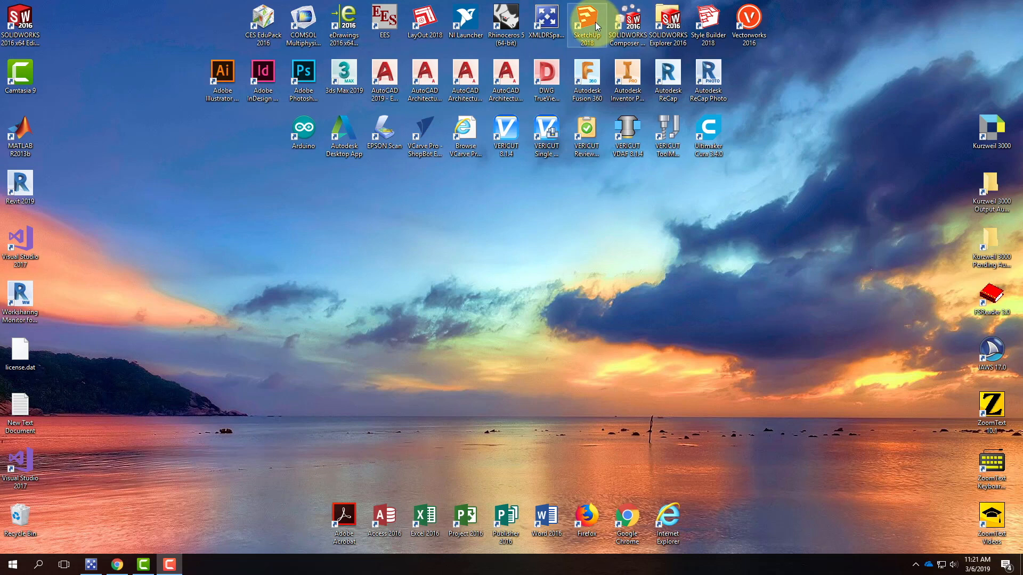
Launch SketchUp 2018 from the desktop
double_click(596, 22)
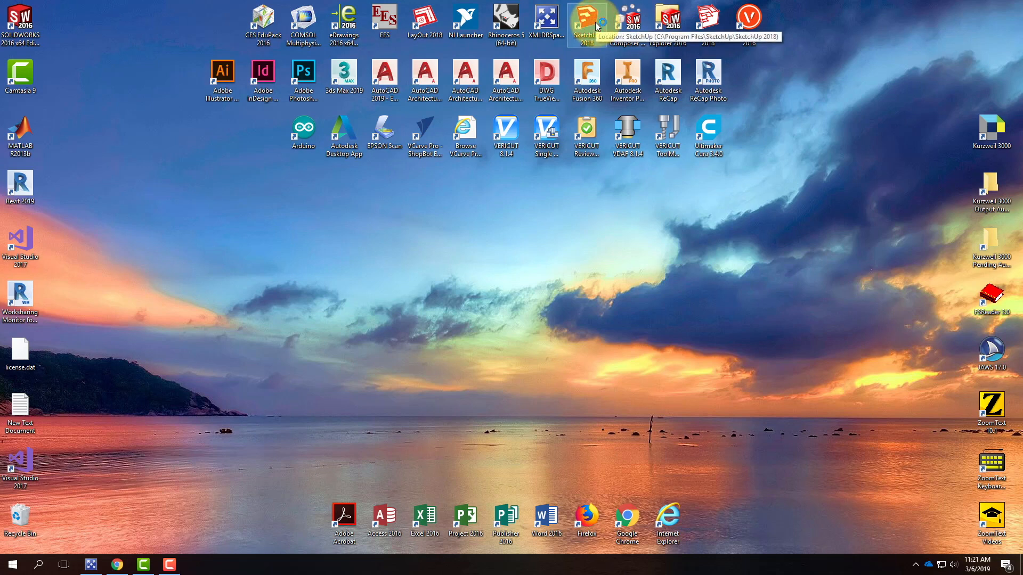
Open the Spring 2019 Exercise 211 page on the course website and read its instructions
left_click(118, 564)
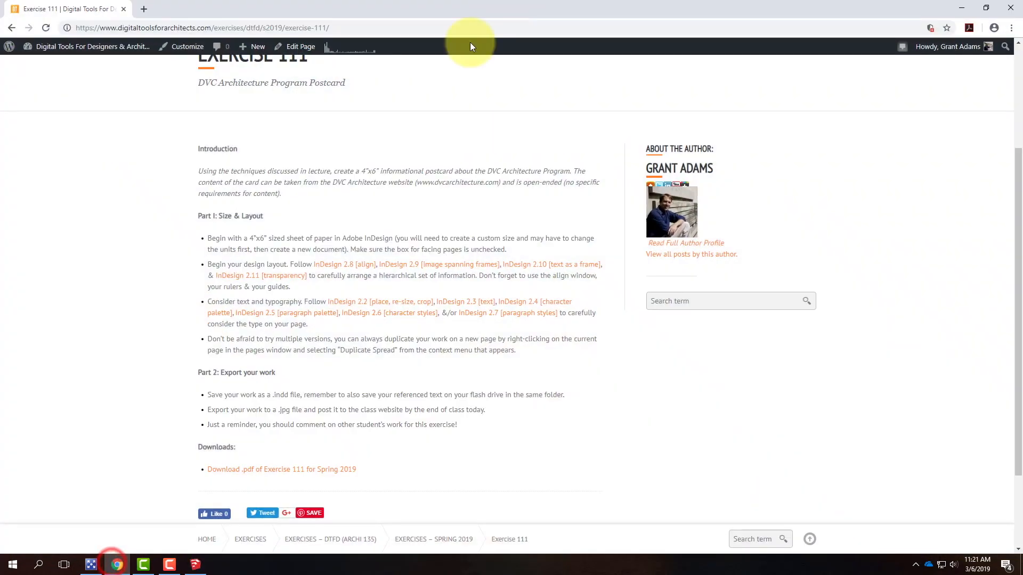
scroll(446, 230, "up", 3)
mouse_move(596, 161)
mouse_move(617, 203)
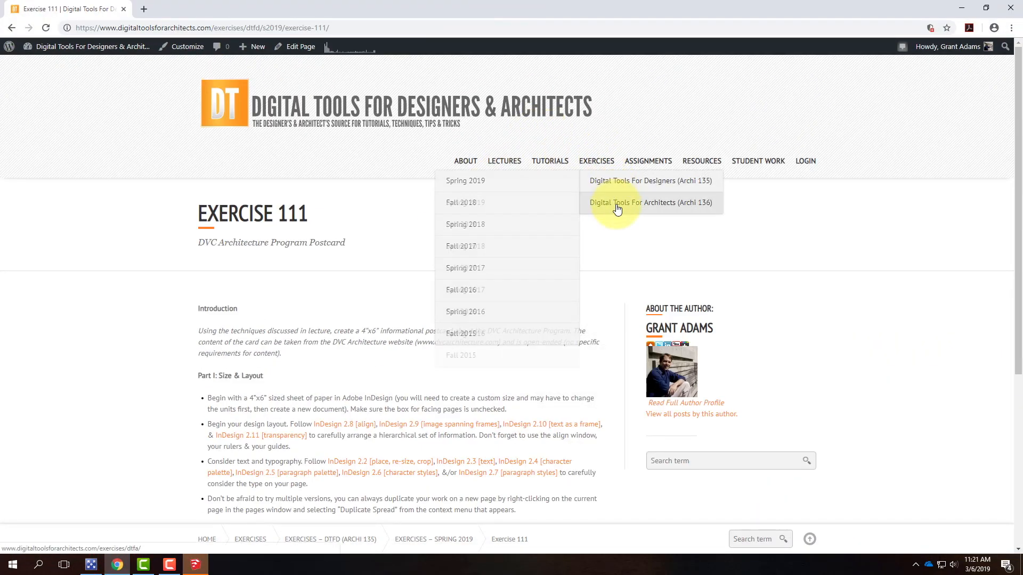
left_click(507, 224)
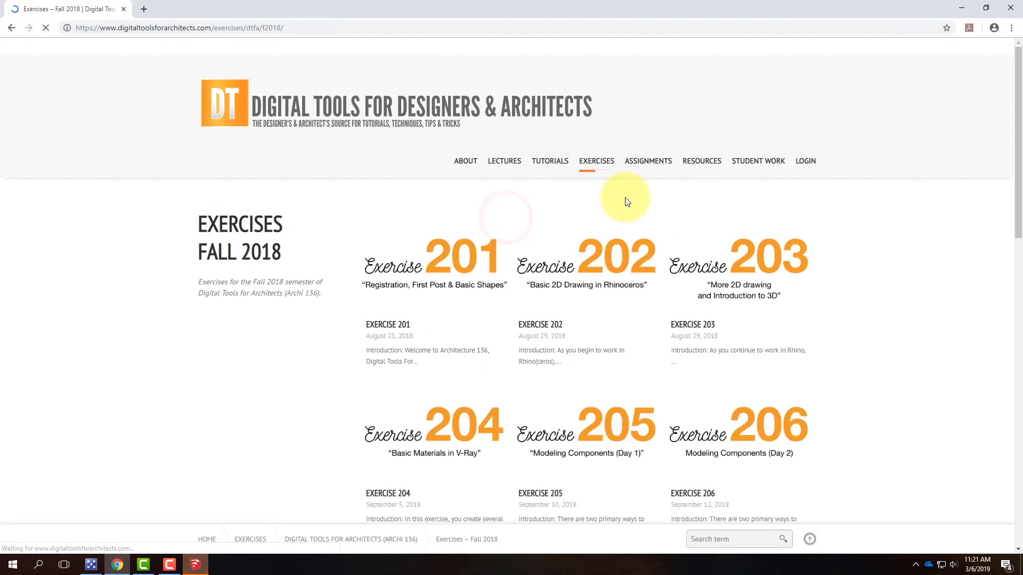
mouse_move(587, 162)
mouse_move(598, 201)
left_click(533, 202)
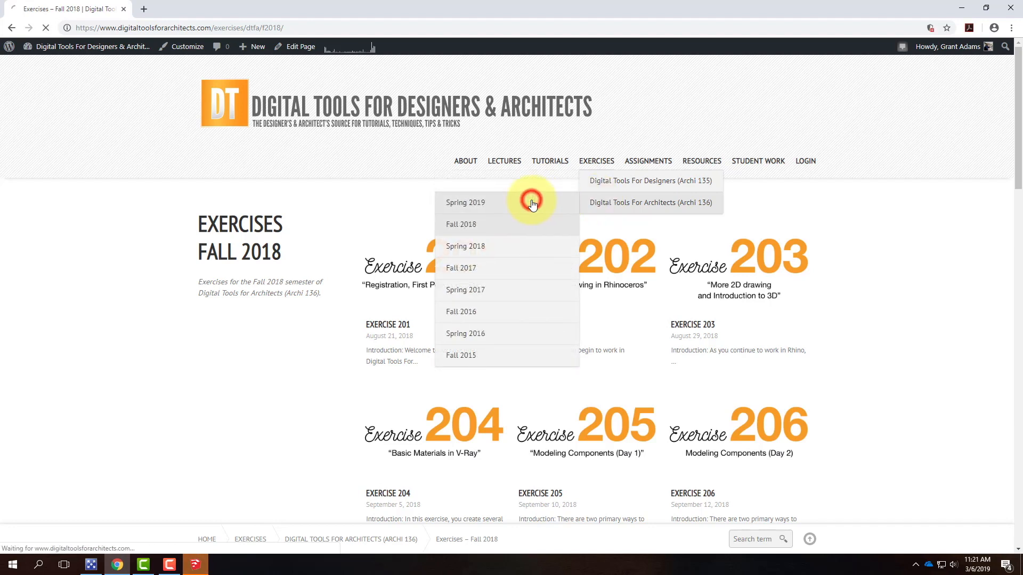
scroll(532, 208, "down", 5)
left_click(616, 445)
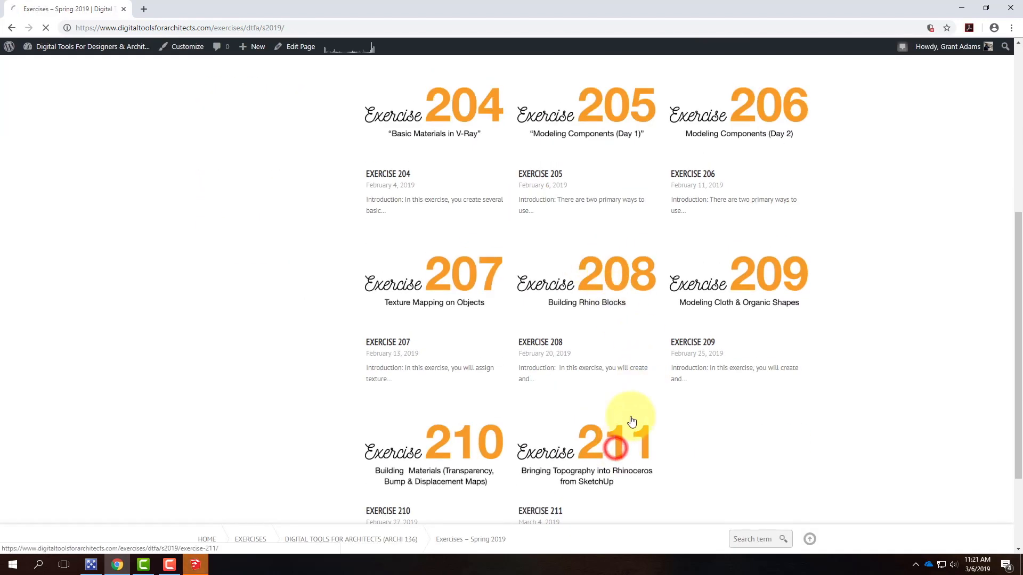
scroll(631, 420, "down", 2)
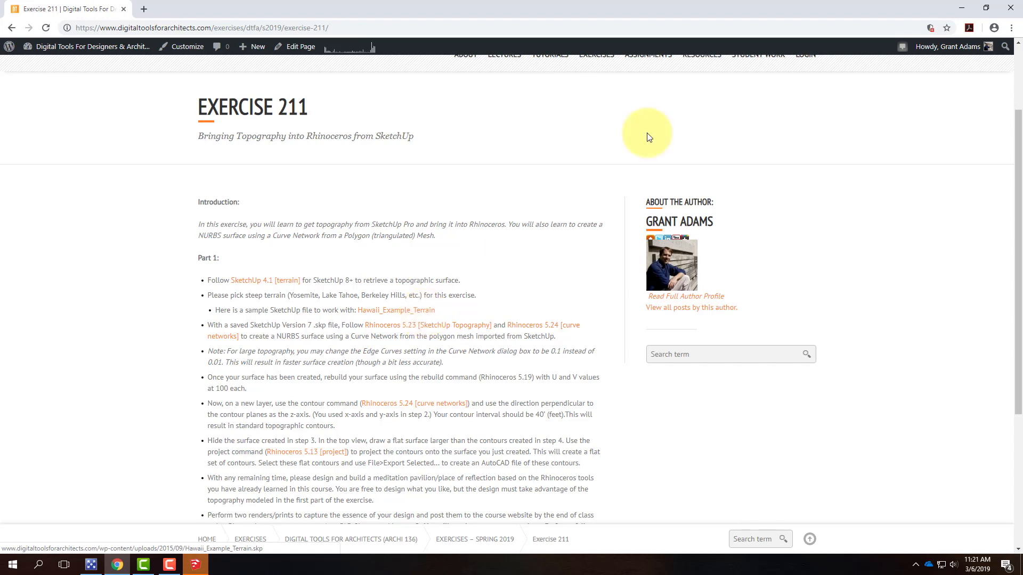
left_click(967, 9)
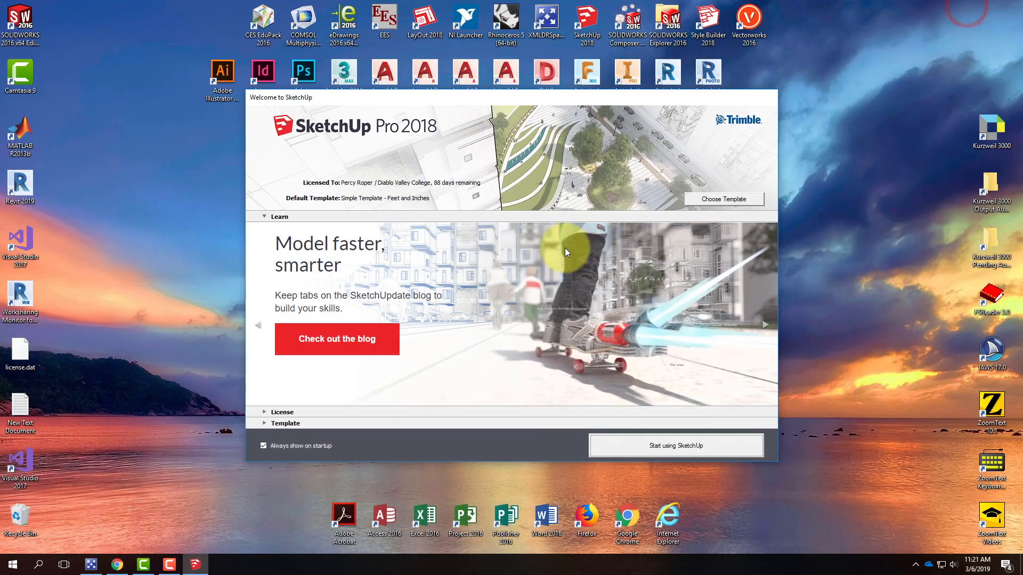
Start a new model using the Architectural Design - Feet and Inches template
left_click_drag(472, 98, 403, 96)
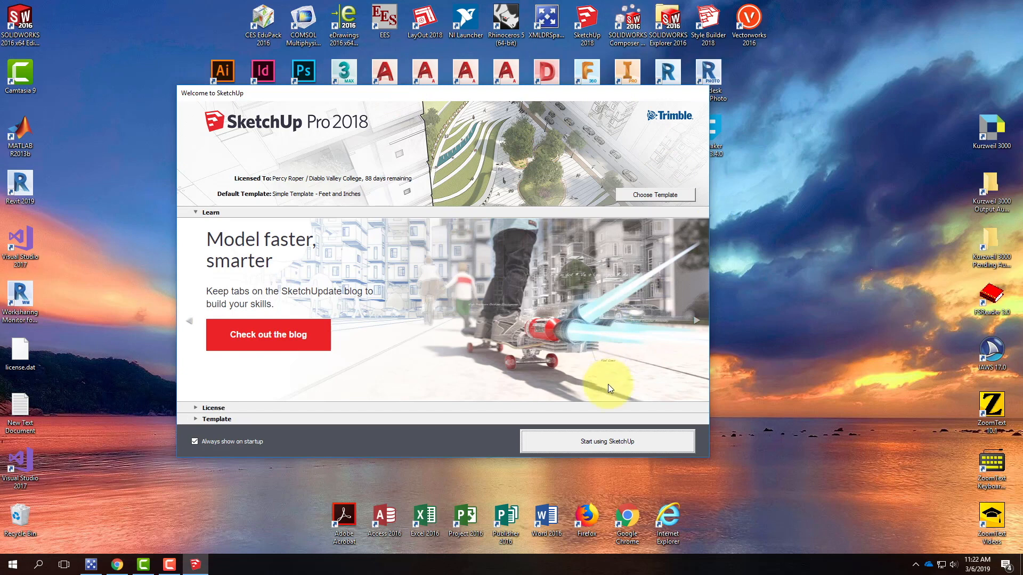
left_click(195, 419)
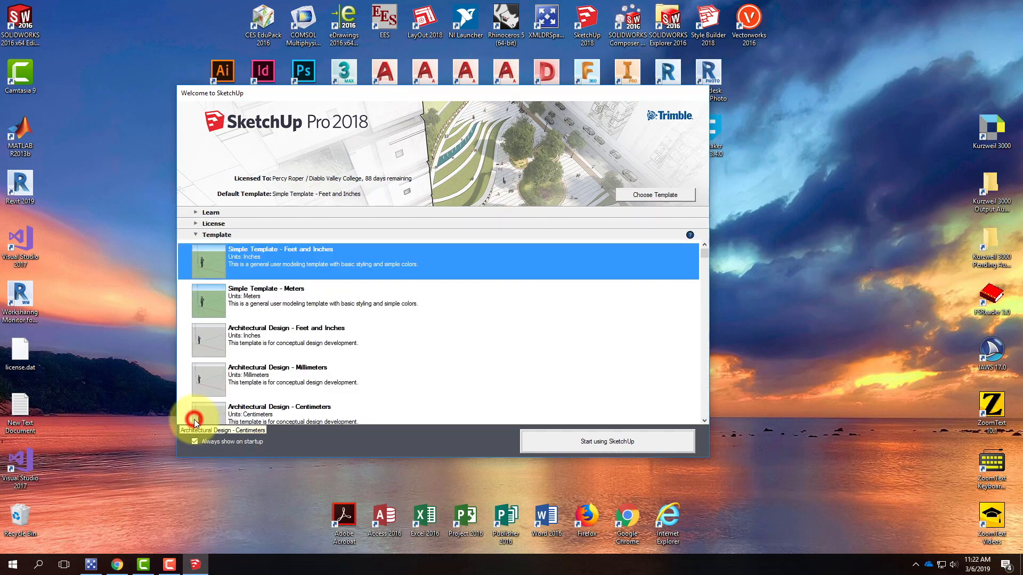
left_click(219, 341)
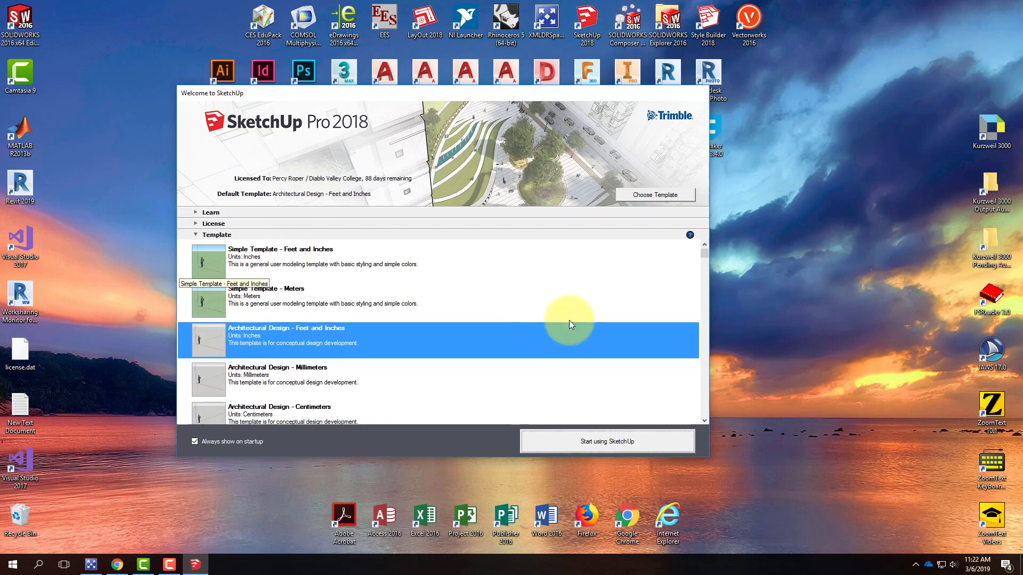
left_click(610, 444)
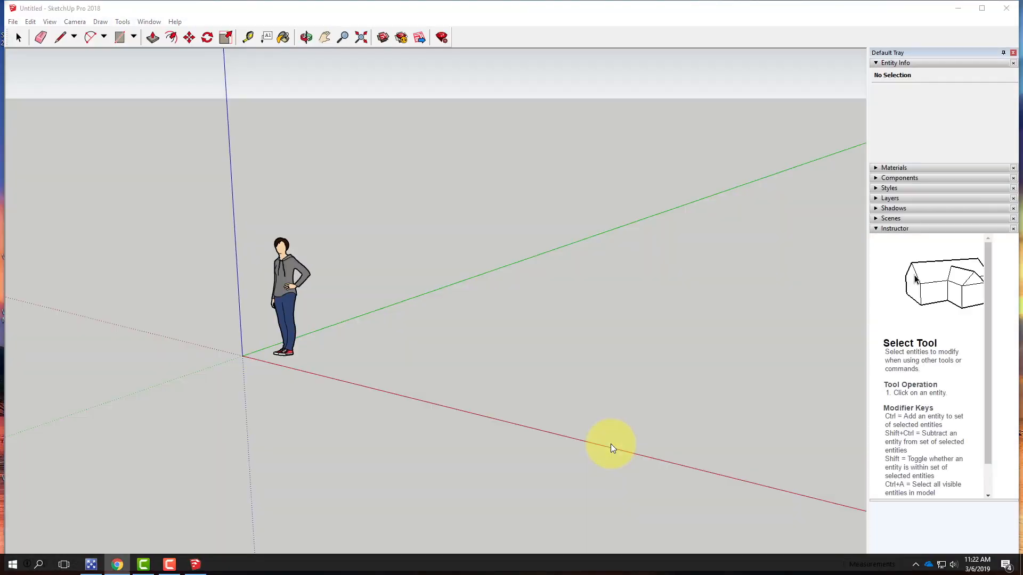
Select the scale figure standing at the origin and delete it
left_click(290, 266)
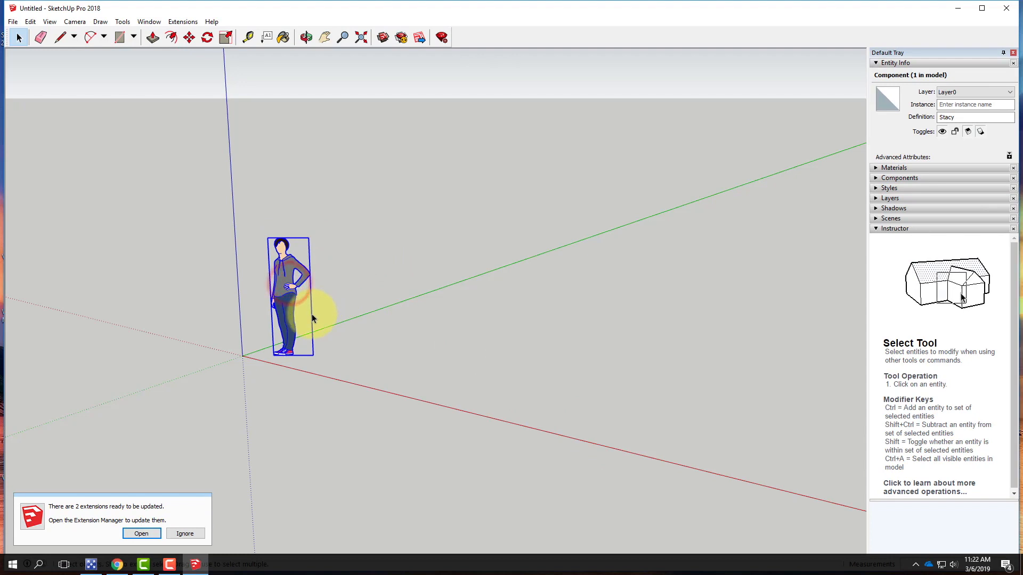
key("Delete")
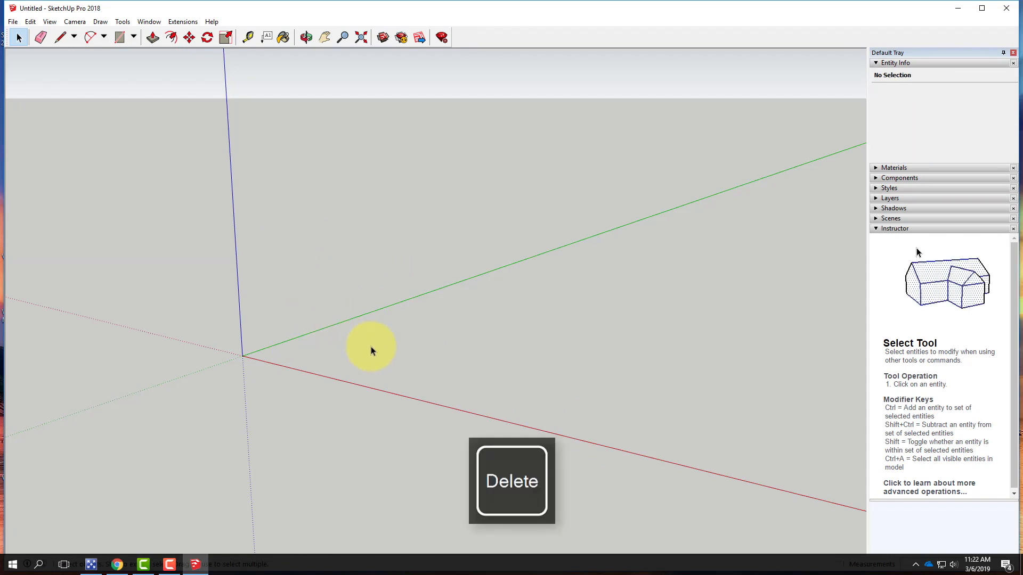
left_click(16, 24)
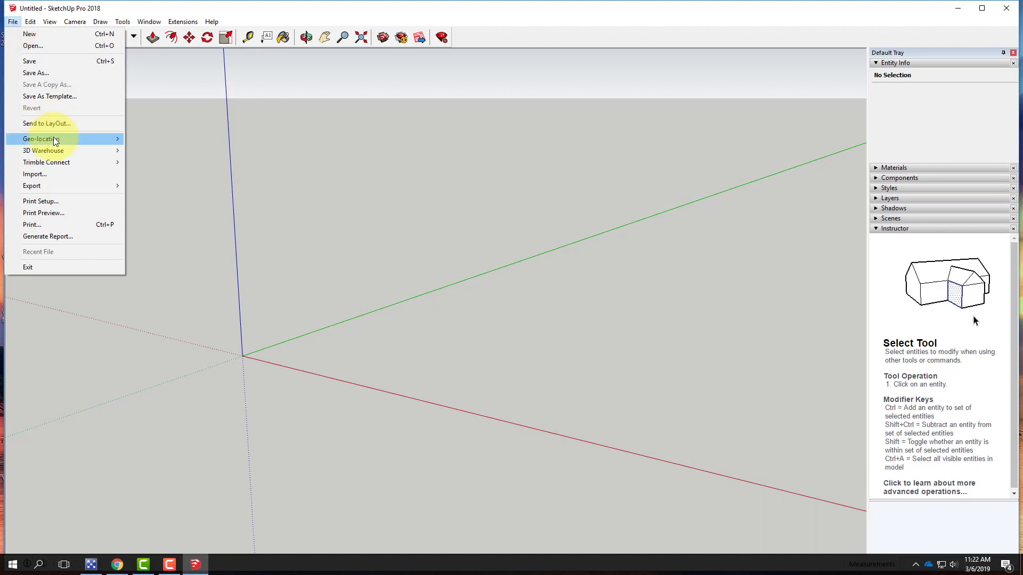
mouse_move(26, 140)
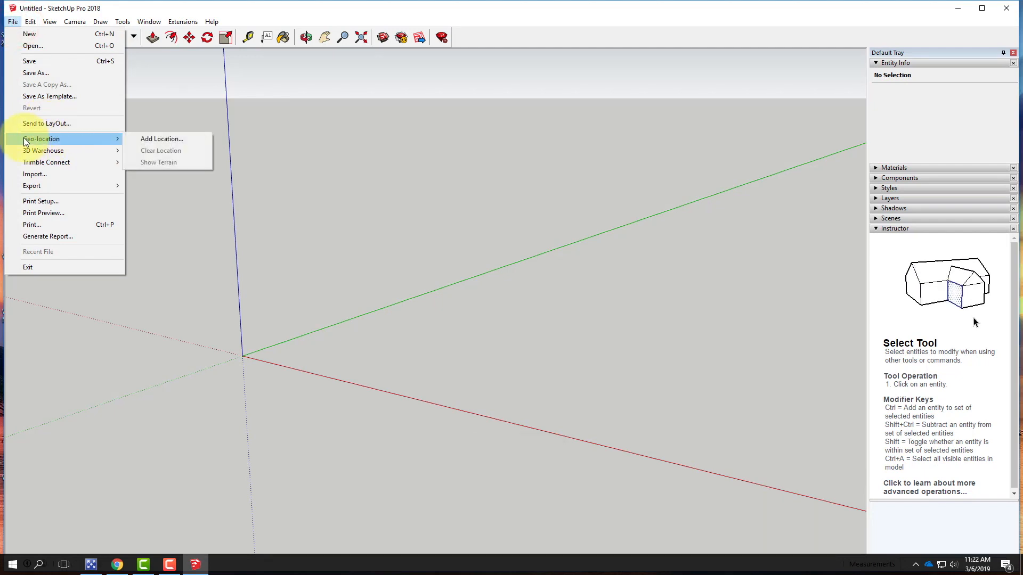
left_click(158, 141)
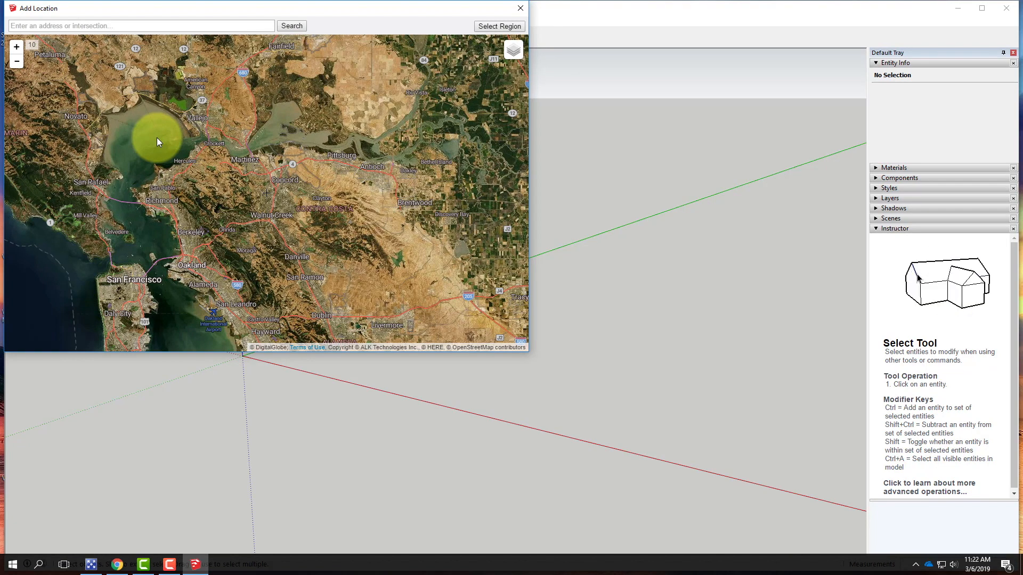
left_click(520, 8)
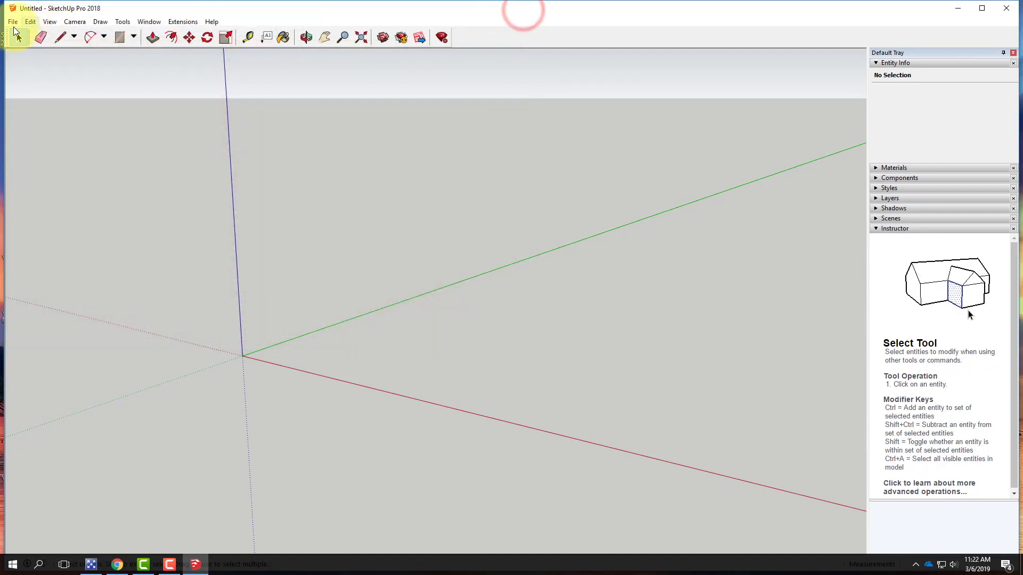
Open the Add Location geo-location dialog and move it to the middle of the modeling window
left_click(12, 22)
mouse_move(68, 139)
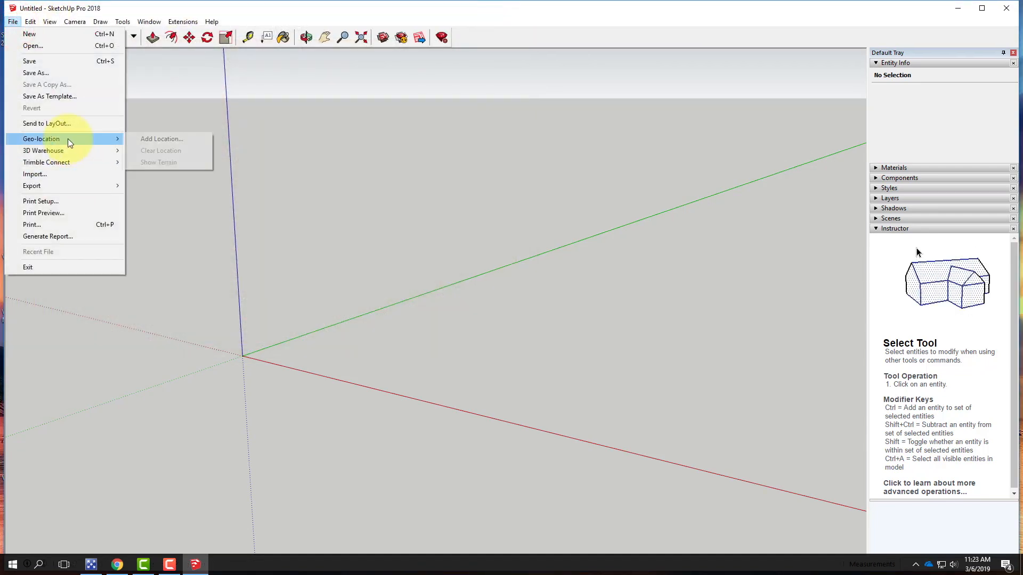
left_click(162, 138)
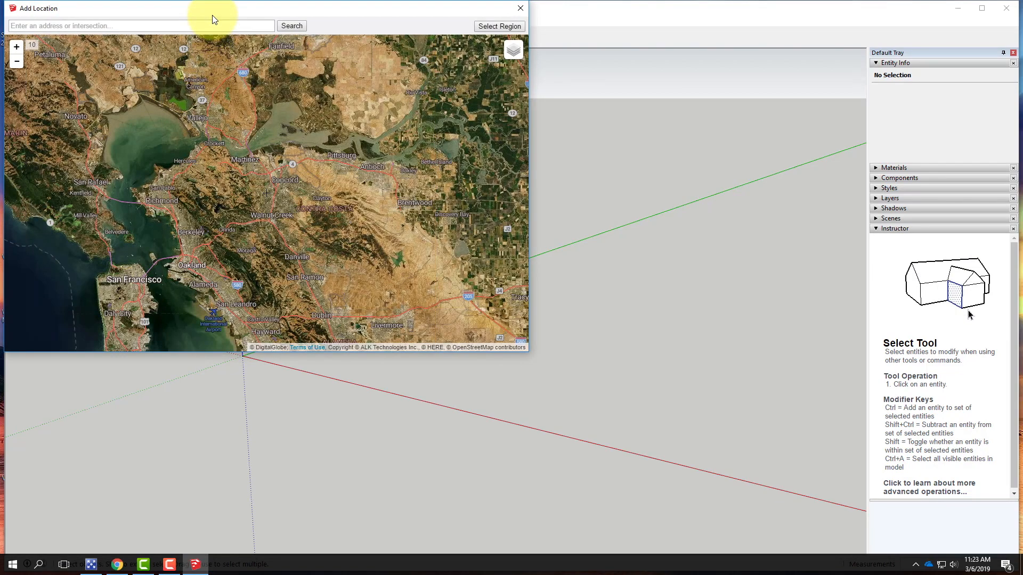
left_click_drag(212, 9, 382, 117)
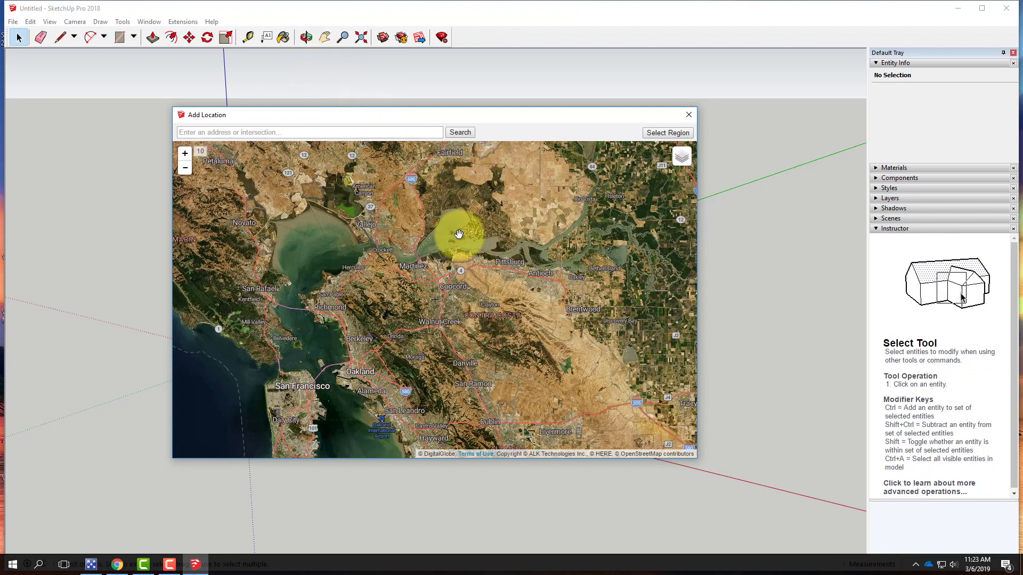
Navigate the satellite map to steep wooded hills east of Danville, select a square region there, and grab its imagery
left_click_drag(583, 375, 555, 327)
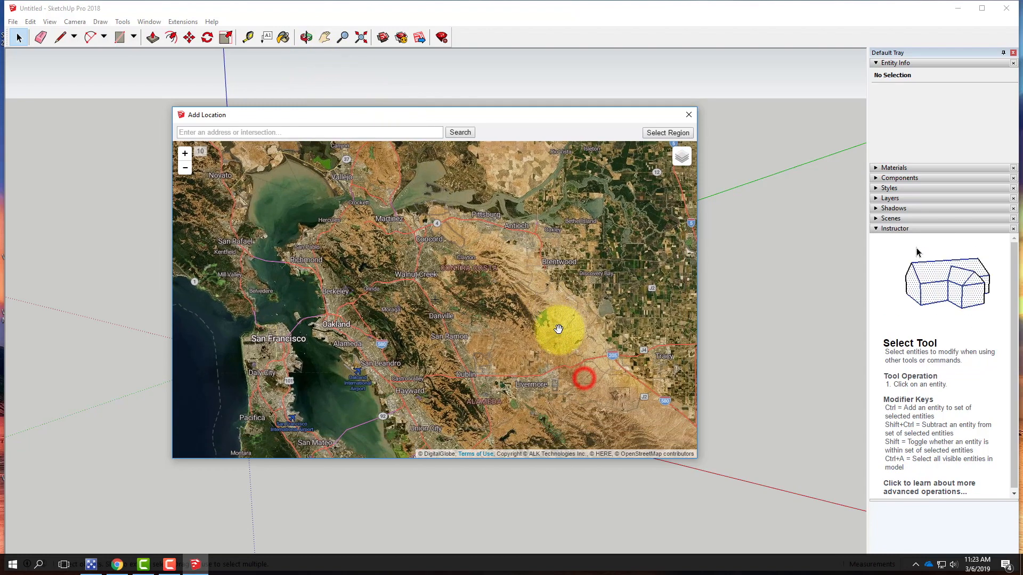
scroll(505, 296, "up", 1)
scroll(527, 336, "up", 1)
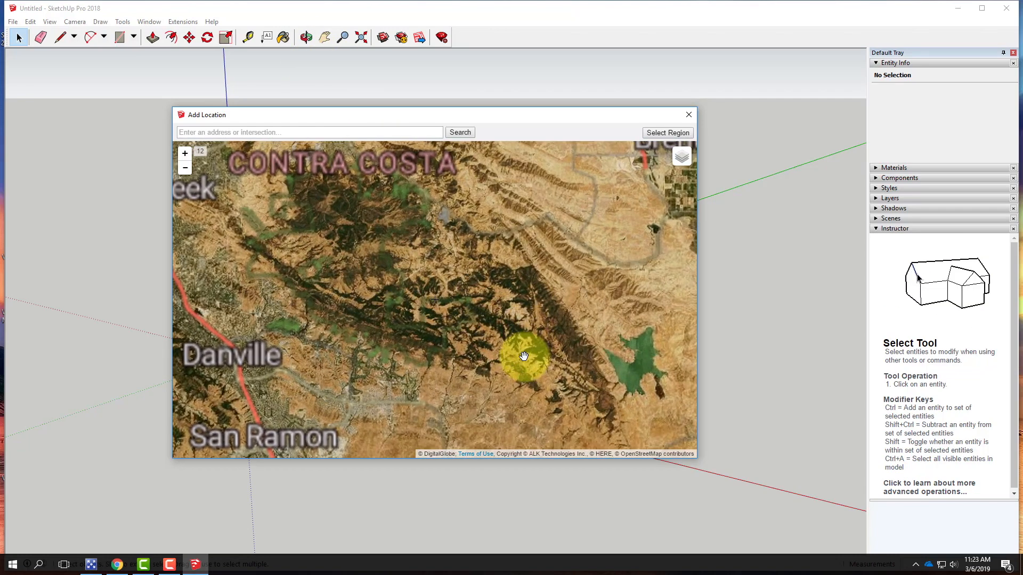
scroll(509, 358, "up", 1)
scroll(514, 366, "up", 1)
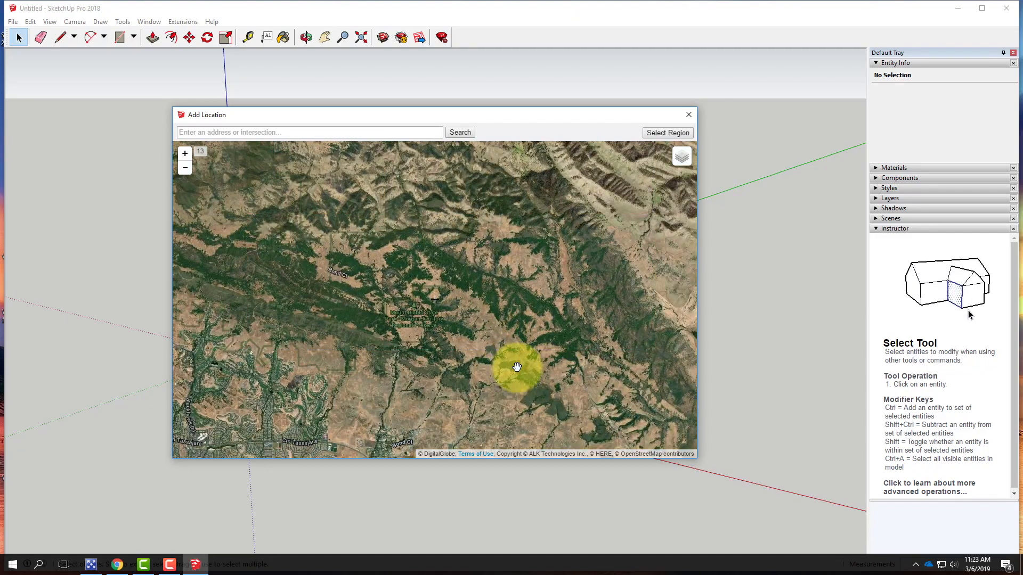
left_click_drag(542, 384, 511, 294)
scroll(459, 288, "down", 2)
left_click_drag(533, 346, 488, 324)
scroll(521, 319, "down", 1)
left_click_drag(567, 366, 597, 445)
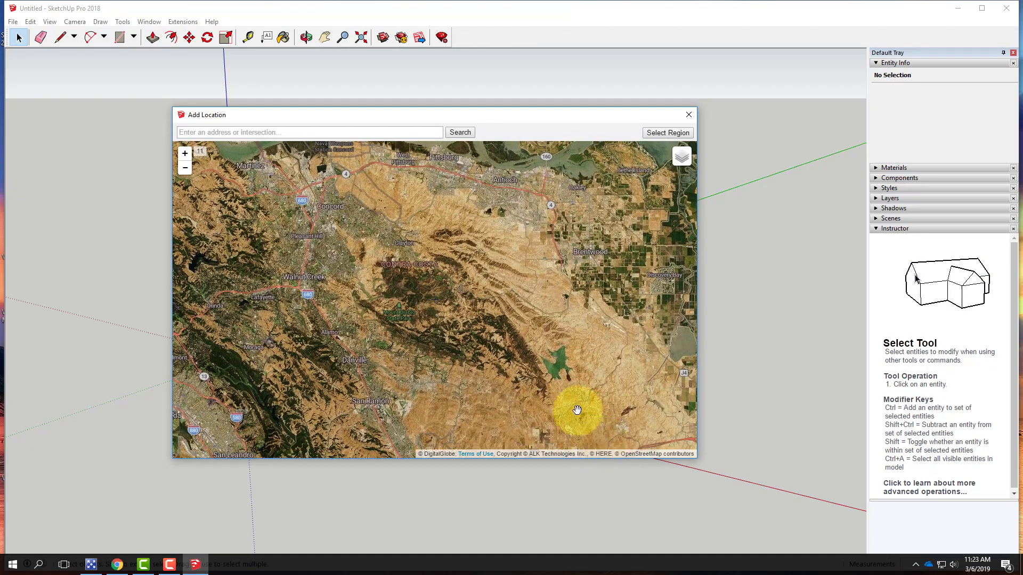
scroll(455, 306, "up", 1)
left_click_drag(532, 348, 535, 318)
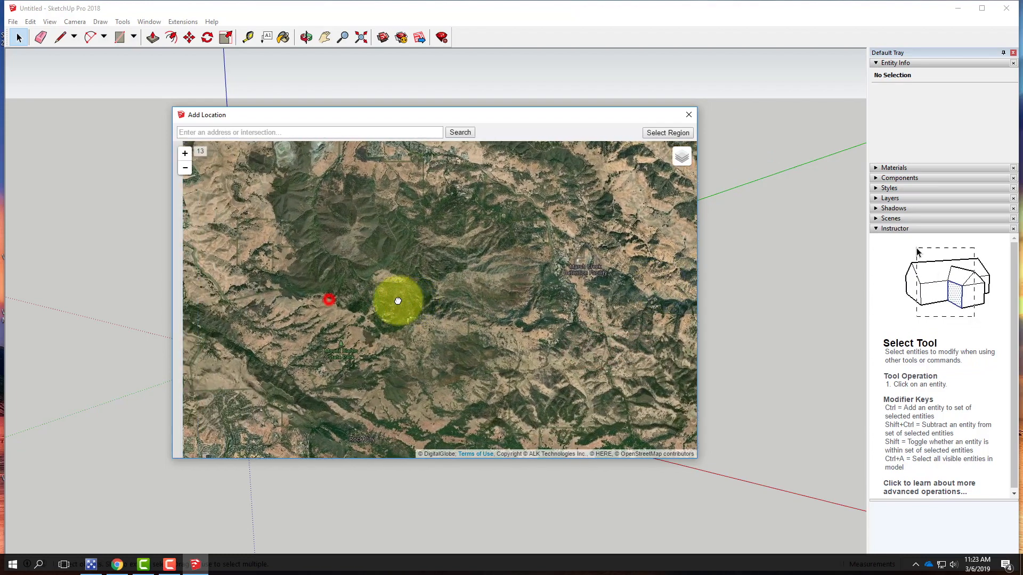
left_click_drag(396, 301, 382, 300)
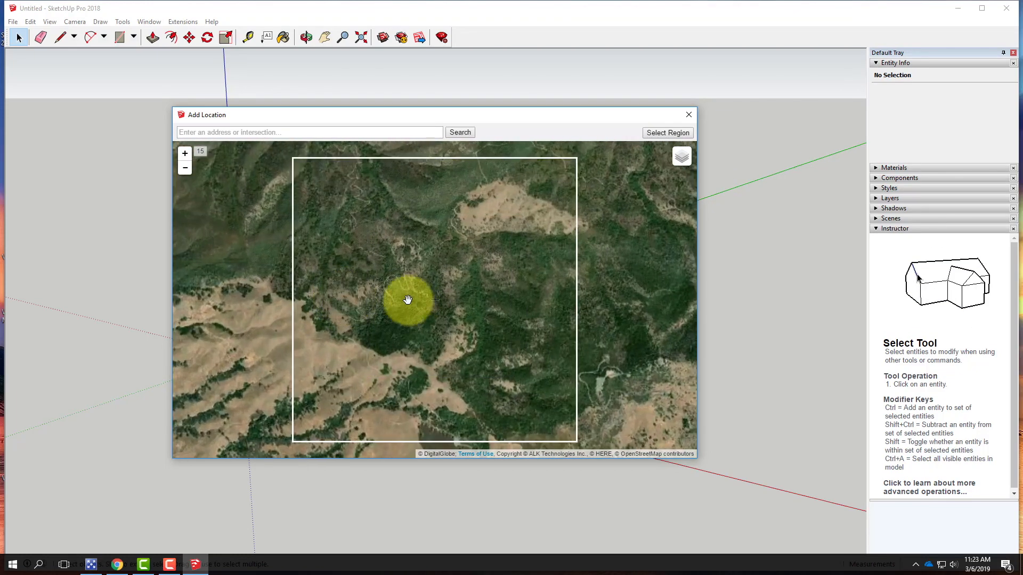
left_click_drag(389, 261, 401, 276)
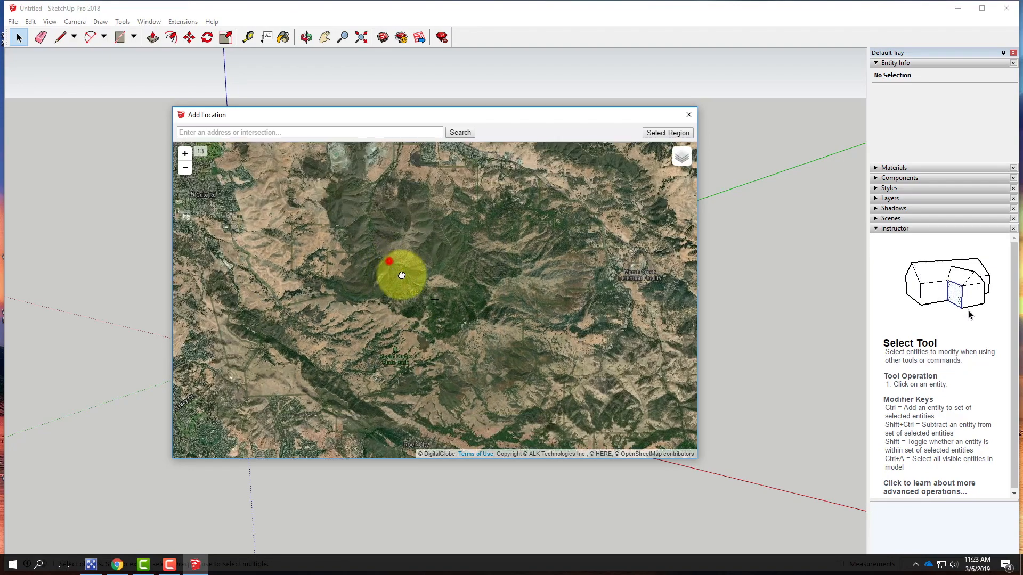
scroll(415, 286, "up", 1)
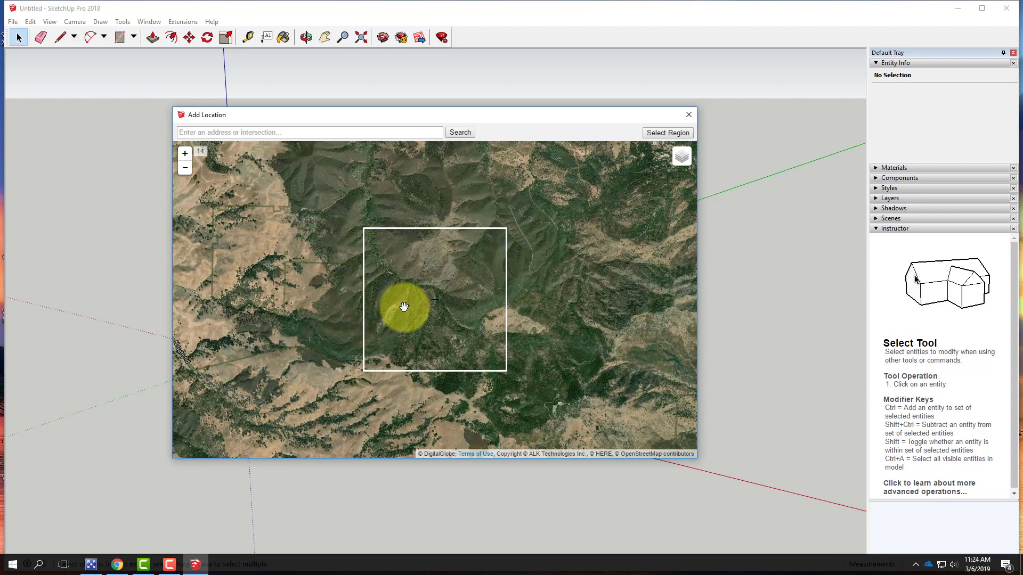
scroll(405, 307, "up", 1)
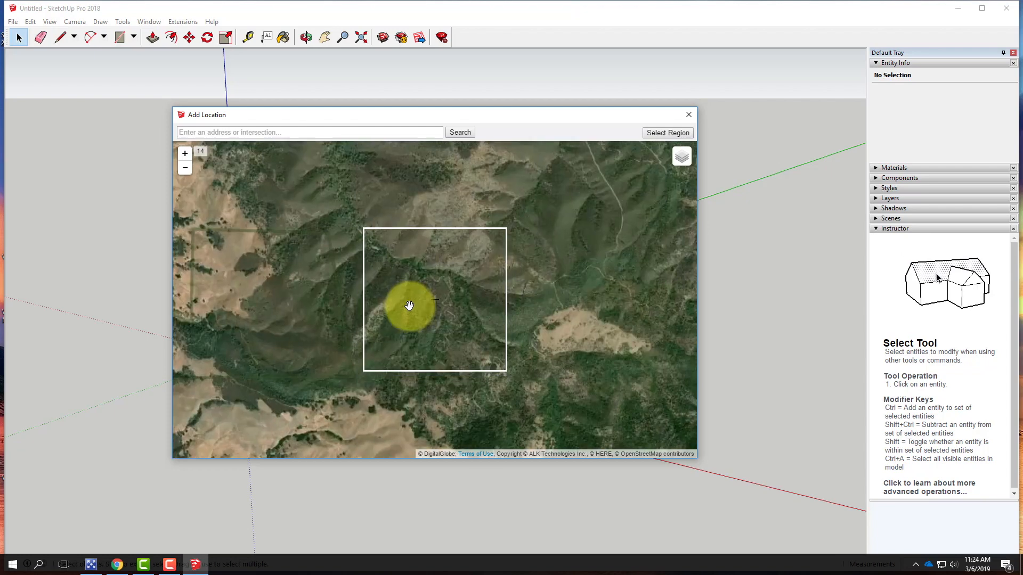
scroll(409, 306, "up", 1)
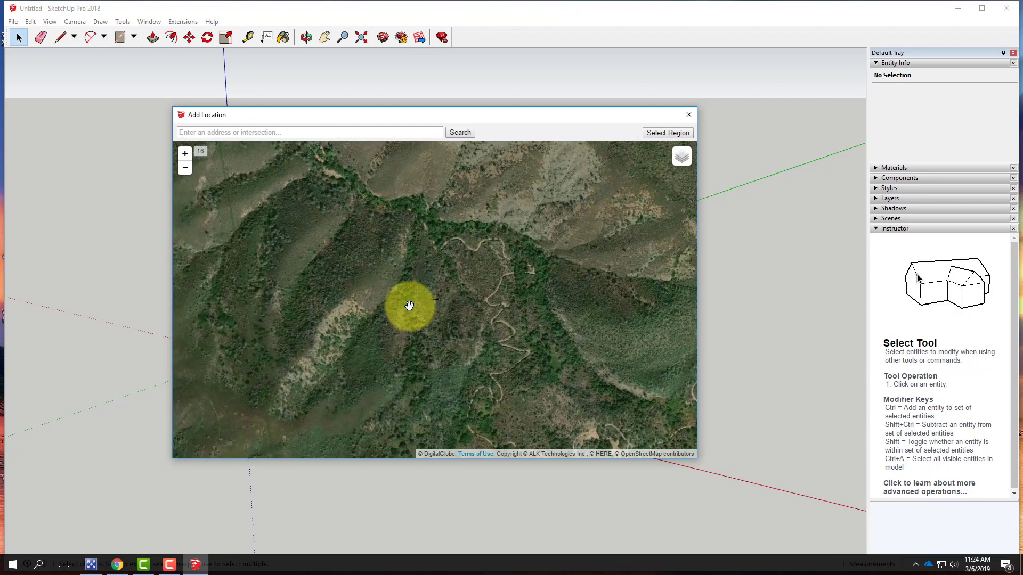
scroll(409, 306, "down", 1)
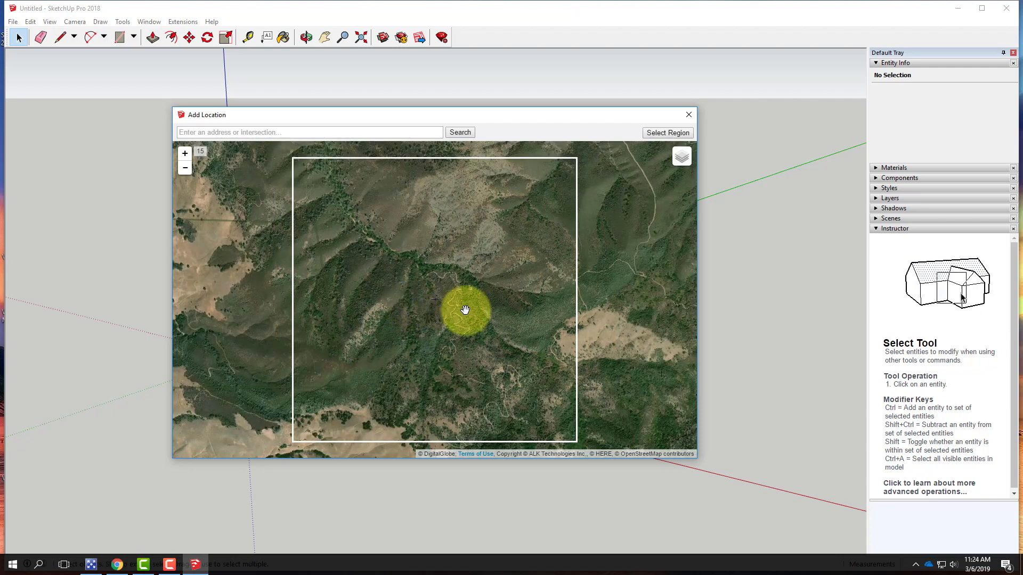
left_click_drag(466, 309, 450, 312)
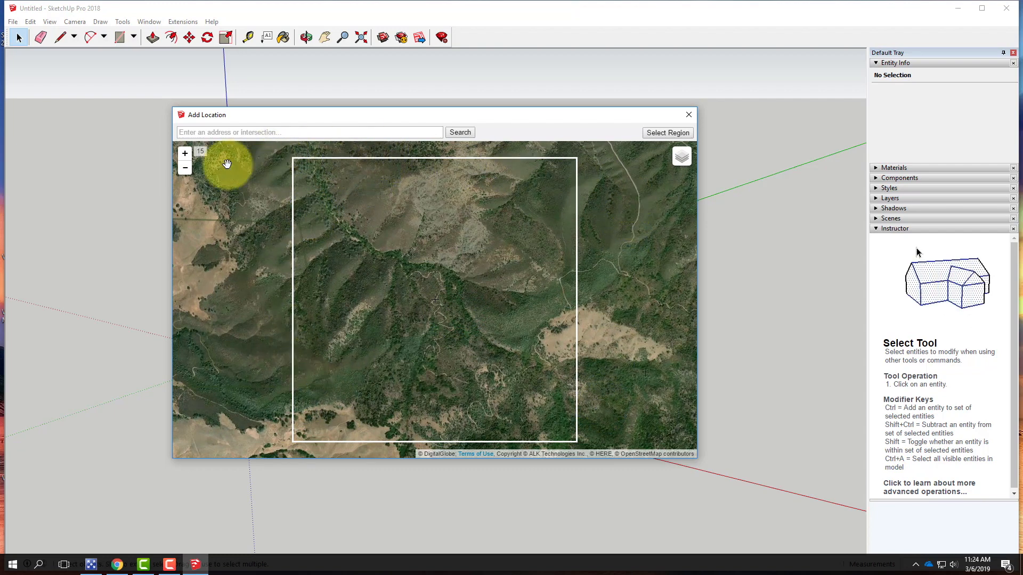
left_click(659, 139)
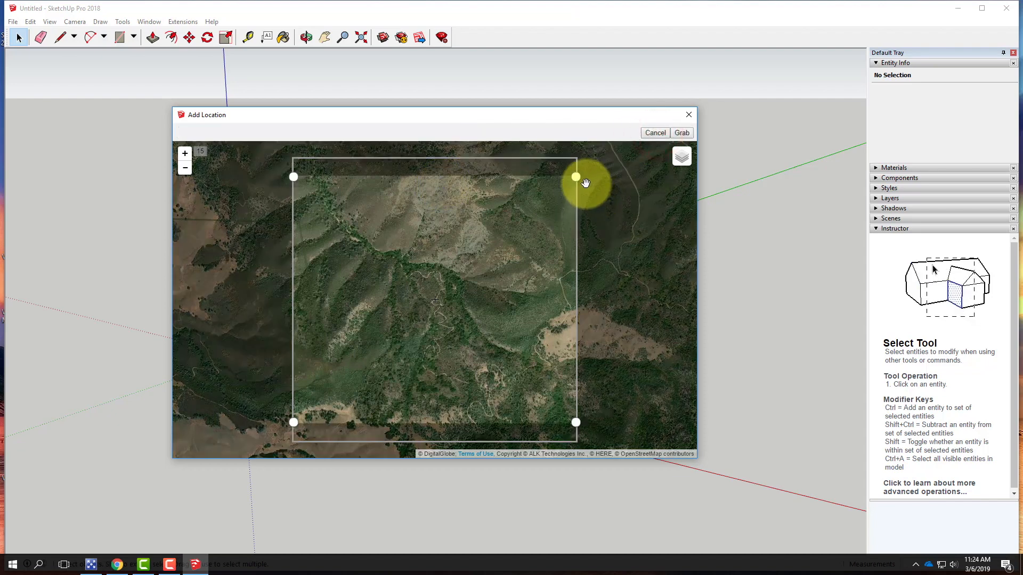
left_click_drag(576, 178, 575, 161)
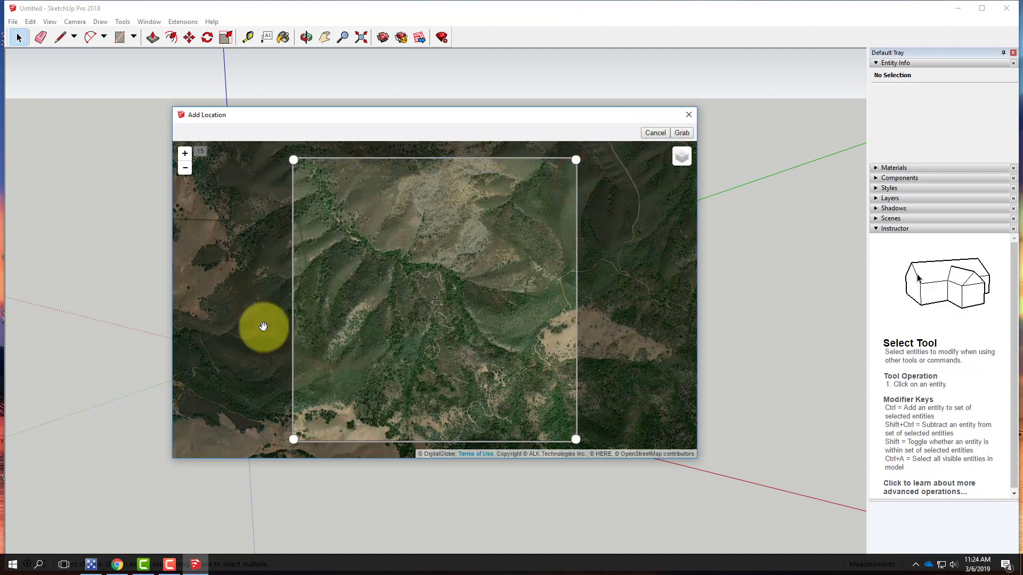
left_click(292, 440)
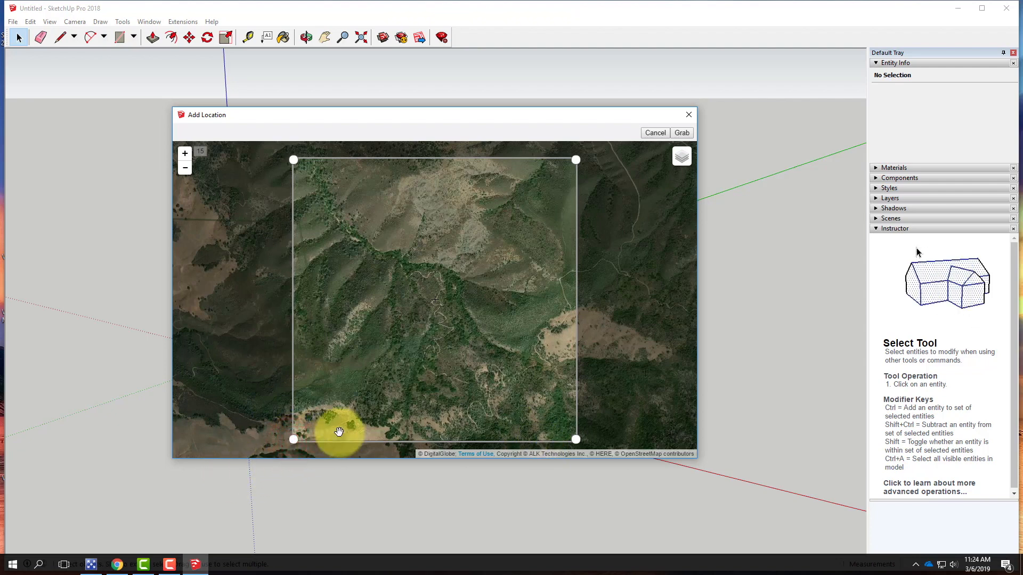
left_click(682, 135)
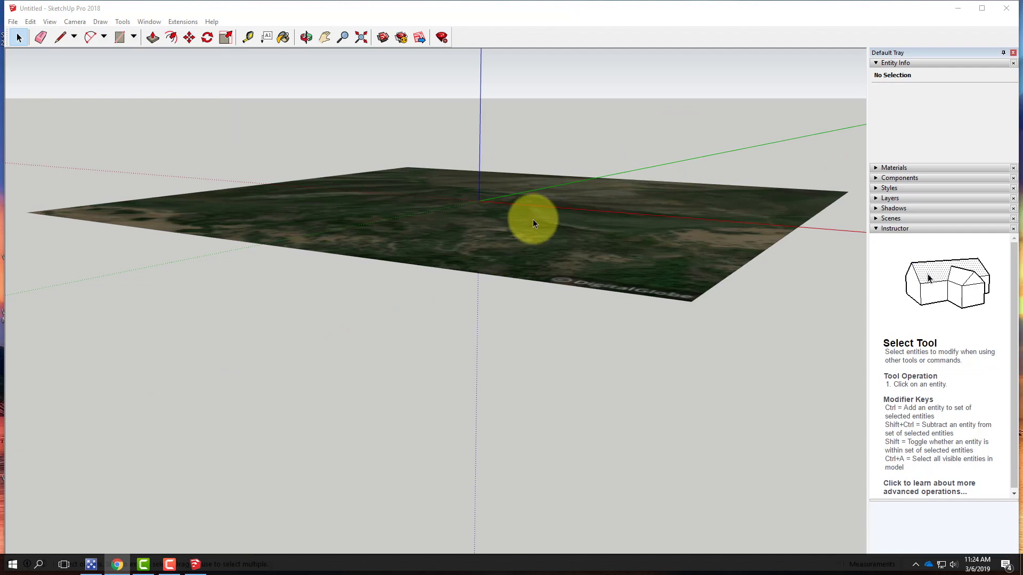
Show the 3D terrain for the imported geo-location imagery
middle_click_drag(542, 191, 498, 361)
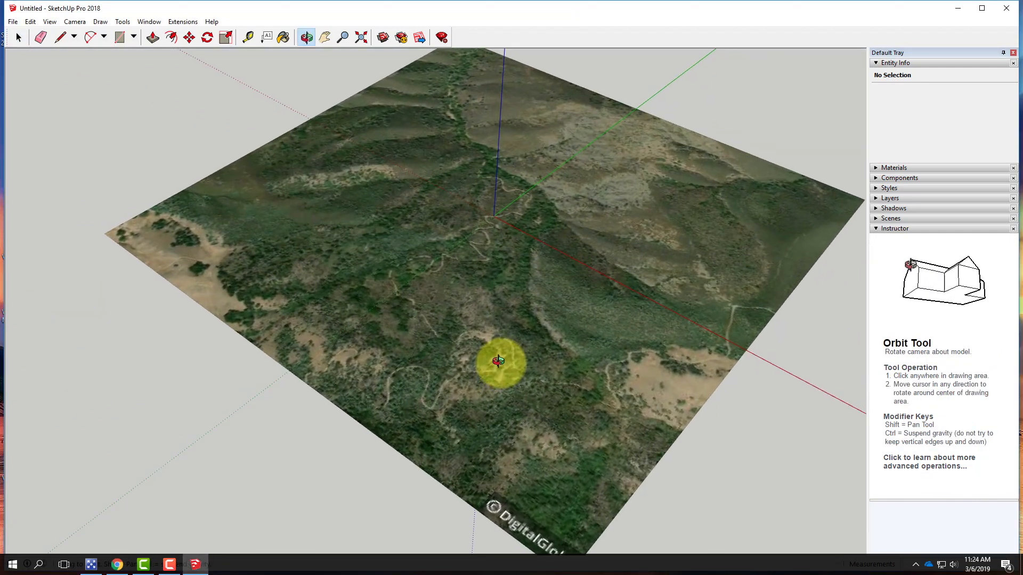
key("space")
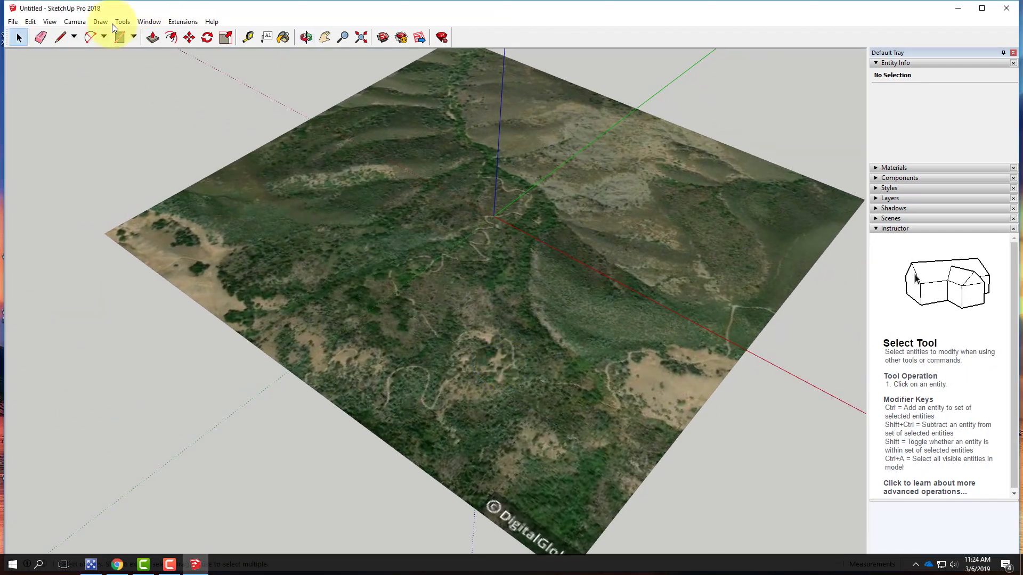
left_click(13, 23)
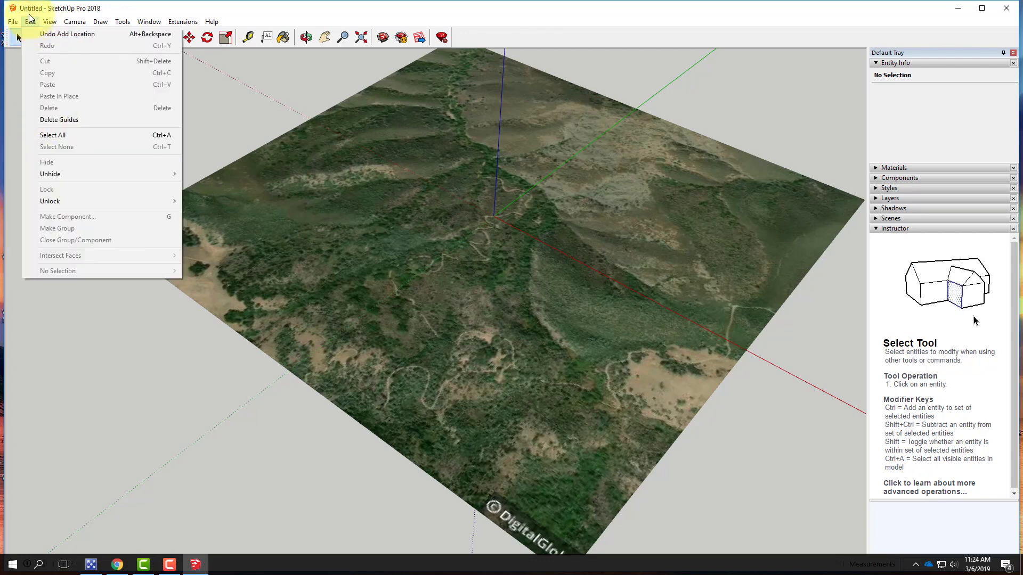
mouse_move(42, 139)
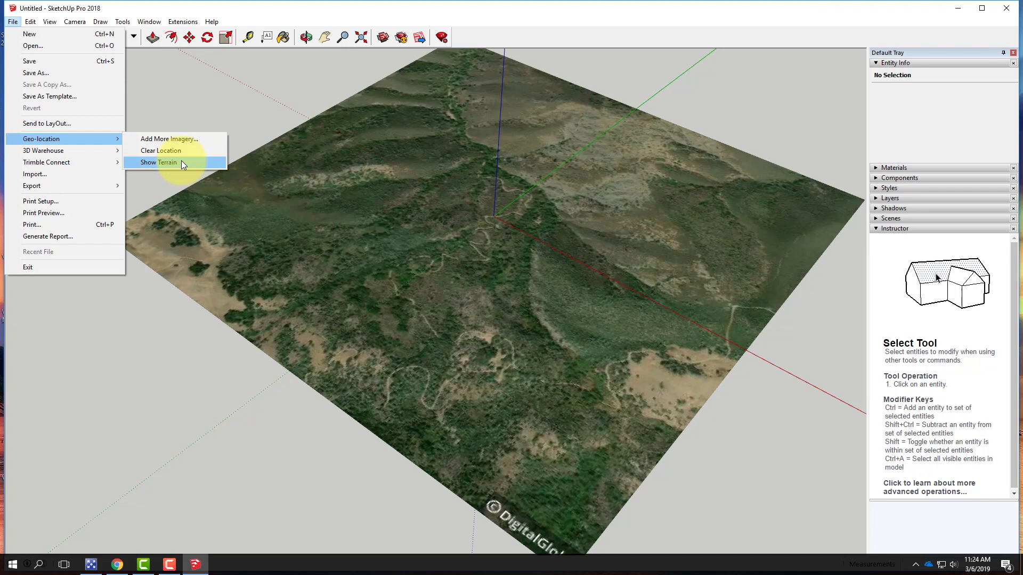
left_click(181, 162)
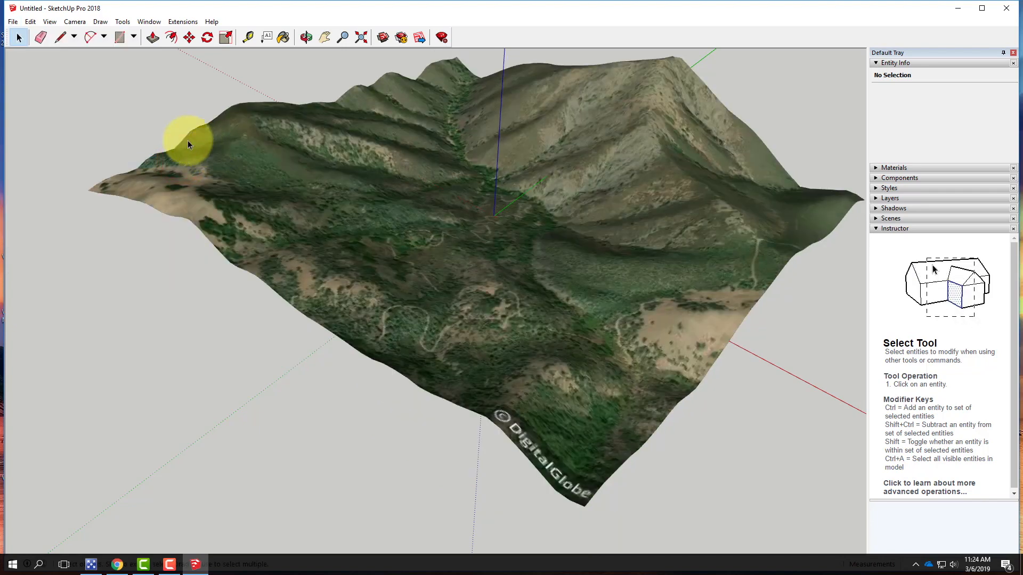
Save the model as MtDiablo in SketchUp Version 2013 format inside the Ex211 - Topography from SketchUp folder
scroll(188, 140, "down", 2)
middle_click_drag(656, 273, 335, 206)
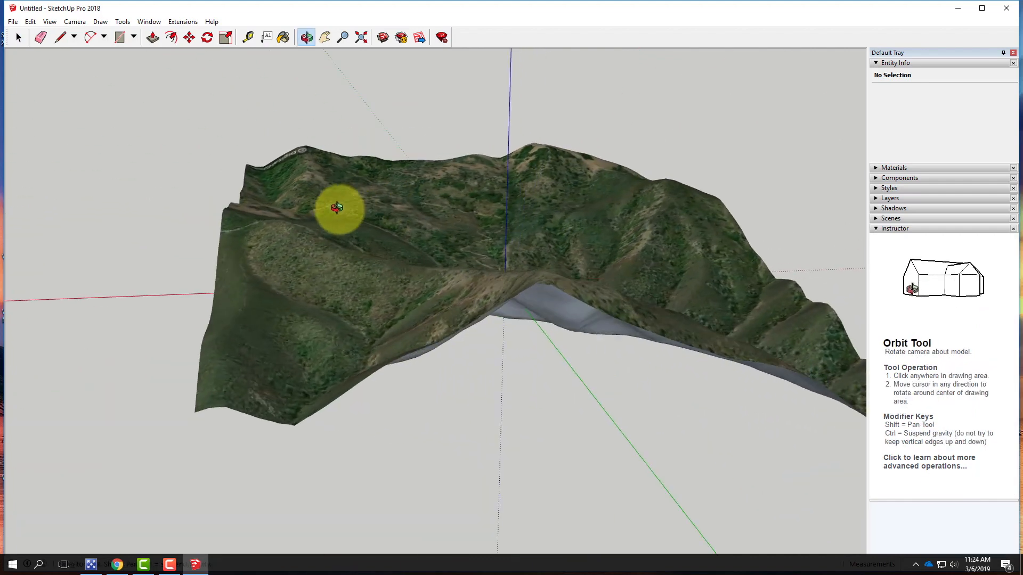
middle_click_drag(662, 235, 555, 262)
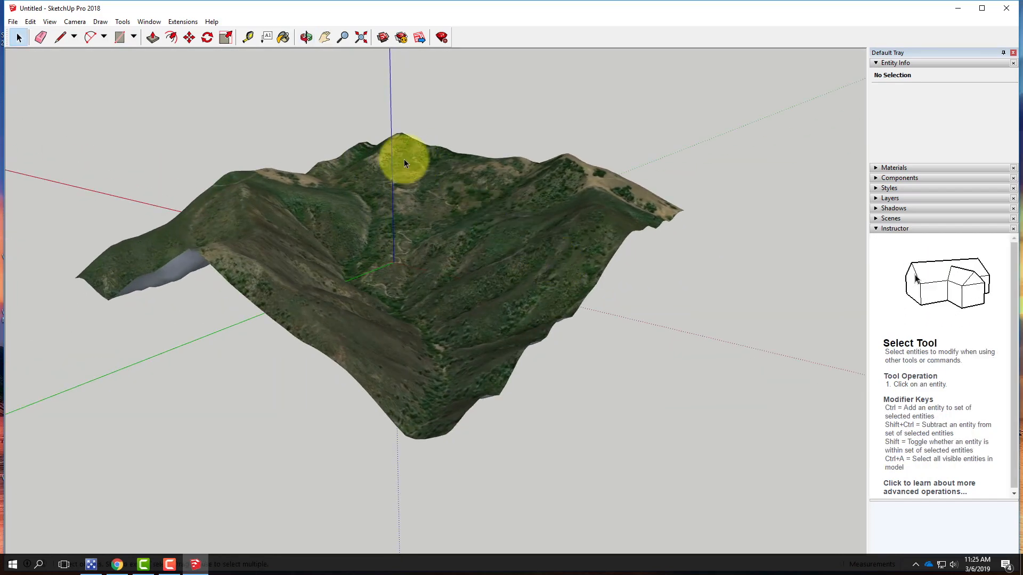
left_click(13, 22)
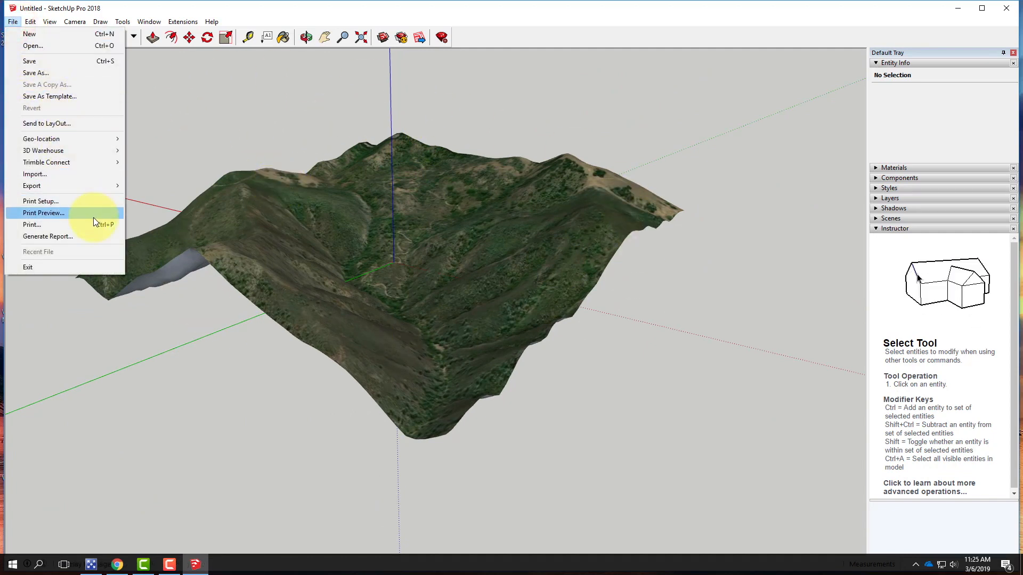
left_click(64, 72)
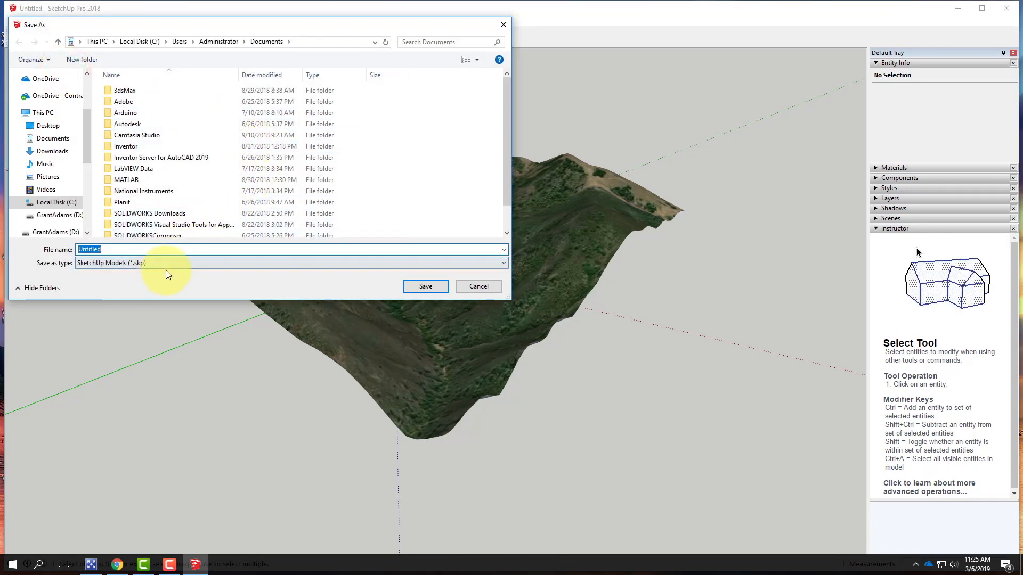
left_click(131, 261)
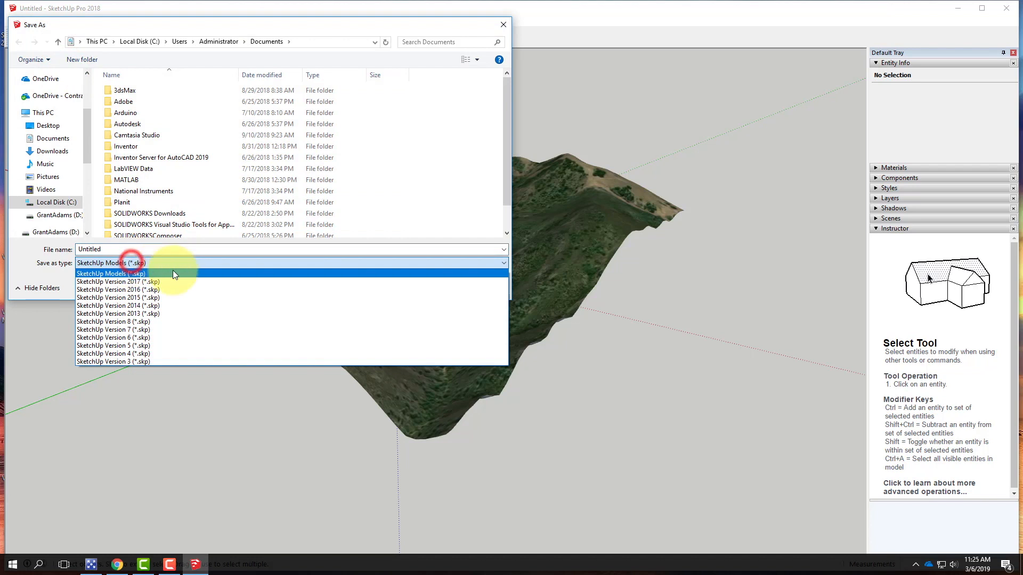
left_click(187, 314)
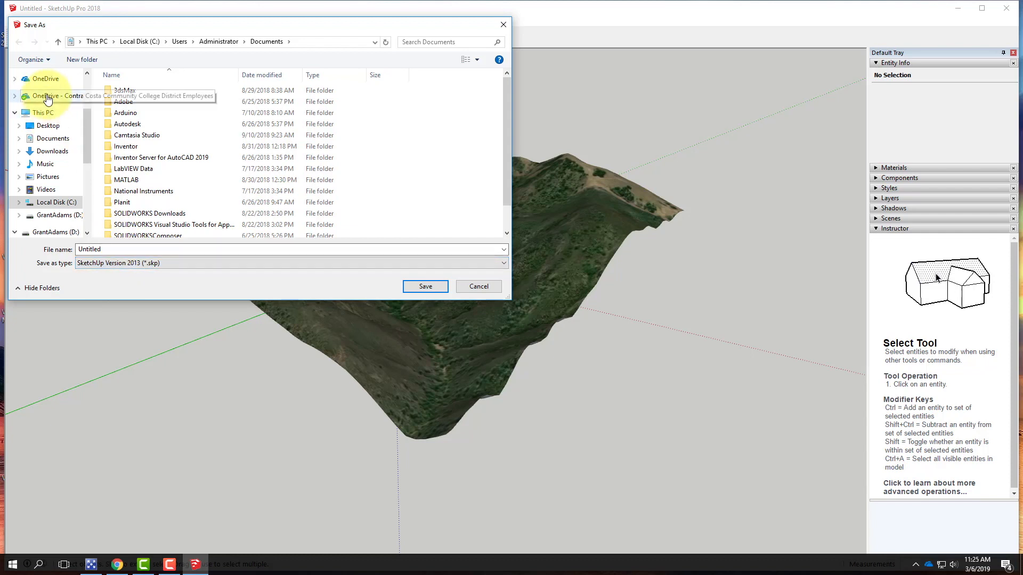
left_click(48, 99)
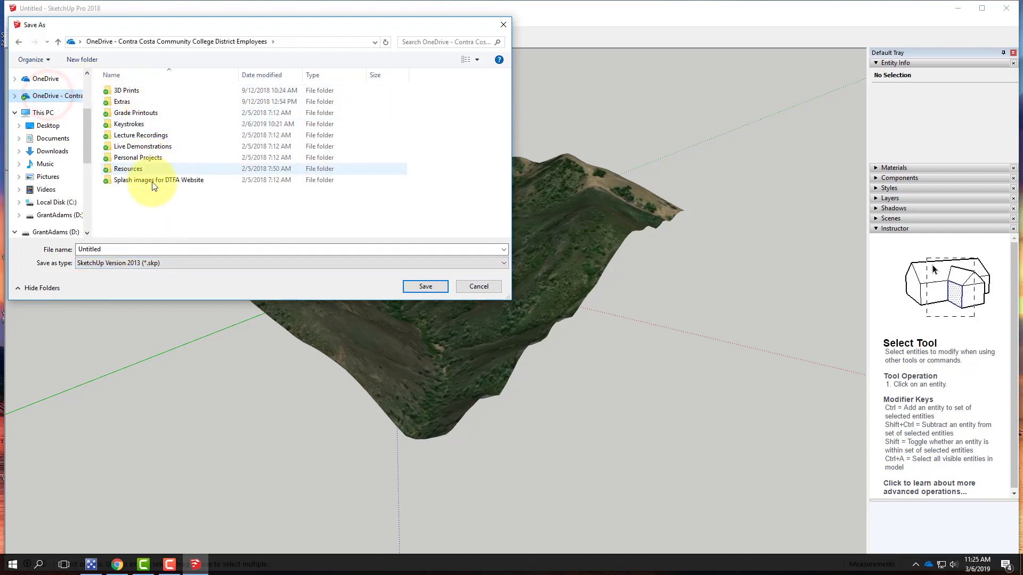
double_click(153, 144)
double_click(145, 101)
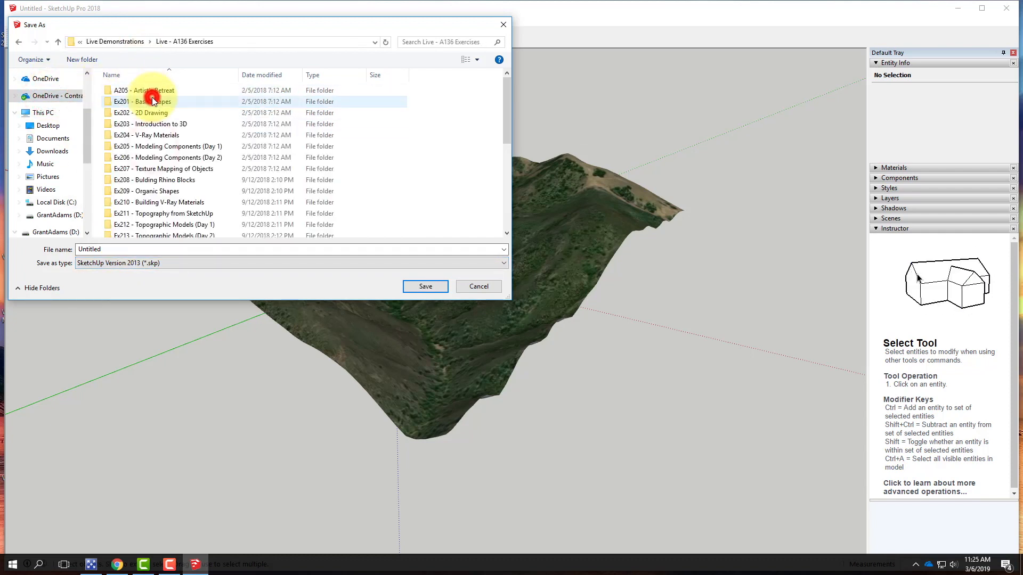
double_click(158, 214)
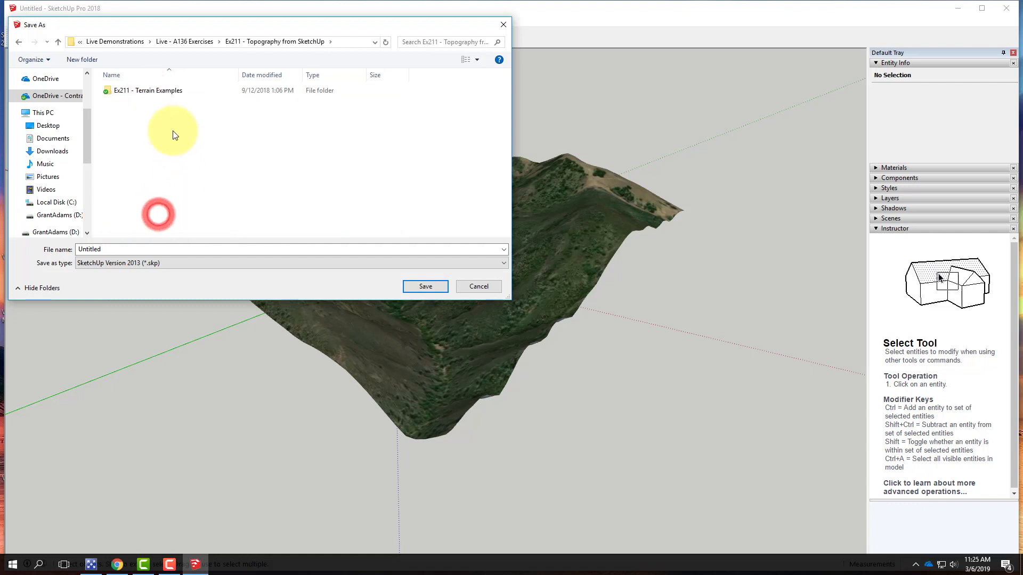
left_click(109, 248)
type("MtDiabl")
type("o")
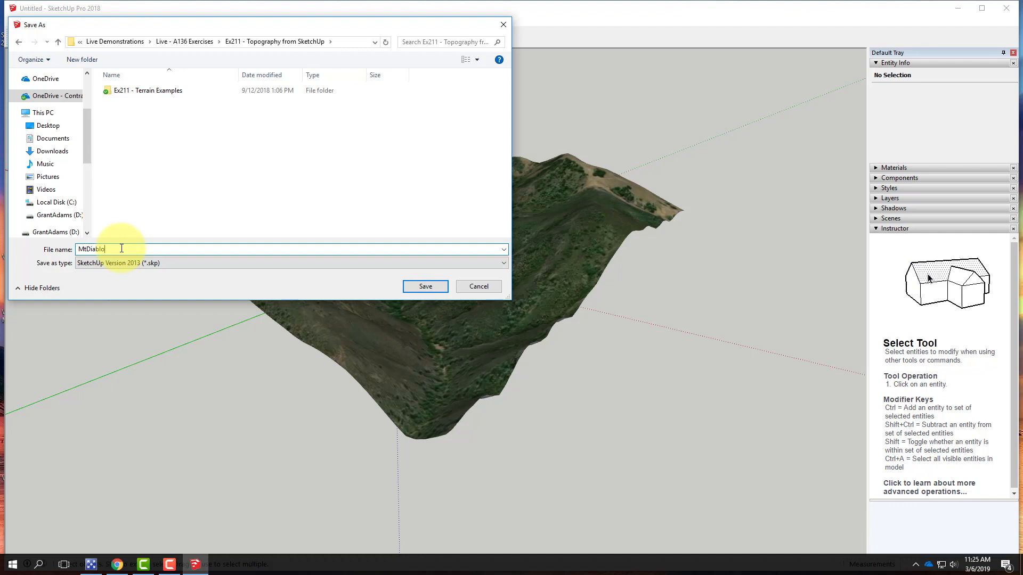
left_click(425, 287)
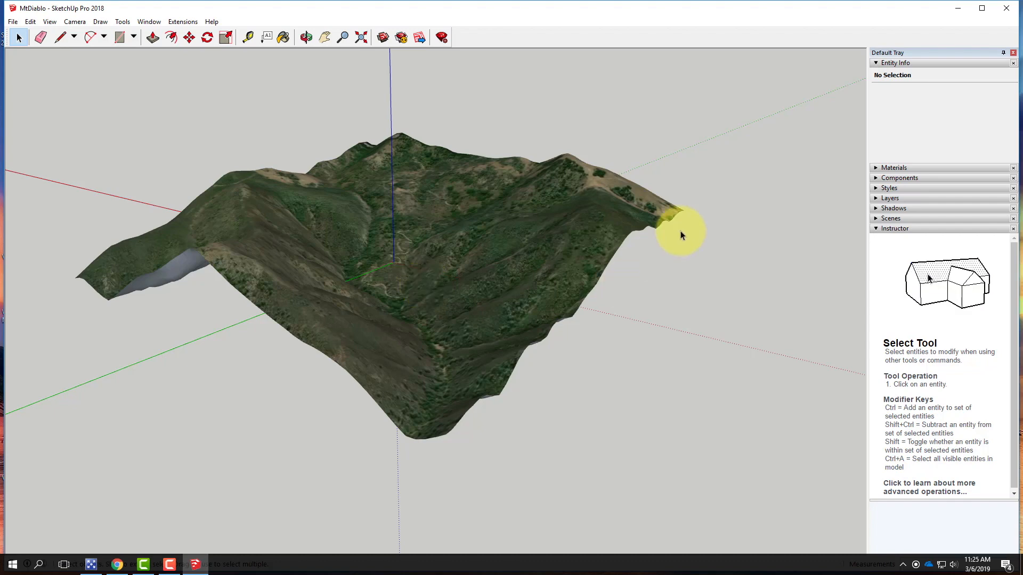
Minimize SketchUp, switch to Rhinoceros 5, and start a model with the Large Objects - Inches template
left_click(958, 8)
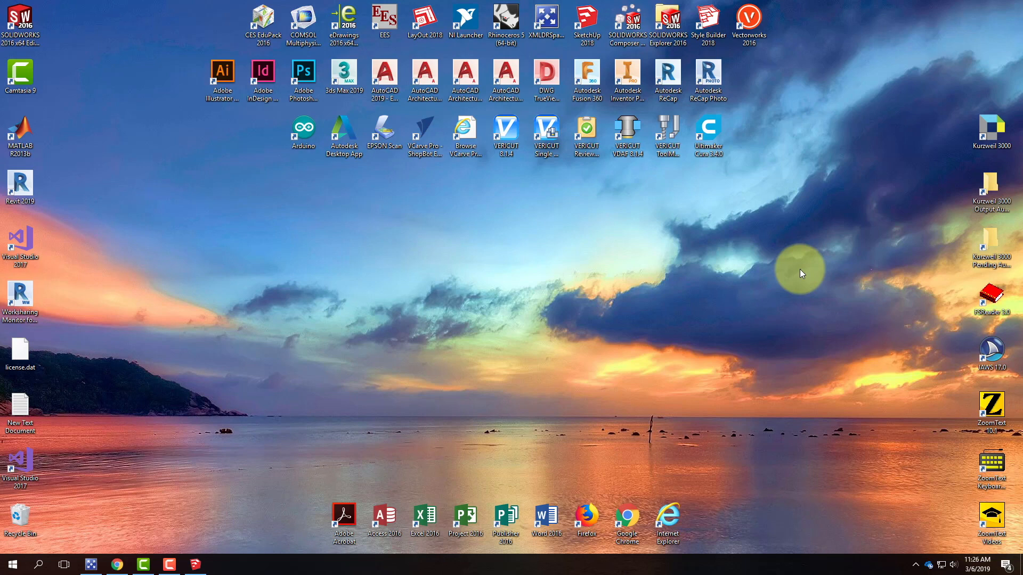
double_click(508, 18)
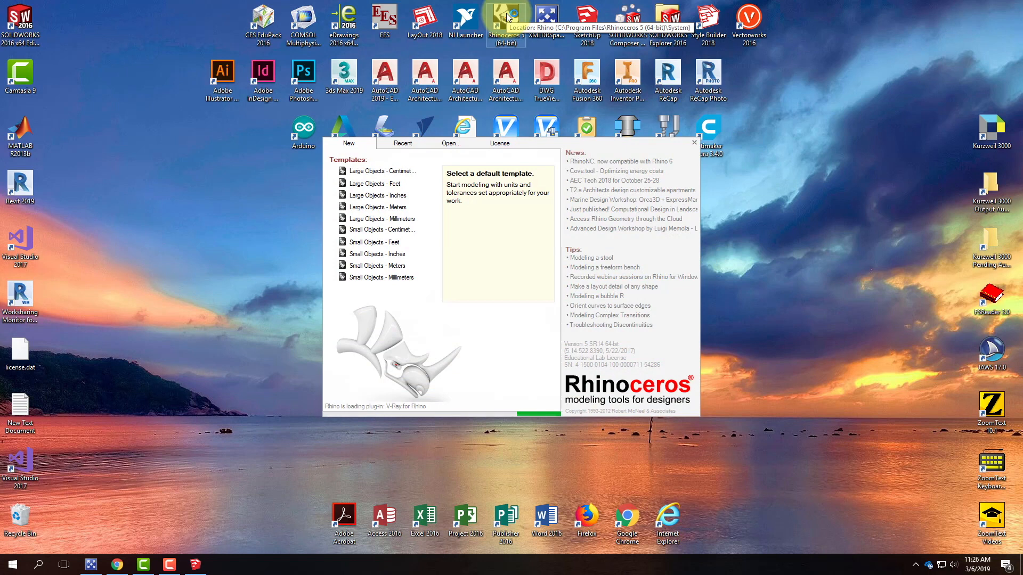
left_click(395, 198)
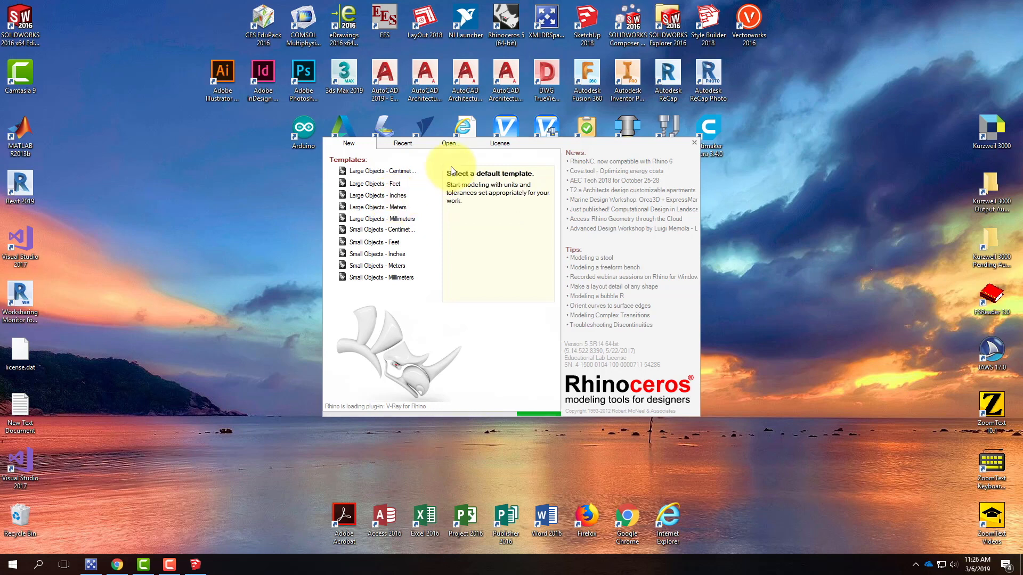
Open the Large Objects - Inches template and maximize the Rhino window
left_click(394, 196)
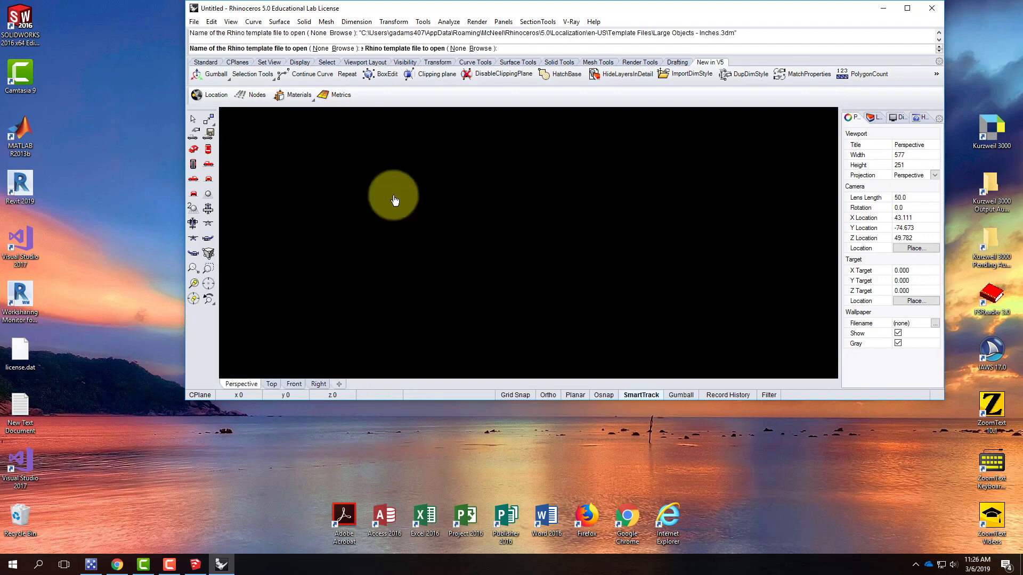
left_click(906, 9)
left_click(22, 59)
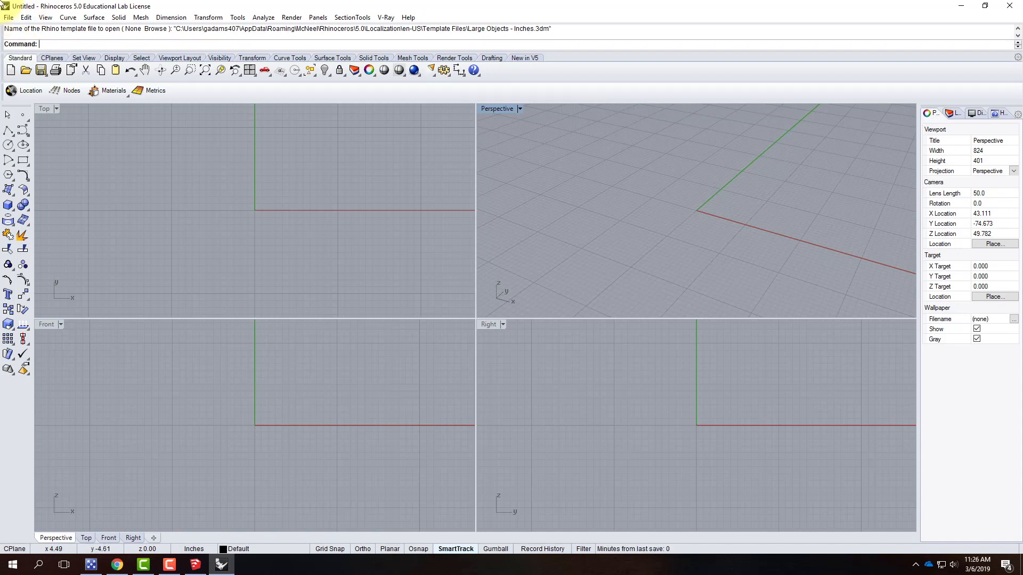
Import the MtDiablo SketchUp model from the Ex211 - Topography from SketchUp folder, bringing faces in as a mesh
left_click(9, 17)
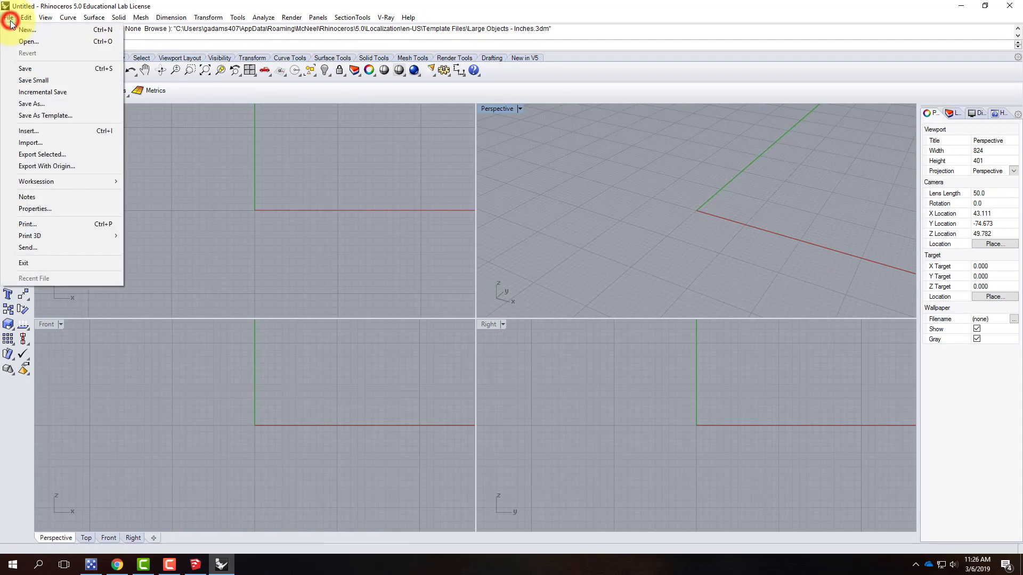
left_click(33, 143)
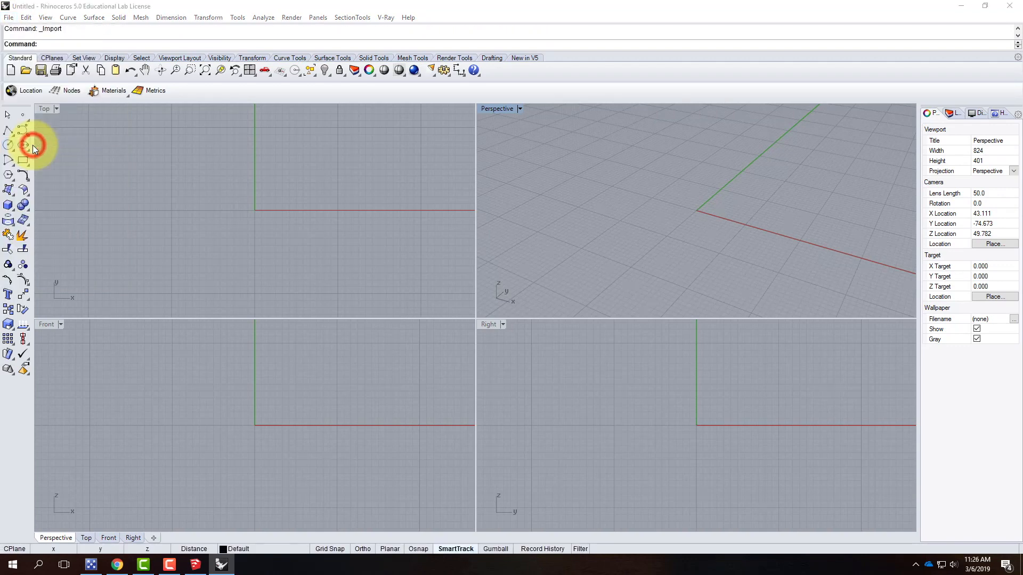
left_click(47, 153)
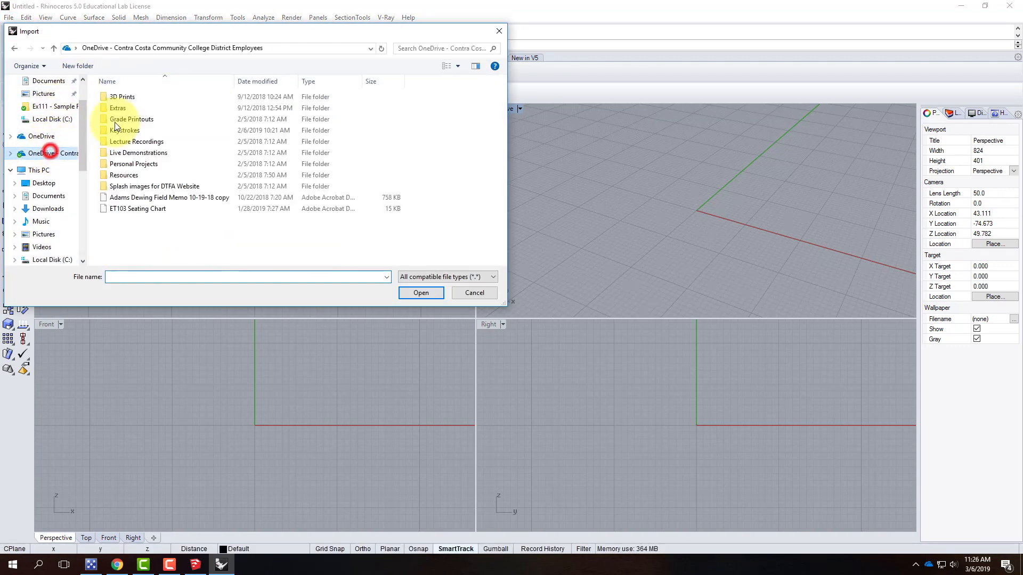
double_click(148, 152)
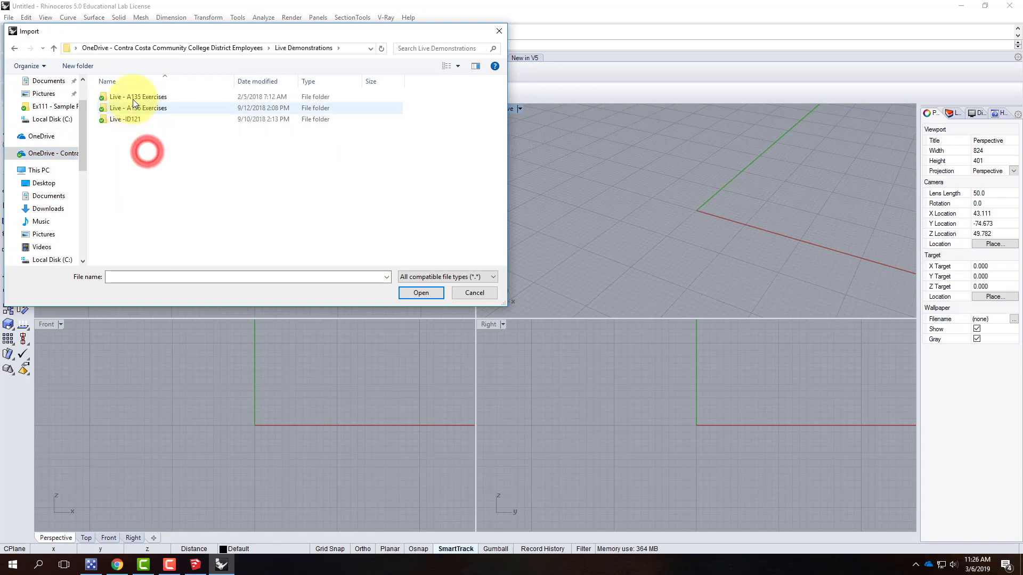
double_click(136, 102)
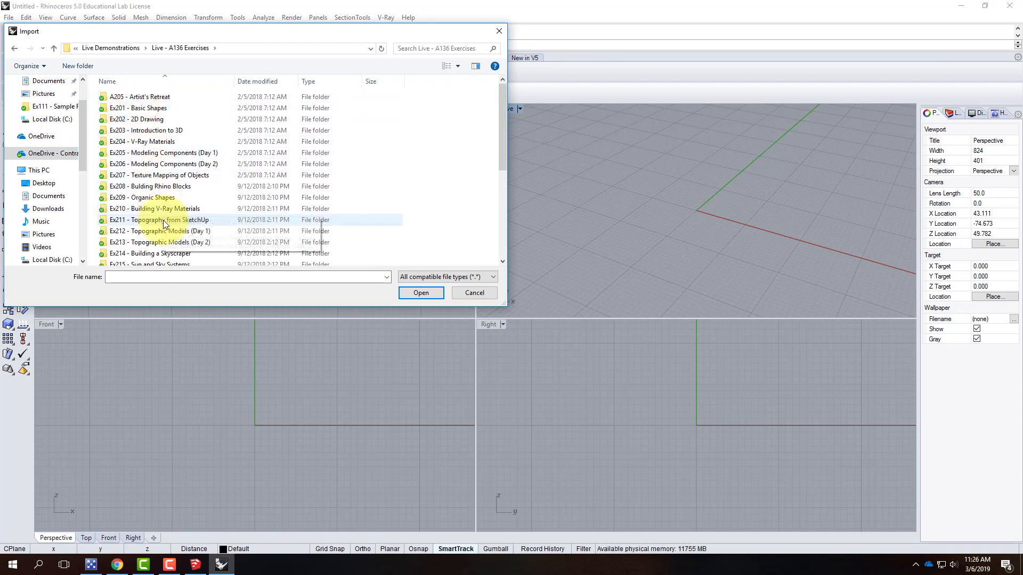
double_click(163, 219)
left_click(137, 109)
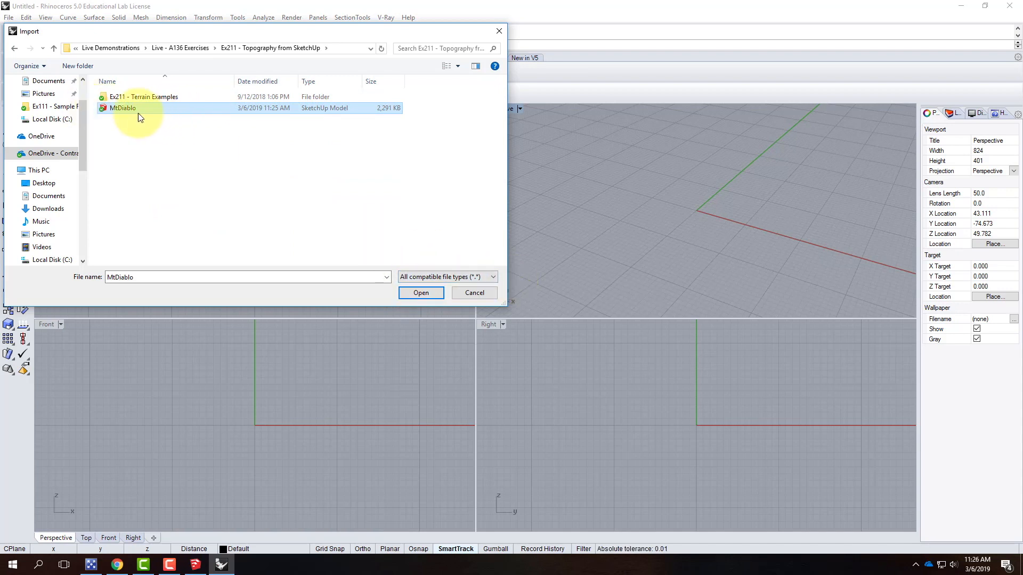
left_click(421, 293)
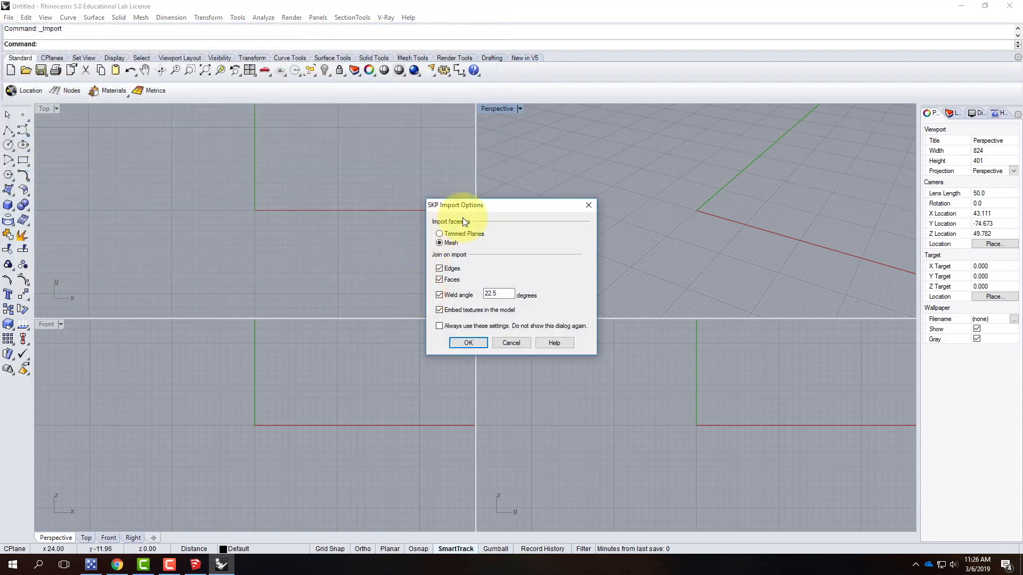
left_click_drag(471, 205, 299, 141)
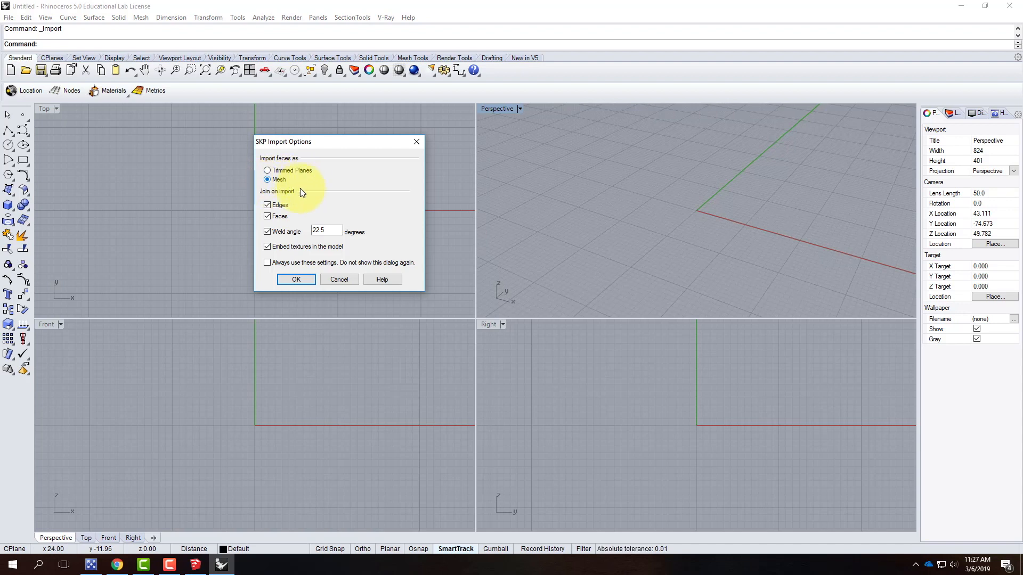
left_click(288, 279)
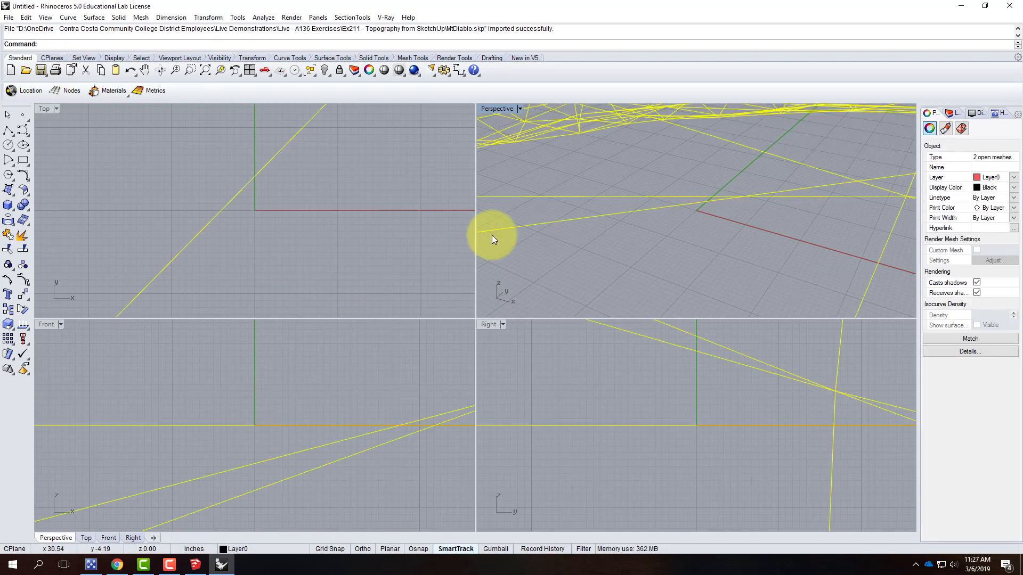
Maximize the Perspective viewport and orbit around the imported terrain, comparing it with the model in SketchUp
scroll(590, 257, "down", 6)
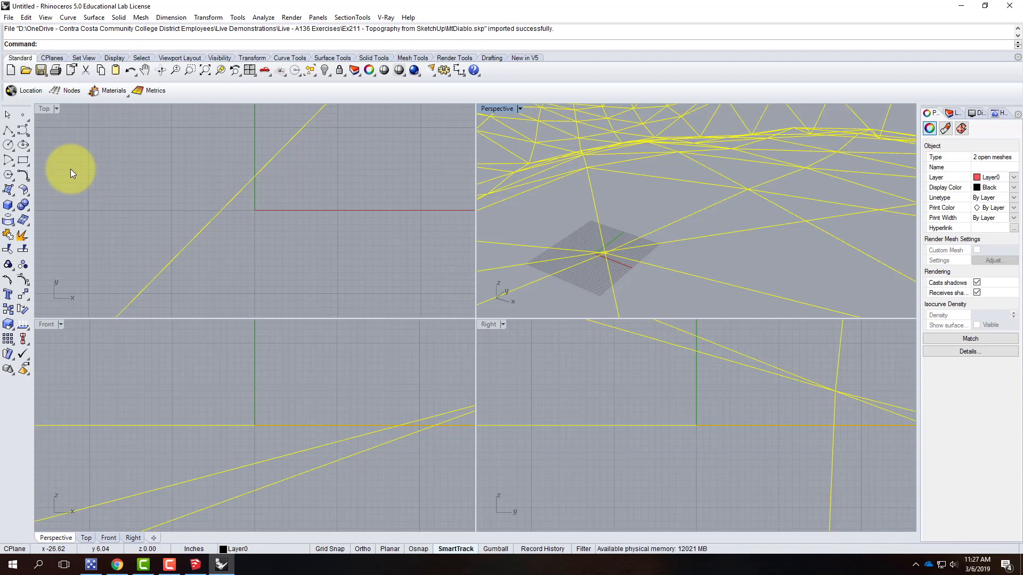
double_click(497, 109)
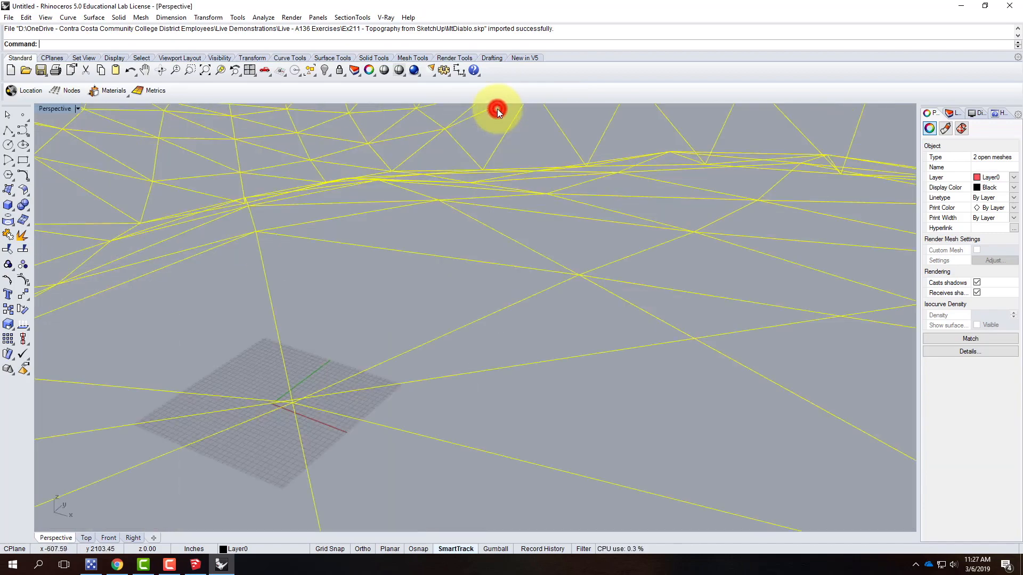
scroll(373, 223, "up", 6)
scroll(372, 238, "down", 6)
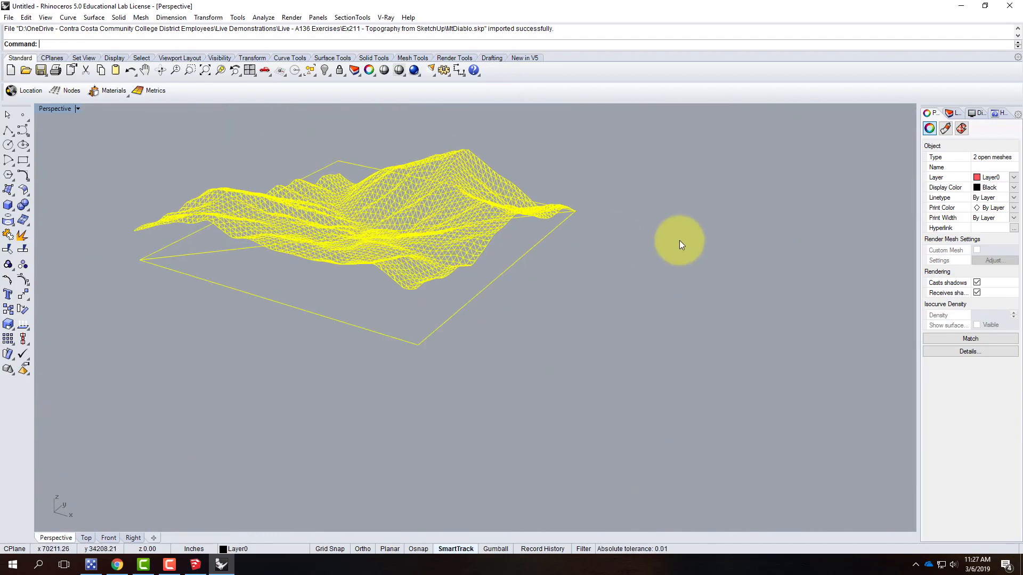
left_click(672, 229)
right_click_drag(689, 222, 546, 143)
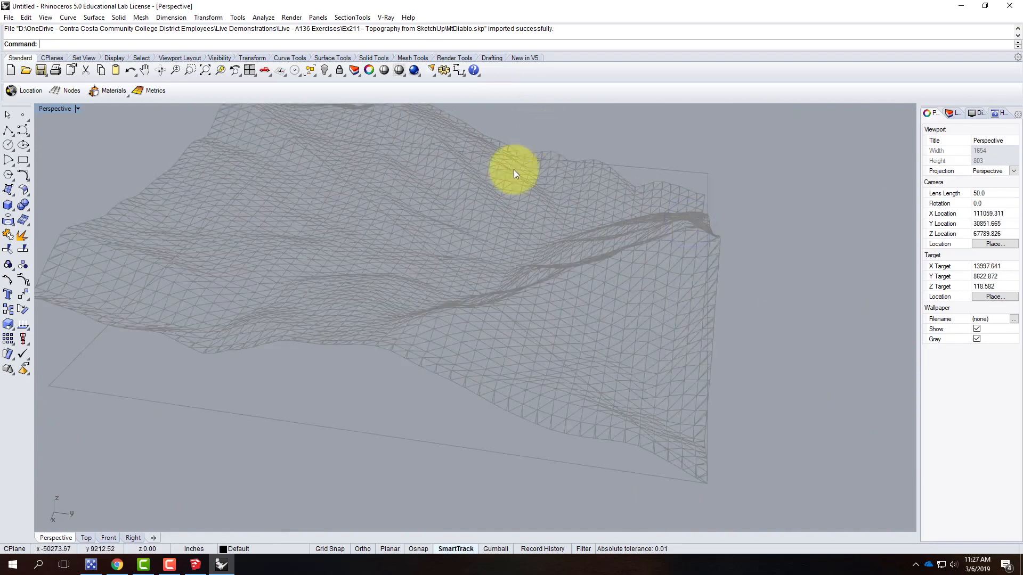
left_click(472, 178)
right_click_drag(593, 260, 350, 224)
left_click(198, 566)
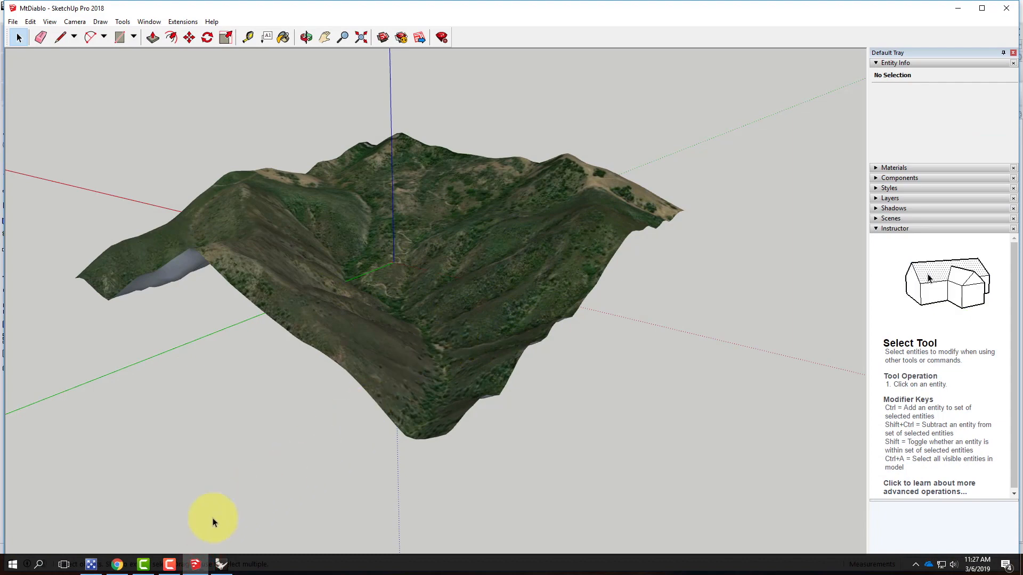
left_click(205, 562)
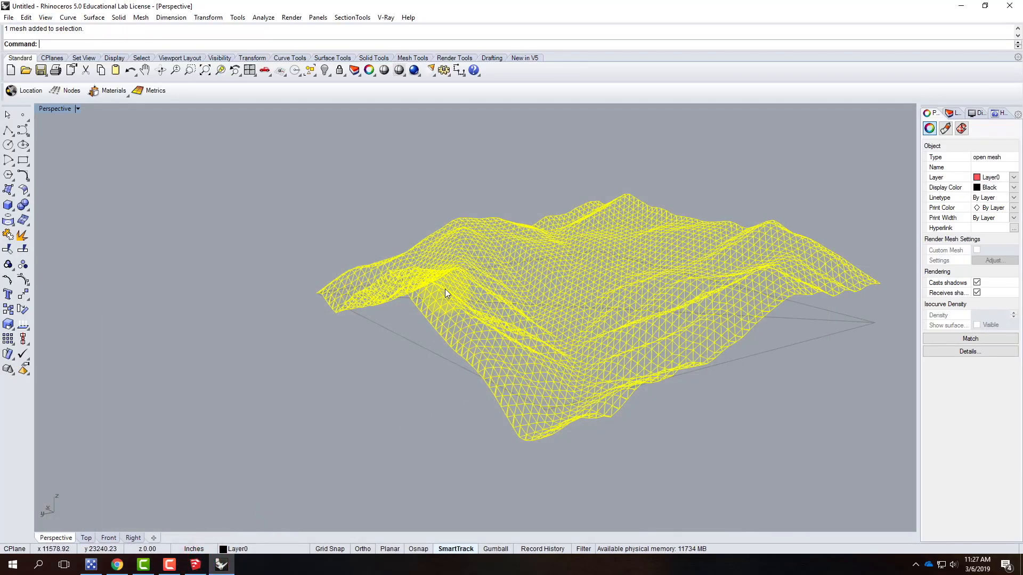
Switch the Perspective viewport to Shaded display and orbit to view the terrain
left_click(76, 110)
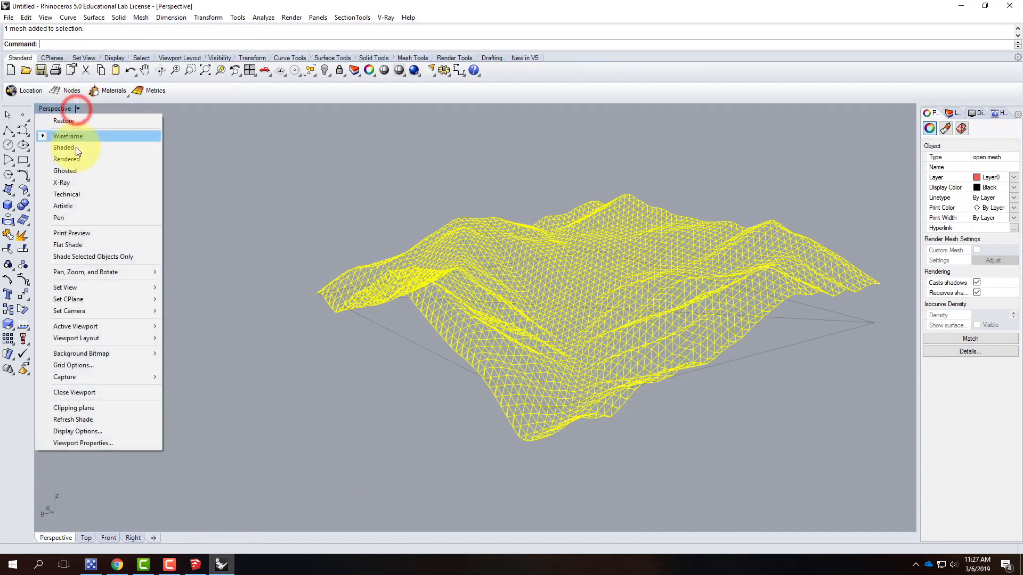
left_click(76, 147)
left_click(344, 188)
right_click_drag(253, 303, 341, 313)
scroll(343, 312, "down", 2)
scroll(591, 303, "up", 3)
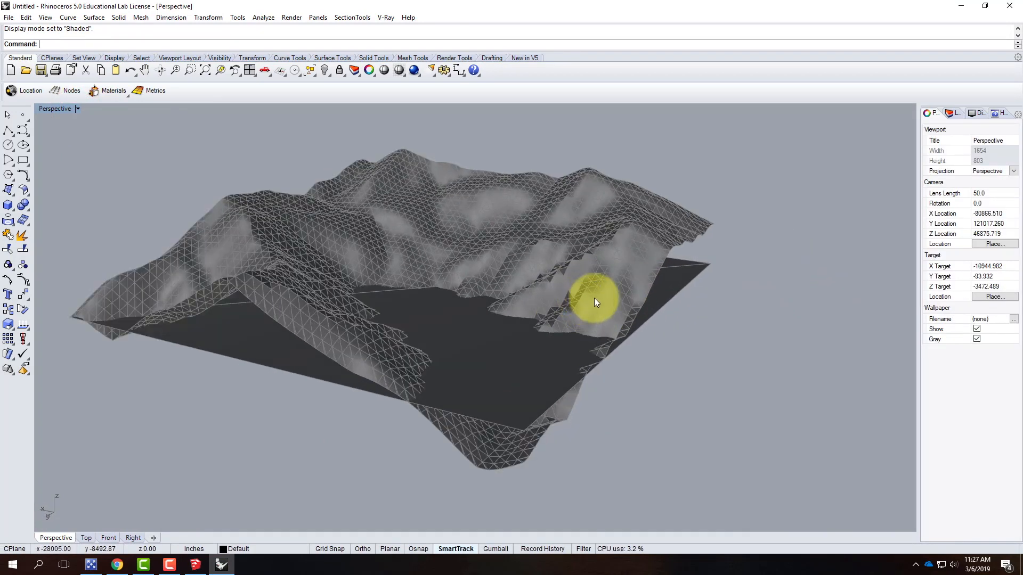
Select the flat base plane under the terrain and create a new layer named SketchUp
left_click(592, 270)
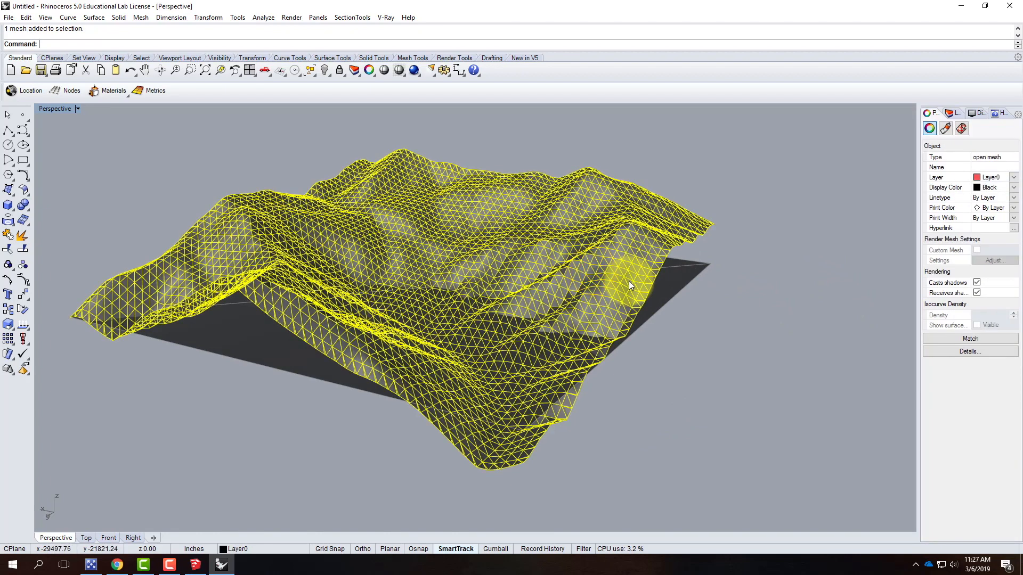
left_click(689, 269)
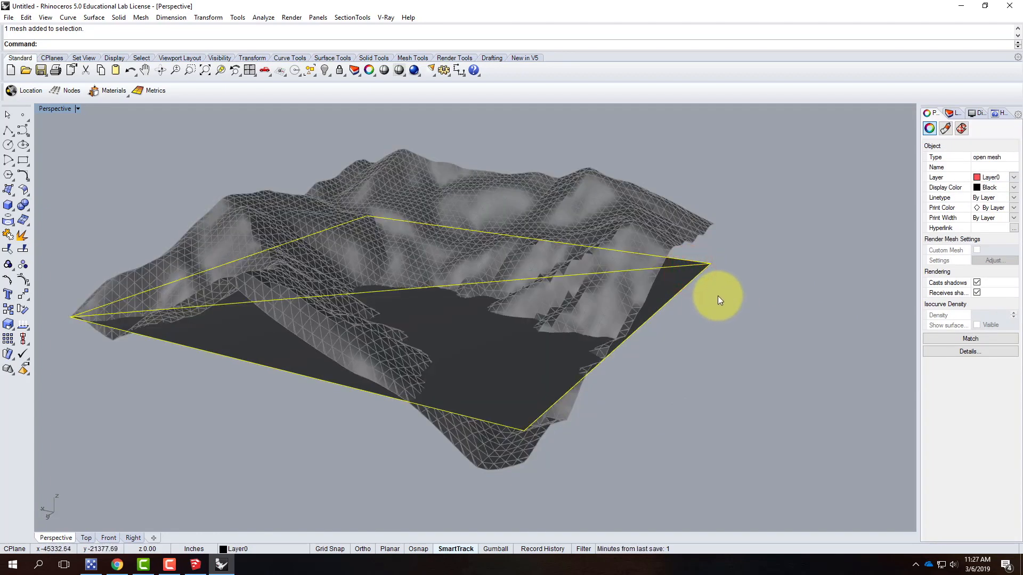
left_click(953, 113)
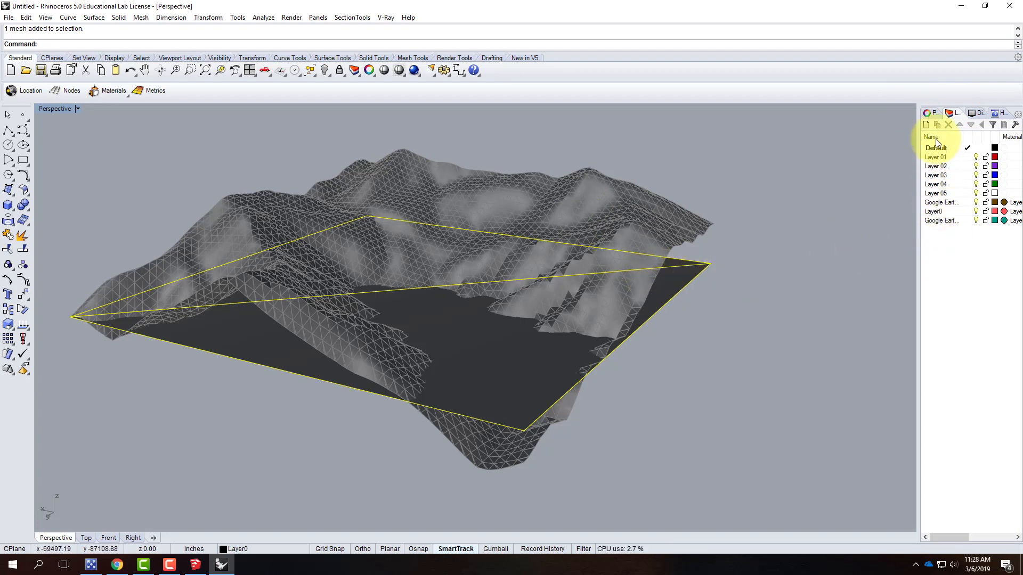
left_click(925, 126)
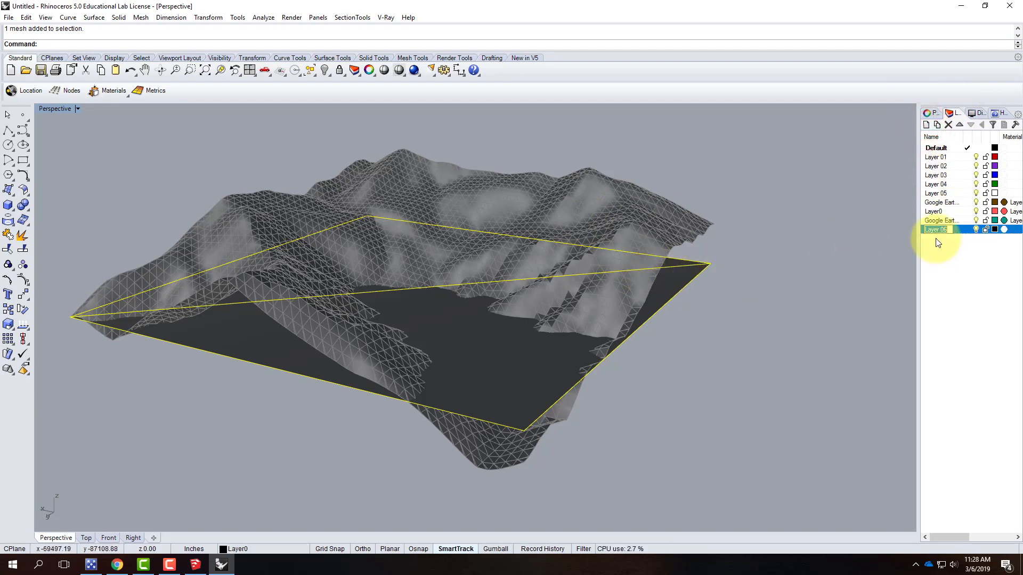
type("SketchUp")
key("Return")
Add a sublayer named Plane under SketchUp and move the selected base plane onto it
left_click(937, 125)
type("Pl")
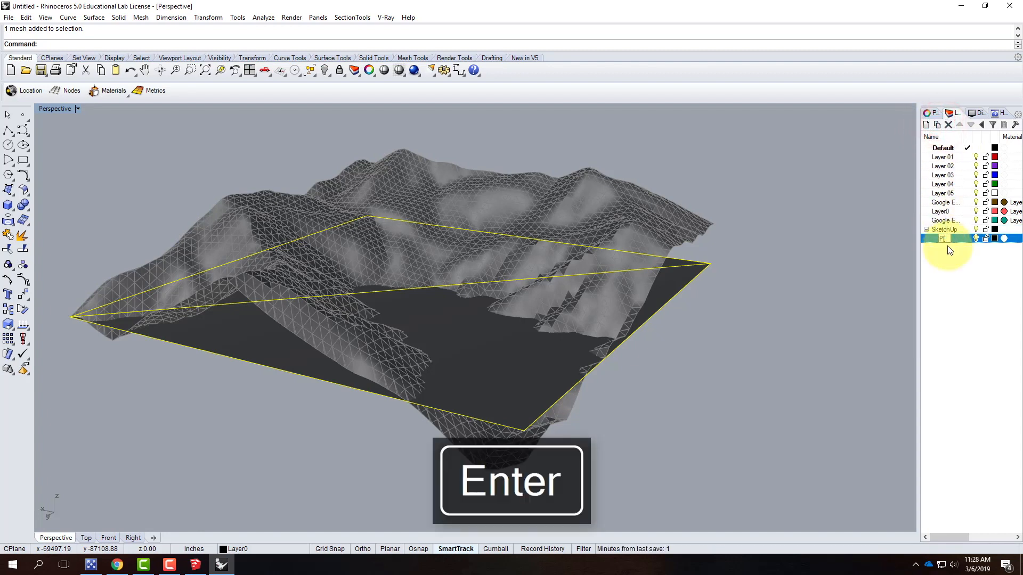
type("ane")
key("Return")
right_click(945, 240)
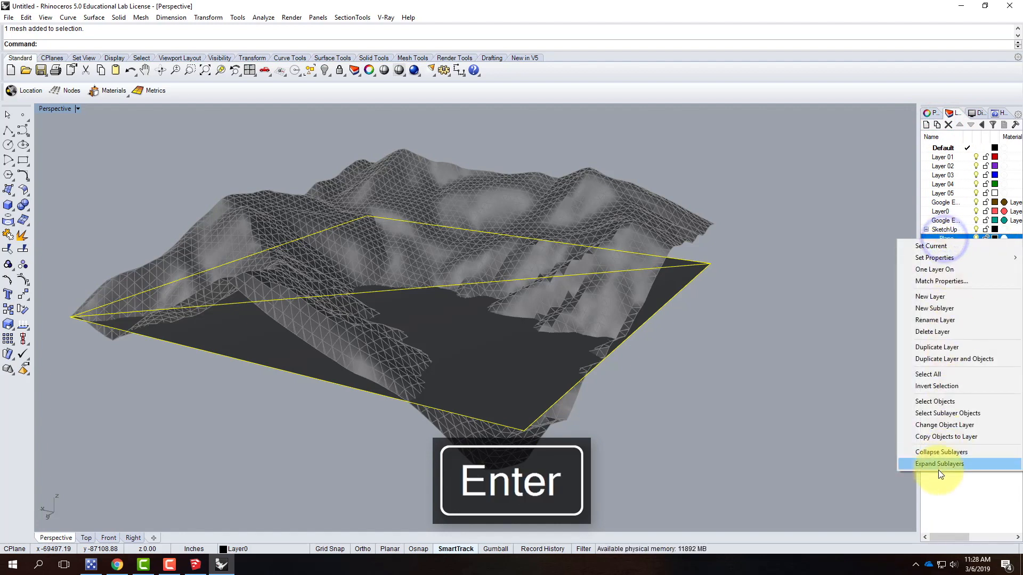
left_click(941, 426)
Hide the Plane sublayer and add a second sublayer under SketchUp
left_click(976, 239)
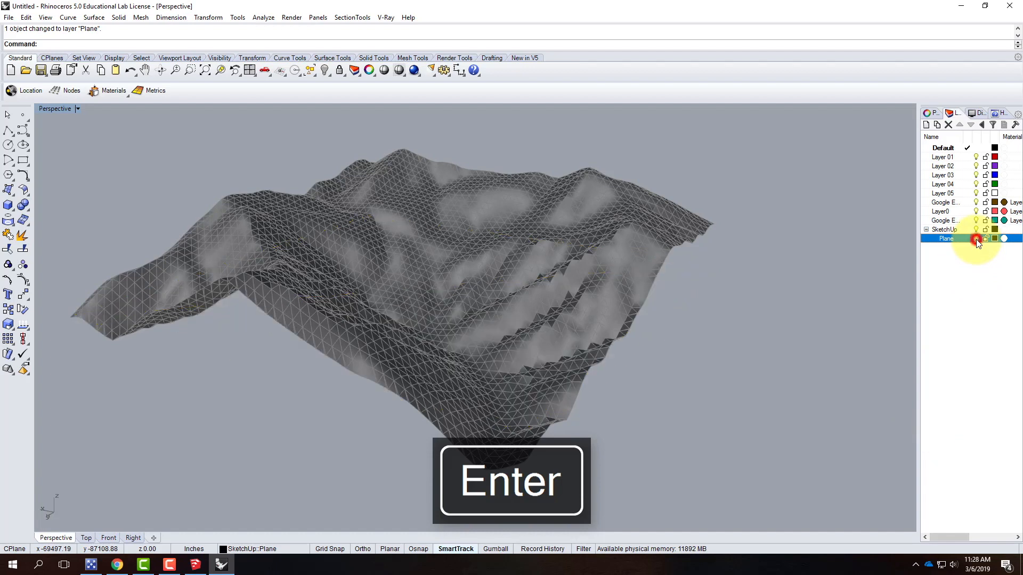
left_click(937, 125)
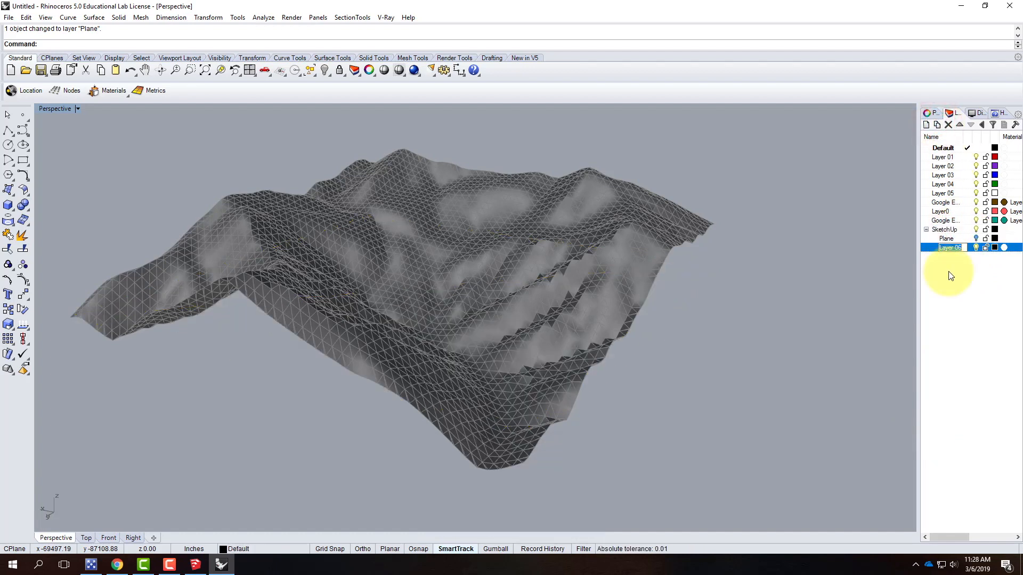
type("Terrain")
key("Return")
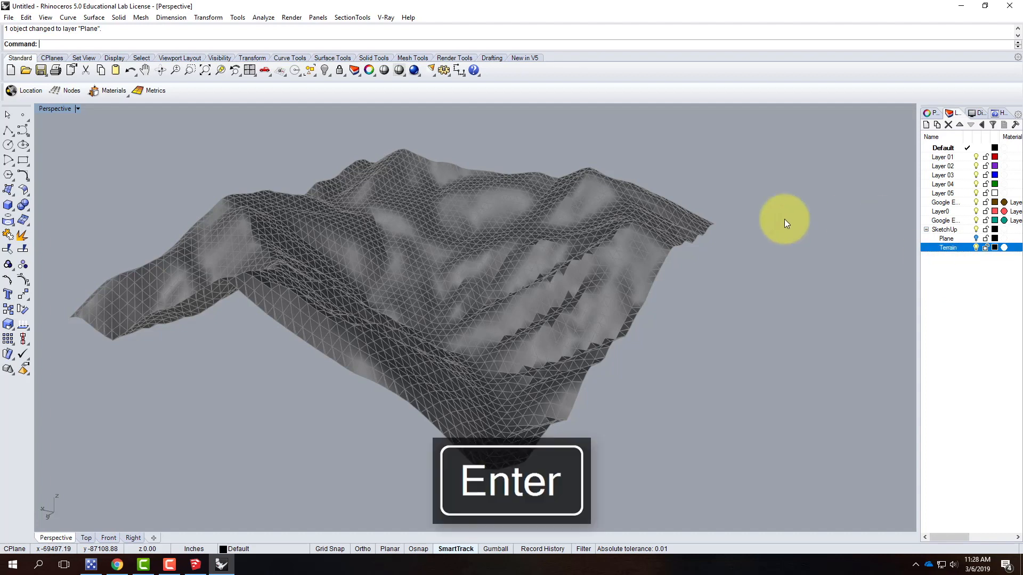
Select the terrain mesh, rename the new sublayer Mesh, and move the terrain onto it
left_click(567, 254)
left_click(949, 247)
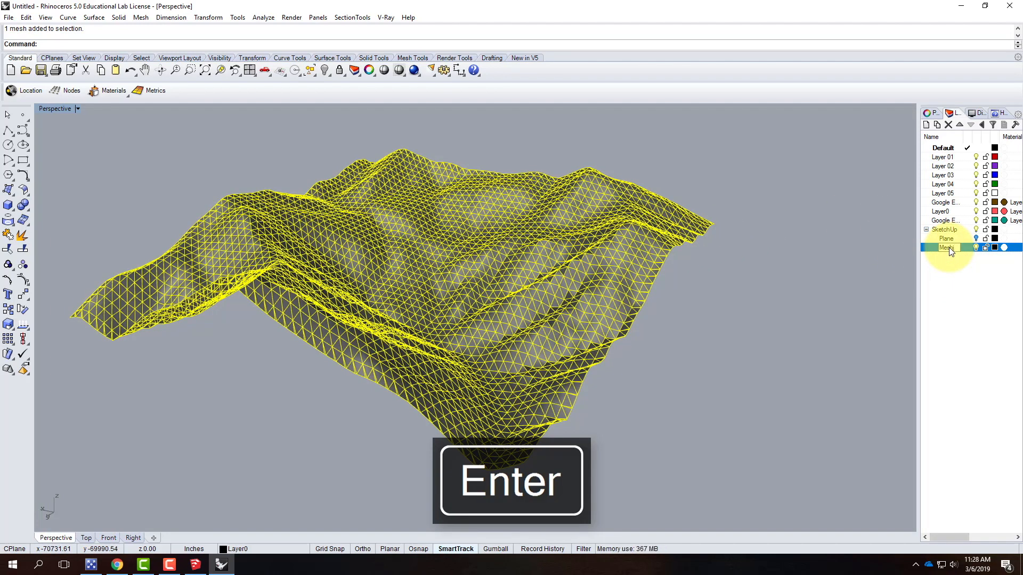
right_click(949, 247)
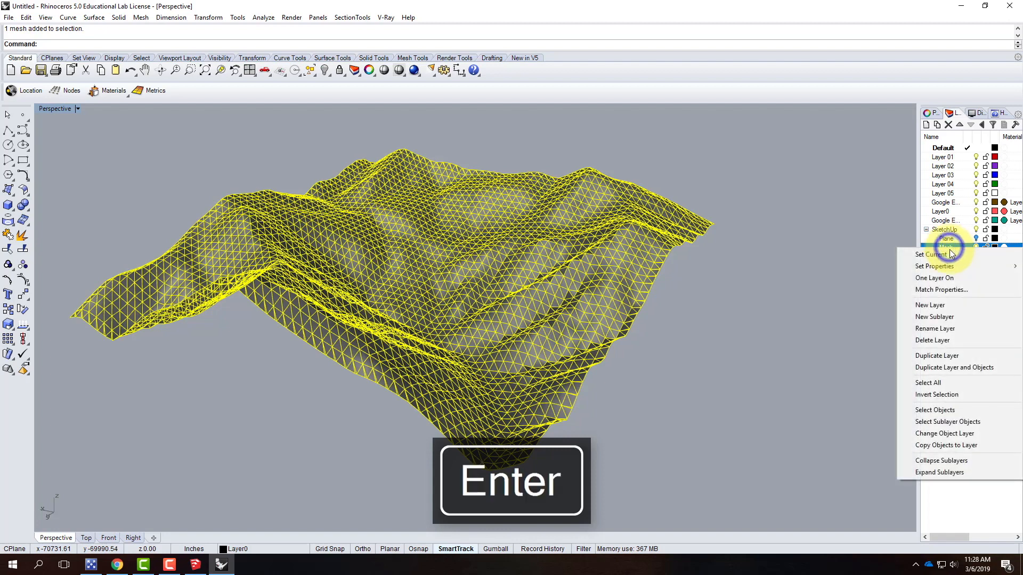
left_click(932, 434)
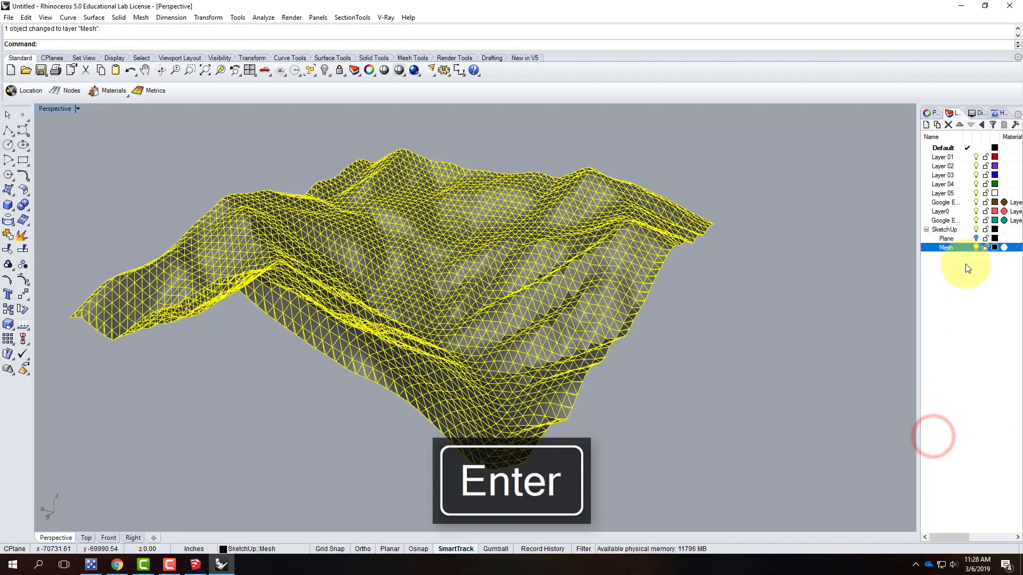
Toggle the visibility of the Plane and Mesh sublayers to check their contents
left_click(976, 239)
left_click(946, 238)
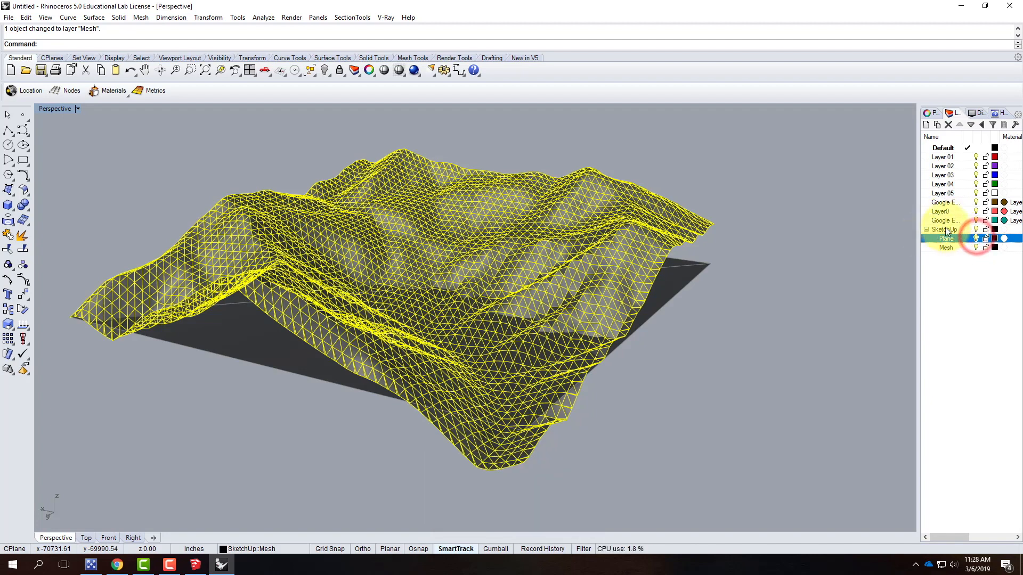
left_click(976, 239)
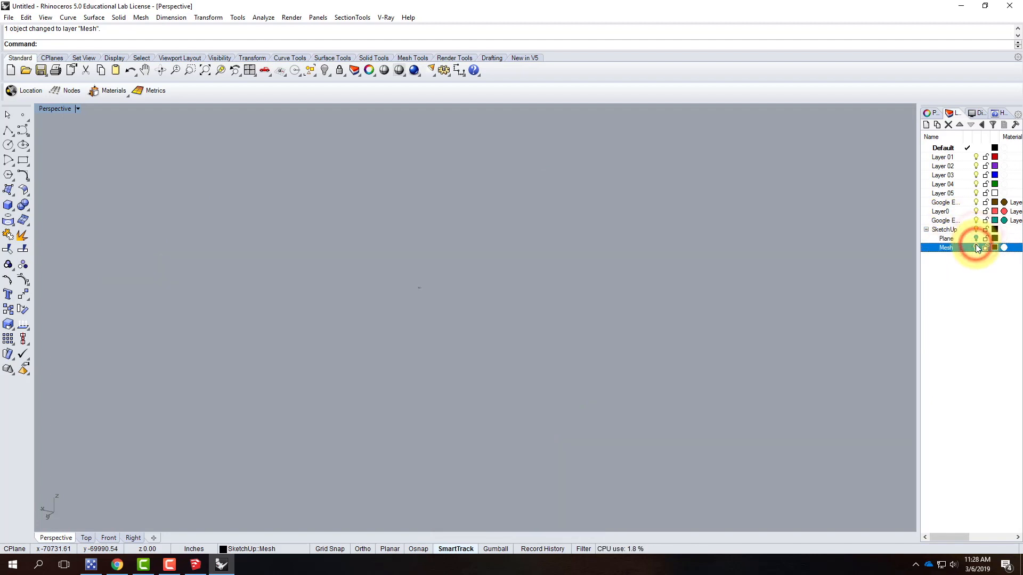
Delete the unused layers from Layer 01 through the last Google Earth layer
left_click(953, 222)
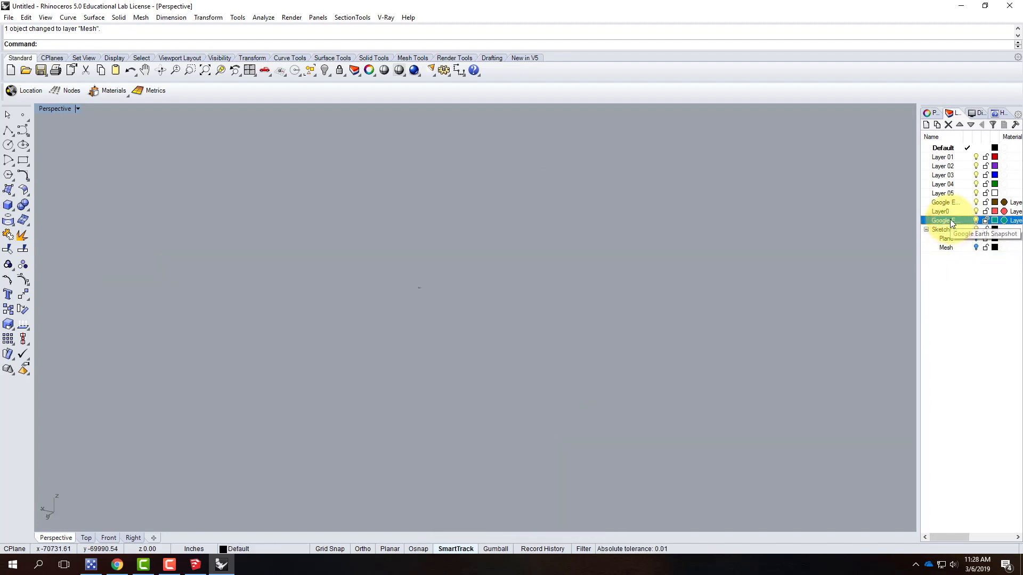
left_click(951, 160, "shift")
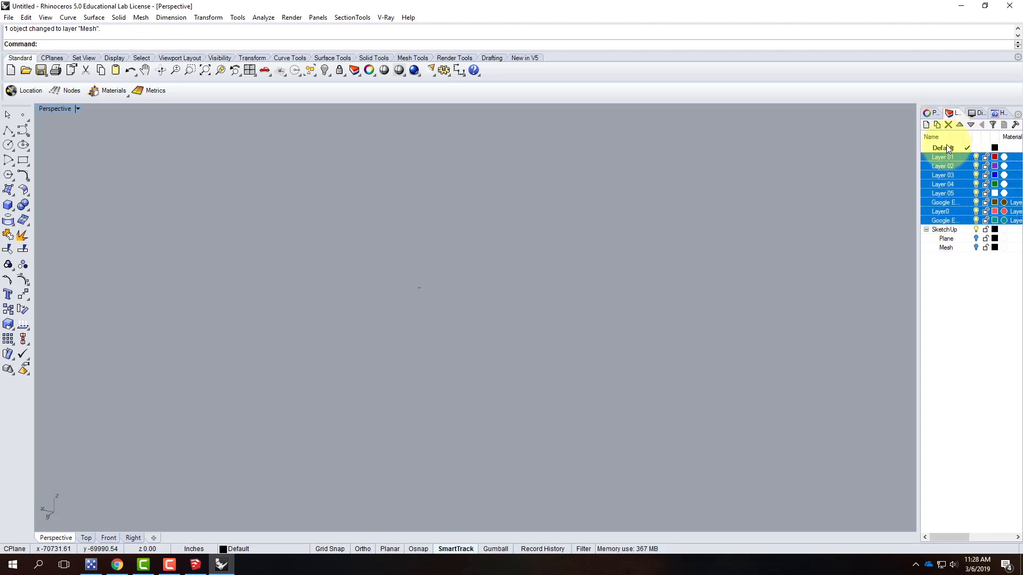
left_click(949, 124)
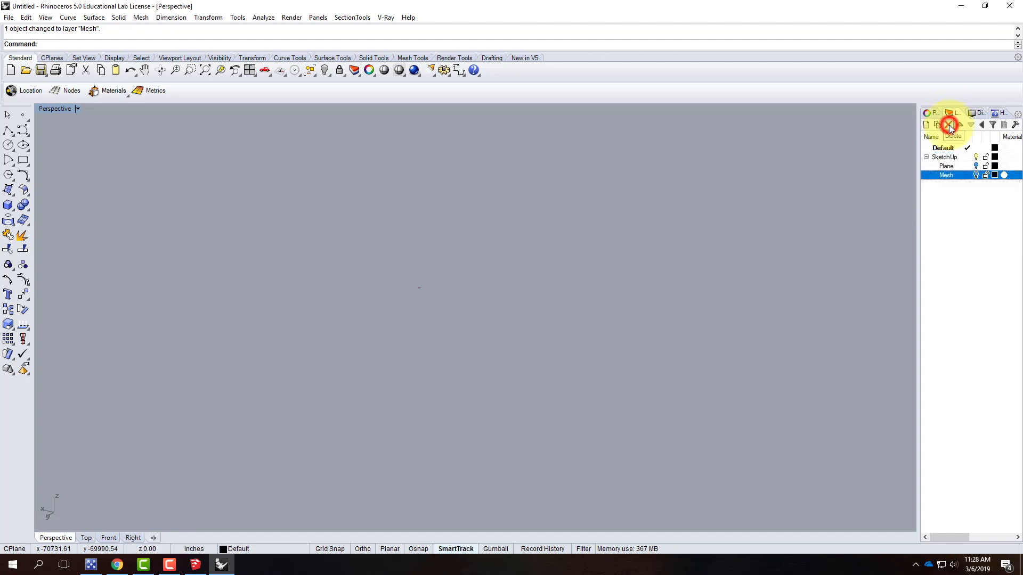
Show the Mesh sublayer and orbit and zoom around the terrain mesh to inspect it
left_click(947, 149)
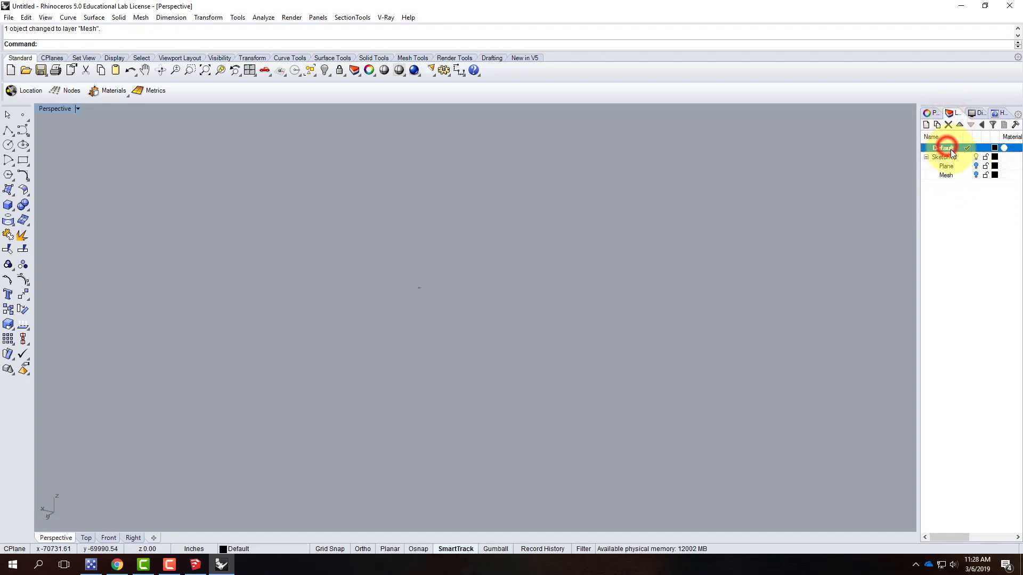
left_click(977, 175)
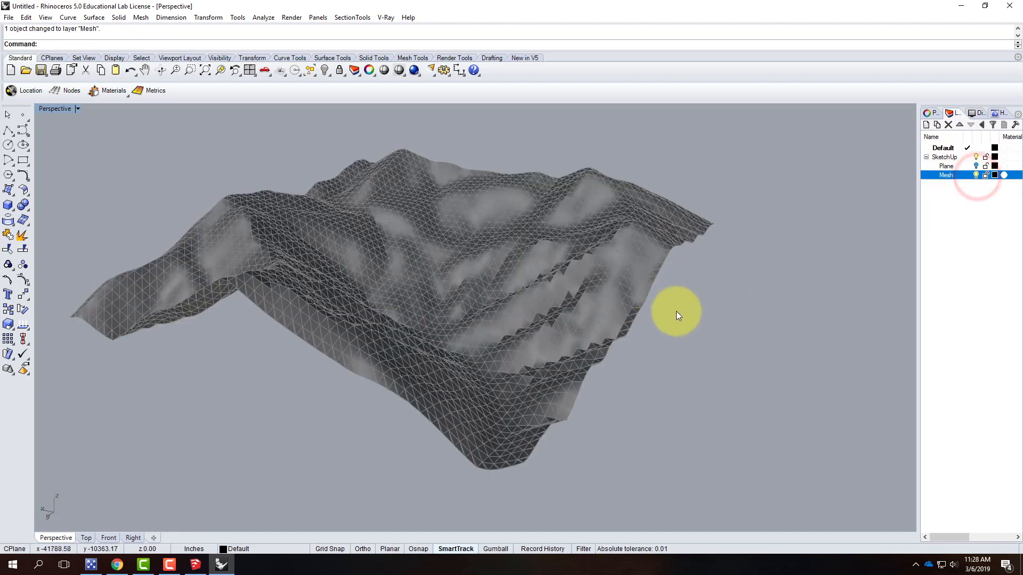
right_click_drag(733, 319, 661, 318)
scroll(315, 296, "up", 4)
right_click_drag(319, 304, 384, 327)
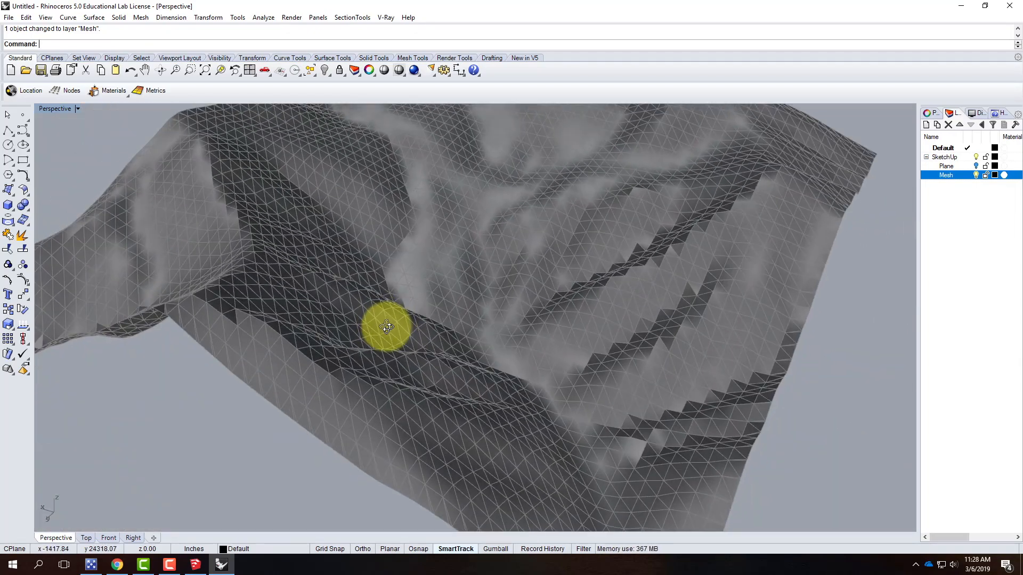
right_click_drag(584, 318, 556, 312)
scroll(575, 367, "up", 3)
right_click_drag(471, 372, 509, 263)
scroll(517, 262, "up", 8)
right_click_drag(490, 301, 373, 413)
right_click_drag(460, 347, 431, 350)
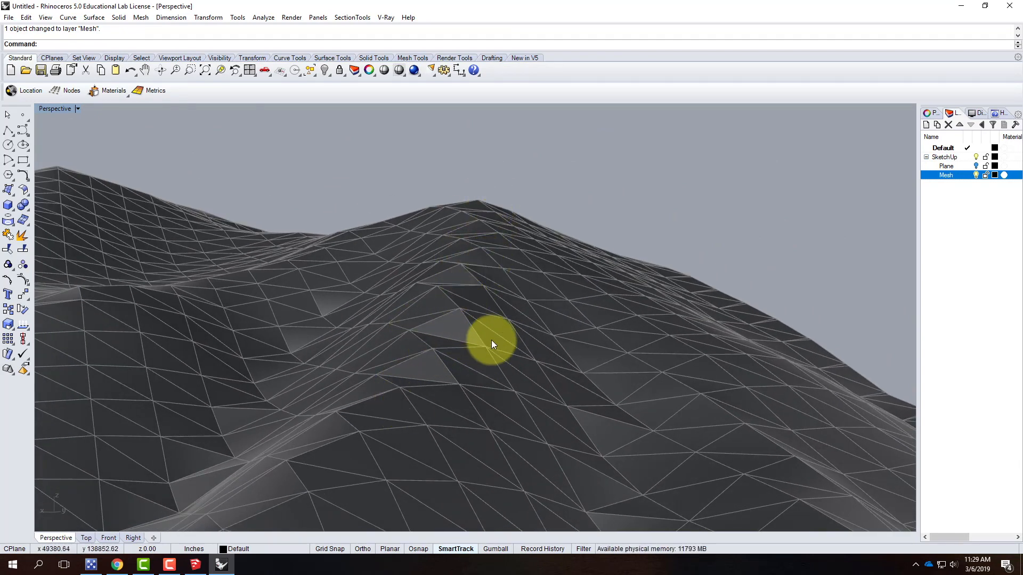
scroll(588, 321, "up", 5)
right_click_drag(588, 320, 626, 391)
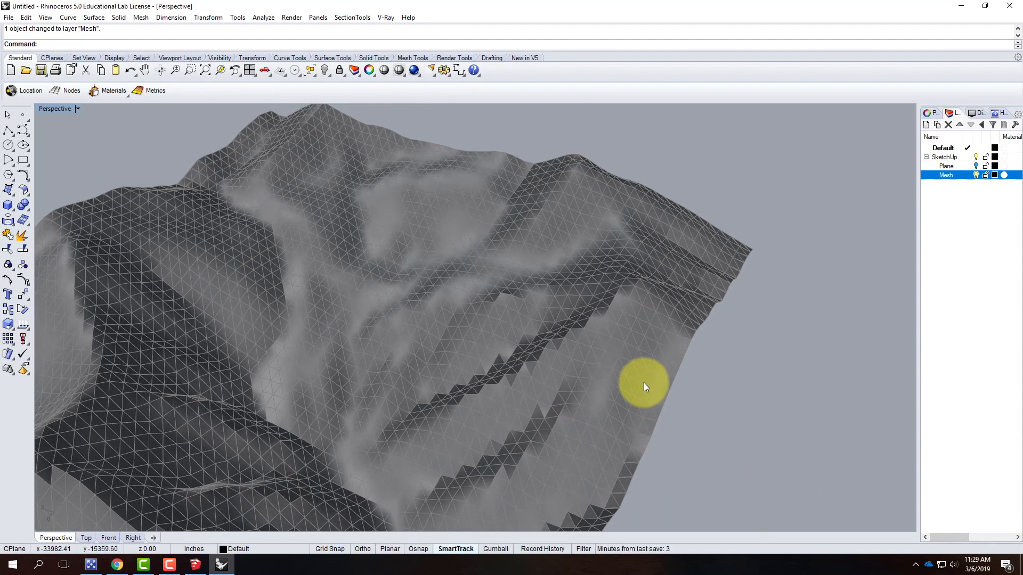
scroll(478, 213, "down", 5)
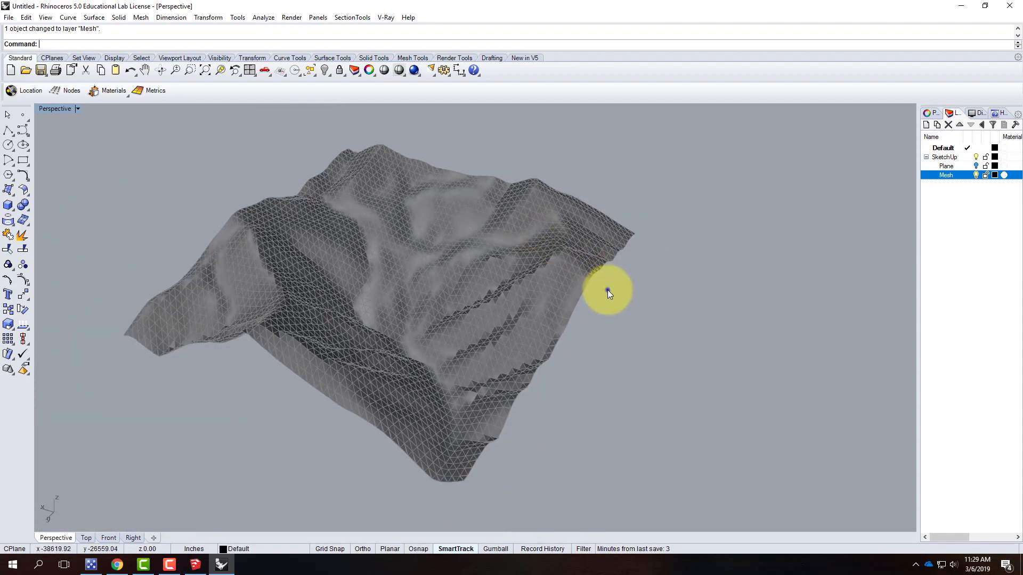
right_click_drag(608, 290, 509, 297)
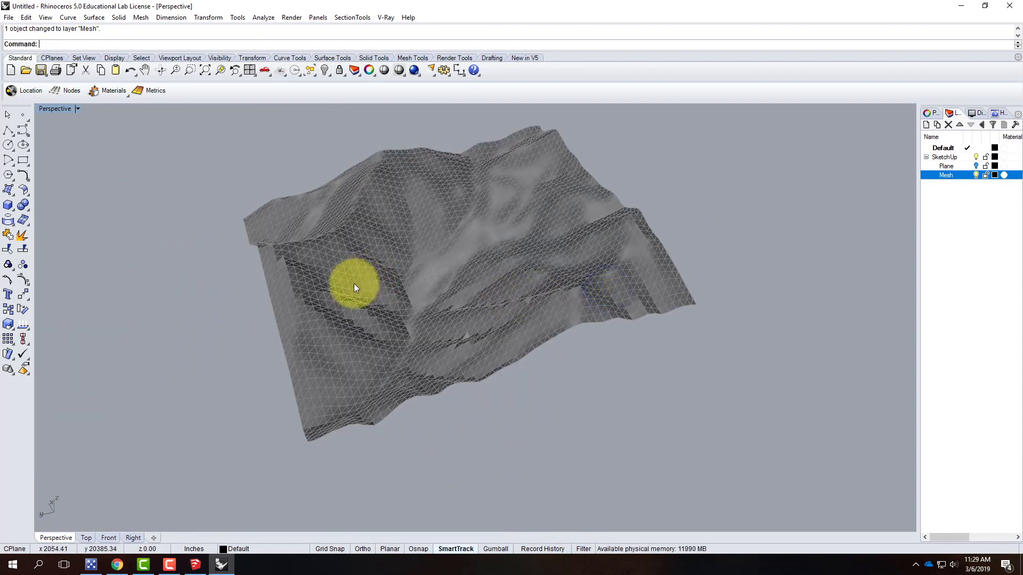
Select the terrain mesh and orbit and zoom around it to examine it from different angles
left_click(360, 233)
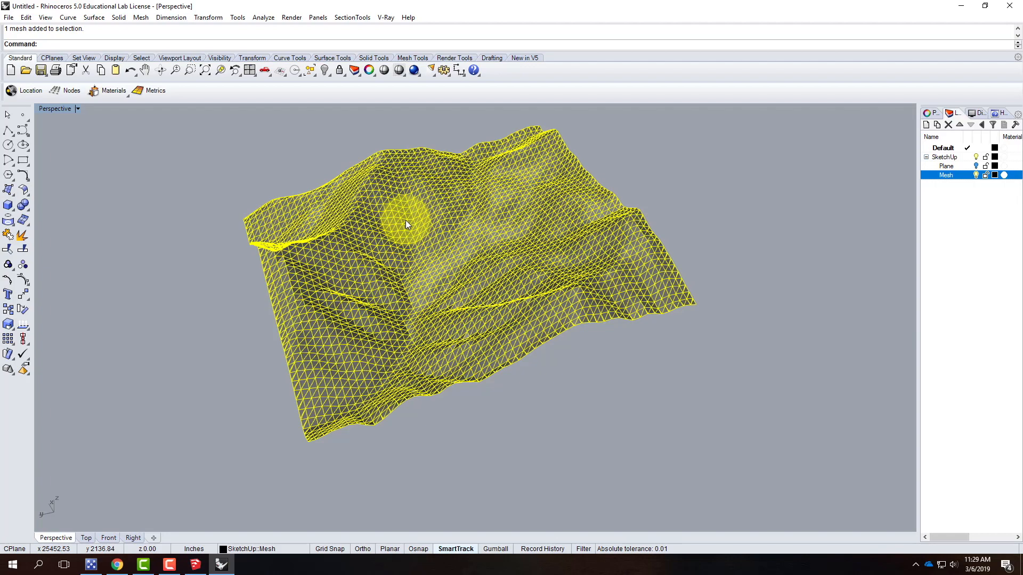
right_click_drag(277, 286, 561, 294)
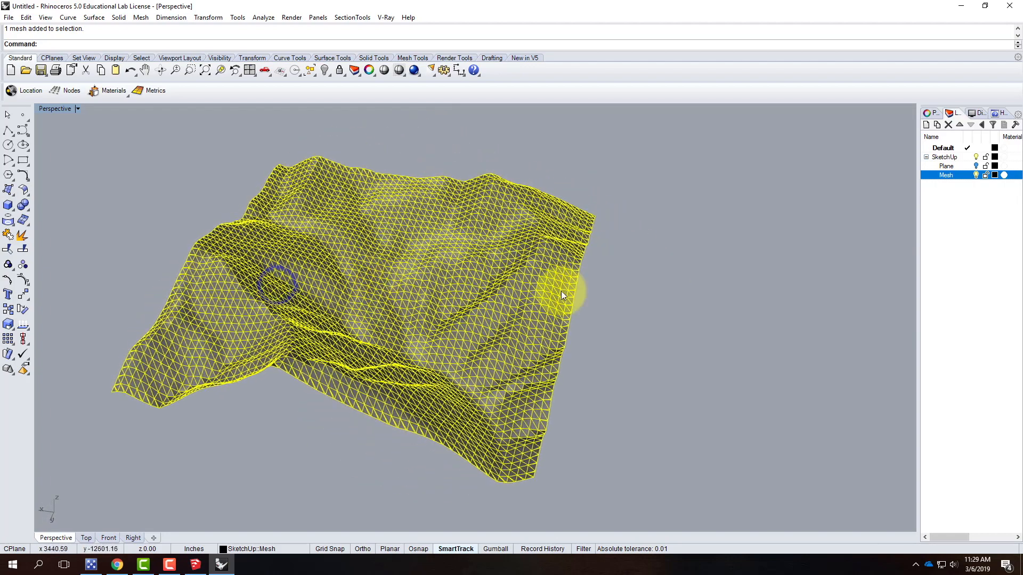
left_click(628, 313)
scroll(289, 315, "down", 6)
scroll(366, 327, "up", 4)
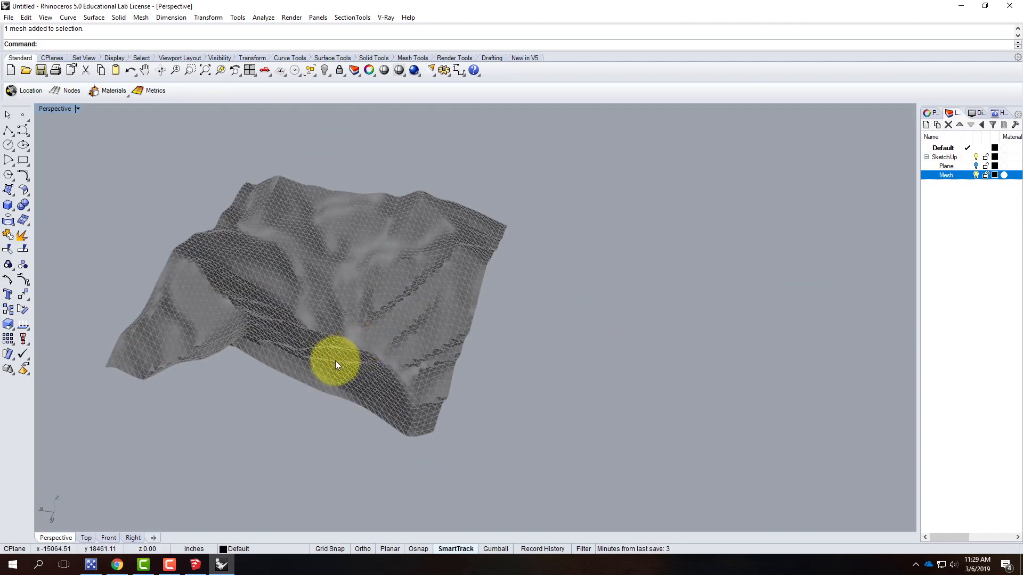
left_click(347, 355)
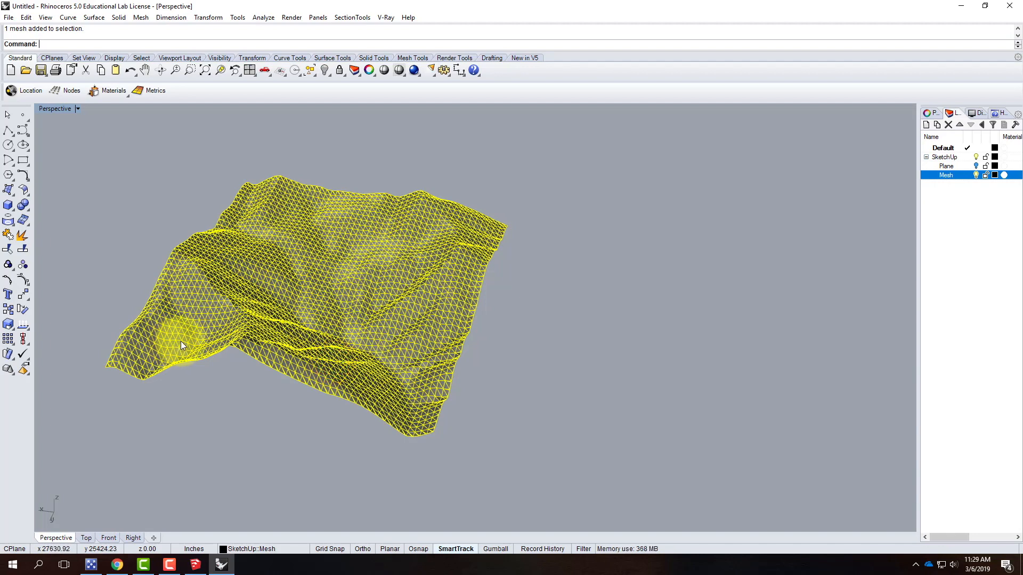
right_click_drag(203, 320, 425, 344)
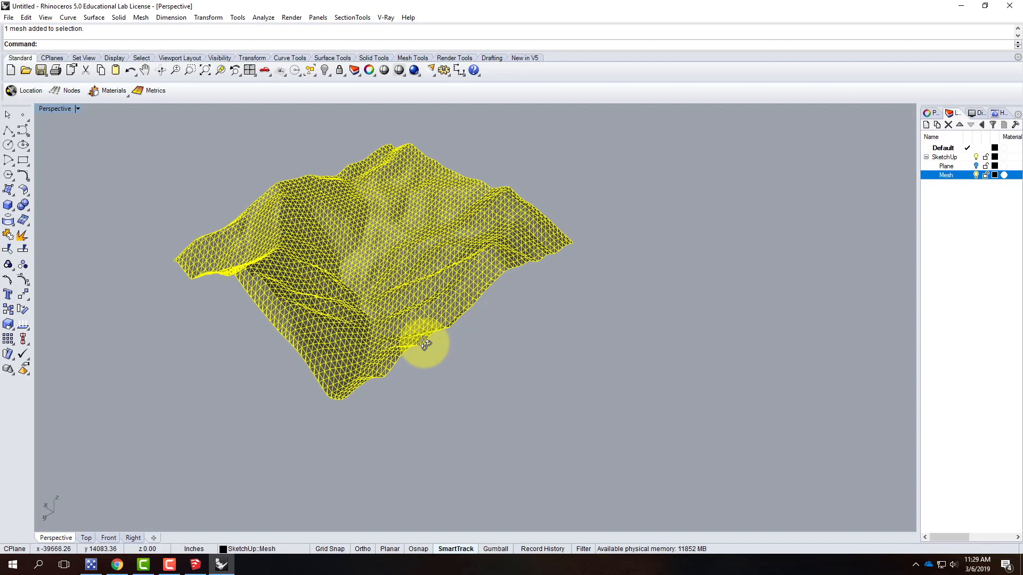
left_click(491, 329)
left_click(411, 241)
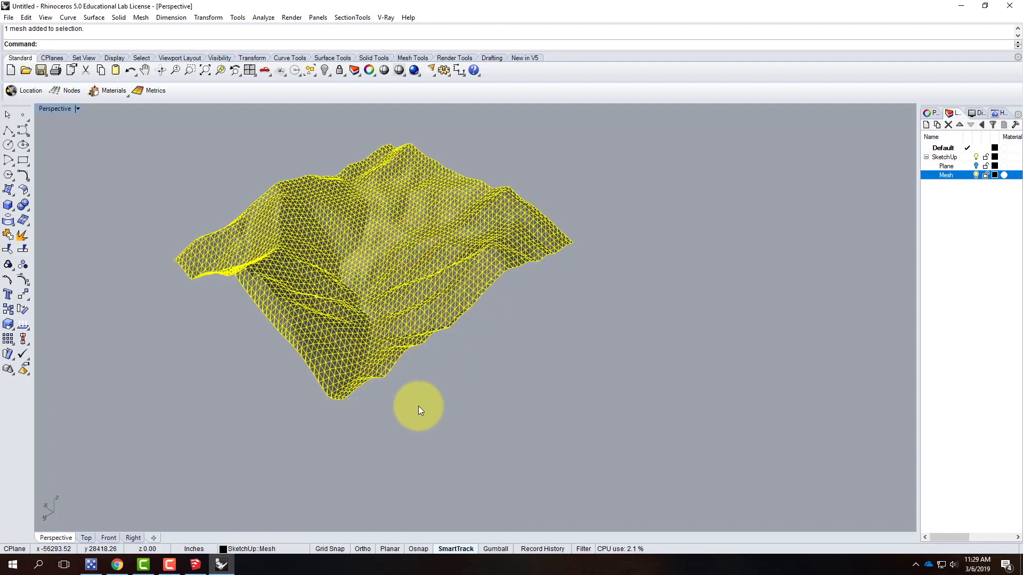
right_click_drag(289, 389, 479, 387)
scroll(520, 245, "down", 9)
right_click_drag(445, 318, 492, 369)
scroll(508, 382, "up", 4)
right_click_drag(365, 375, 559, 377)
right_click_drag(446, 358, 193, 367)
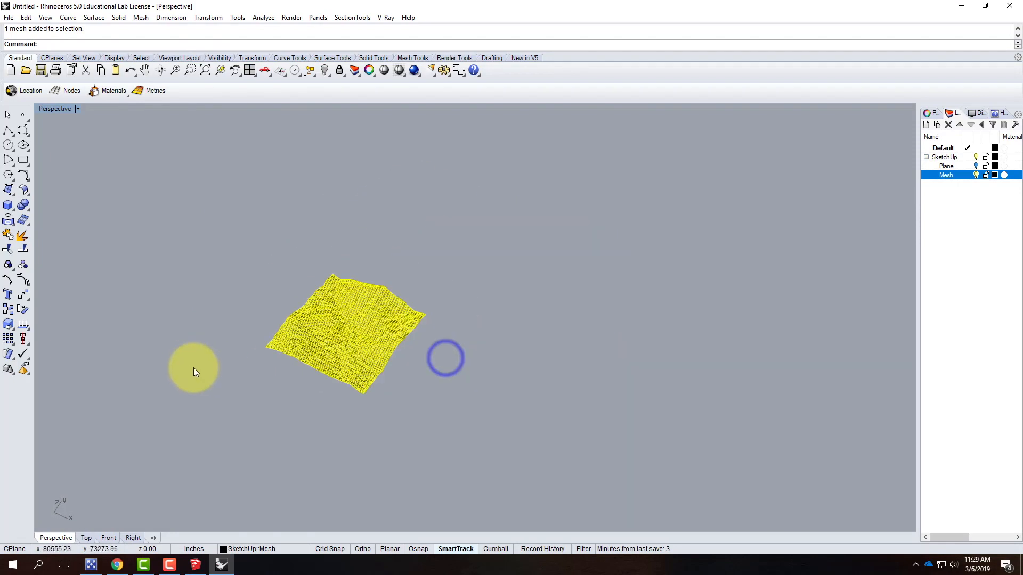
scroll(331, 376, "up", 6)
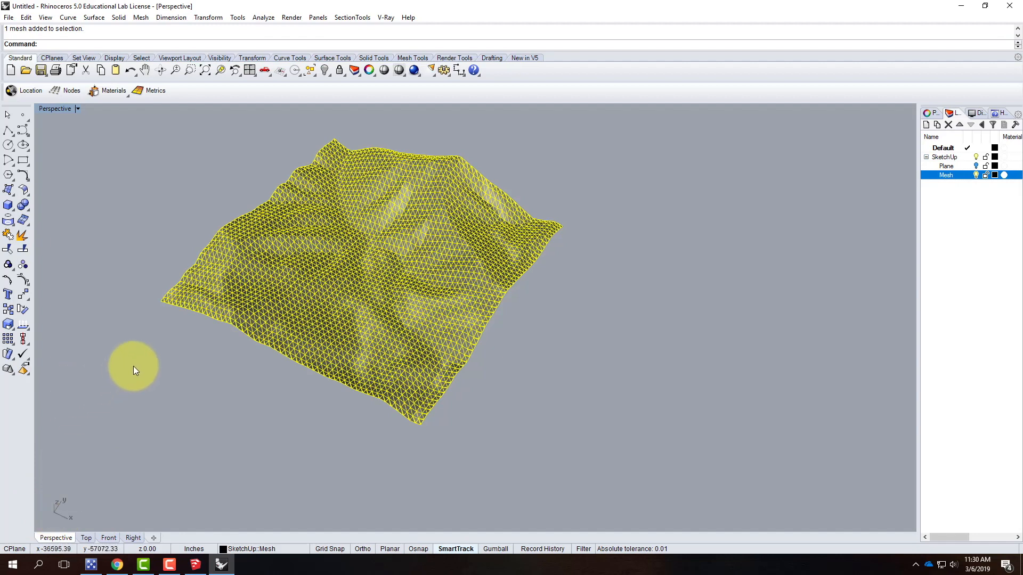
left_click(162, 351)
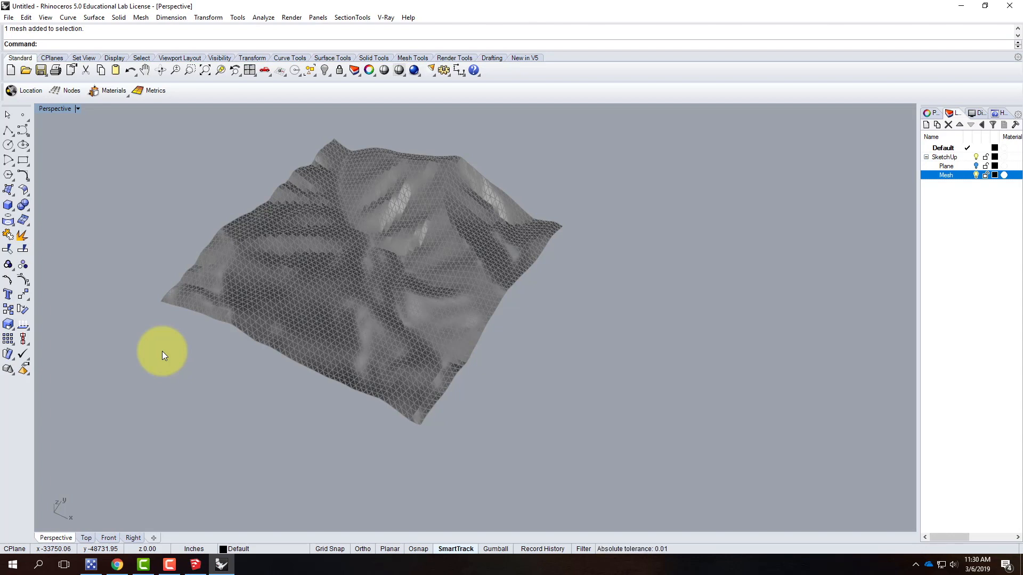
Add two new top-level layers named ContourX and ContourY
left_click(948, 147)
left_click(926, 125)
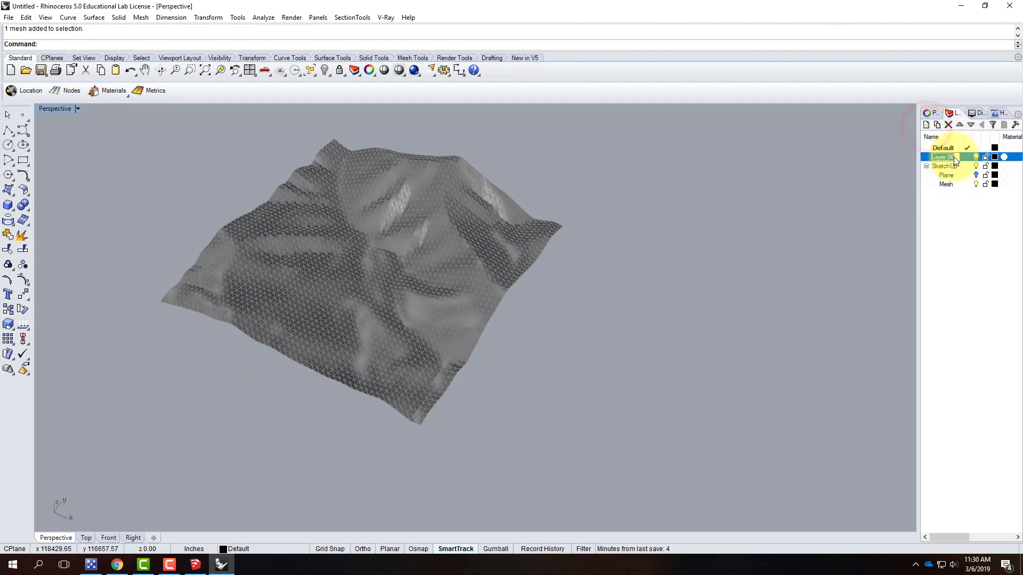
type("Cont")
key("BackSpace")
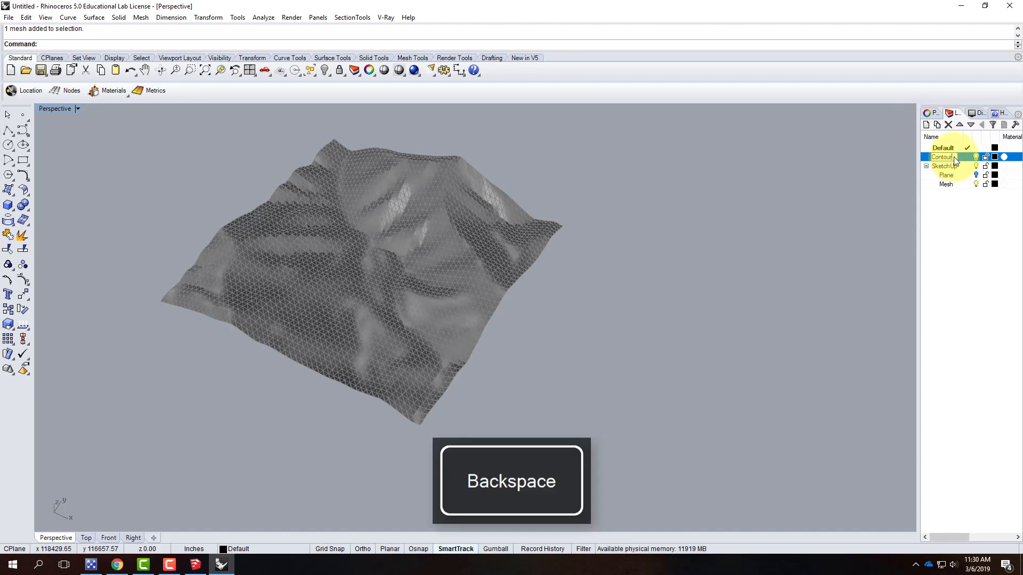
type("ourX")
key("Return")
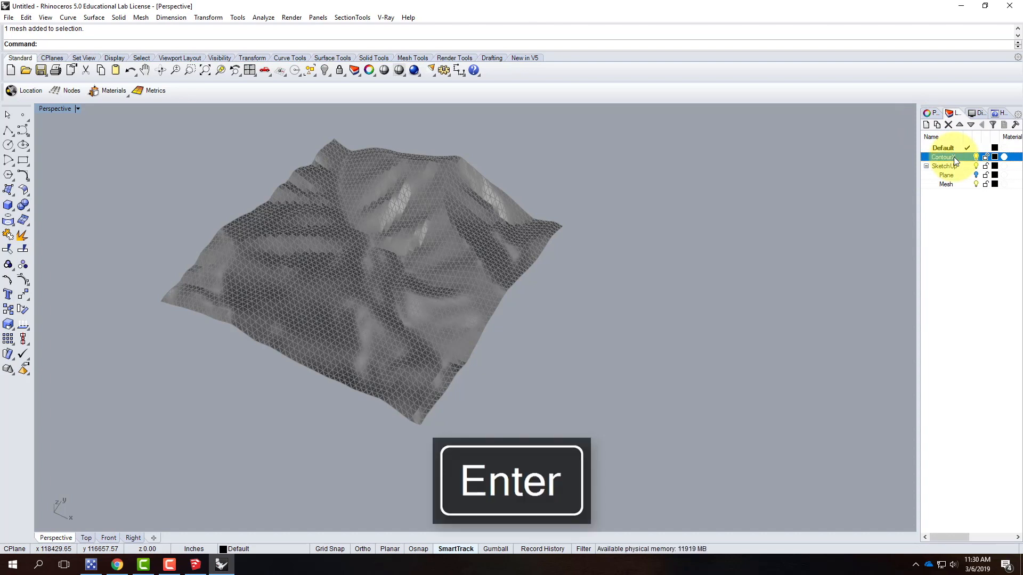
left_click(928, 125)
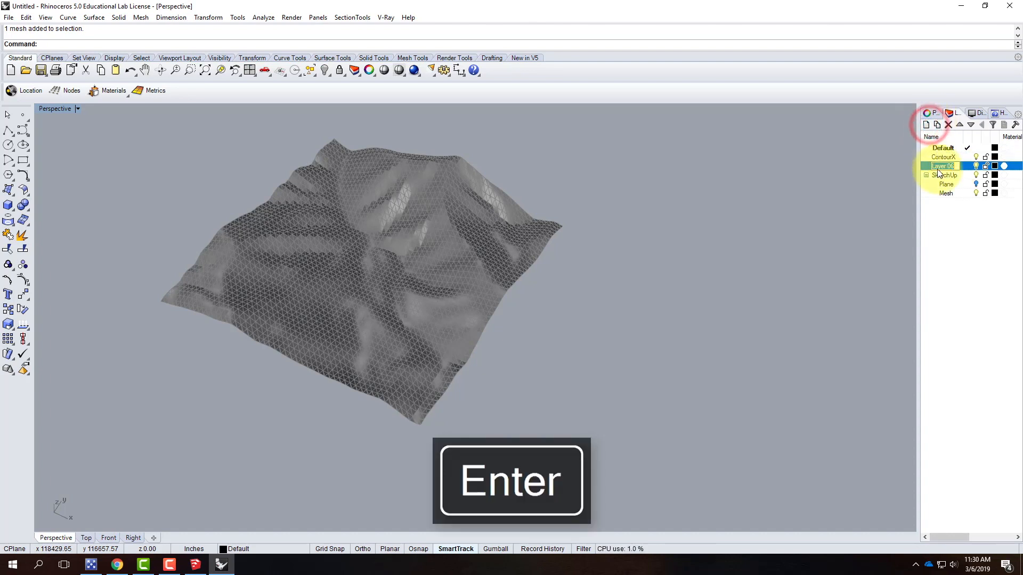
type("ContourY")
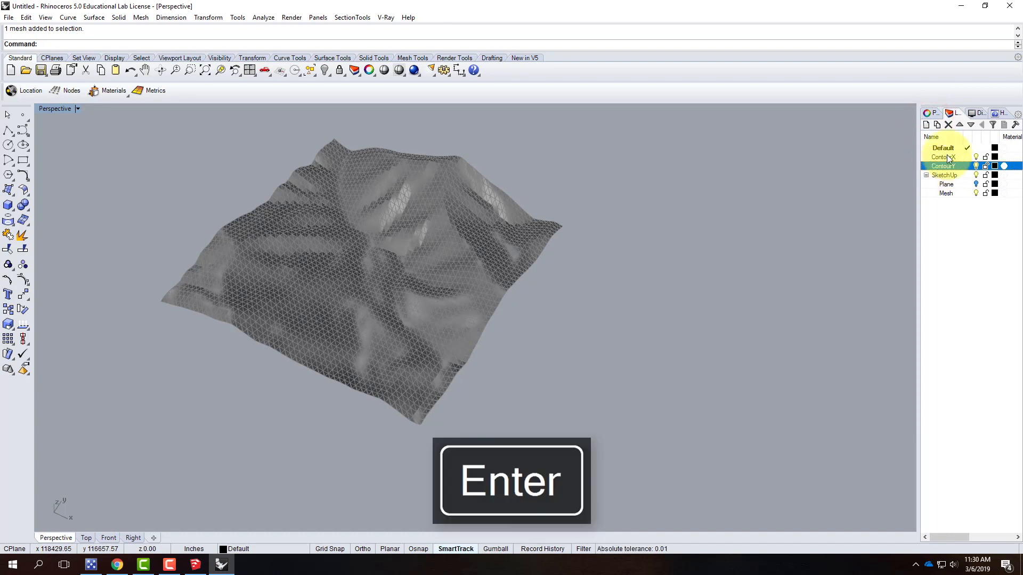
Make ContourX the current layer, start the Contour command and pick the terrain mesh as the object to contour
left_click(948, 157)
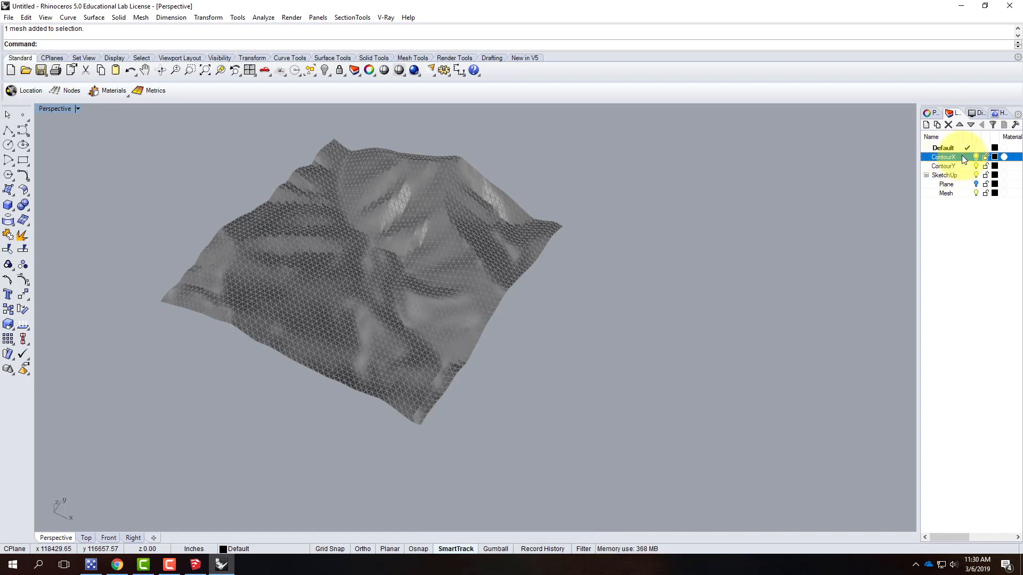
left_click(967, 156)
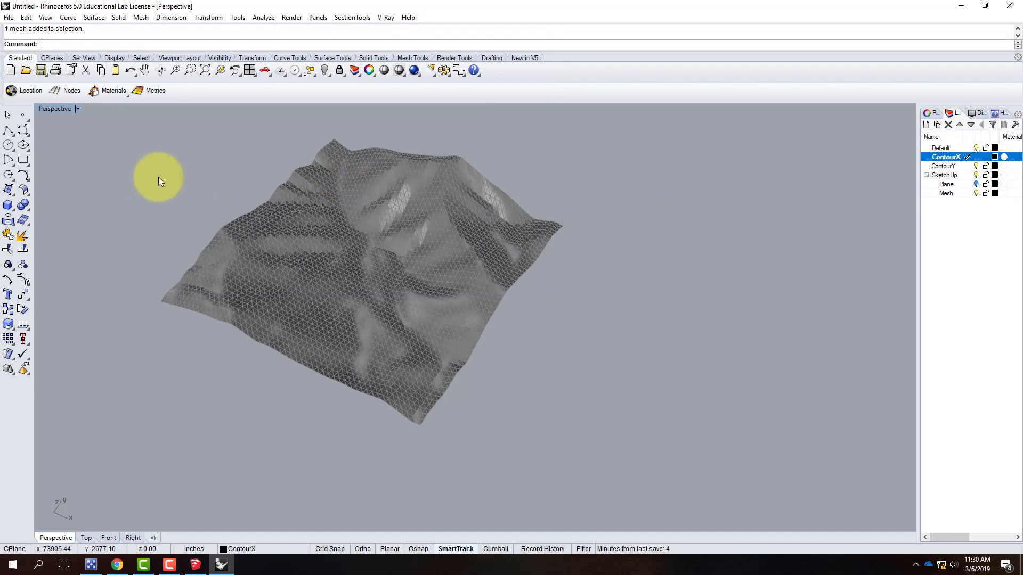
left_click(64, 17)
mouse_move(133, 353)
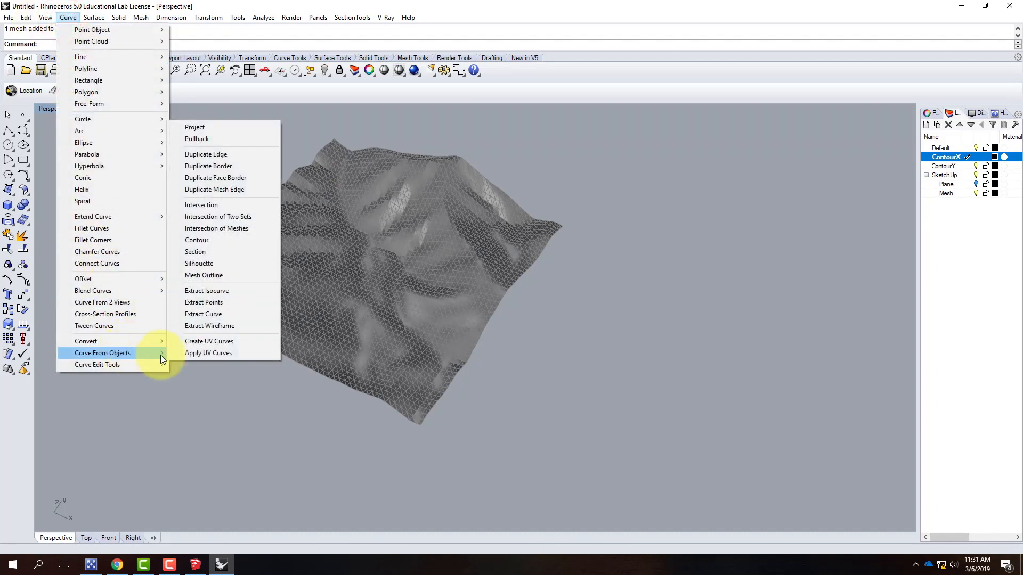
left_click(204, 240)
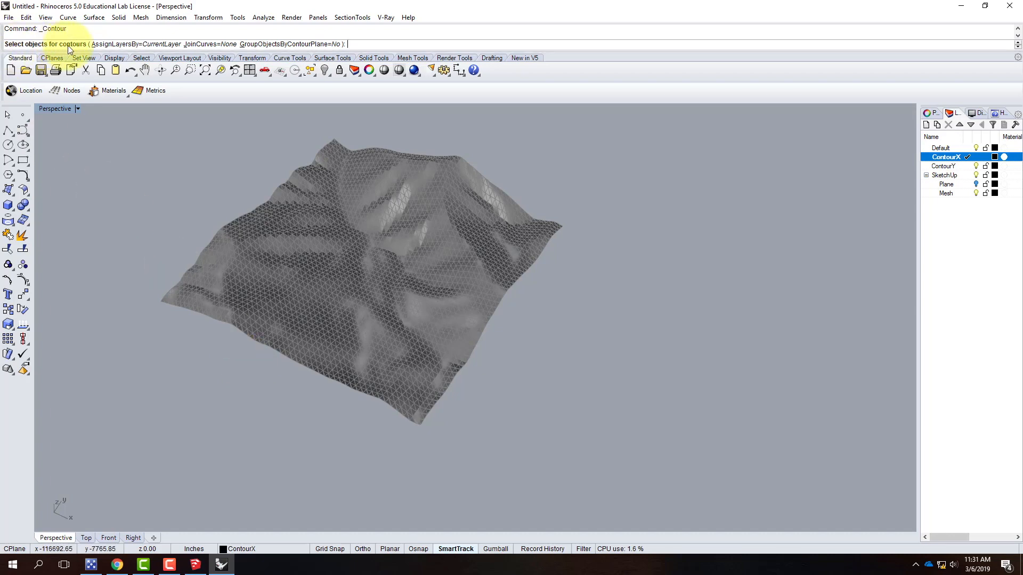
left_click(309, 266)
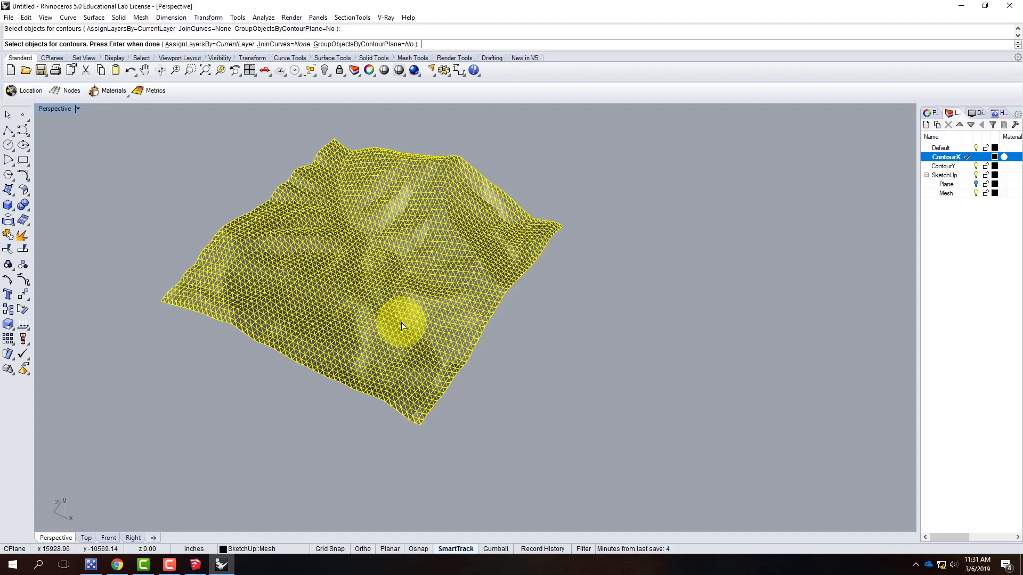
key("Return")
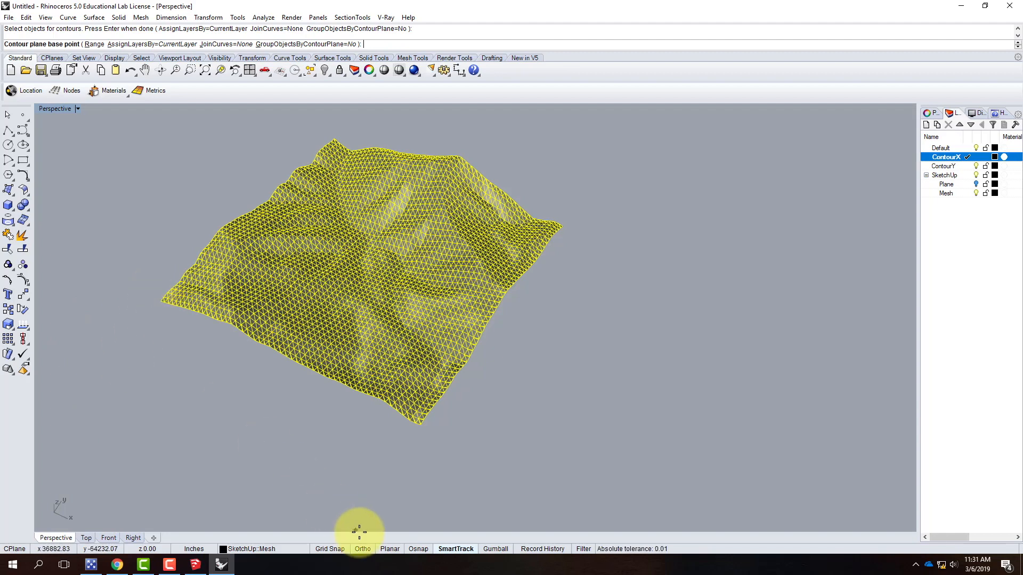
Turn on object snaps and enable the End, Mid, Perp and Vertex snaps
left_click(424, 549)
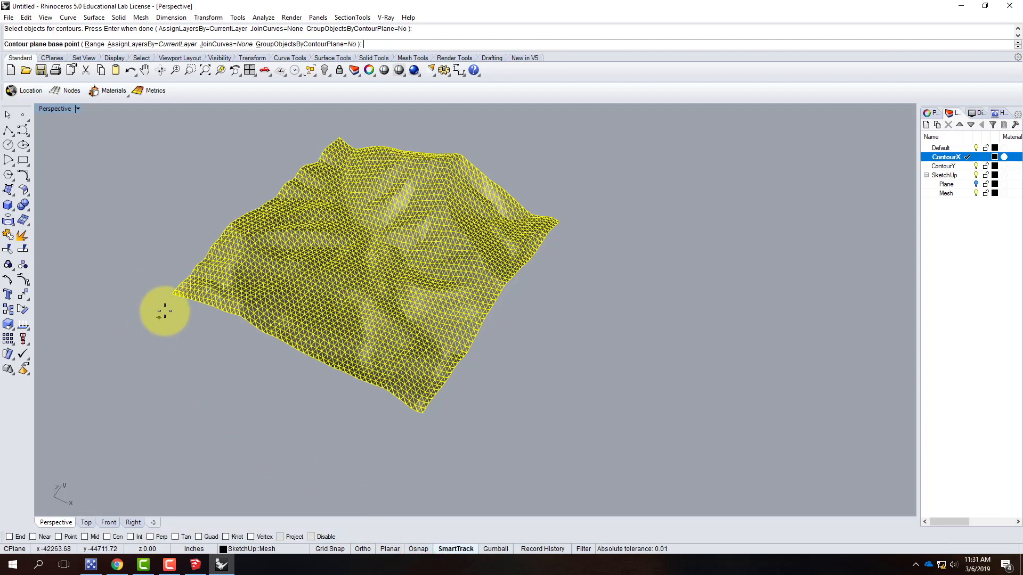
left_click(9, 536)
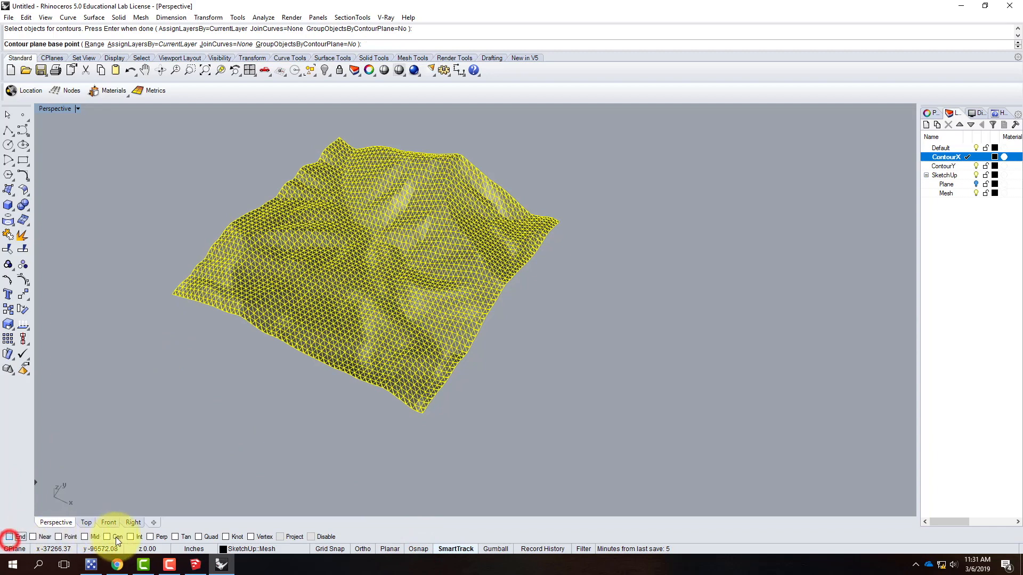
left_click(87, 537)
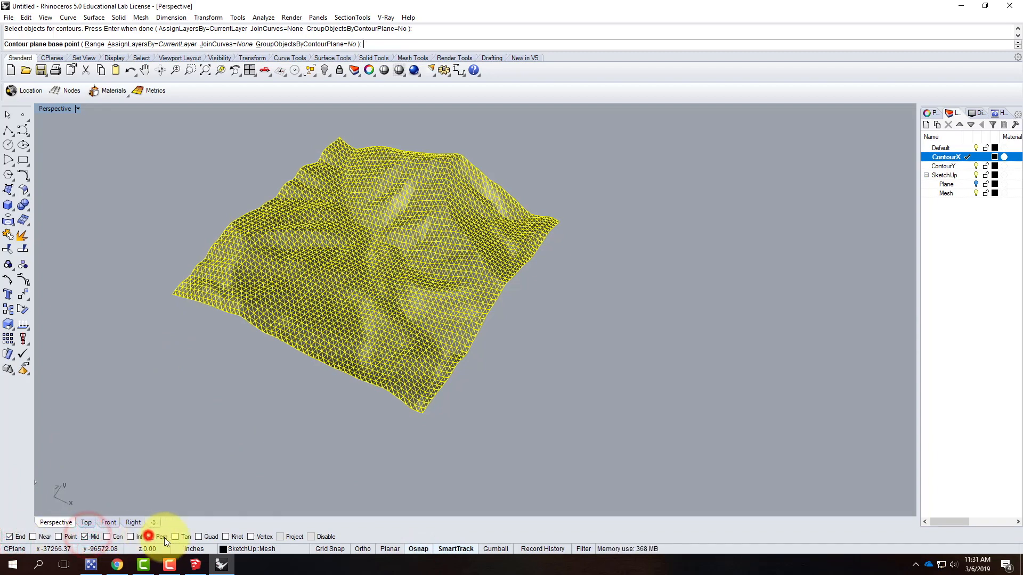
left_click(149, 537)
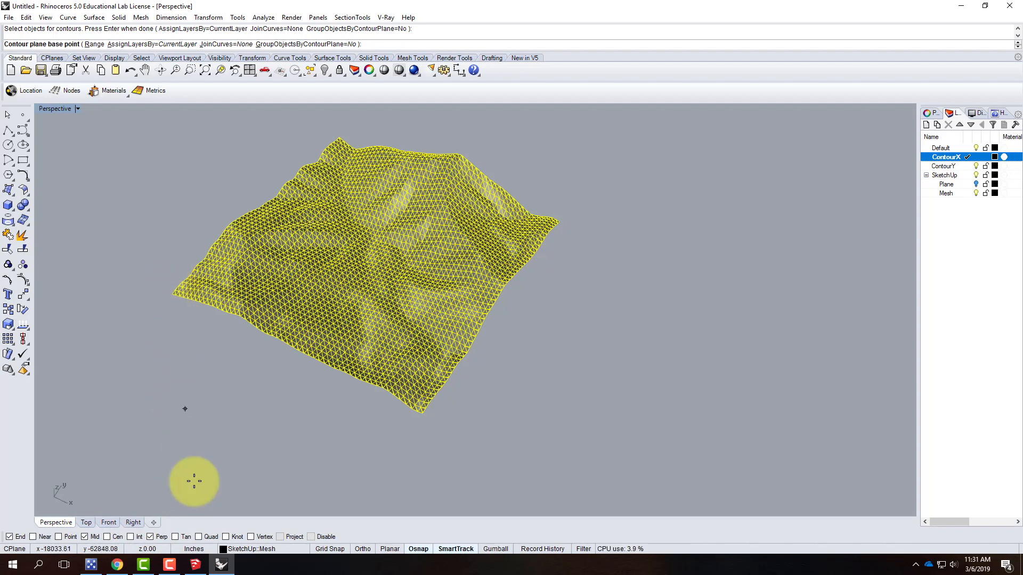
left_click(251, 537)
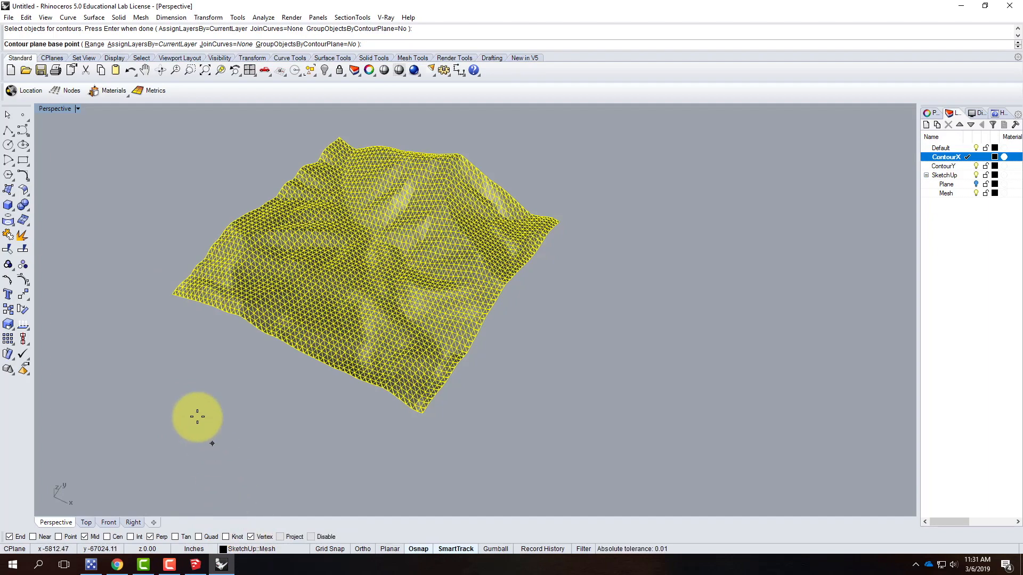
Set the contour base point at the mesh's corner vertex, turn on Ortho, pick the contour direction and accept a 100' spacing
scroll(163, 292, "up", 8)
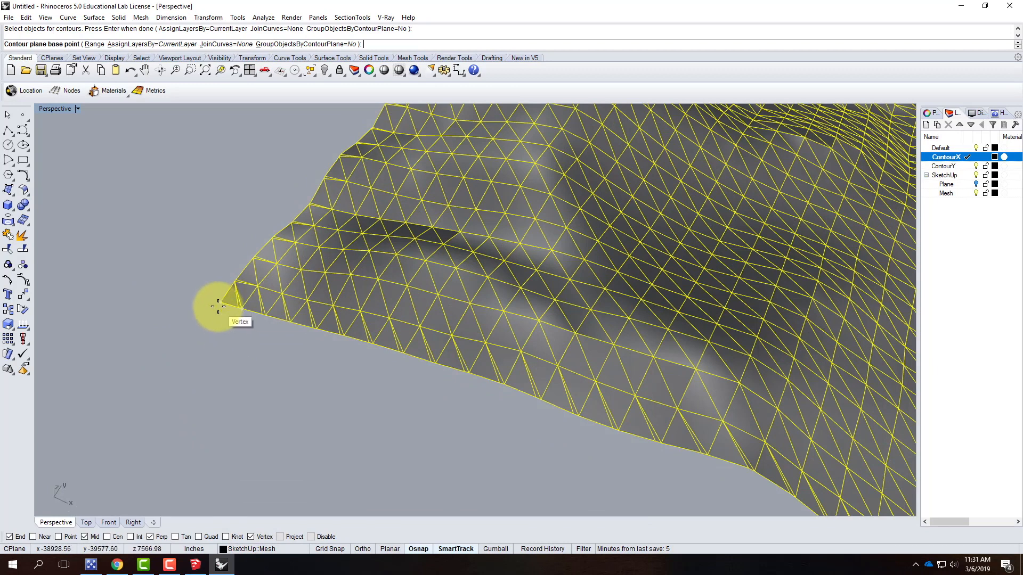
left_click(219, 304)
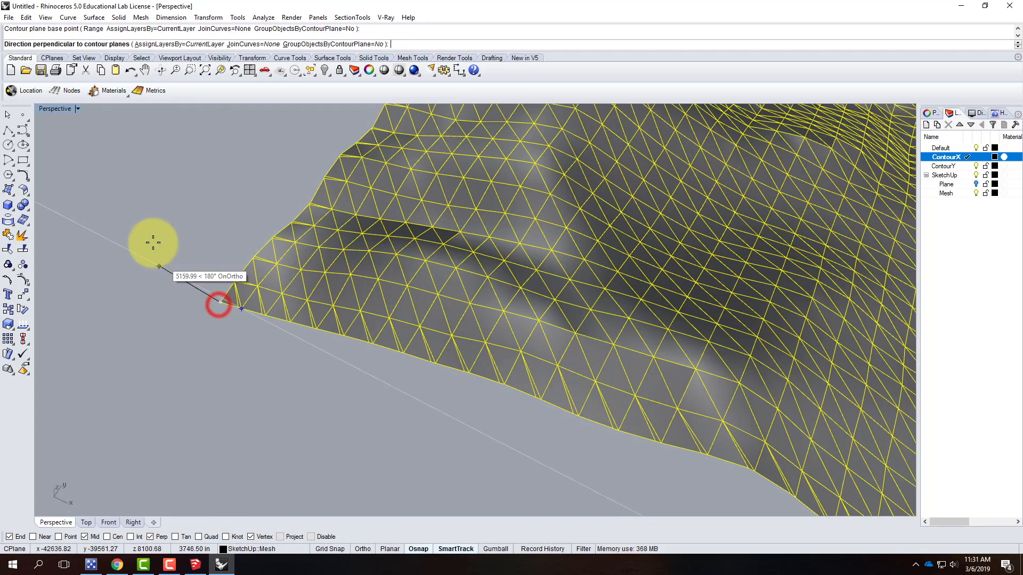
scroll(138, 232, "down", 4)
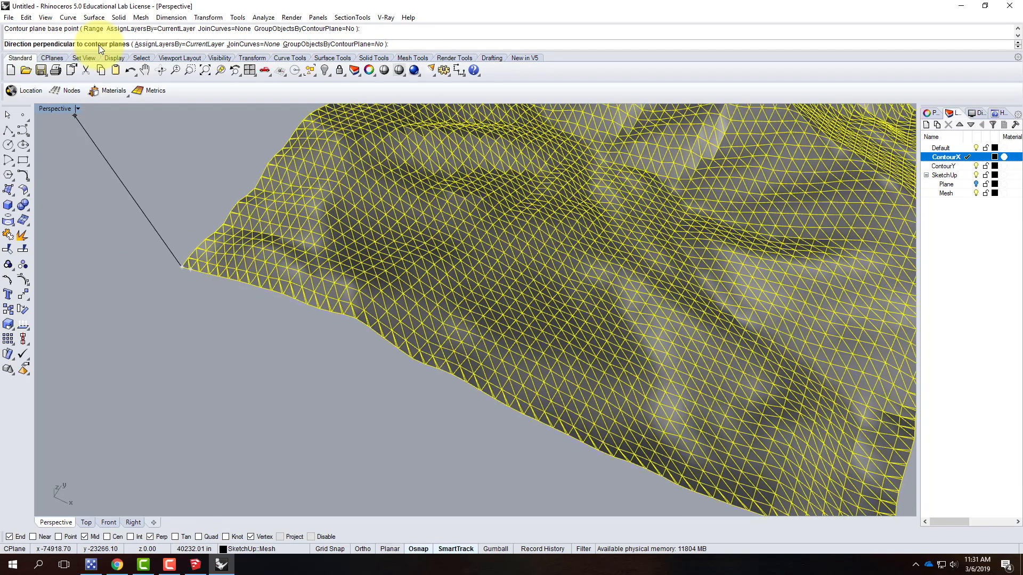
scroll(130, 188, "down", 3)
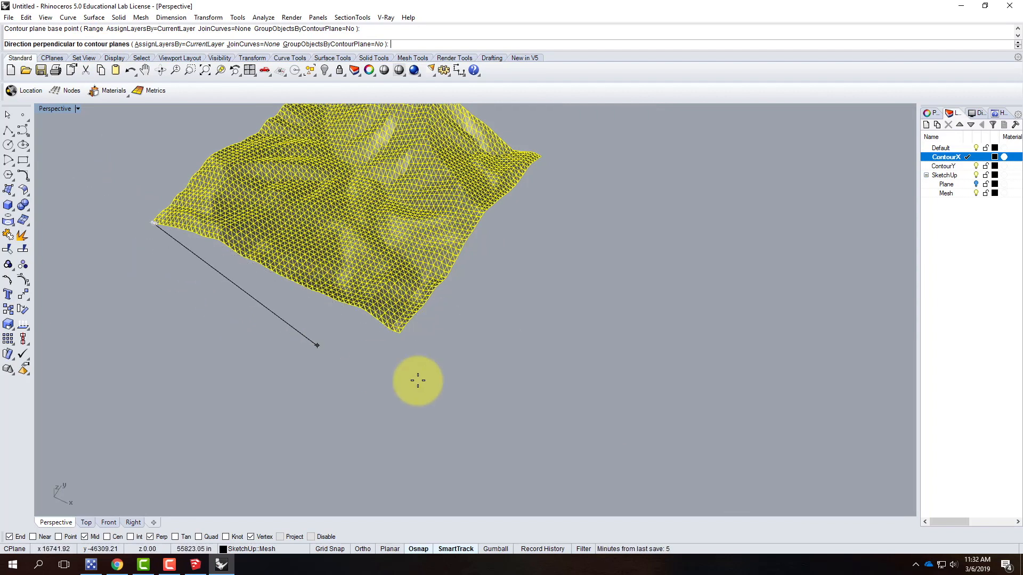
left_click(362, 550)
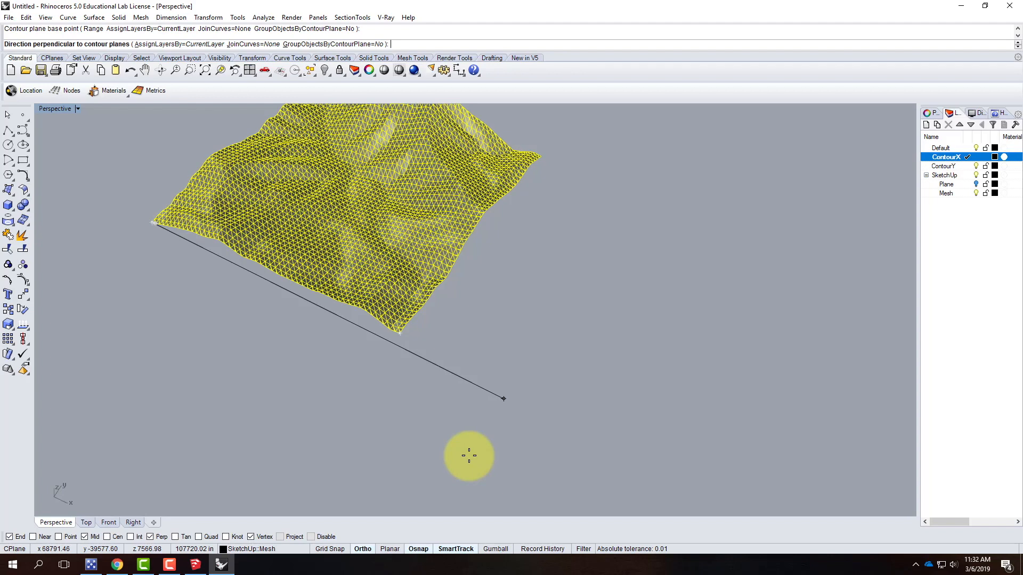
left_click(468, 455)
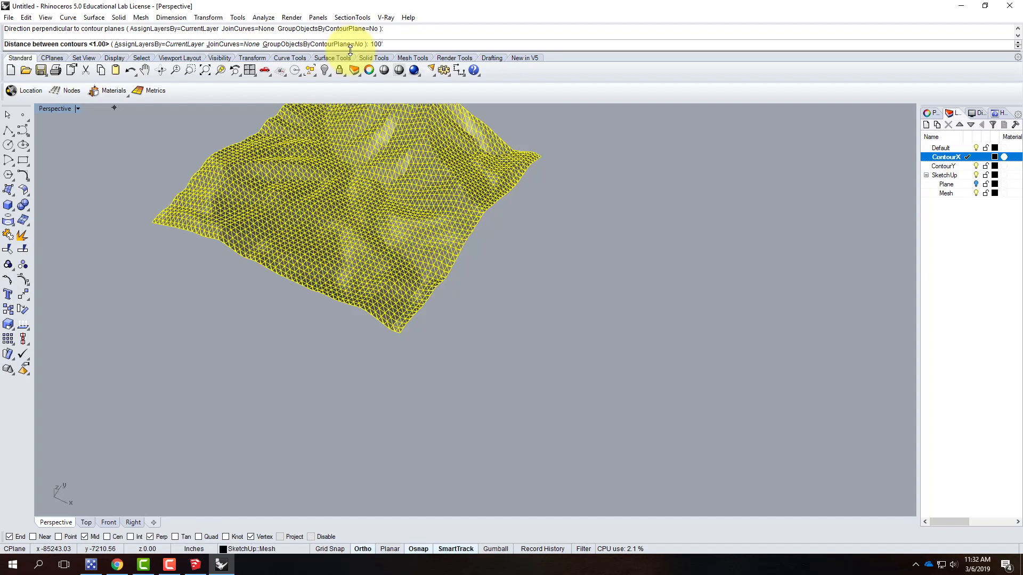
key("Return")
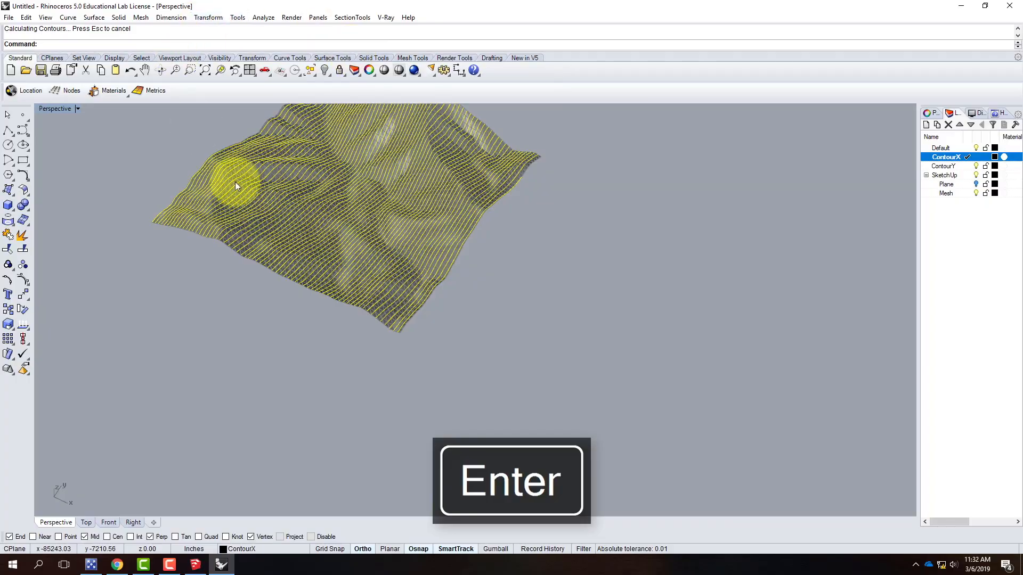
Hide the Mesh layer and orbit around the new ContourX curves to inspect them
scroll(261, 203, "up", 5)
right_click_drag(211, 262, 599, 206)
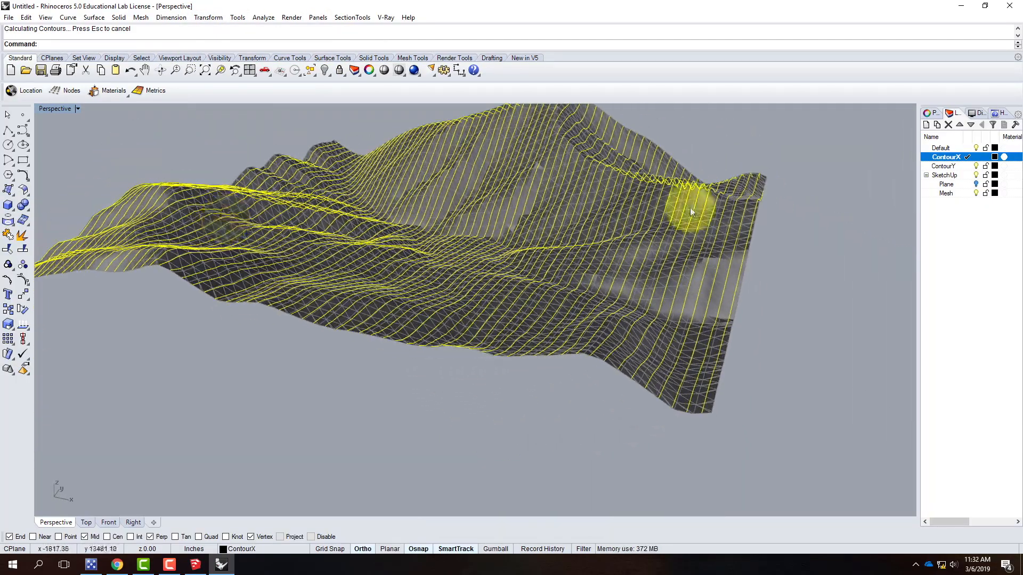
left_click(978, 193)
right_click_drag(820, 313, 783, 377)
left_click(782, 373)
right_click_drag(683, 357, 767, 354)
right_click_drag(397, 266, 482, 263)
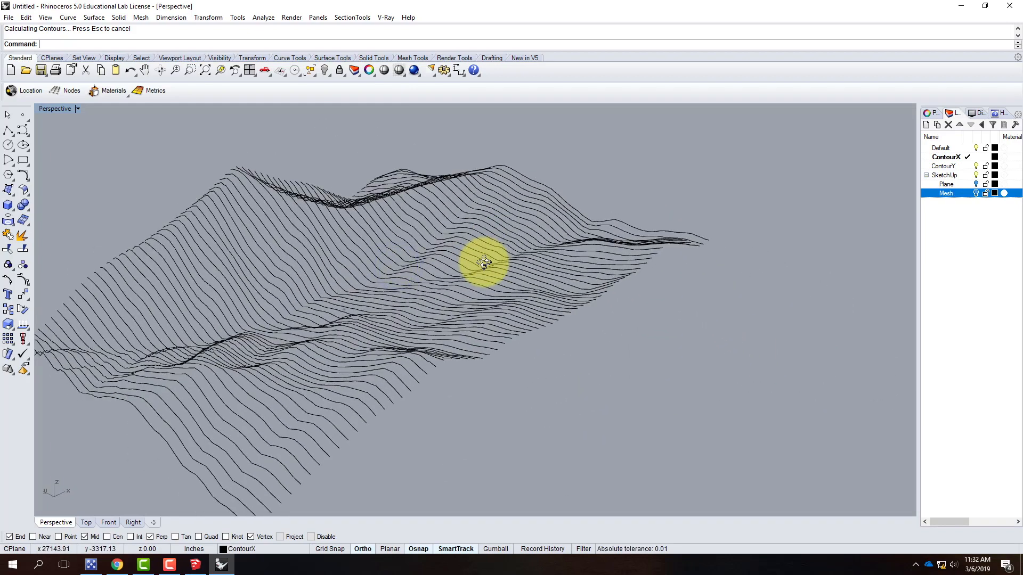
scroll(482, 199, "down", 3)
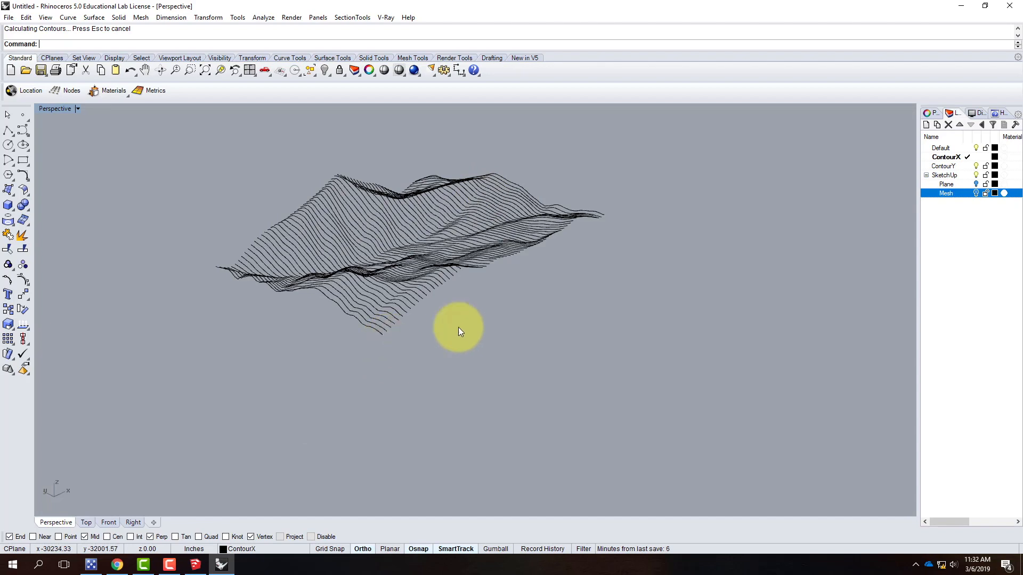
right_click_drag(723, 280, 575, 319)
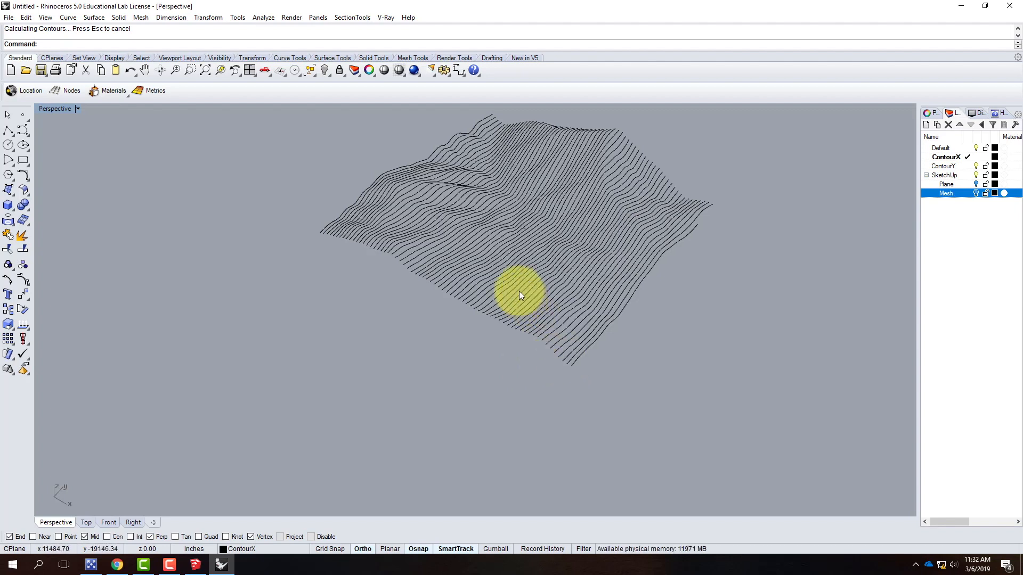
Switch to the four-viewport layout to view the contours from Top, Front and Right
double_click(55, 109)
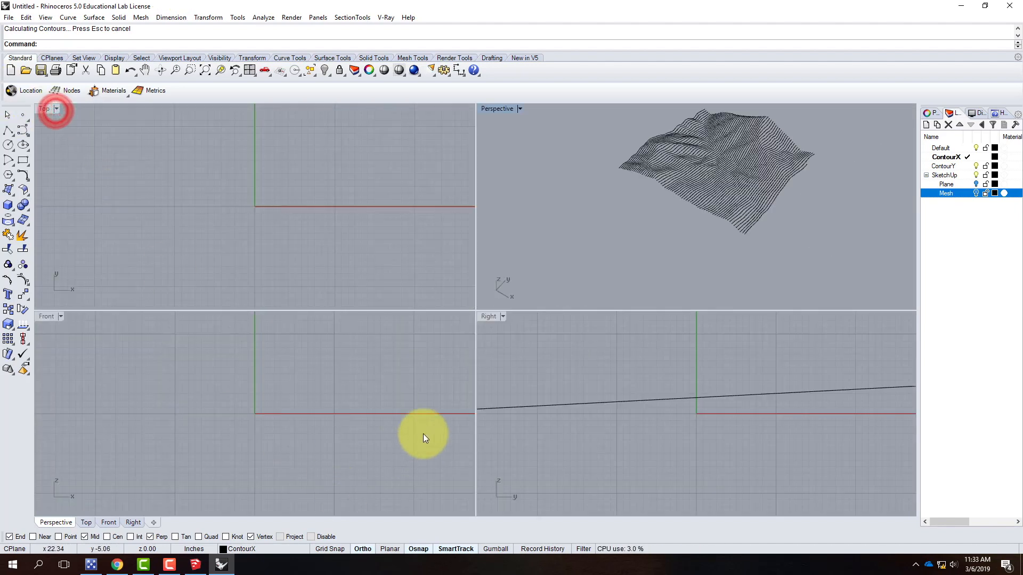
scroll(248, 402, "up", 8)
scroll(213, 420, "down", 10)
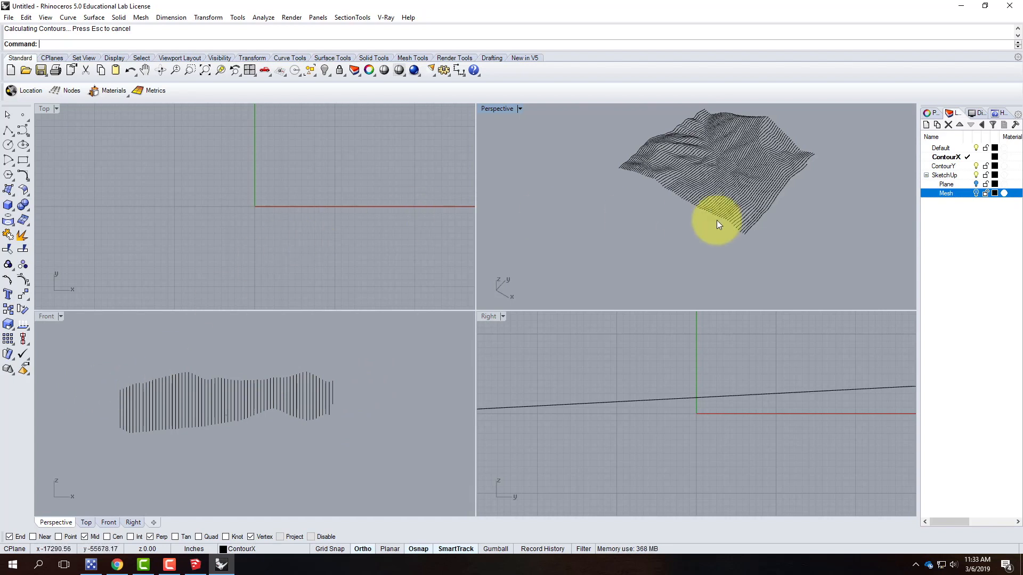
Turn the Mesh layer back on and maximize the Perspective viewport
left_click(976, 193)
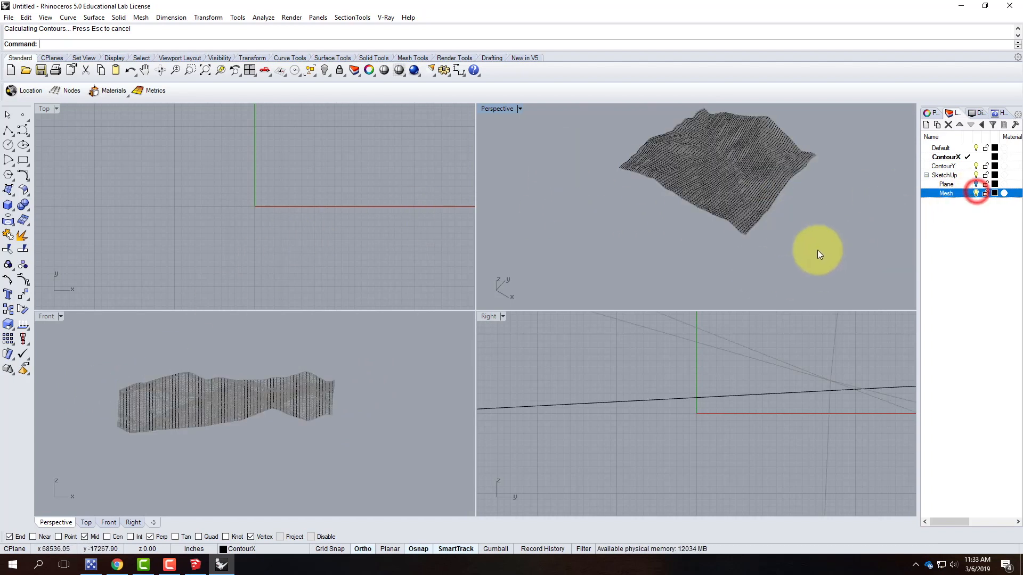
double_click(494, 108)
scroll(613, 294, "up", 5)
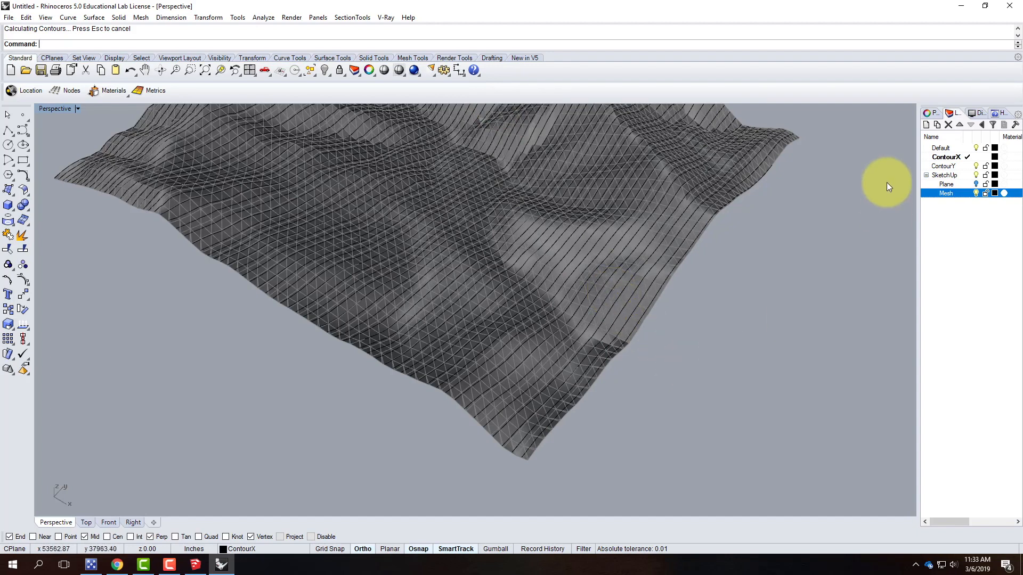
Make ContourY the current layer
left_click(947, 166)
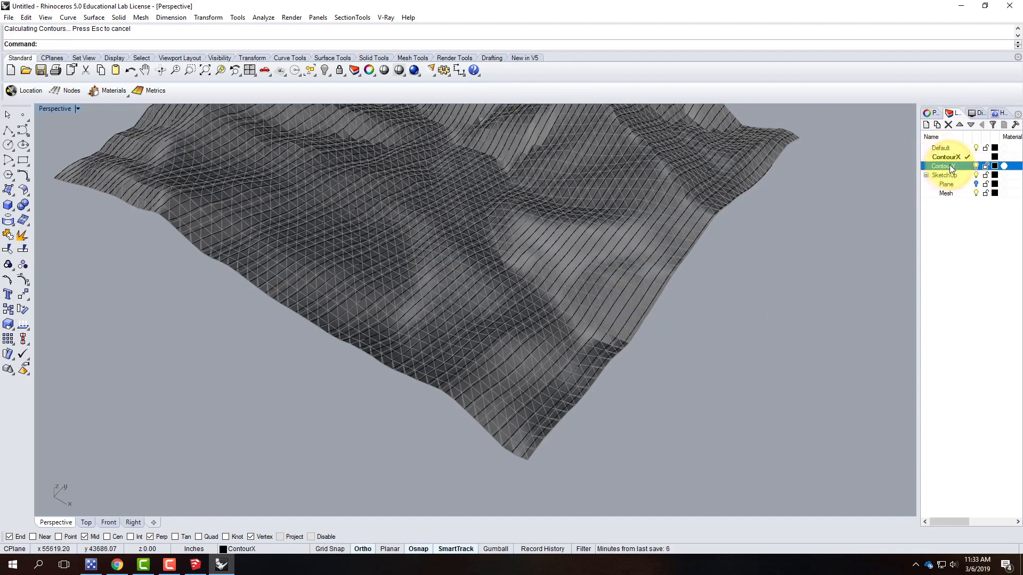
left_click(967, 166)
left_click(820, 265)
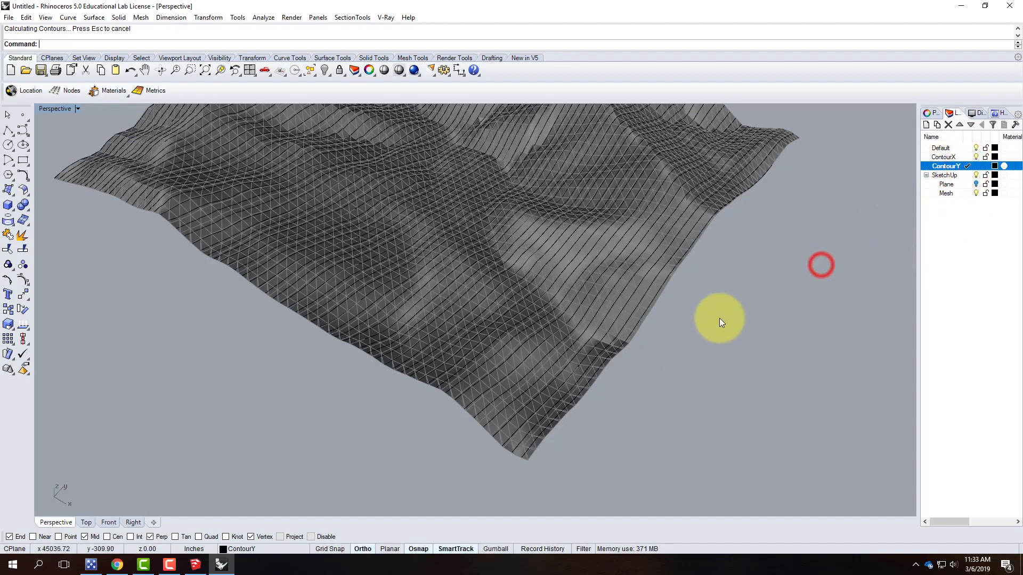
left_click(69, 18)
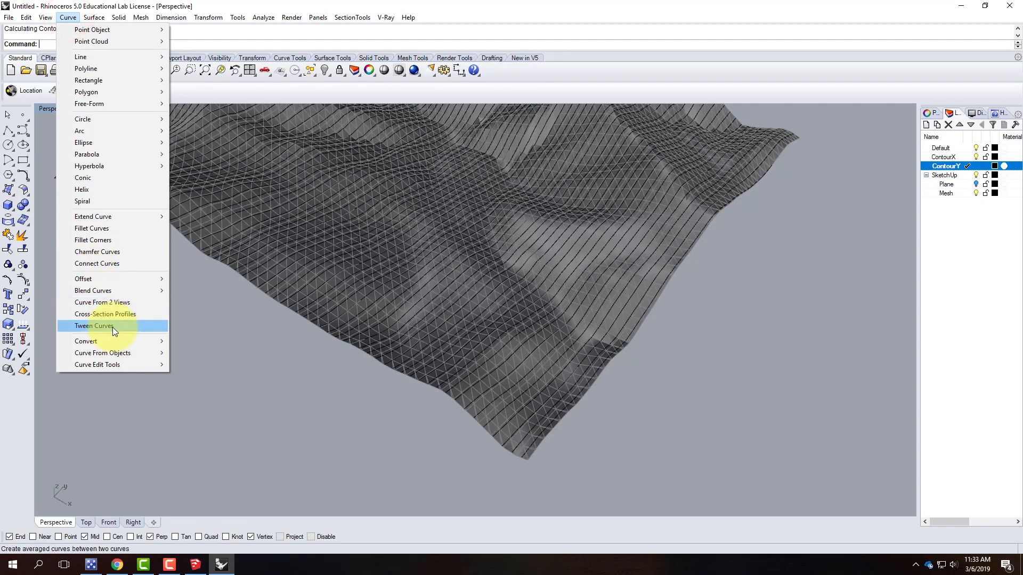
mouse_move(139, 353)
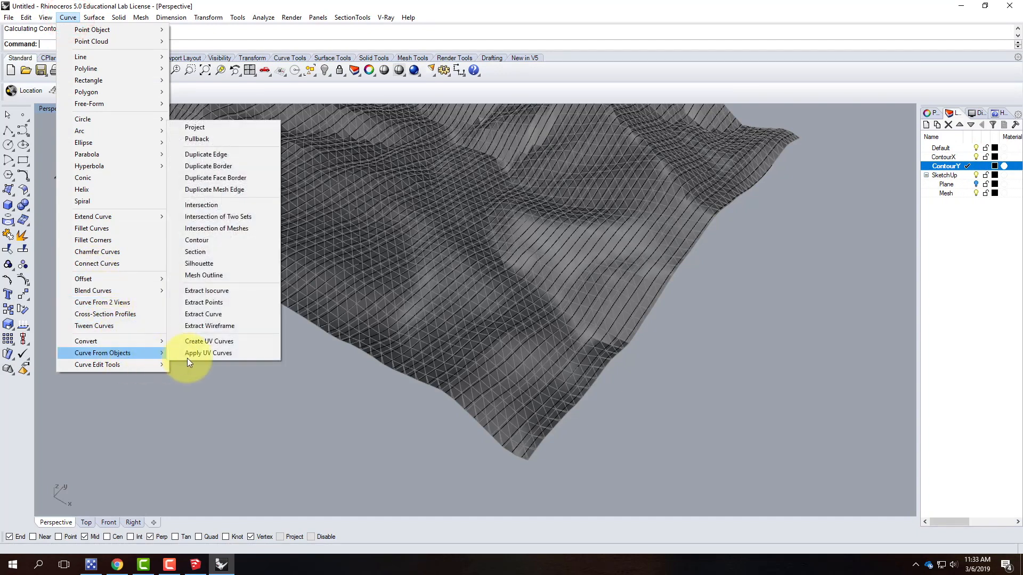
left_click(199, 241)
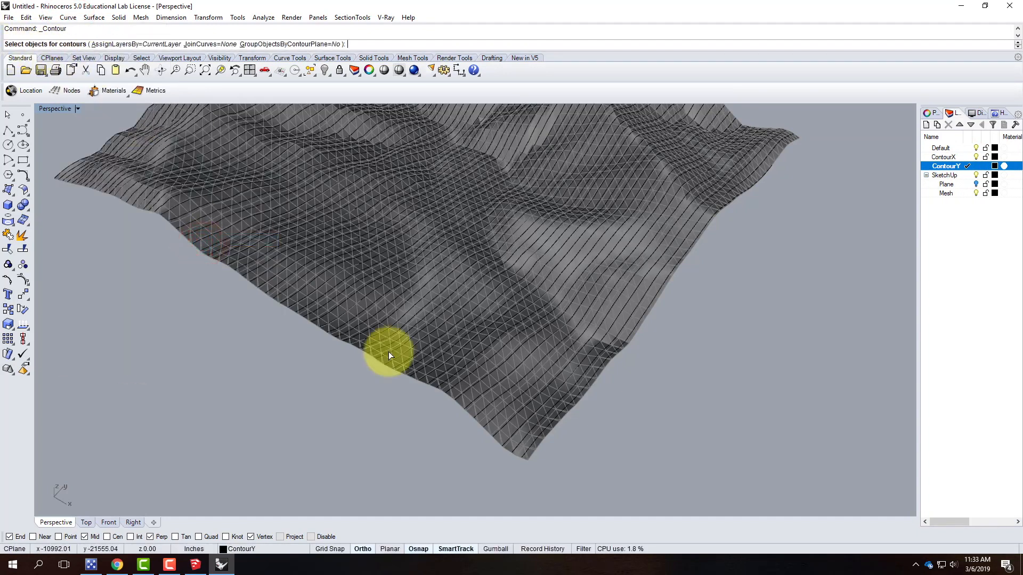
left_click(475, 407)
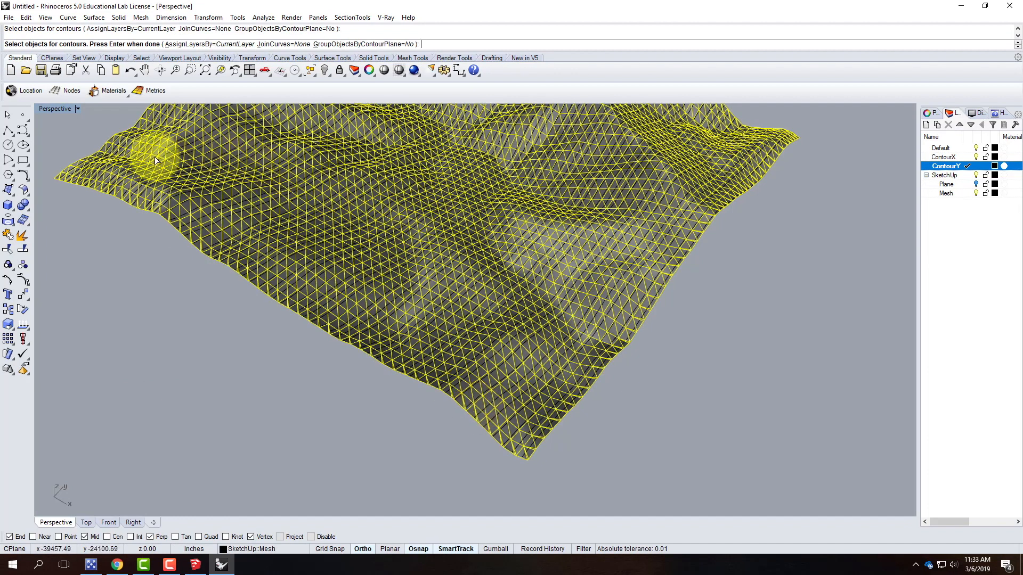
key("Return")
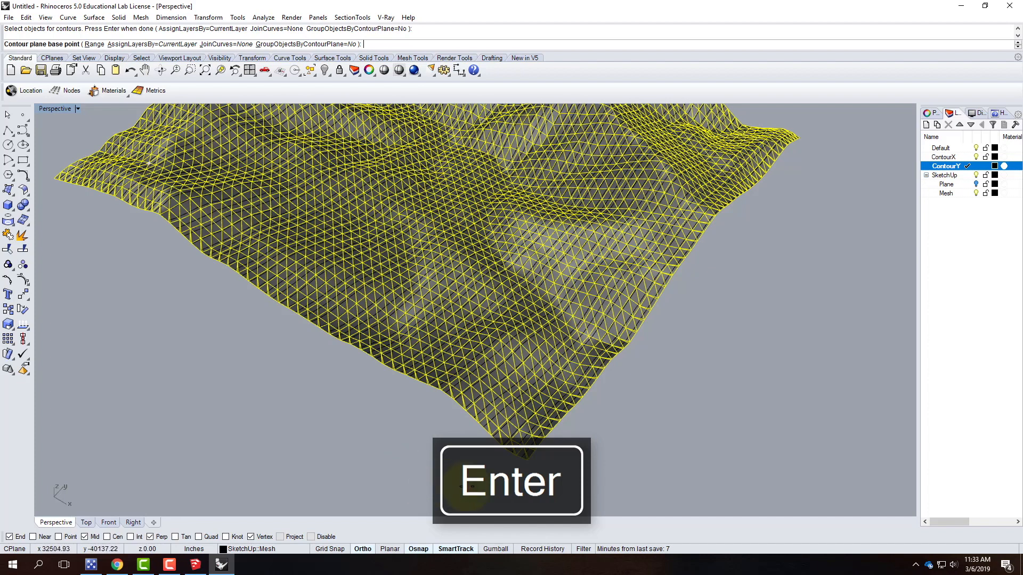
left_click(528, 461)
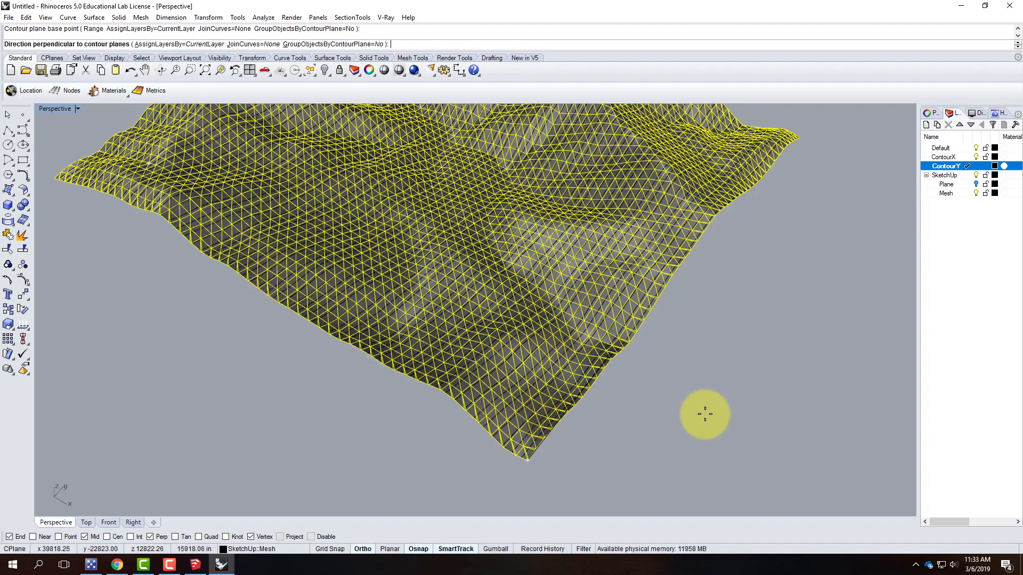
key("Escape")
scroll(372, 376, "down", 5)
scroll(260, 258, "up", 3)
right_click(261, 258)
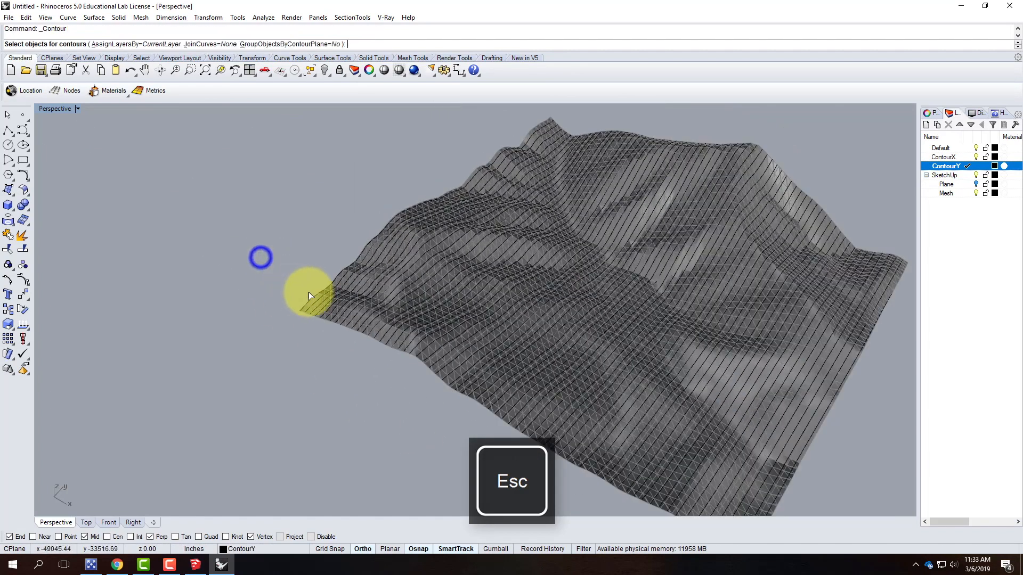
scroll(301, 292, "up", 5)
left_click(302, 289)
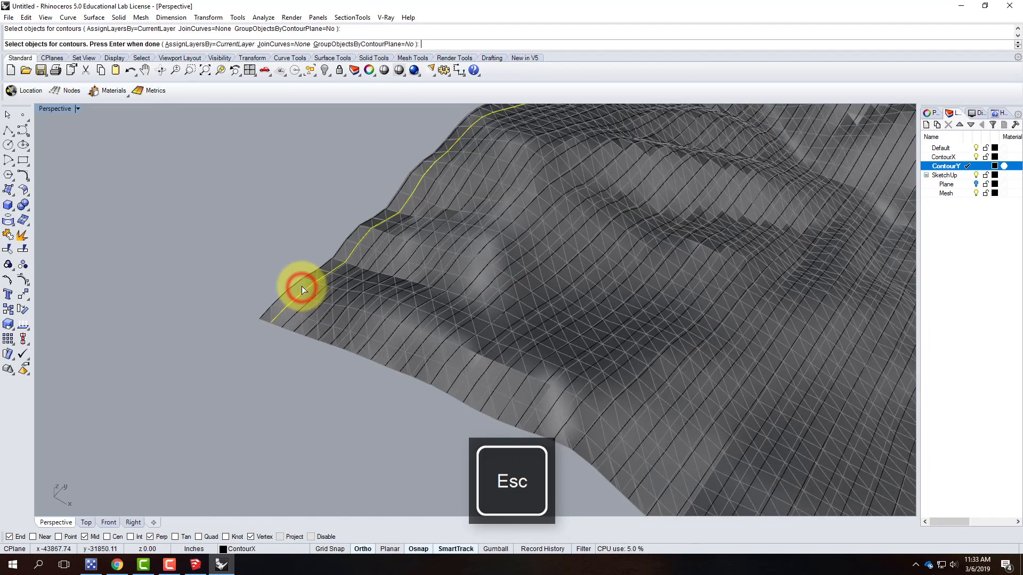
scroll(301, 286, "up", 2)
key("Escape")
Contour the terrain mesh on ContourY from its corner vertex, perpendicular to the ContourX direction, accepting the default spacing
right_click(299, 286)
left_click(297, 285)
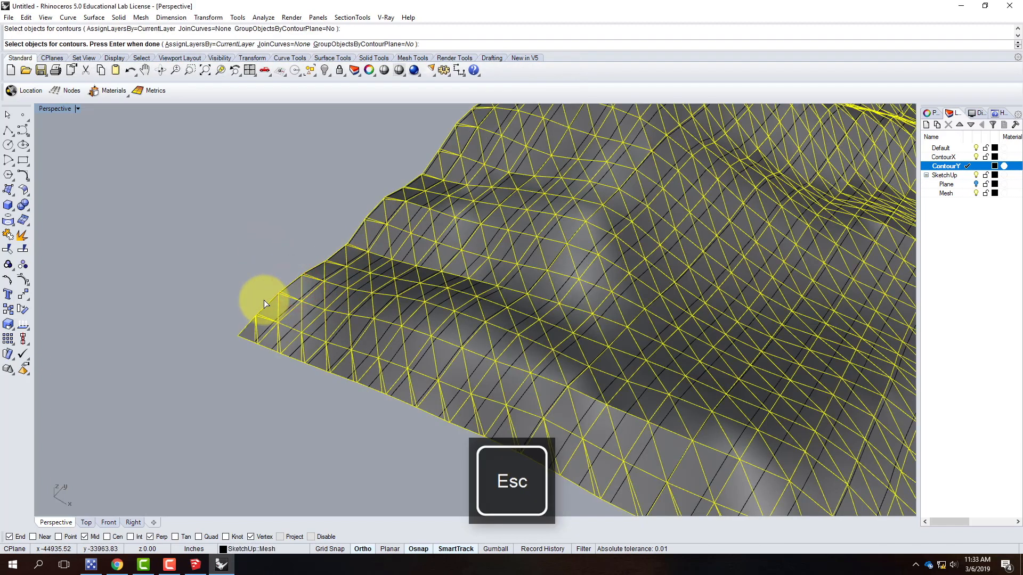
key("Return")
left_click(235, 336)
scroll(256, 414, "down", 5)
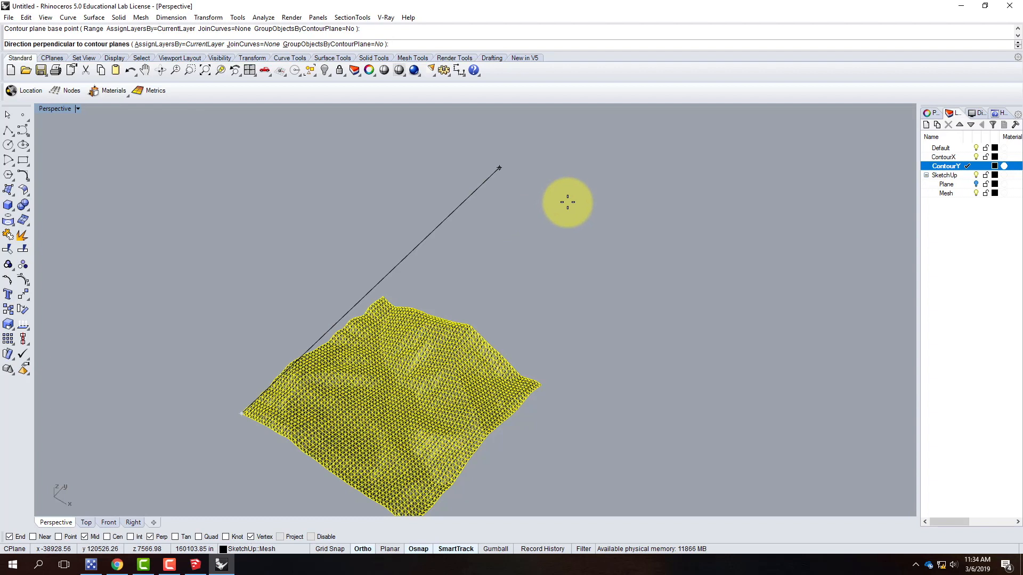
left_click(567, 202)
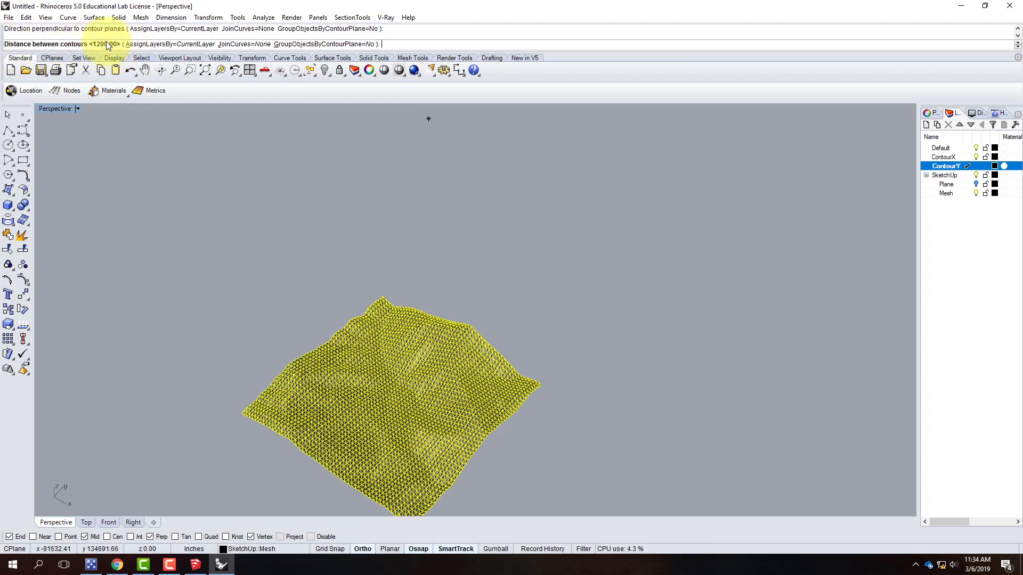
key("Return")
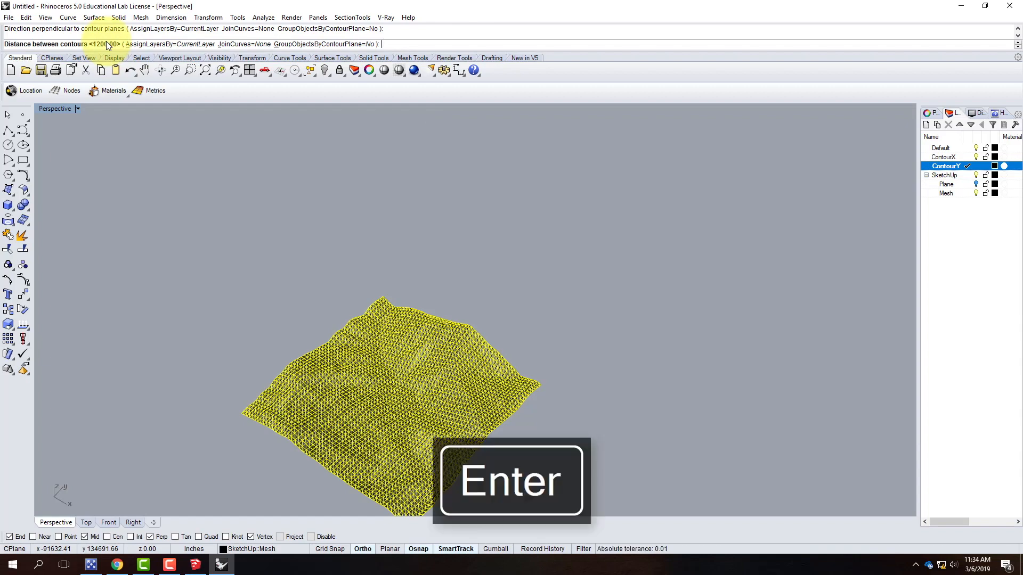
Hide the Mesh layer again and orbit around the combined contour grid to inspect it
right_click_drag(379, 418, 574, 282)
right_click_drag(621, 308, 563, 319)
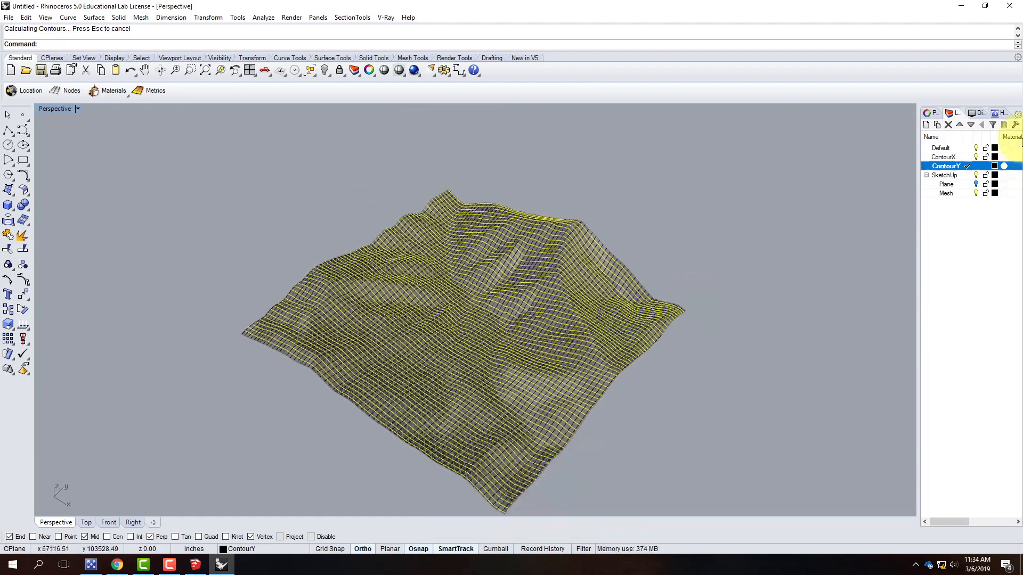
left_click(976, 193)
left_click(696, 370)
mouse_move(804, 358)
right_mouse_down()
mouse_move(735, 360)
mouse_move(665, 330)
mouse_move(664, 286)
mouse_move(544, 302)
mouse_move(506, 333)
mouse_move(516, 377)
mouse_move(468, 377)
mouse_move(696, 389)
mouse_move(730, 343)
mouse_move(632, 402)
mouse_move(525, 395)
mouse_move(530, 457)
mouse_move(475, 274)
right_mouse_up()
scroll(494, 373, "up", 5)
right_click_drag(494, 373, 480, 353)
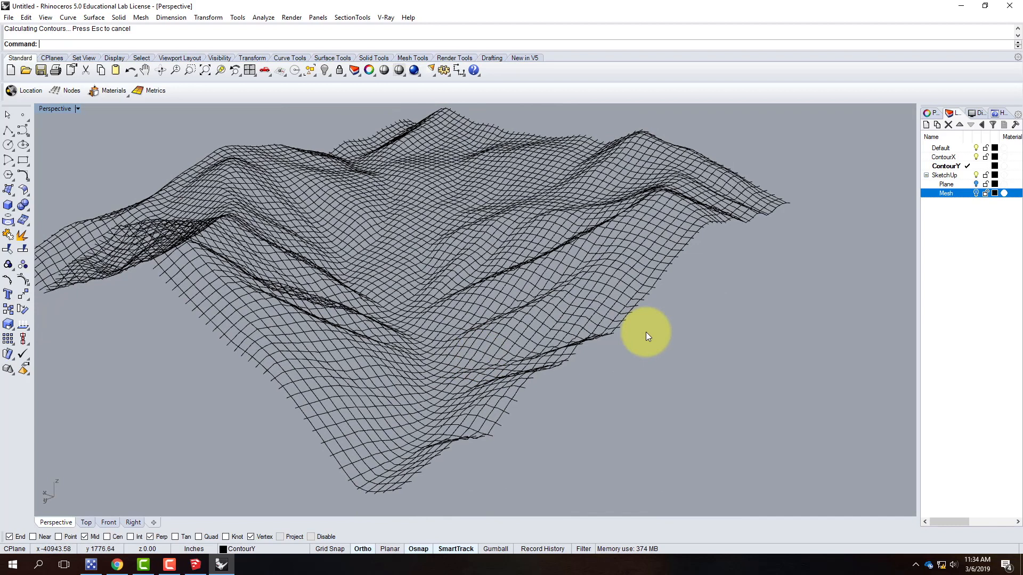
Undo the Mesh layer hiding and the ContourY contour generation
key("ctrl+z")
scroll(711, 413, "down", 7)
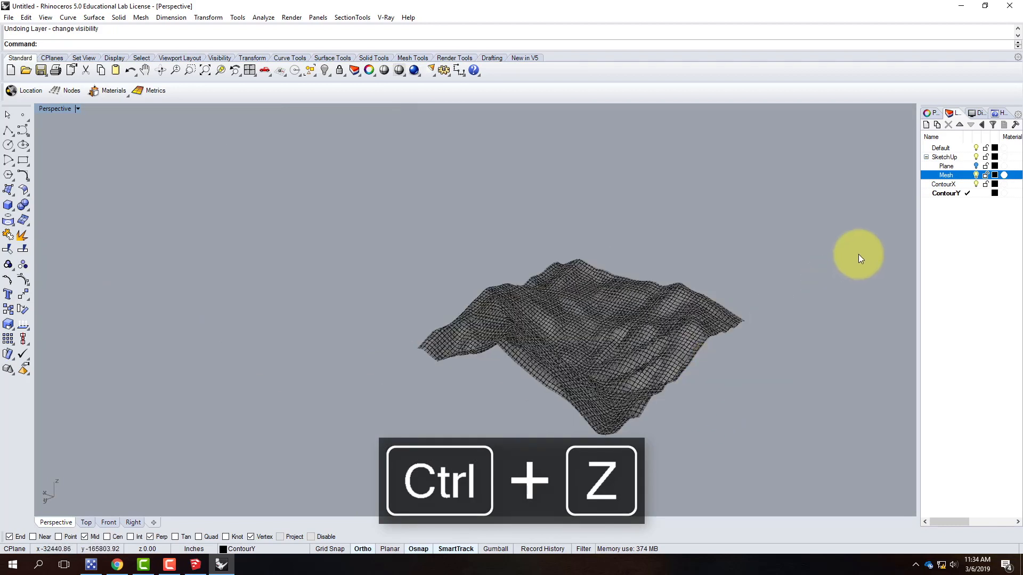
key("ctrl+z")
scroll(484, 394, "up", 5)
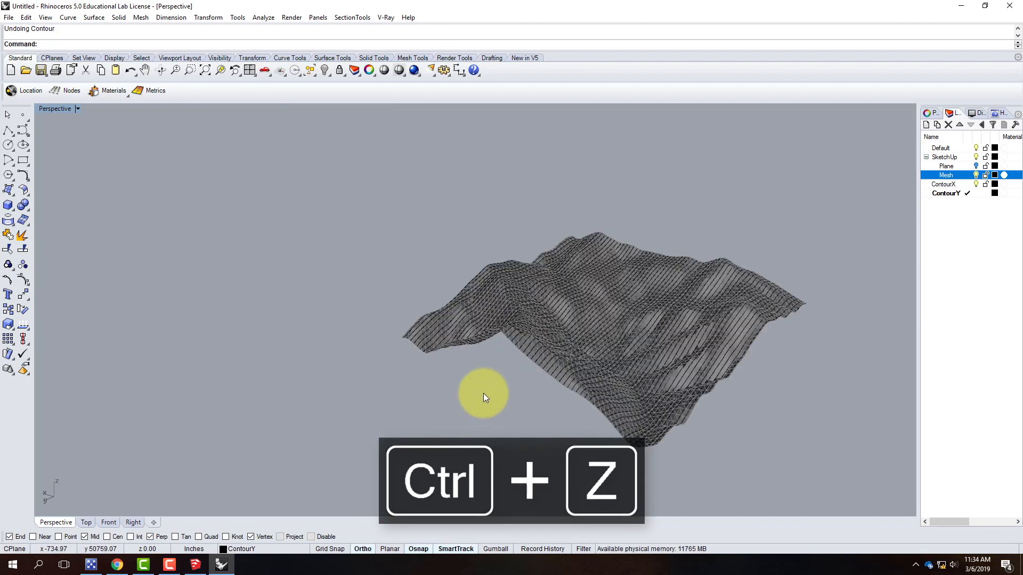
key("Escape")
scroll(547, 356, "up", 5)
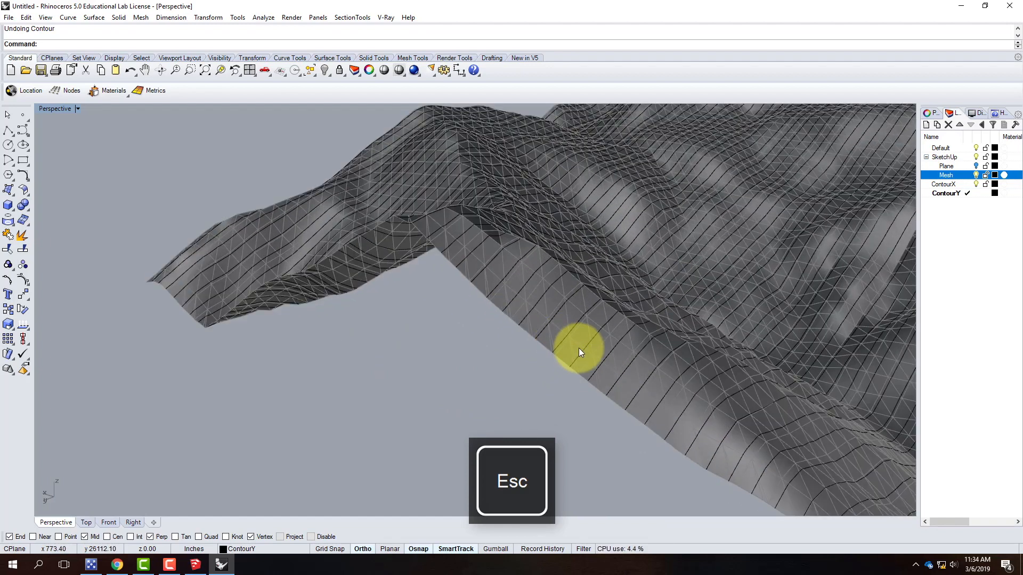
left_click(578, 347)
key("Escape")
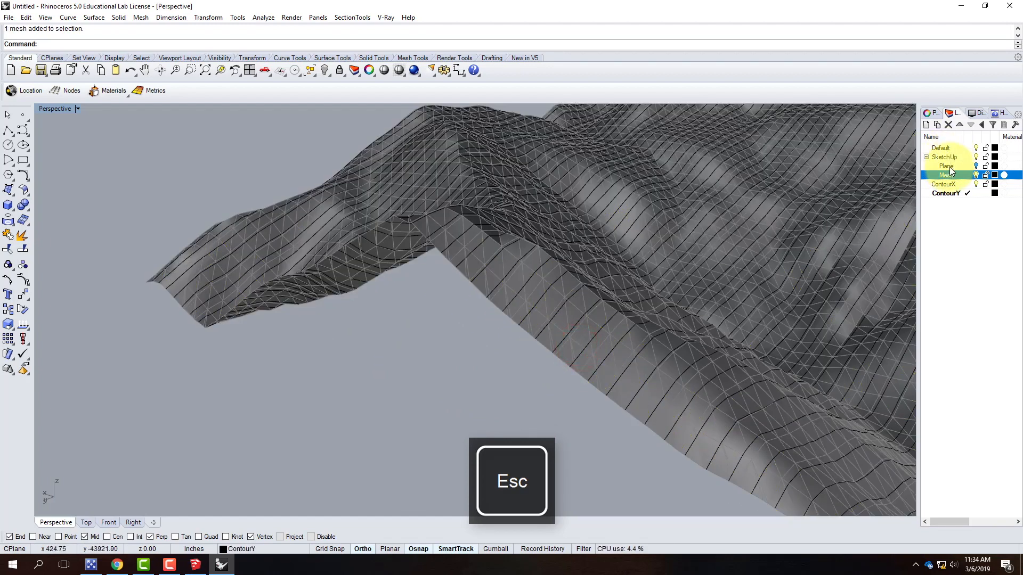
Try contouring the selected ContourX layer curves from a corner vertex at the default spacing, then delete the resulting points
right_click(944, 184)
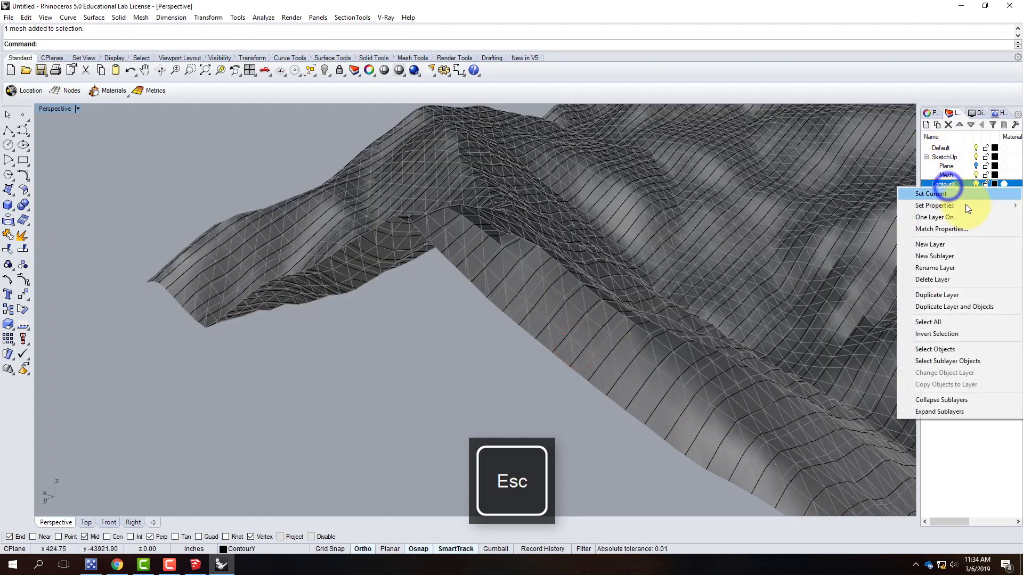
left_click(948, 349)
scroll(379, 279, "down", 10)
scroll(521, 275, "up", 8)
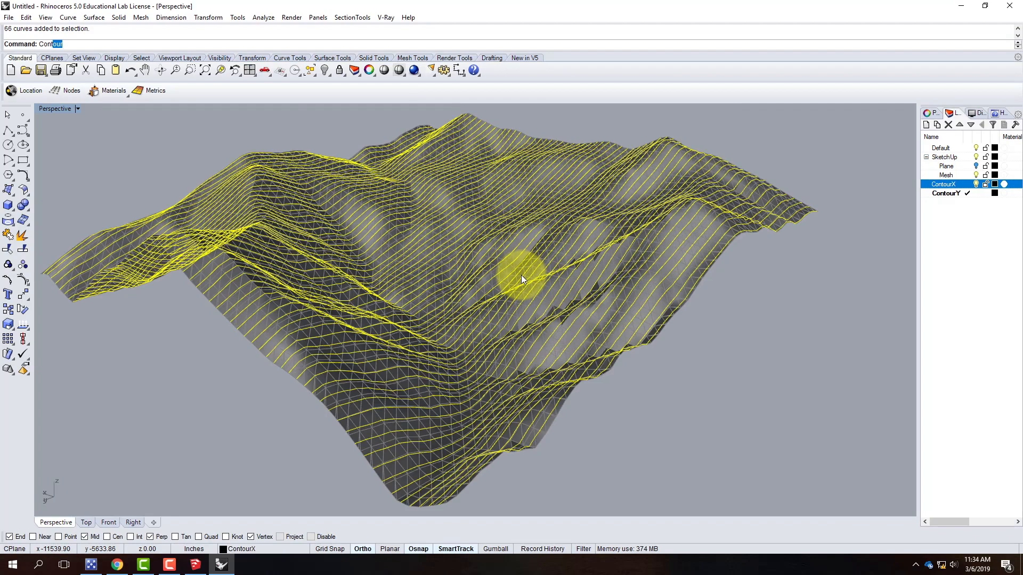
key("Return")
scroll(505, 235, "down", 3)
right_click_drag(446, 259, 302, 433)
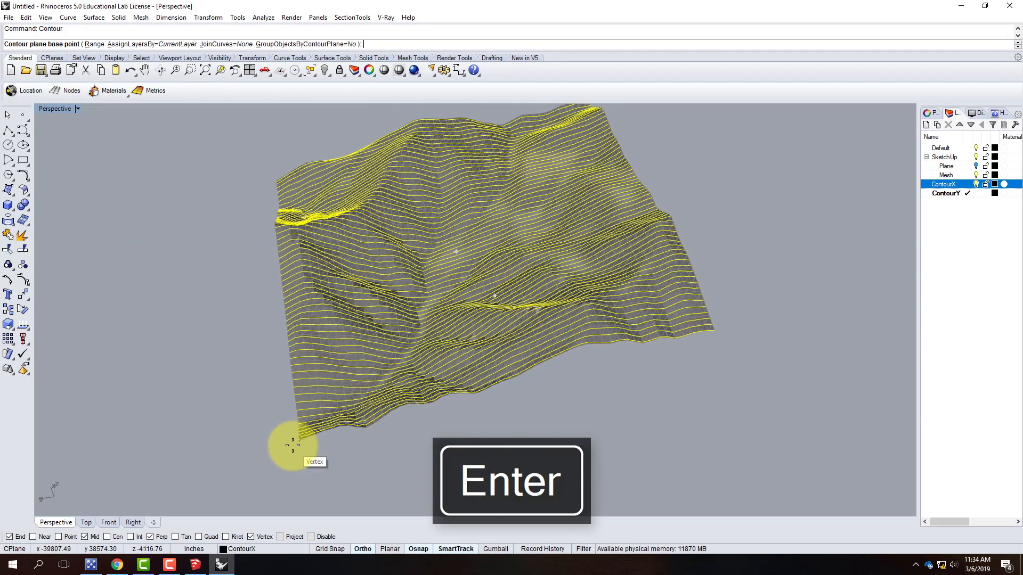
right_click_drag(258, 372, 350, 442)
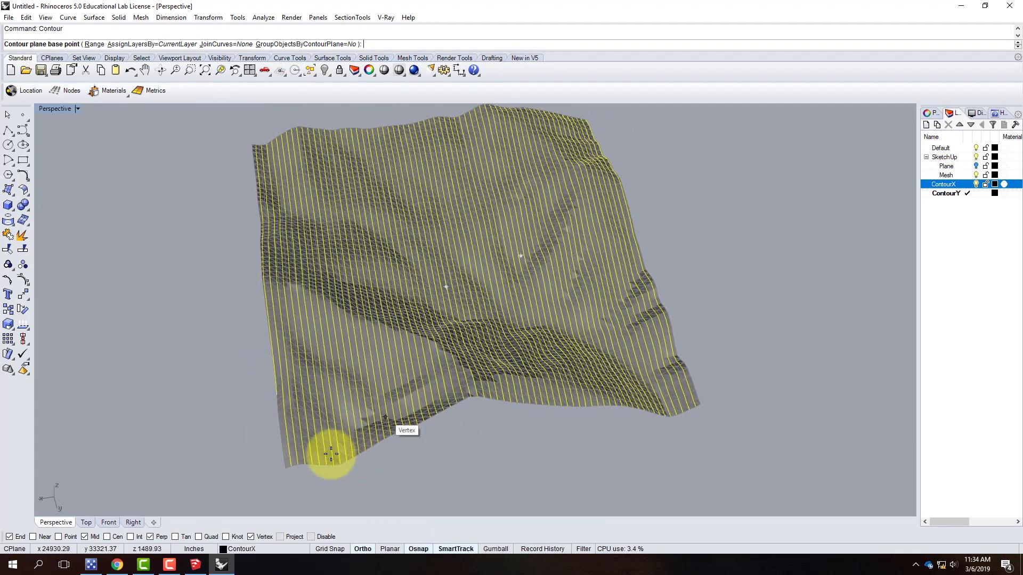
left_click(286, 474)
right_click_drag(239, 502, 228, 338)
left_click(206, 303)
right_click_drag(560, 383, 474, 393)
key("Return")
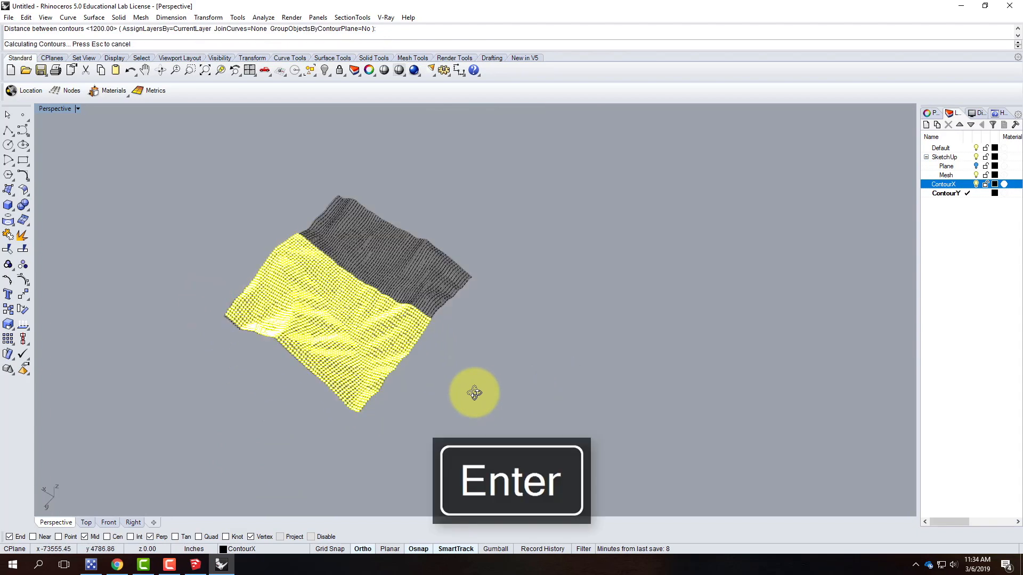
scroll(350, 285, "up", 5)
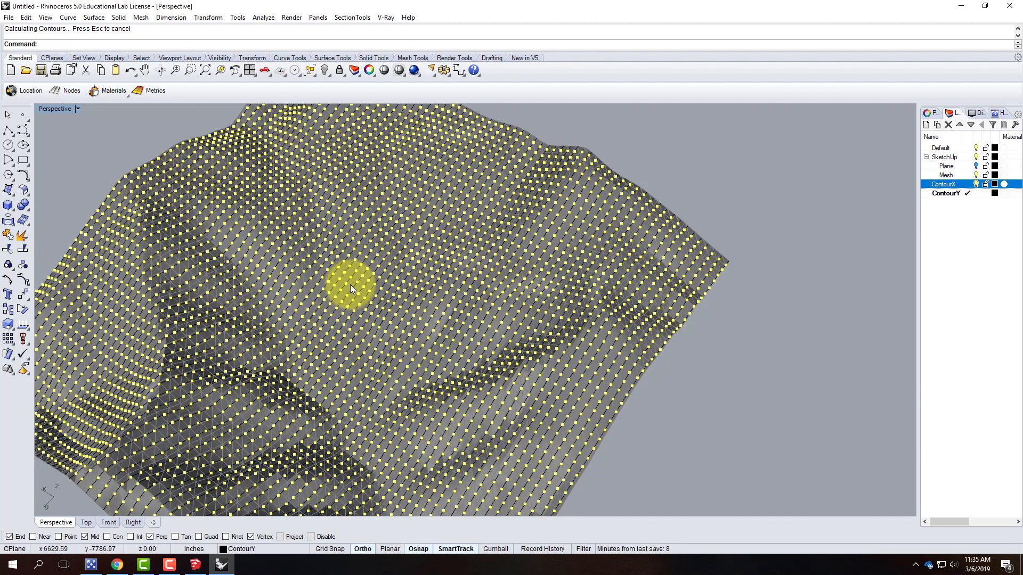
key("Delete")
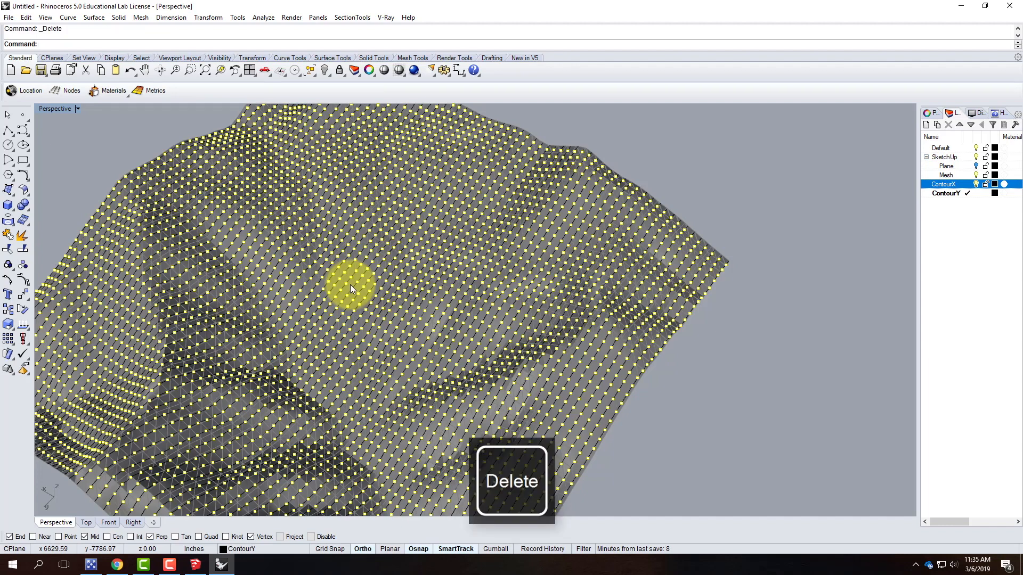
Zoom and orbit around the terrain mesh to inspect the ContourX curves across its surface
scroll(350, 284, "down", 2)
scroll(351, 430, "down", 3)
scroll(351, 430, "up", 6)
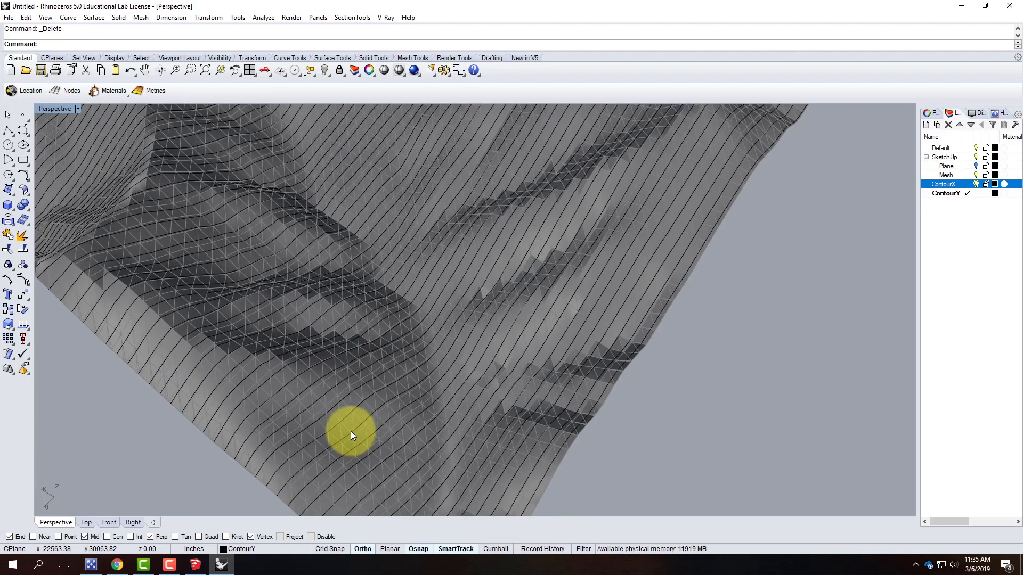
right_click_drag(319, 398, 446, 352)
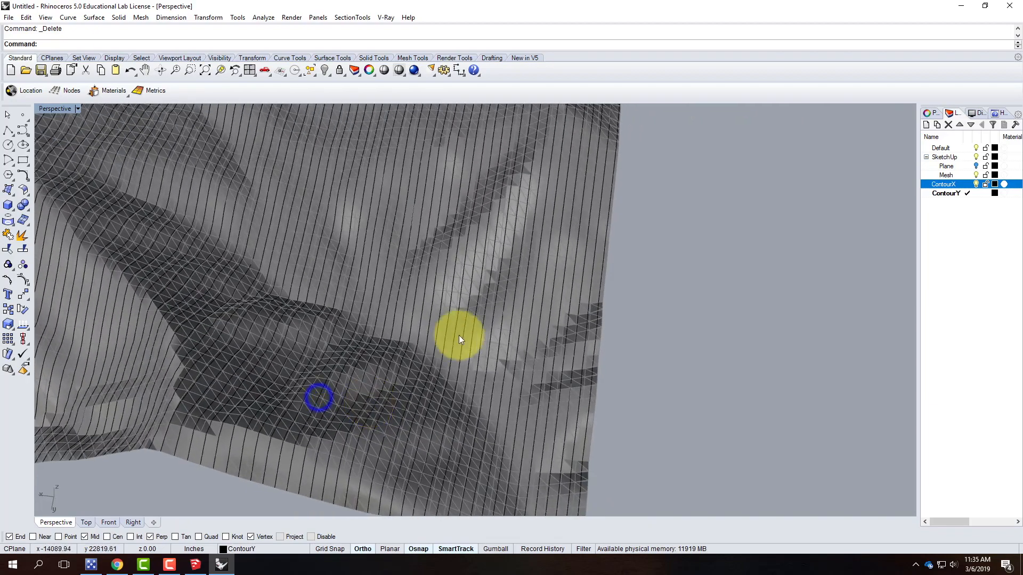
scroll(444, 350, "down", 3)
scroll(451, 351, "up", 4)
right_click_drag(434, 413, 399, 400)
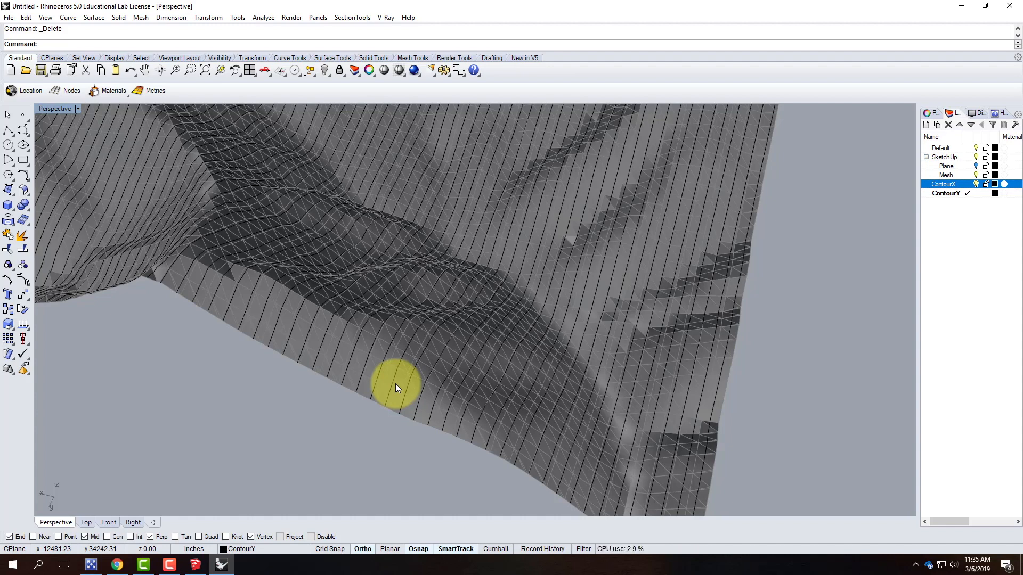
scroll(382, 376, "down", 5)
right_click_drag(559, 305, 517, 320)
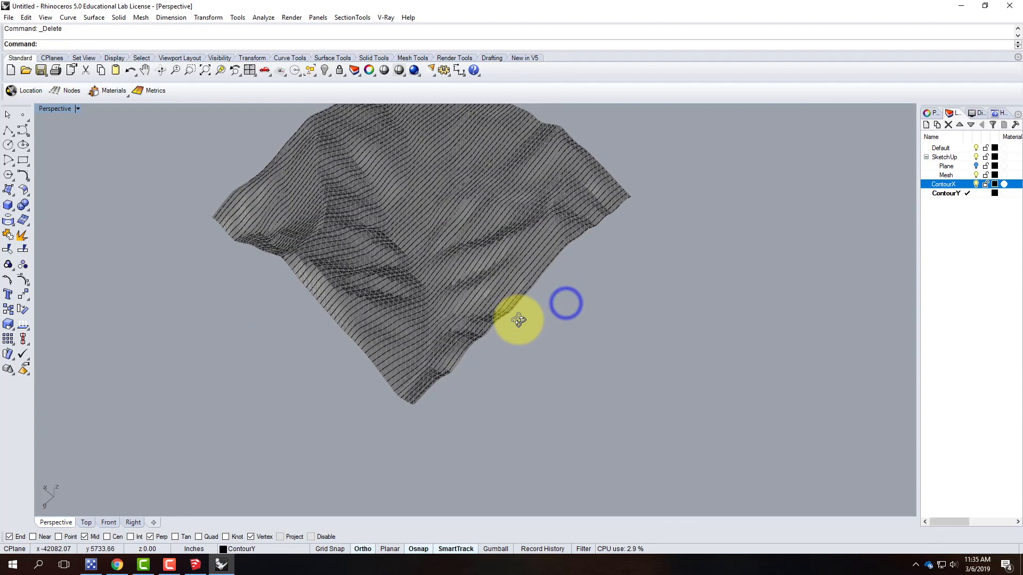
scroll(387, 363, "up", 5)
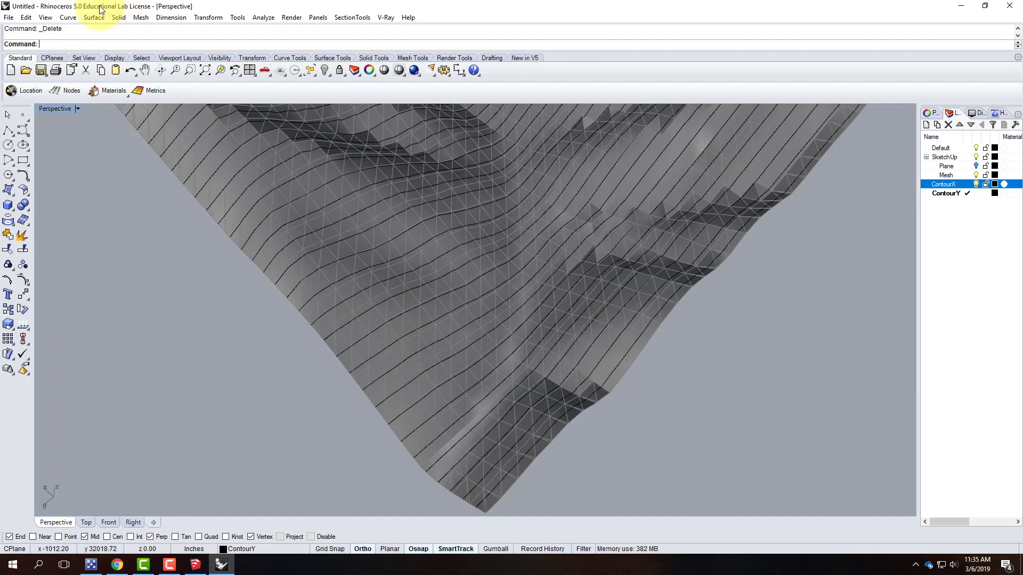
Contour the terrain mesh on ContourY from its bottom corner vertex, perpendicular to the ContourX direction, with 1200 spacing
left_click(68, 18)
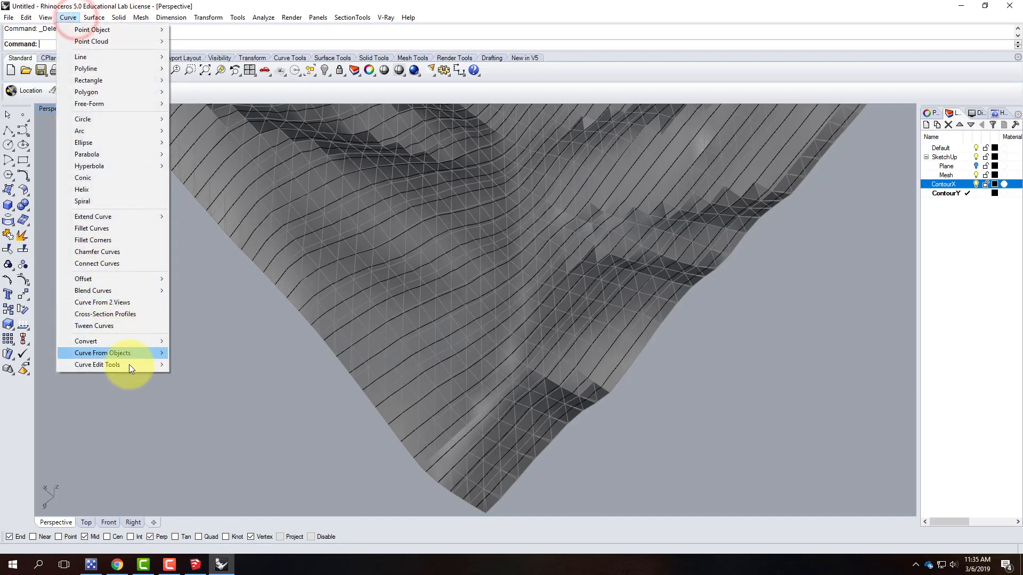
mouse_move(133, 353)
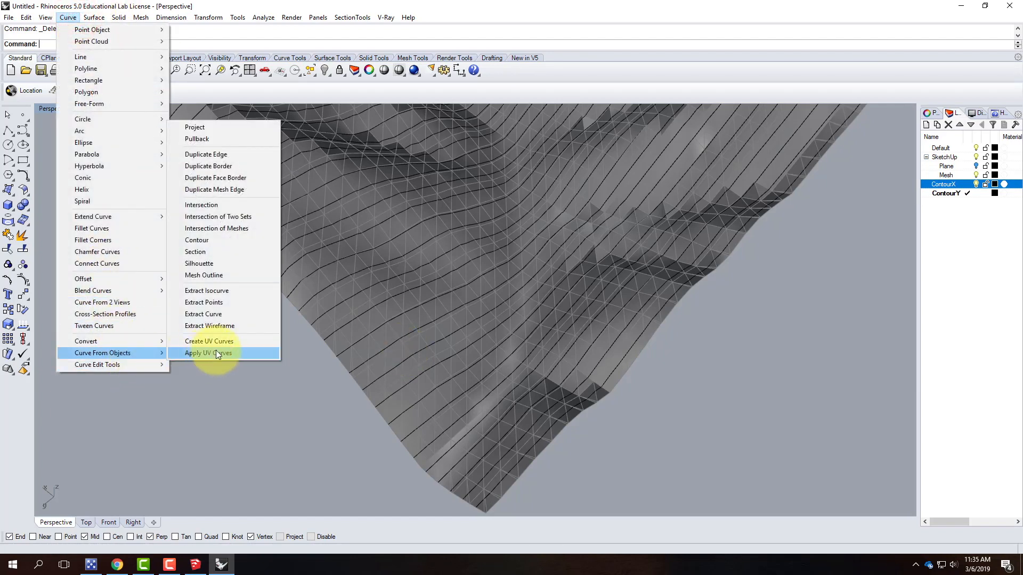
left_click(229, 240)
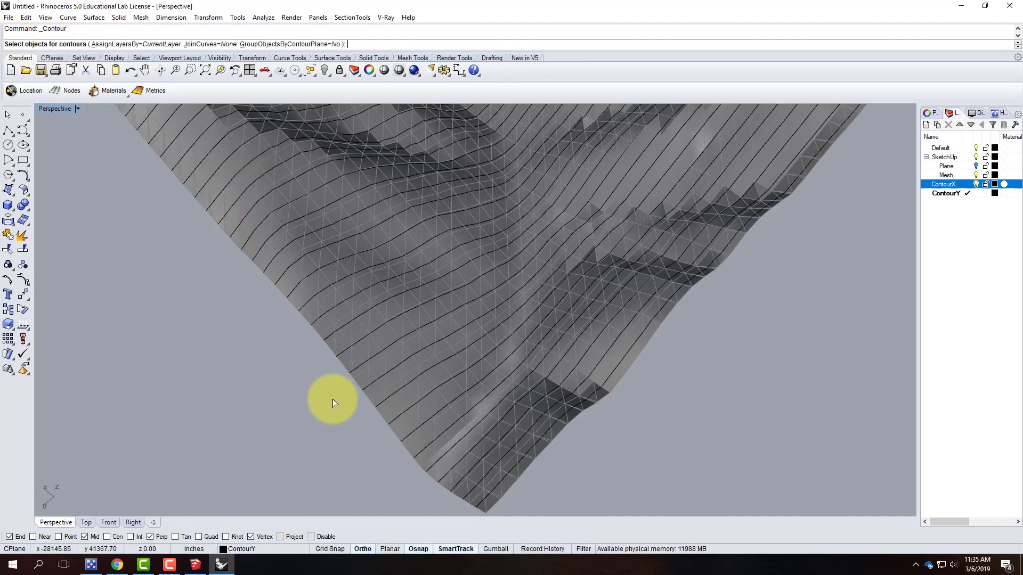
left_click(363, 373)
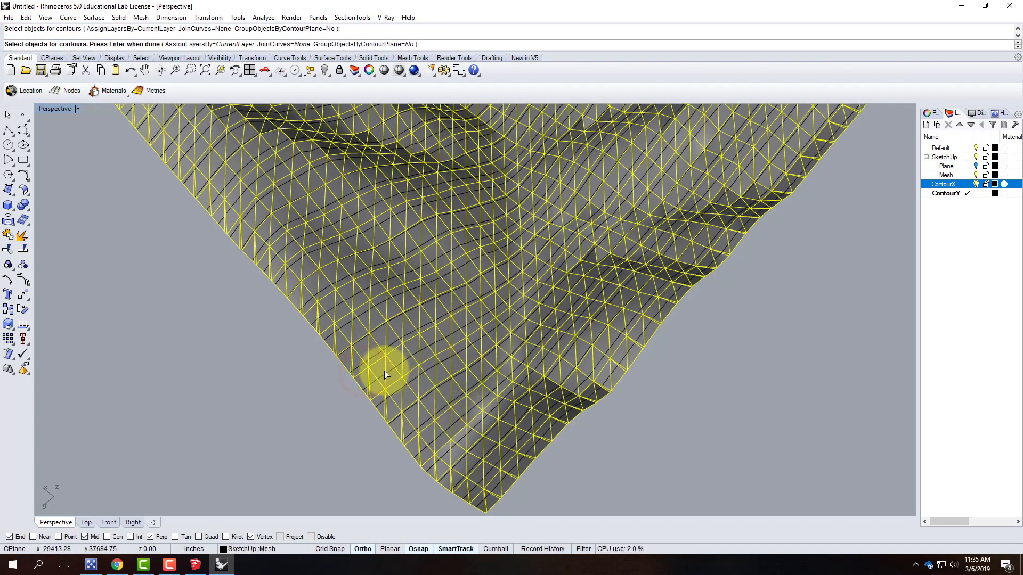
key("Return")
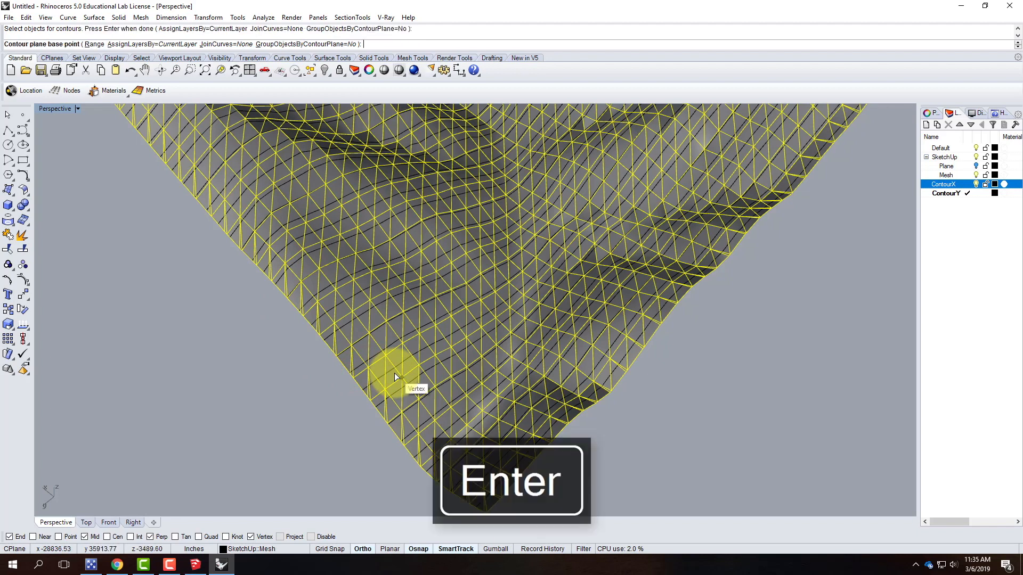
scroll(567, 480, "down", 1)
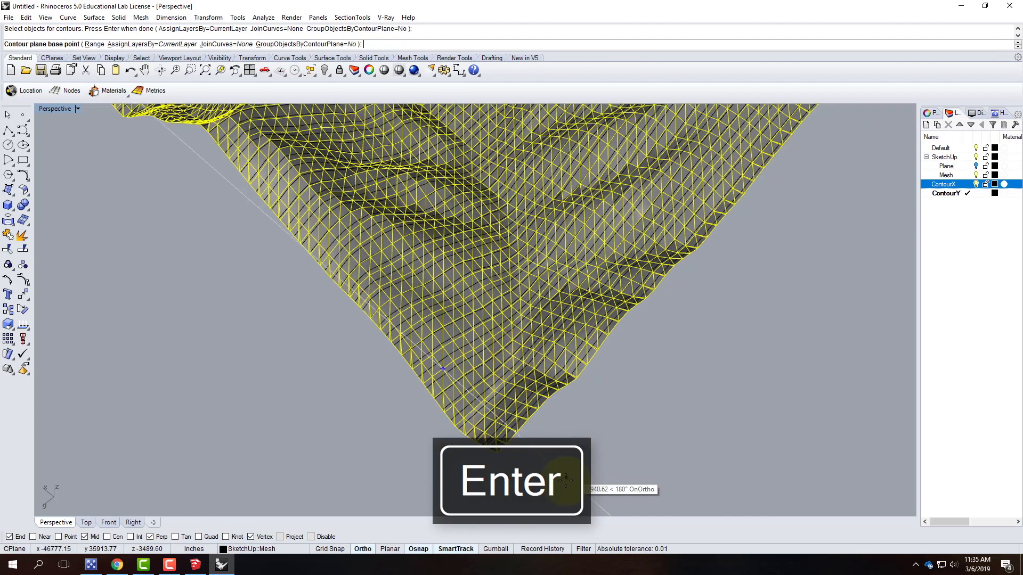
left_click(496, 457)
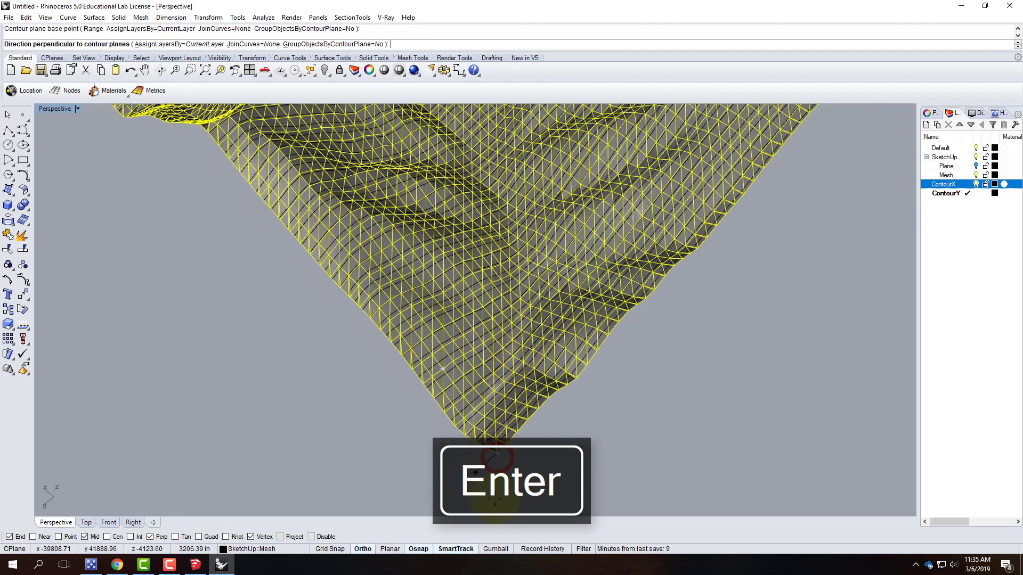
scroll(496, 457, "down", 3)
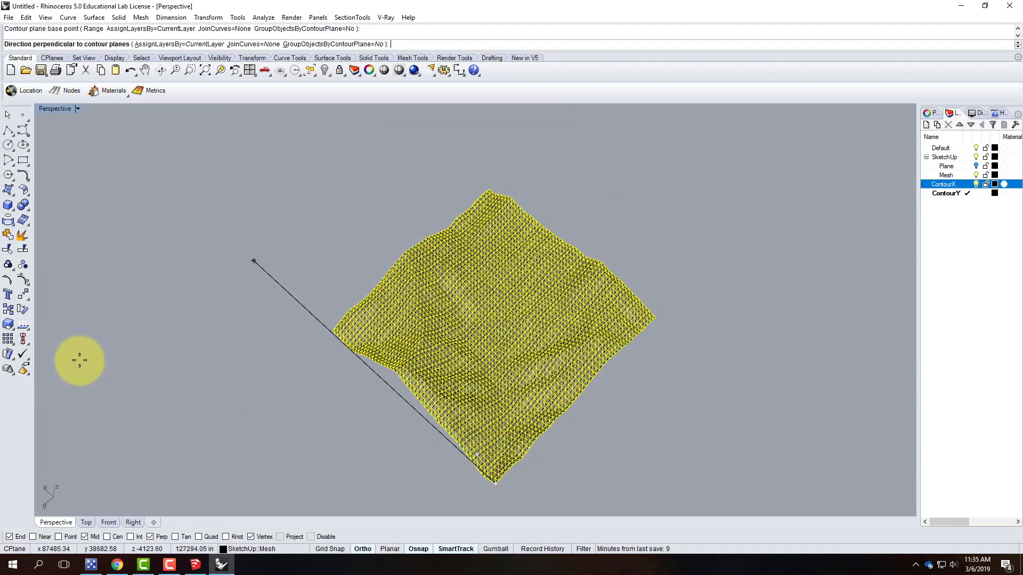
scroll(251, 478, "up", 4)
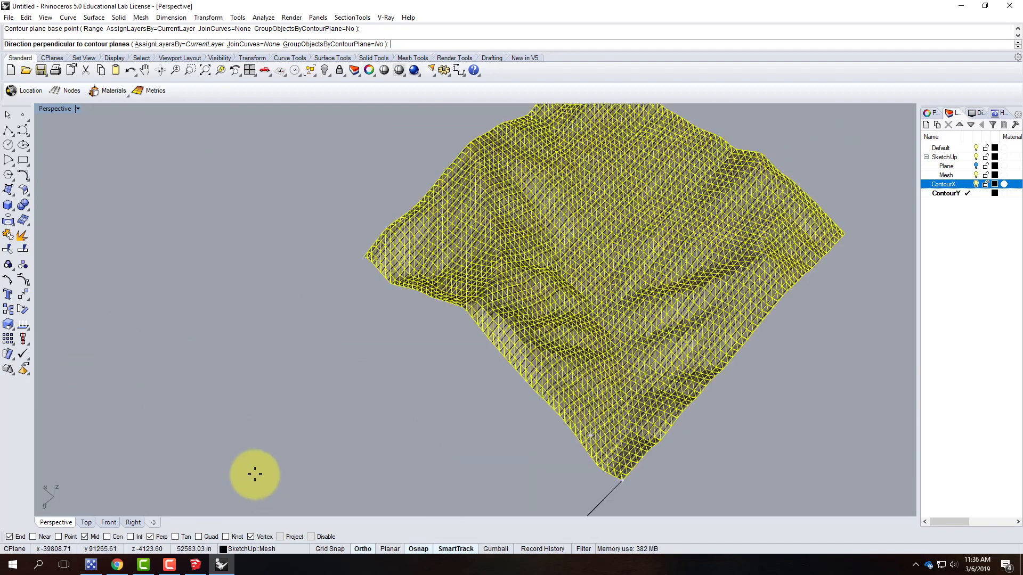
scroll(181, 402, "down", 6)
left_click(572, 326)
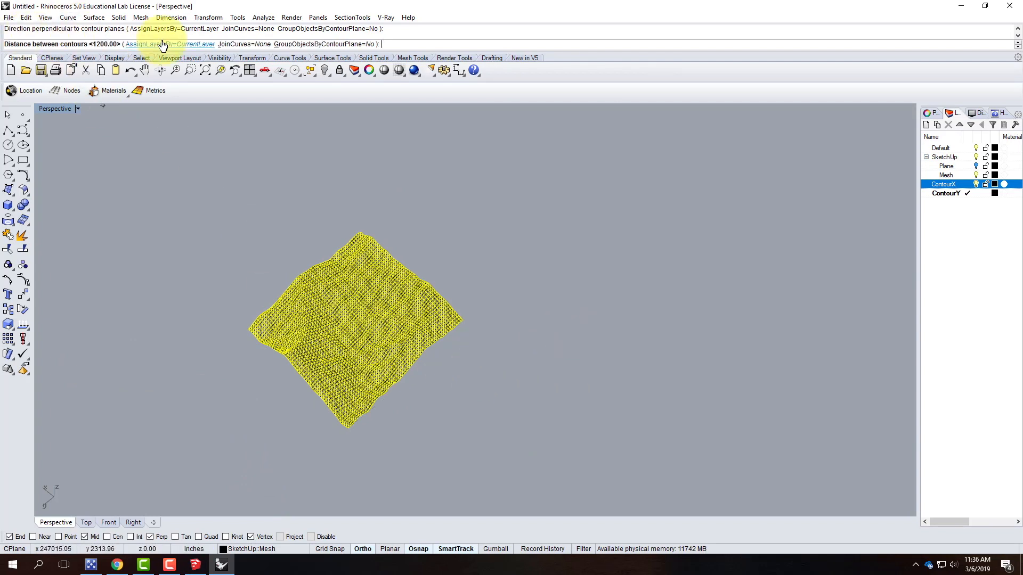
key("Return")
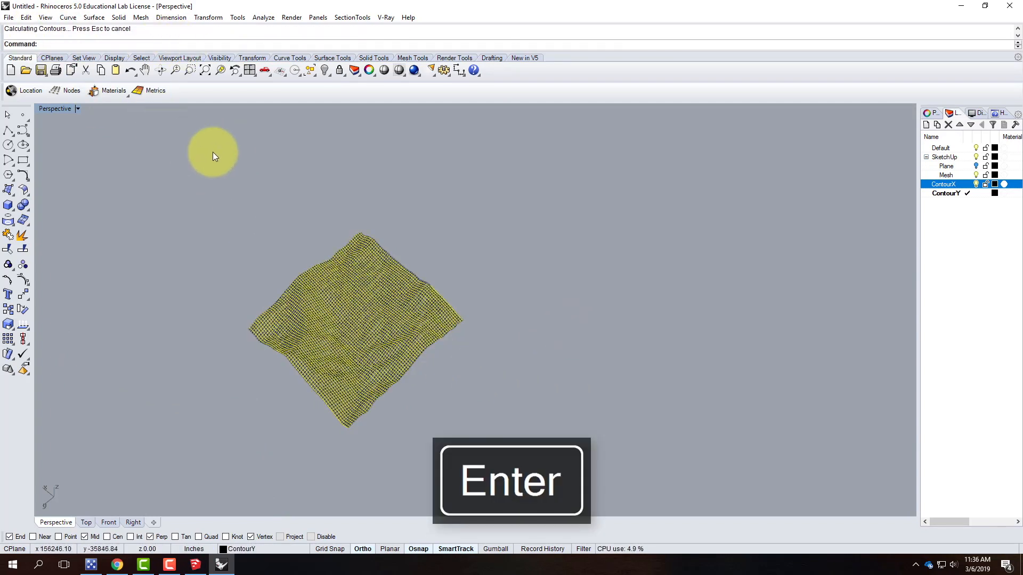
Deselect the new contours and hide the SketchUp layer so only the contour curve grid shows
mouse_move(408, 292)
right_mouse_down()
mouse_move(597, 344)
mouse_move(543, 338)
mouse_move(603, 333)
right_mouse_up()
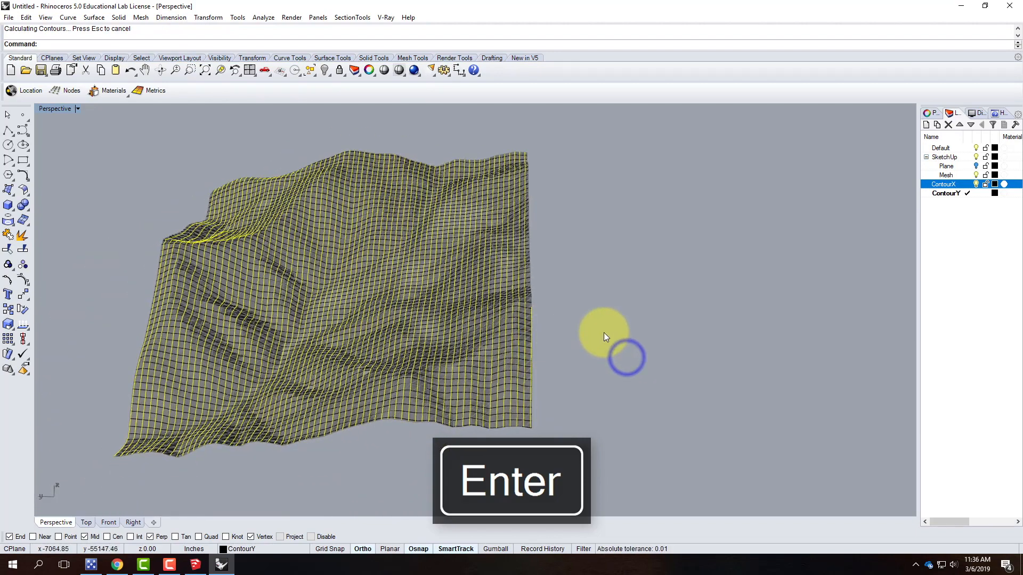
left_click(604, 333)
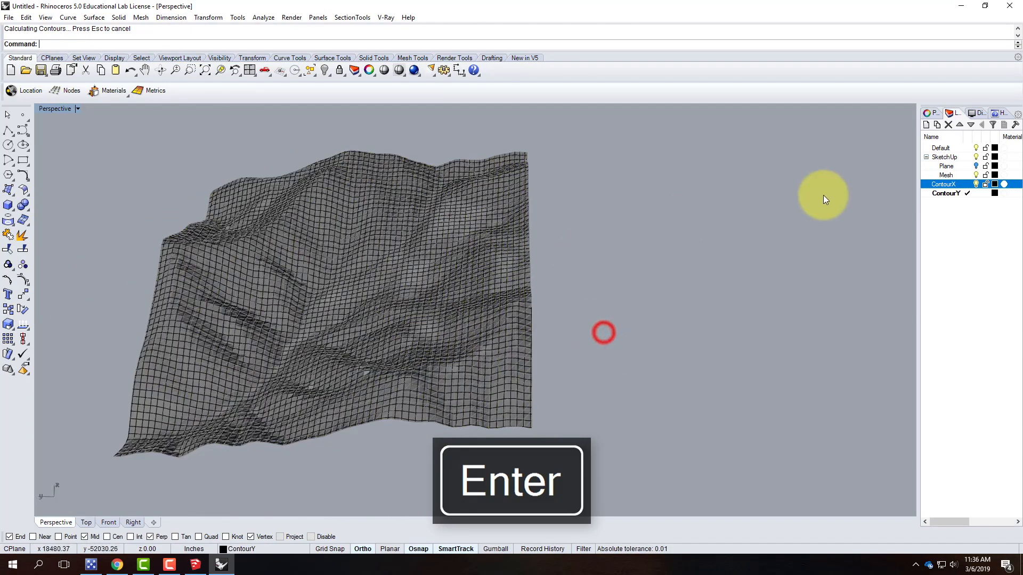
left_click(976, 157)
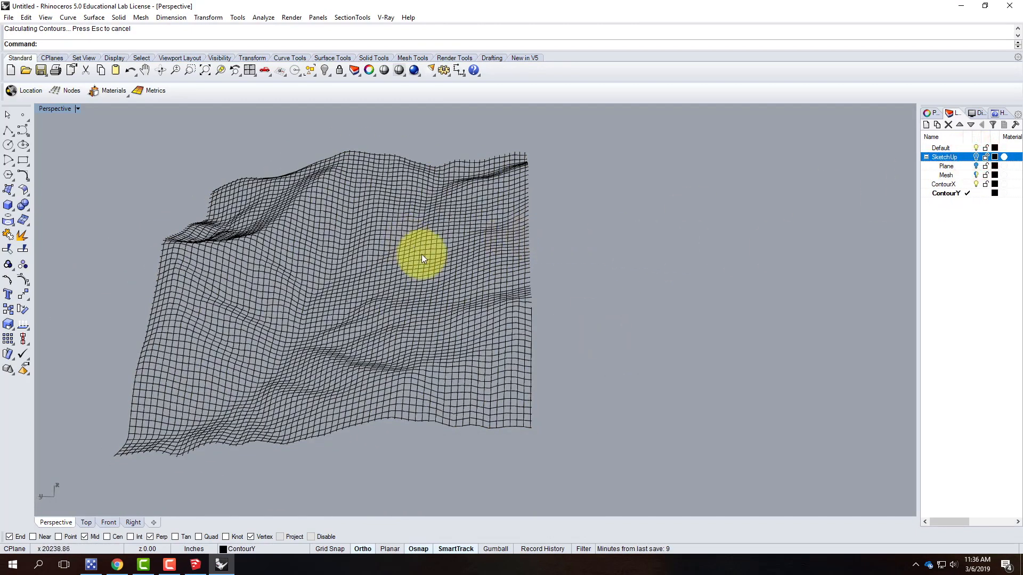
right_click_drag(674, 349, 593, 295)
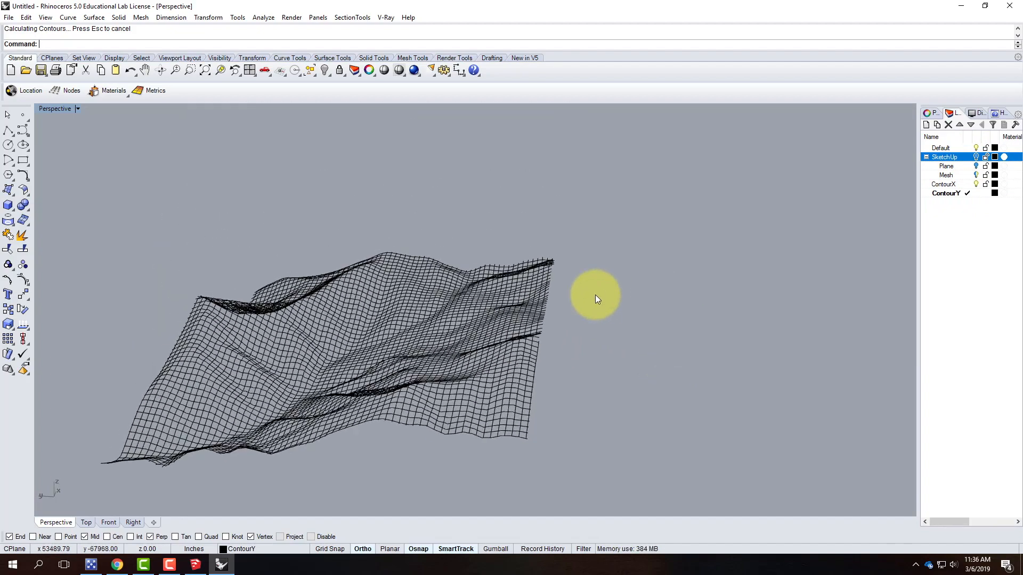
Restore the four-viewport layout and zoom the Front and Right views to the contour grid
double_click(55, 108)
scroll(170, 426, "up", 5)
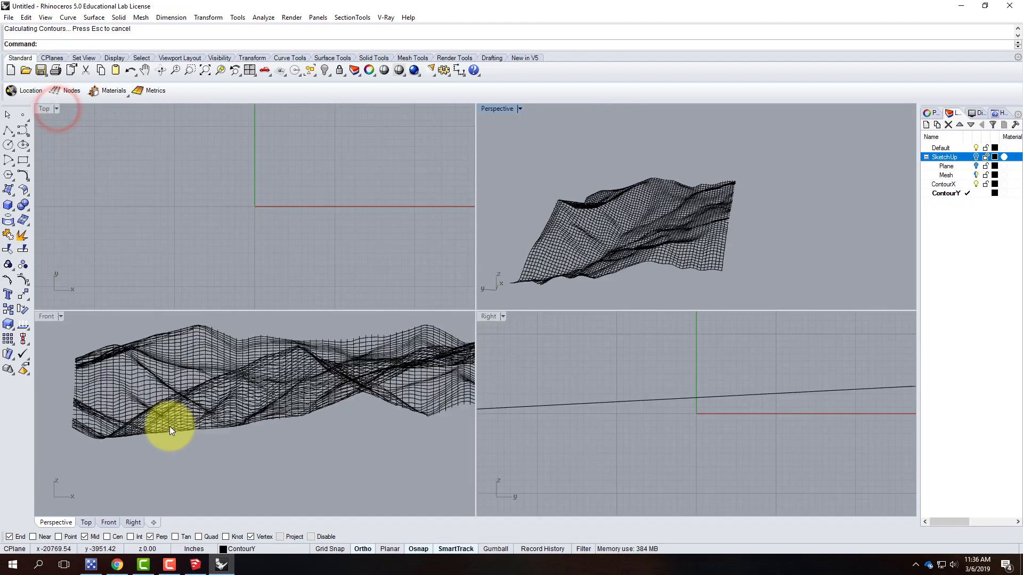
scroll(169, 426, "down", 5)
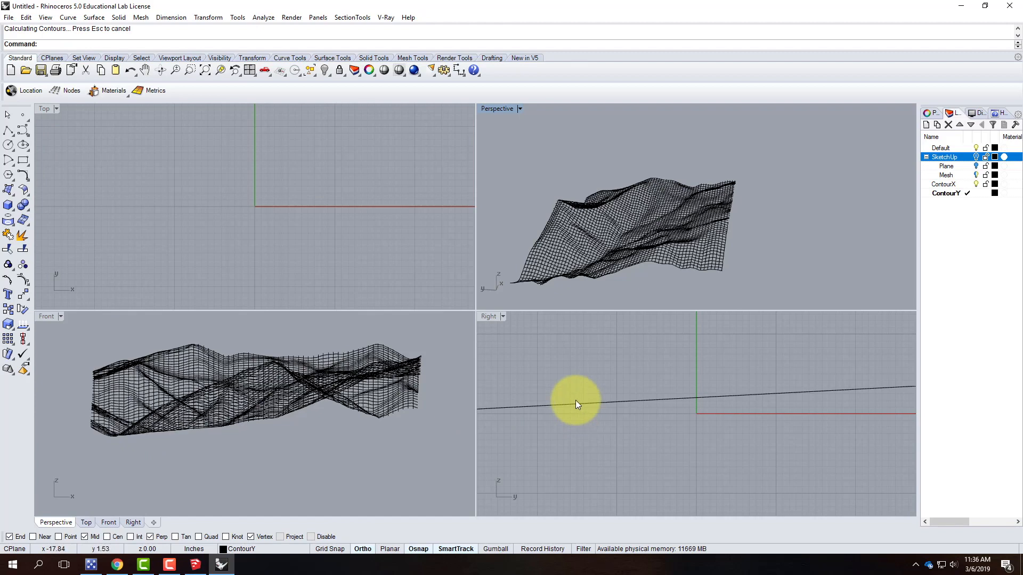
scroll(575, 401, "down", 3)
scroll(555, 400, "down", 10)
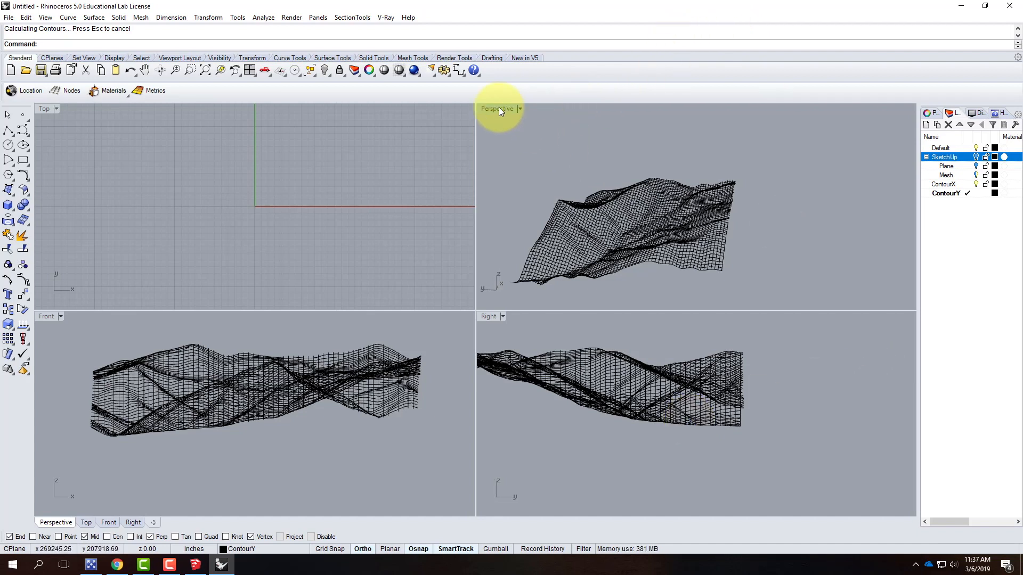
scroll(210, 174, "down", 5)
scroll(210, 174, "down", 20)
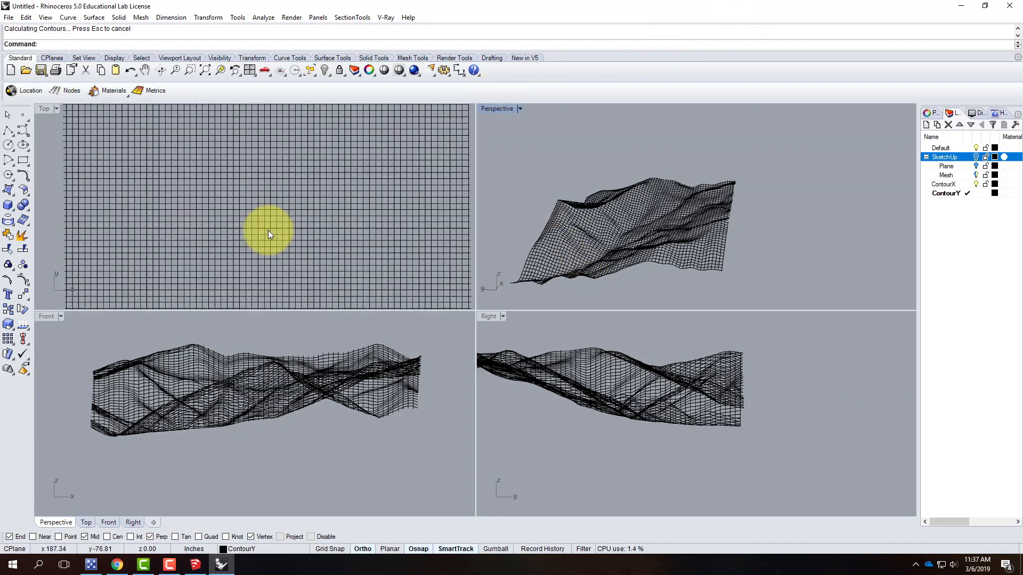
scroll(299, 195, "down", 3)
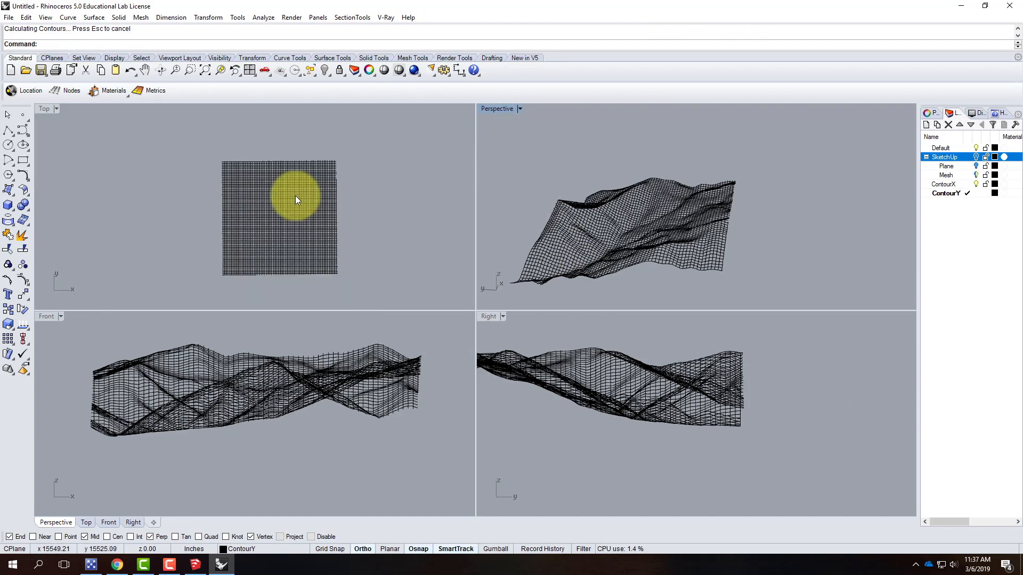
Maximize the Top view and zoom in and out to inspect the contour grid from above
left_click(45, 111)
double_click(45, 110)
scroll(707, 478, "up", 5)
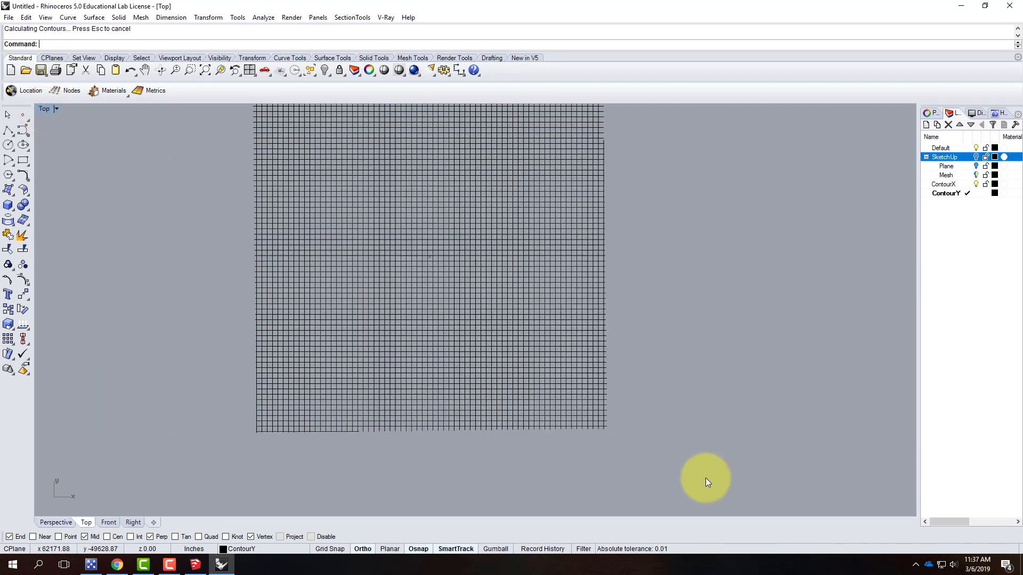
scroll(520, 324, "up", 3)
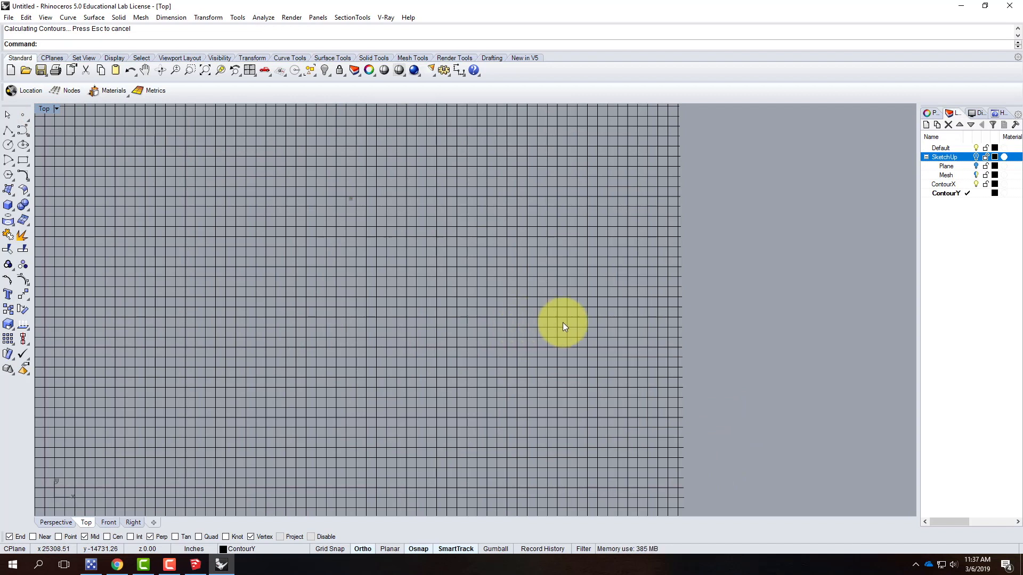
scroll(563, 323, "down", 4)
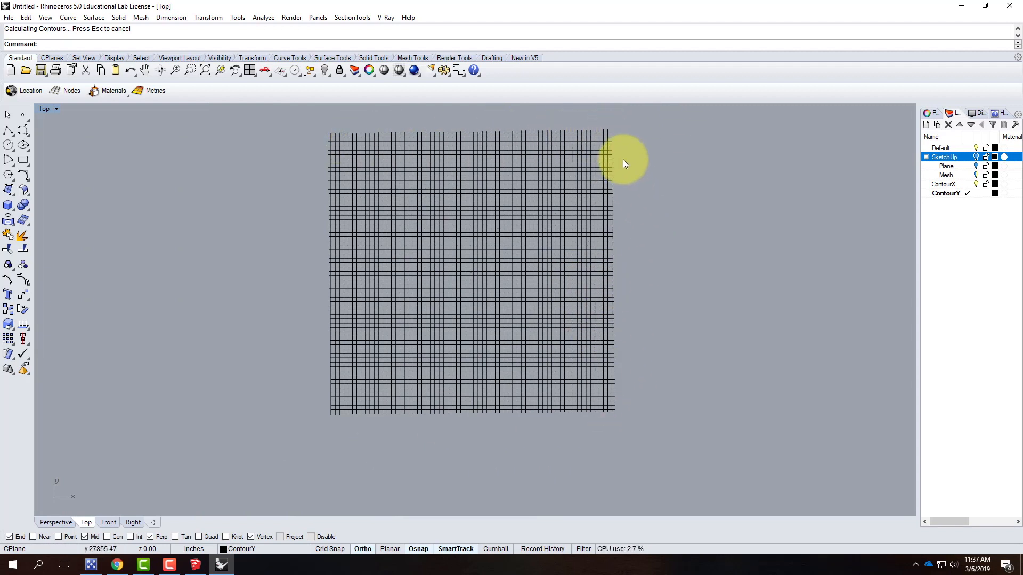
Select the four outermost contour curves and Trim the overhanging curve ends beyond that boundary around the whole grid
scroll(619, 155, "up", 3)
left_click(607, 203)
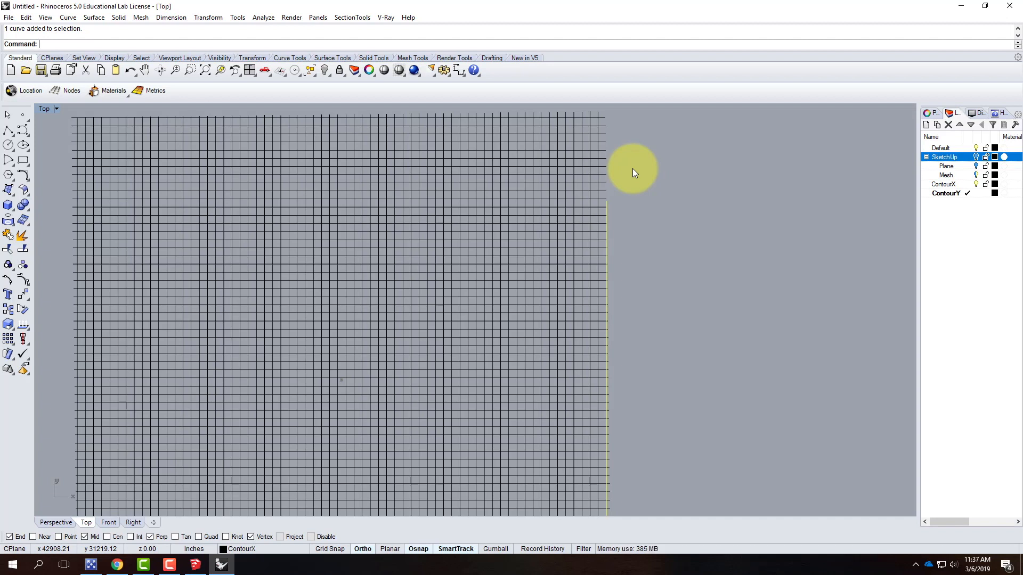
left_click(658, 206)
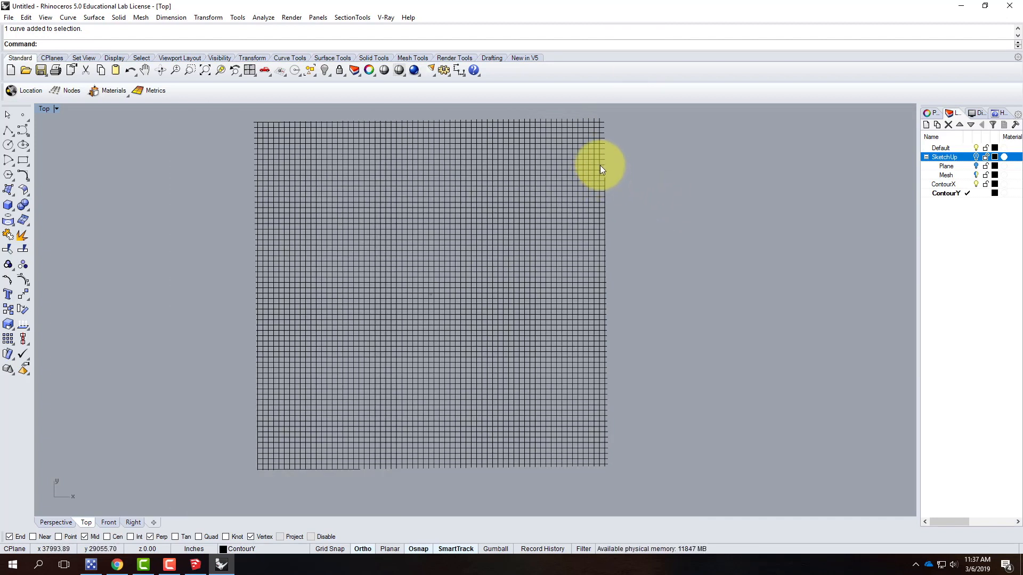
left_click(600, 167)
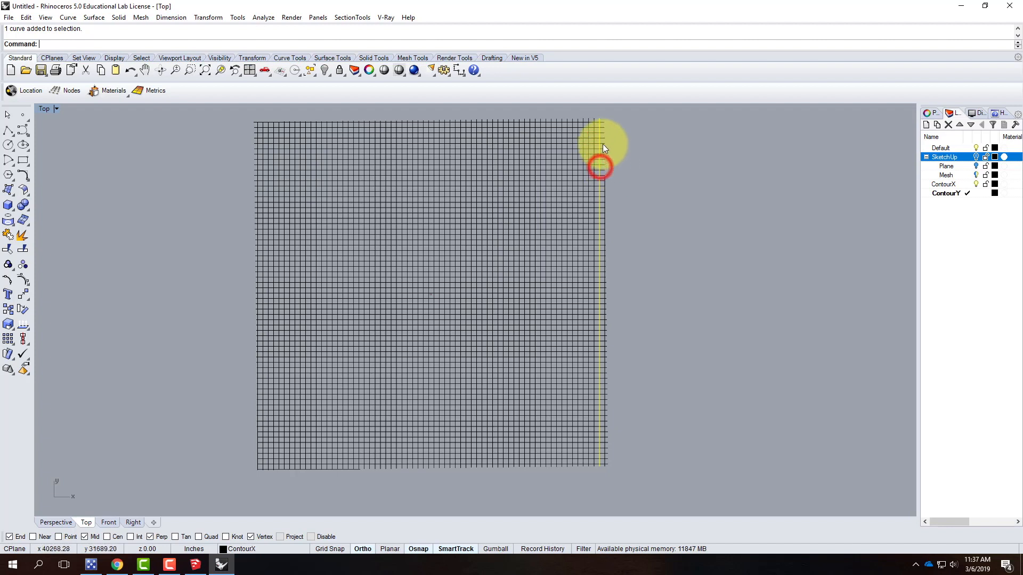
left_click(586, 465, "shift")
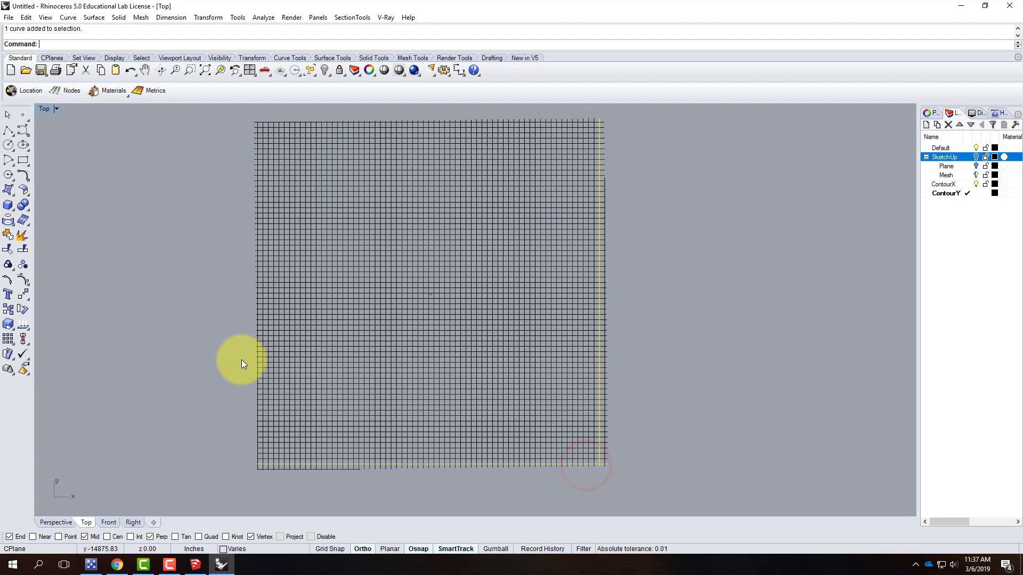
left_click(263, 402, "shift")
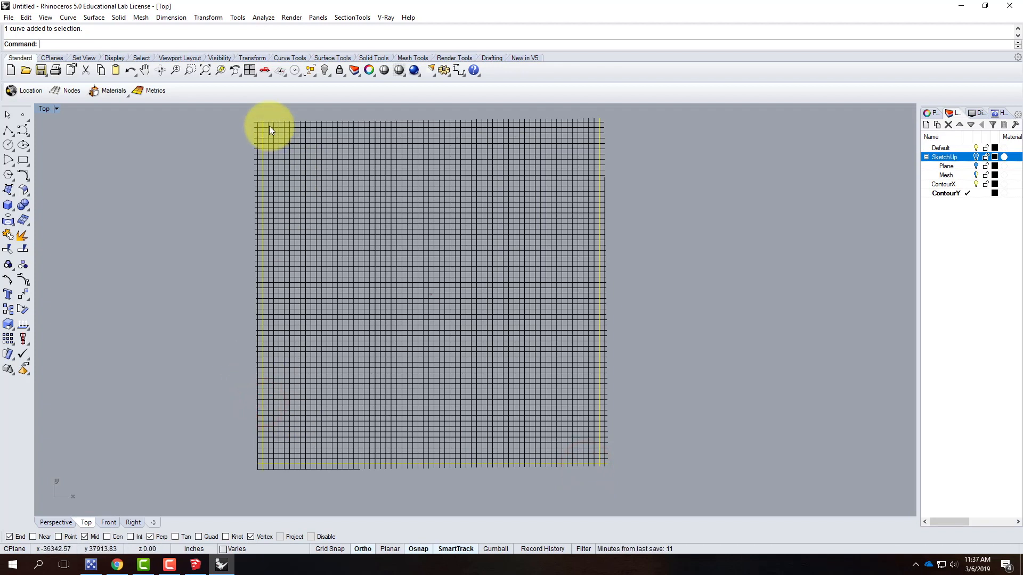
left_click(479, 127, "shift")
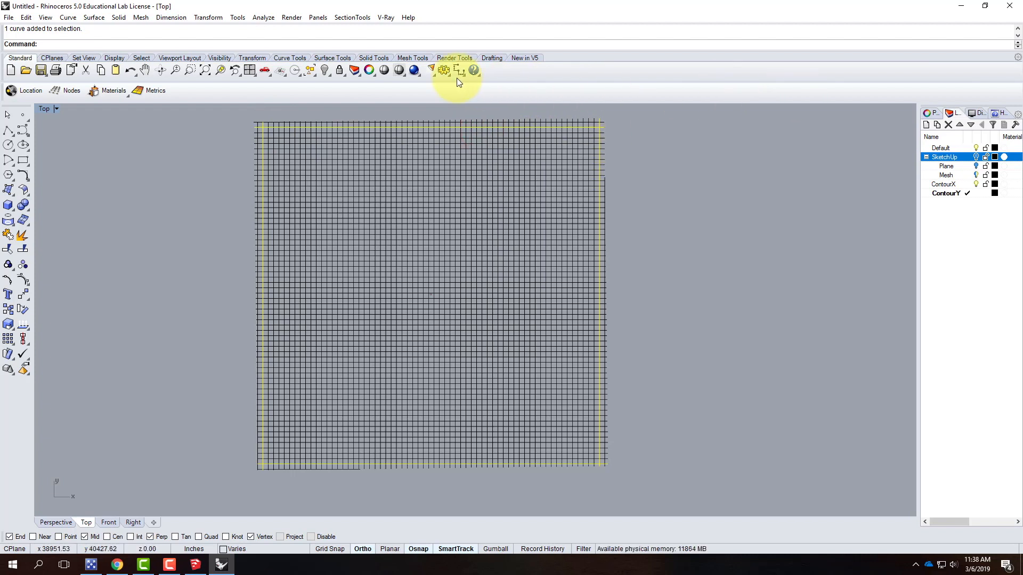
type("trim")
key("Return")
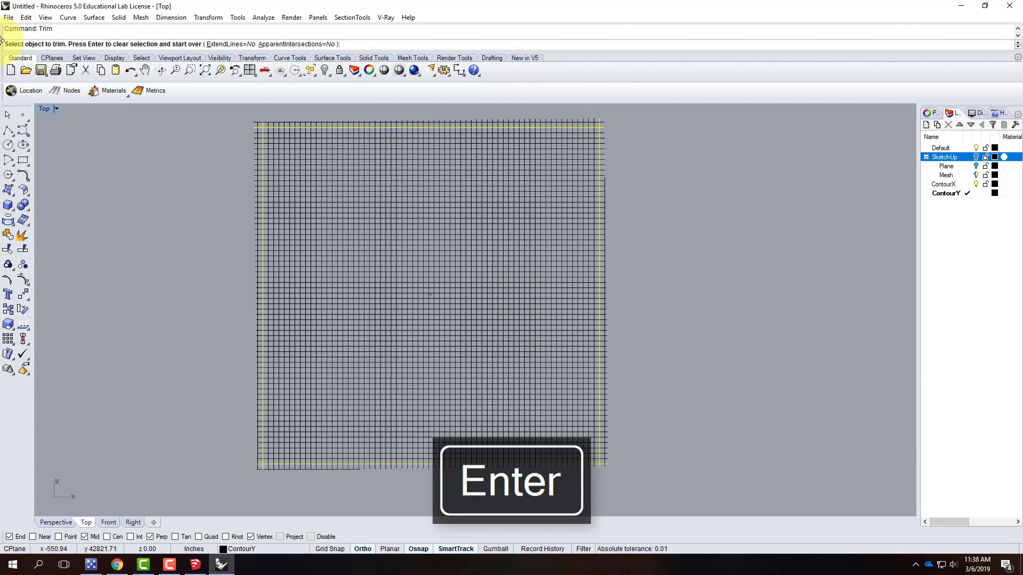
left_click(621, 111)
left_click_drag(589, 117, 226, 126)
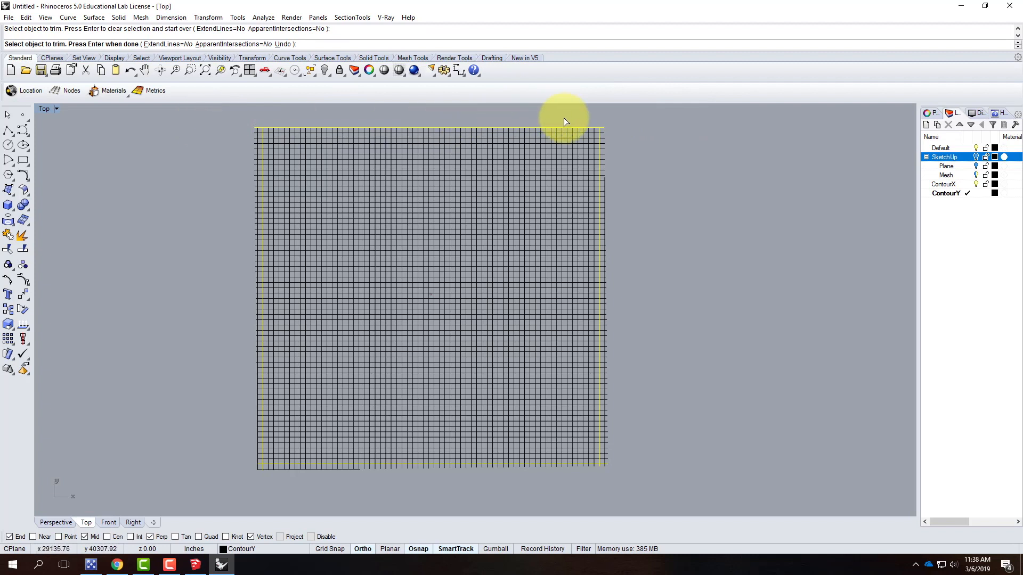
mouse_move(626, 118)
left_mouse_down()
mouse_move(613, 196)
mouse_move(604, 485)
mouse_move(247, 456)
mouse_move(224, 467)
left_mouse_up()
left_click_drag(621, 123, 602, 138)
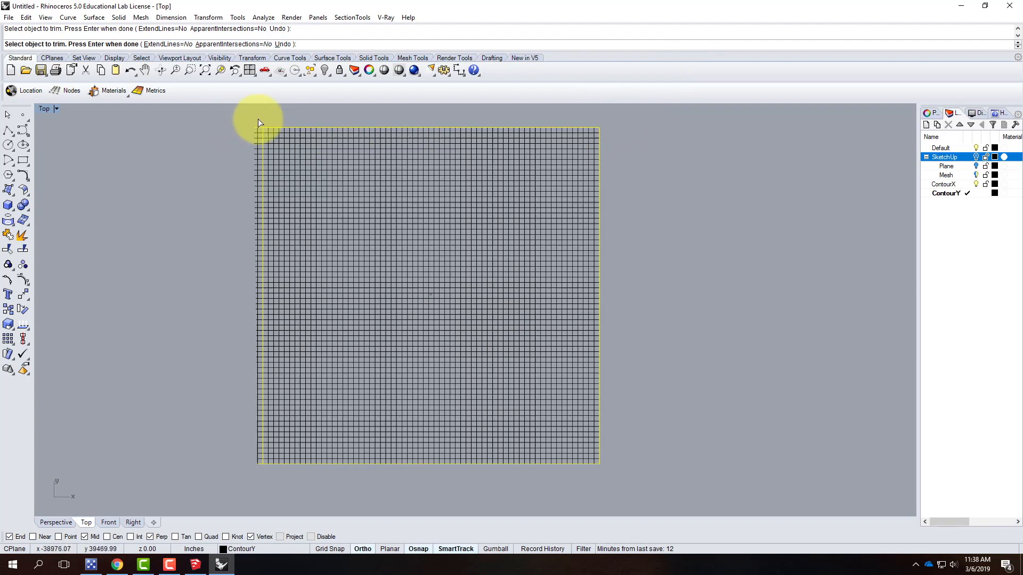
left_click_drag(259, 117, 184, 475)
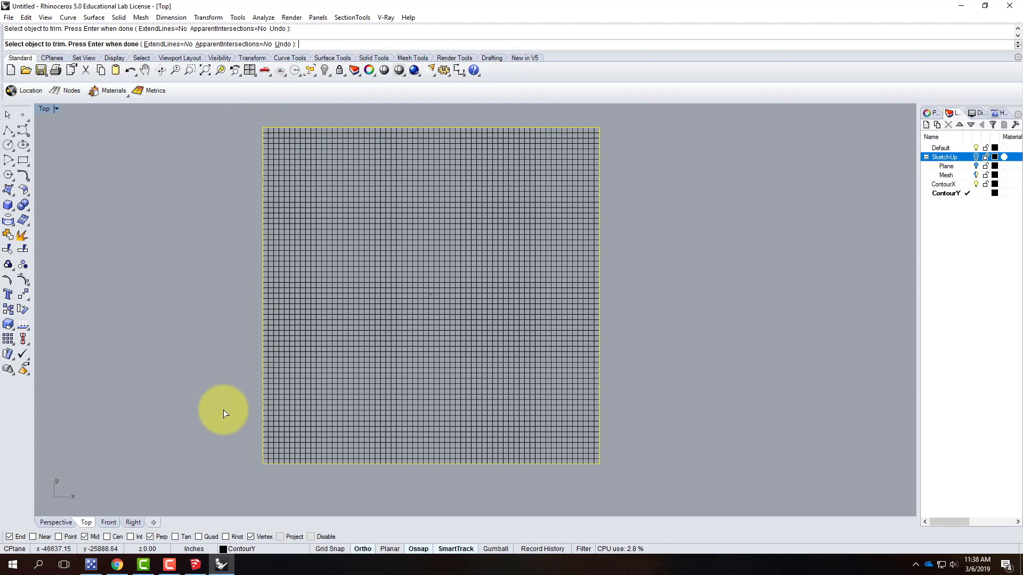
key("Return")
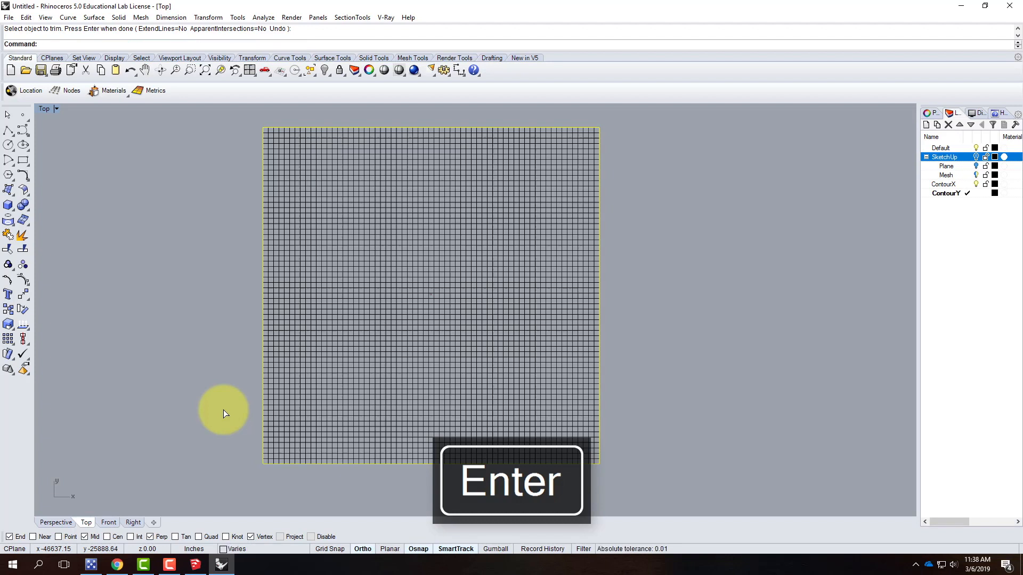
Deselect the curves, maximize the Perspective view and orbit to inspect the trimmed contour network
left_click(167, 222)
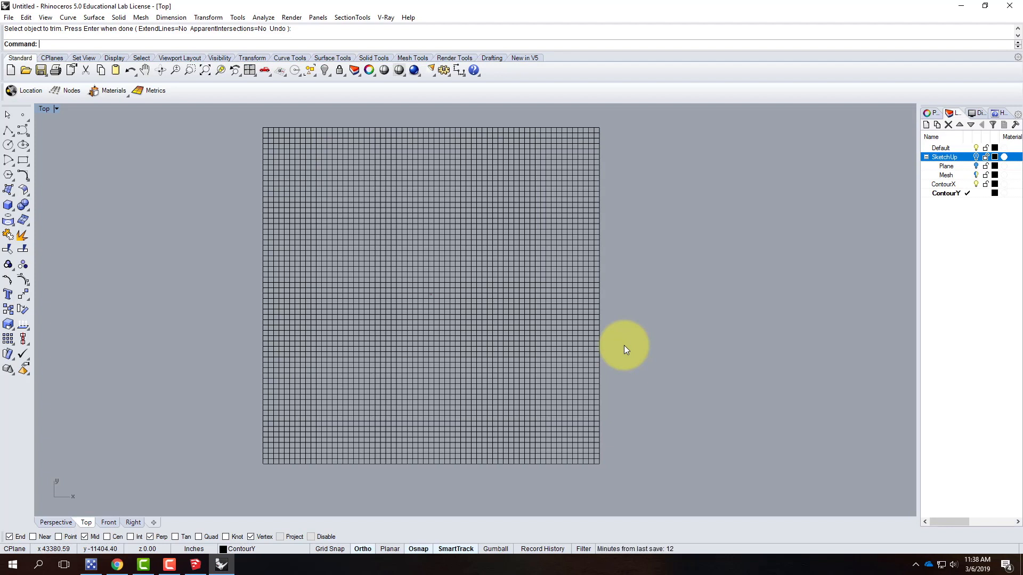
double_click(43, 109)
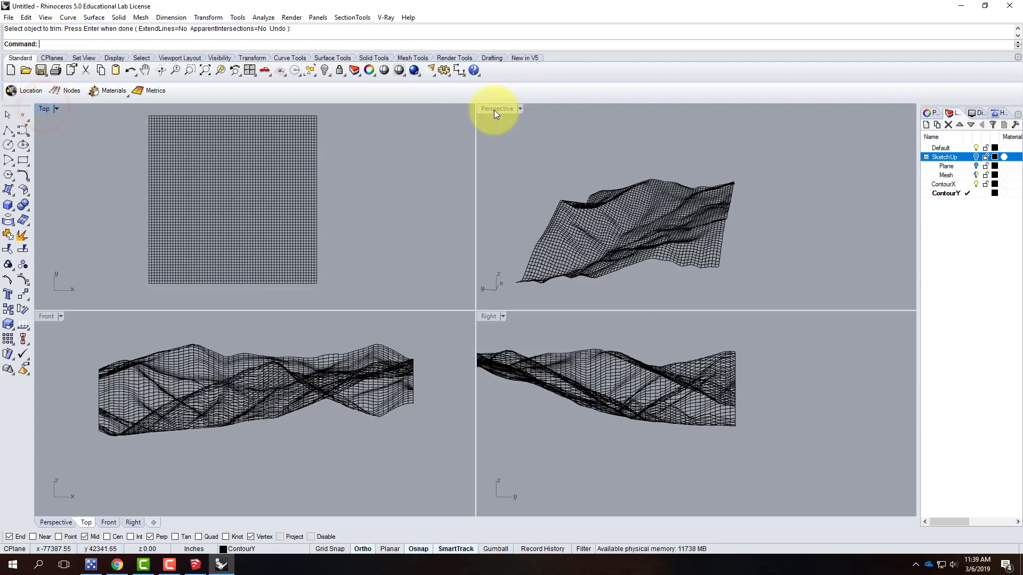
double_click(494, 110)
mouse_move(578, 265)
right_mouse_down()
mouse_move(518, 306)
mouse_move(477, 407)
mouse_move(573, 392)
mouse_move(646, 296)
mouse_move(658, 240)
mouse_move(753, 238)
mouse_move(592, 388)
mouse_move(457, 367)
right_mouse_up()
right_click_drag(593, 393, 578, 361)
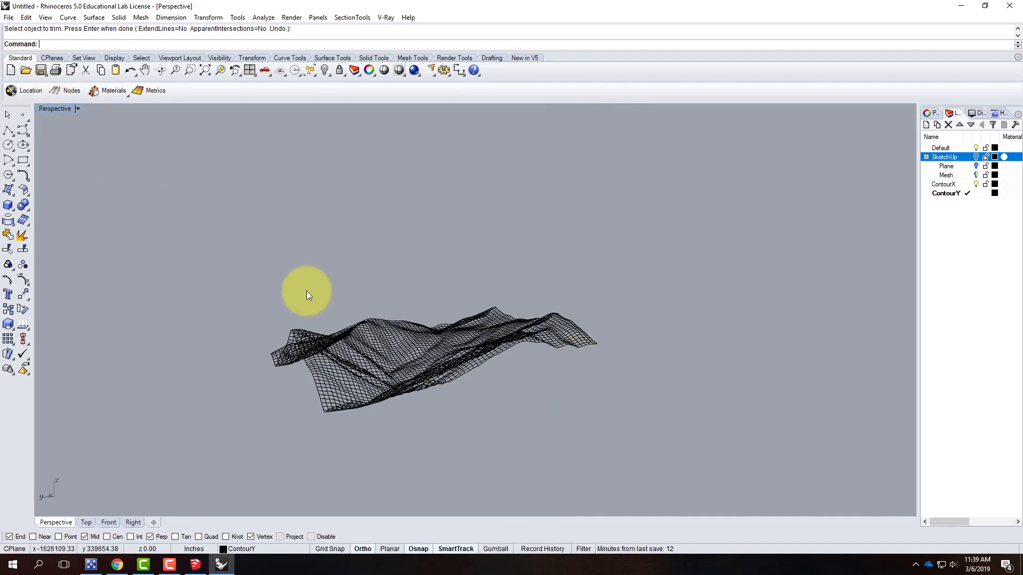
right_click_drag(330, 304, 361, 328)
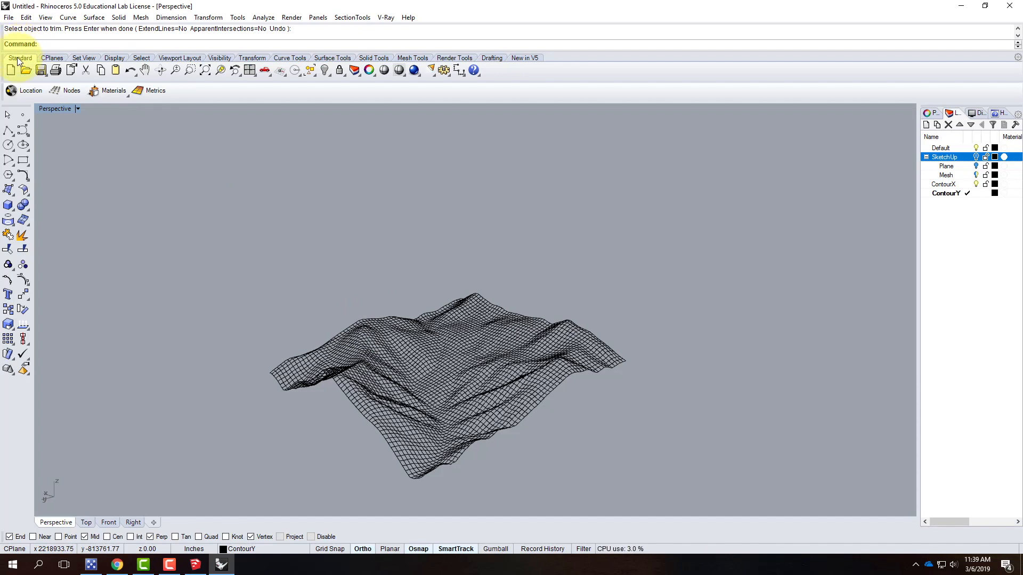
Save the file as MtDiablo in the Ex211 - Topography from SketchUp folder
left_click(9, 17)
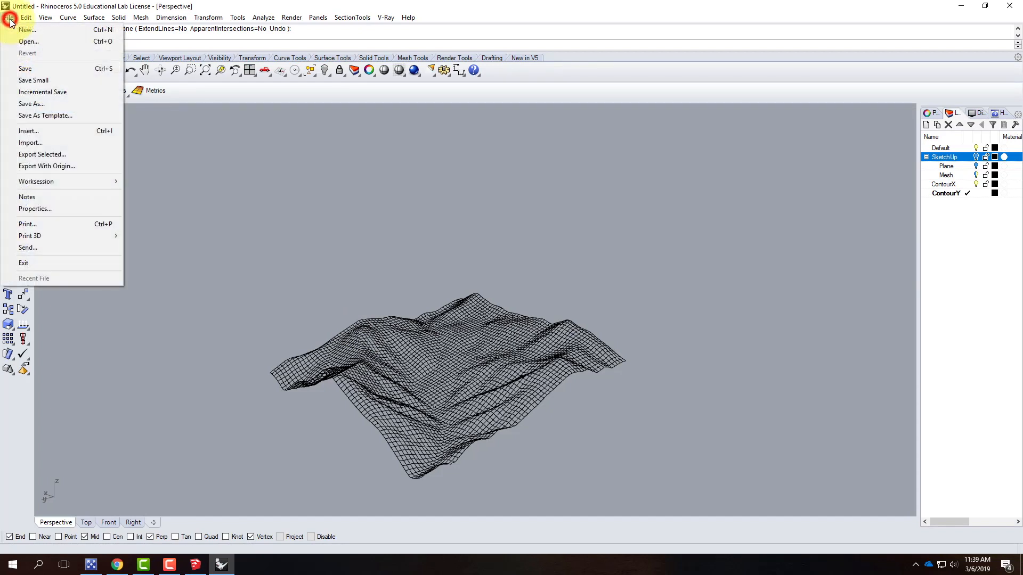
left_click(23, 69)
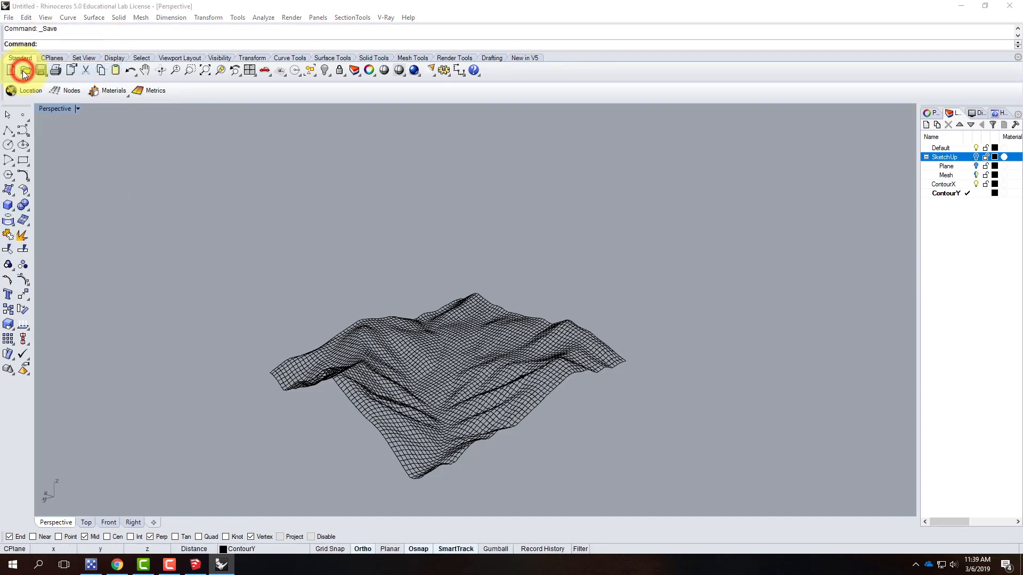
left_click(41, 128)
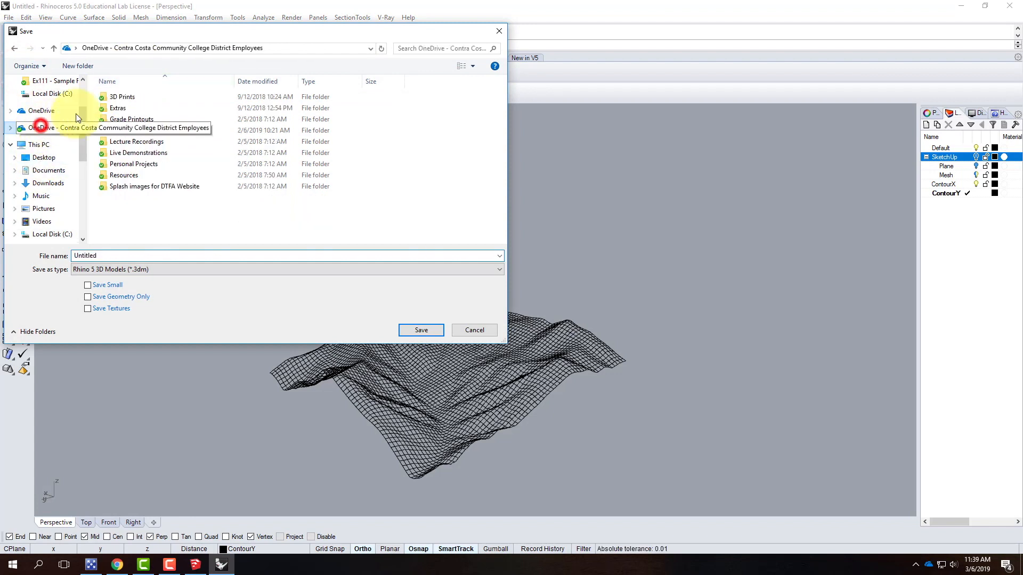
double_click(130, 152)
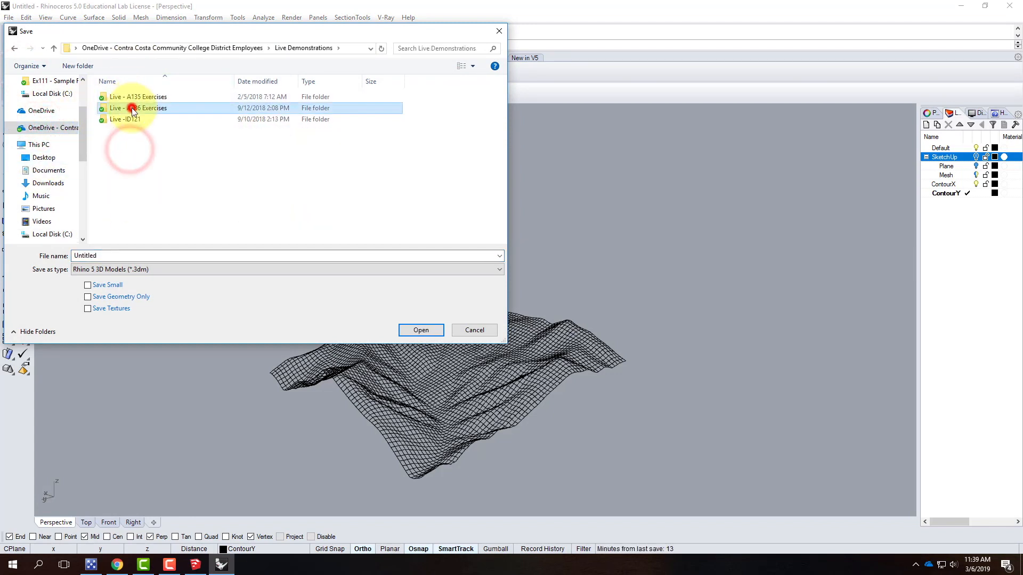
double_click(132, 107)
double_click(134, 220)
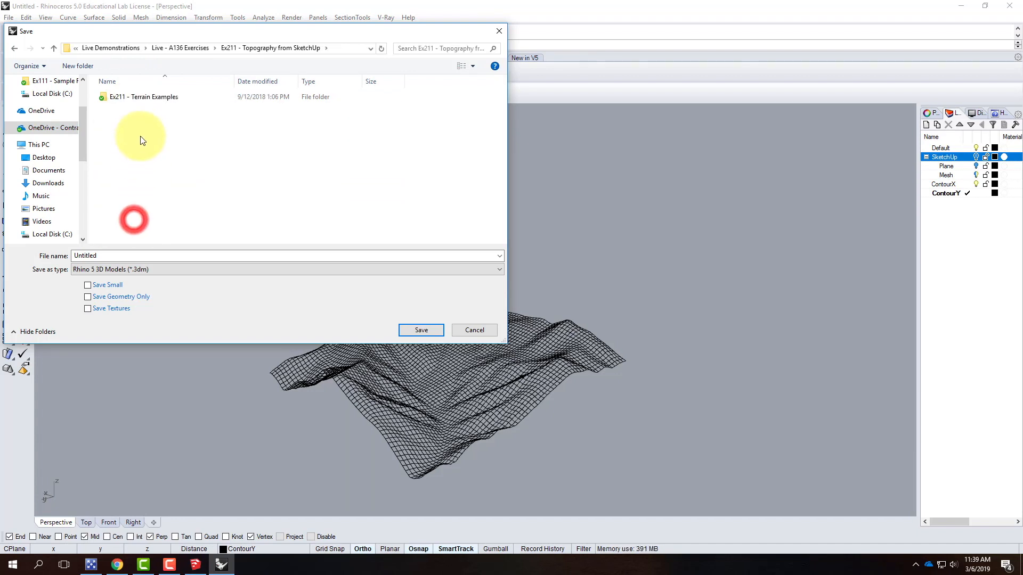
double_click(85, 256)
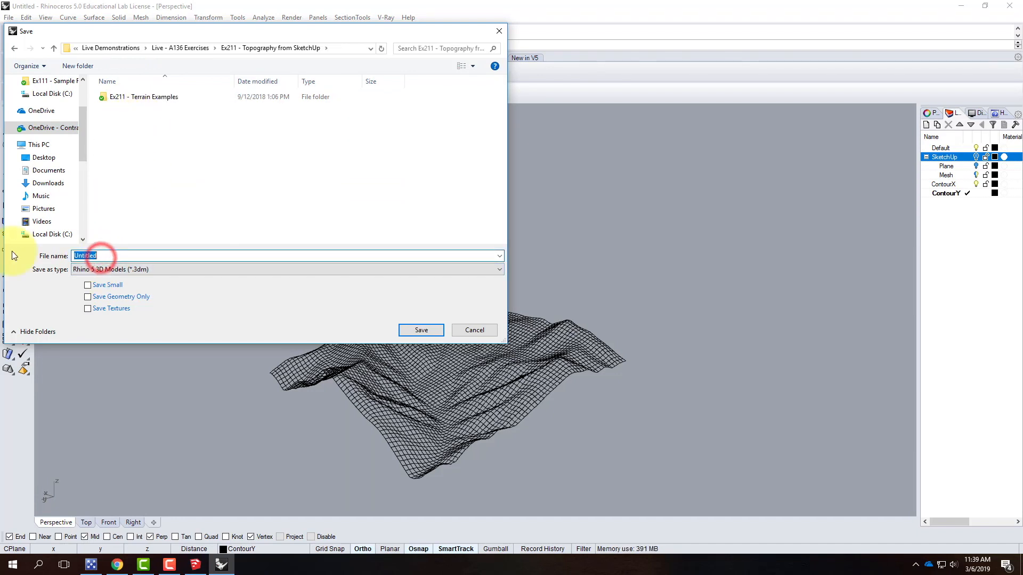
type("MtDiablo")
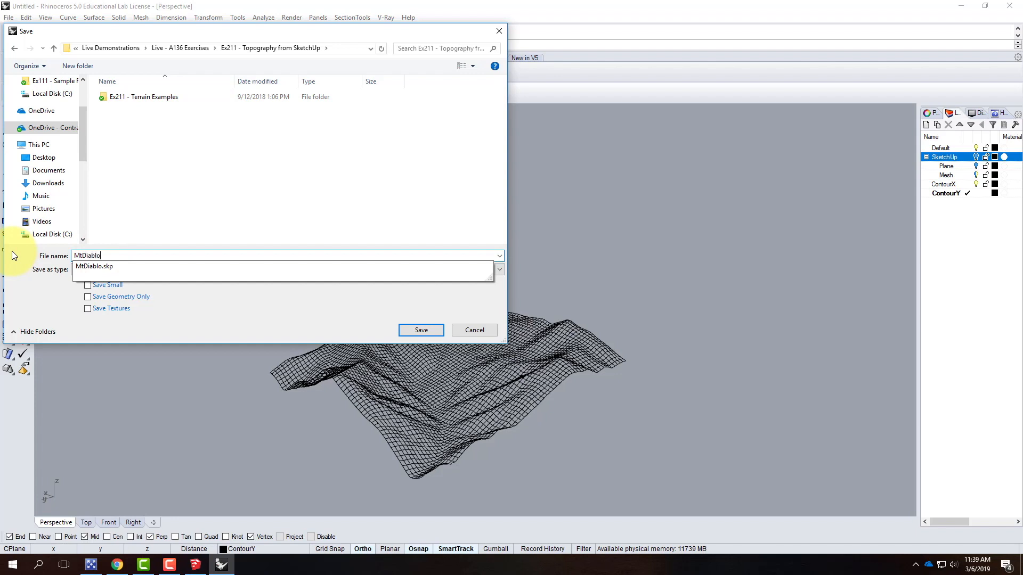
left_click(207, 297)
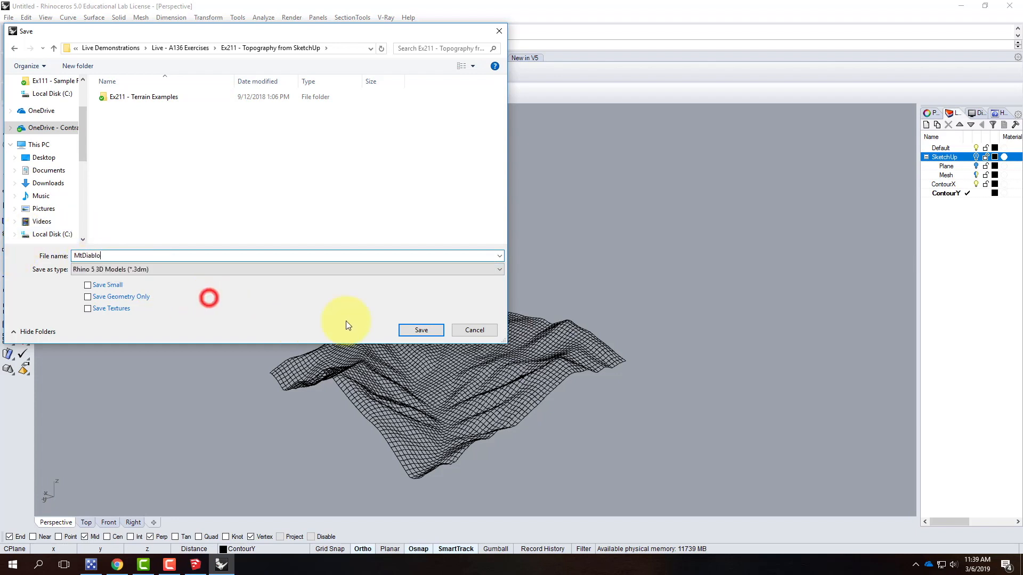
left_click(439, 328)
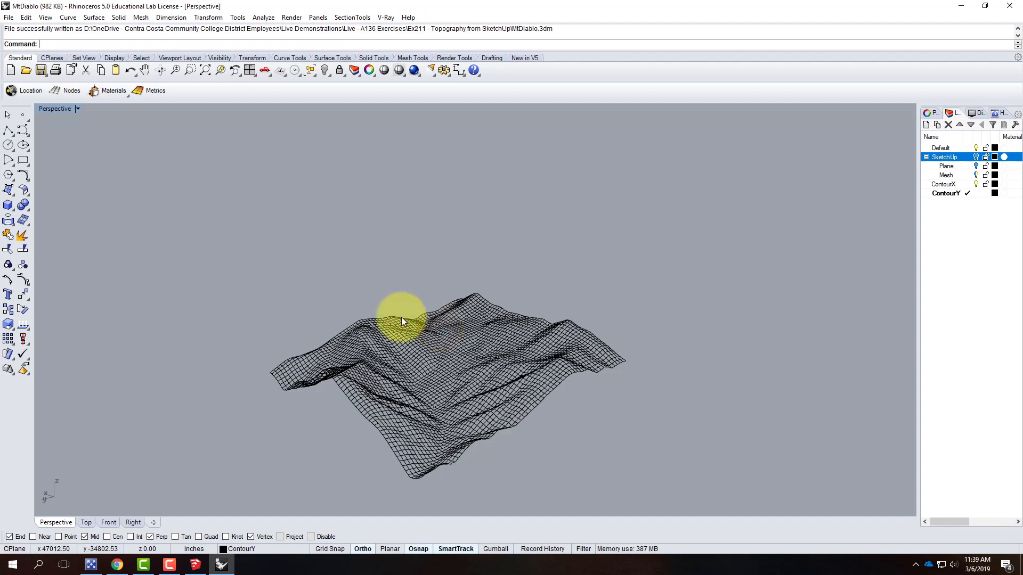
Select all the contour curves in the four-viewport layout and zoom the Top view to the selection
left_click_drag(226, 213, 700, 516)
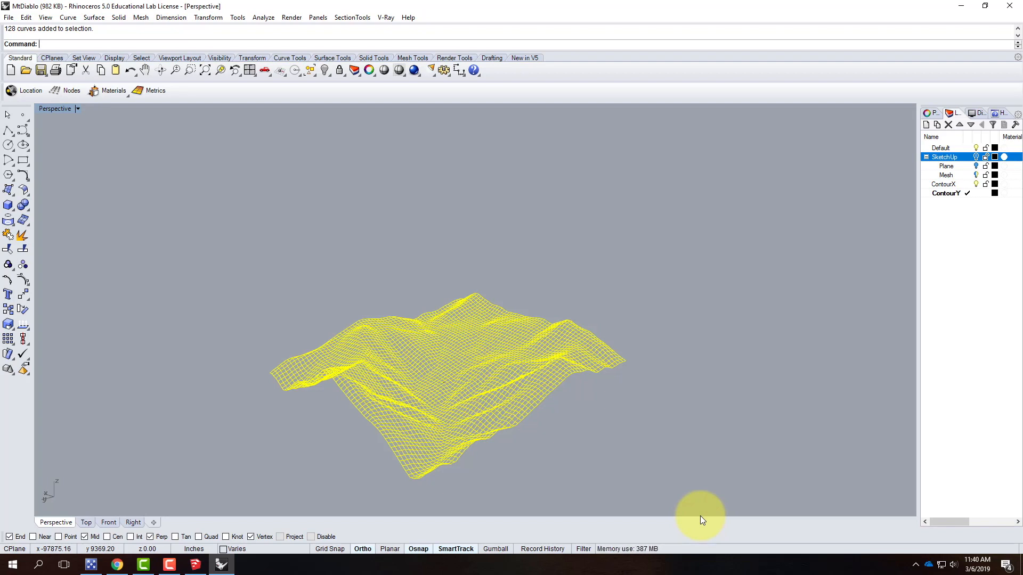
double_click(55, 108)
left_click(360, 239)
scroll(279, 219, "up", 10)
scroll(346, 120, "down", 12)
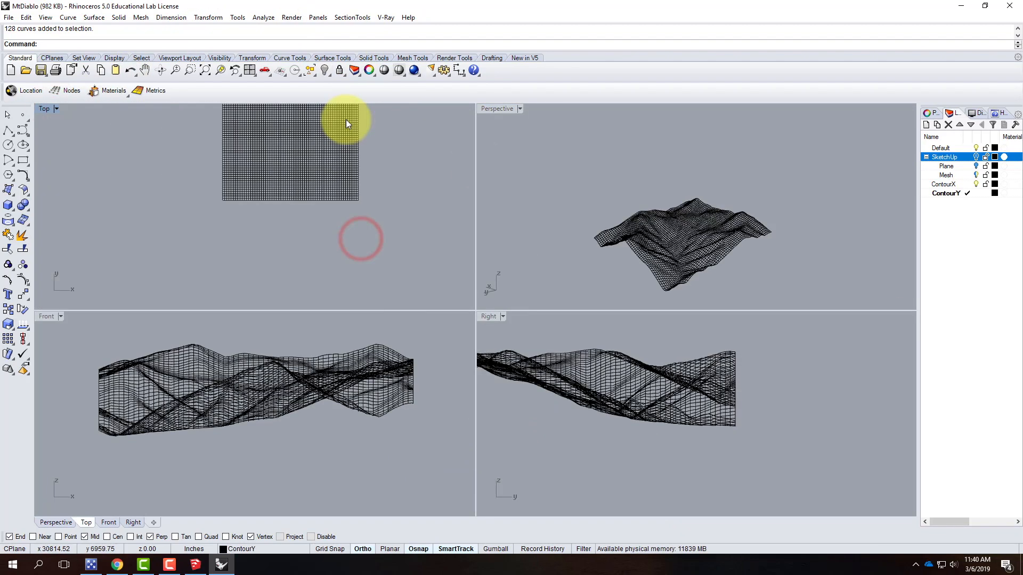
scroll(279, 275, "up", 10)
left_click(616, 142)
left_click_drag(566, 140, 795, 302)
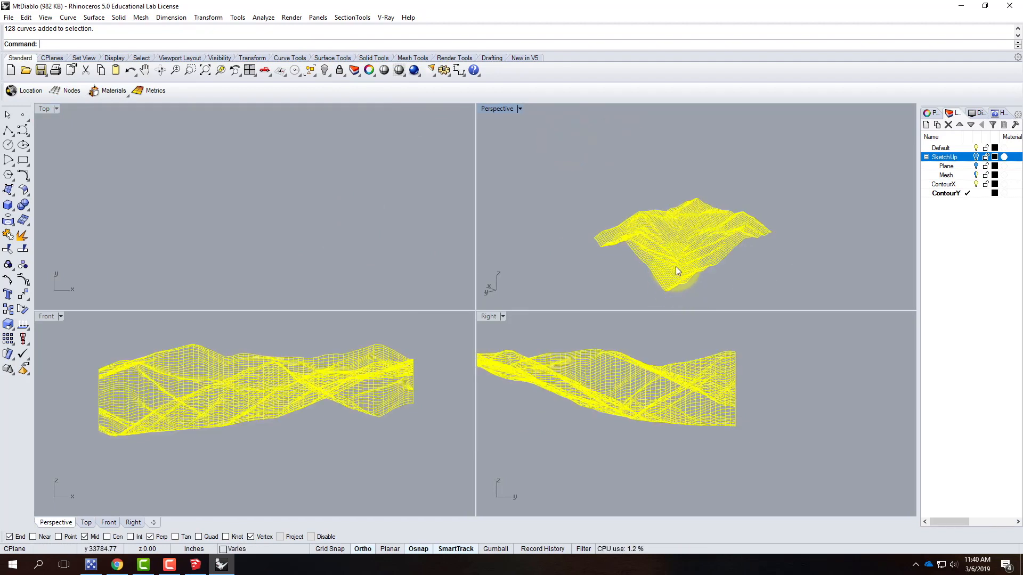
left_click(40, 110)
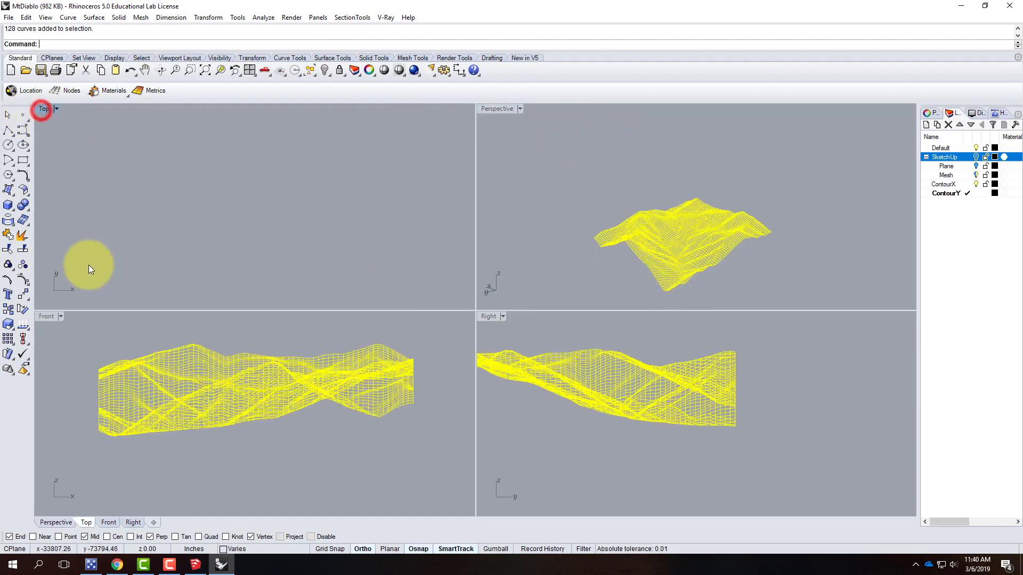
key("Return")
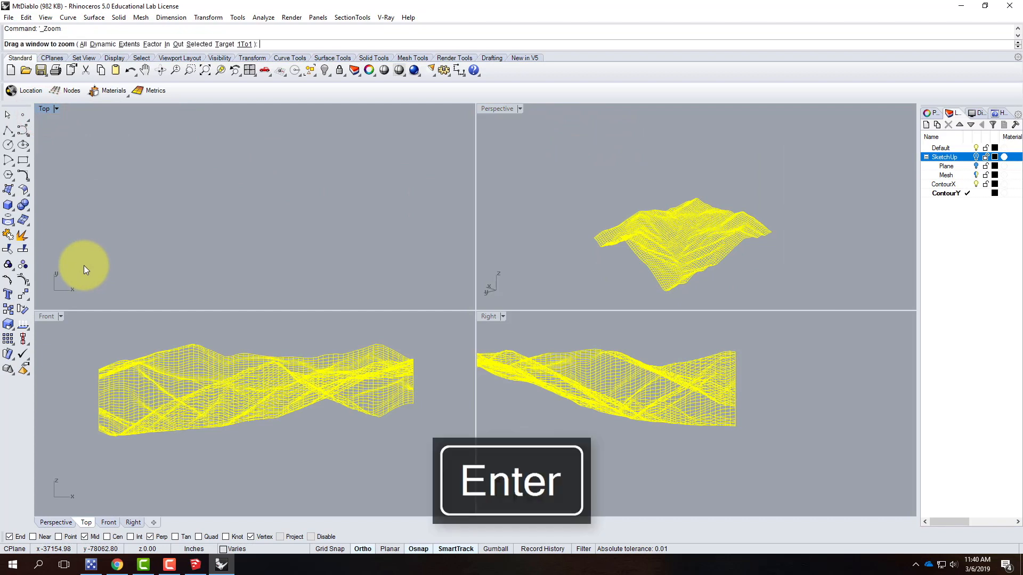
type("s")
key("Return")
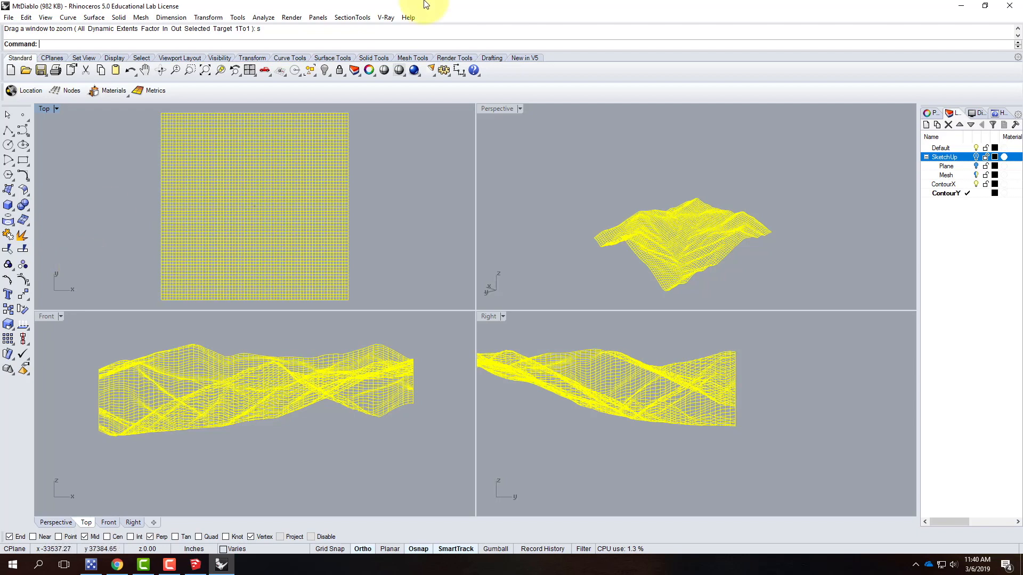
Deselect the curves, create a new layer named CurveNetwork and make it the current layer
left_click(596, 151)
right_click_drag(711, 229, 916, 190)
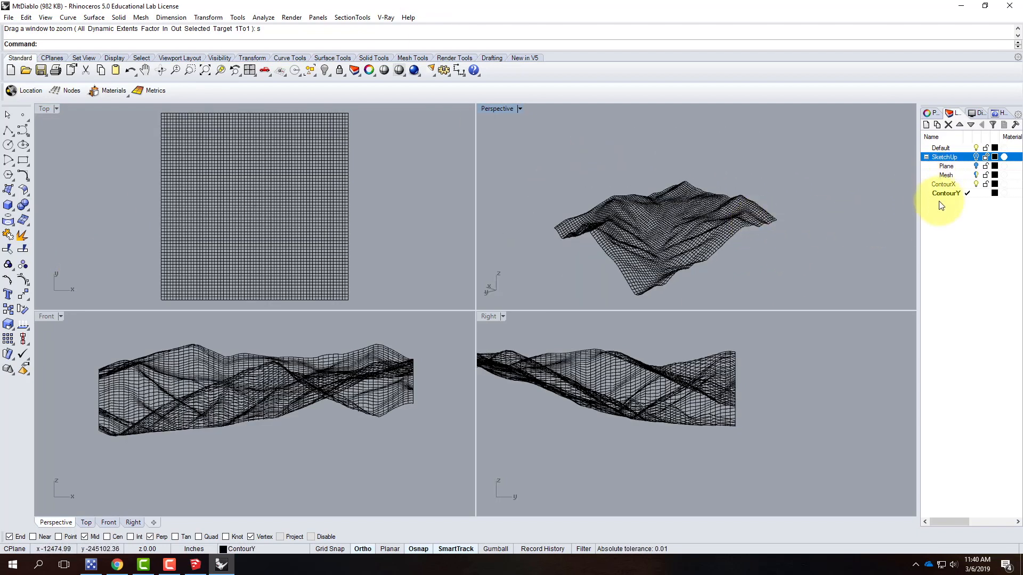
left_click(925, 124)
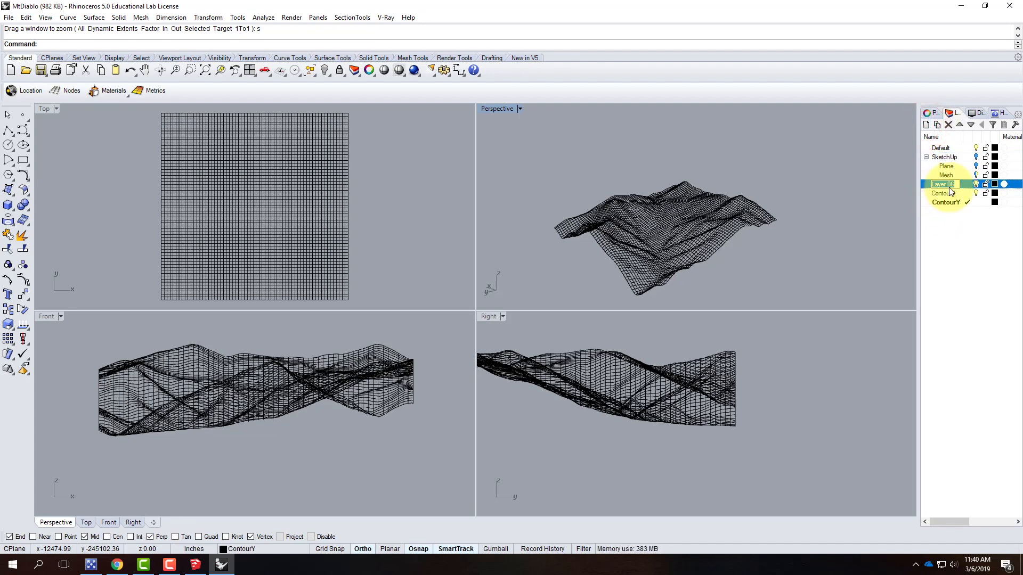
type("CurveNetwork")
key("Return")
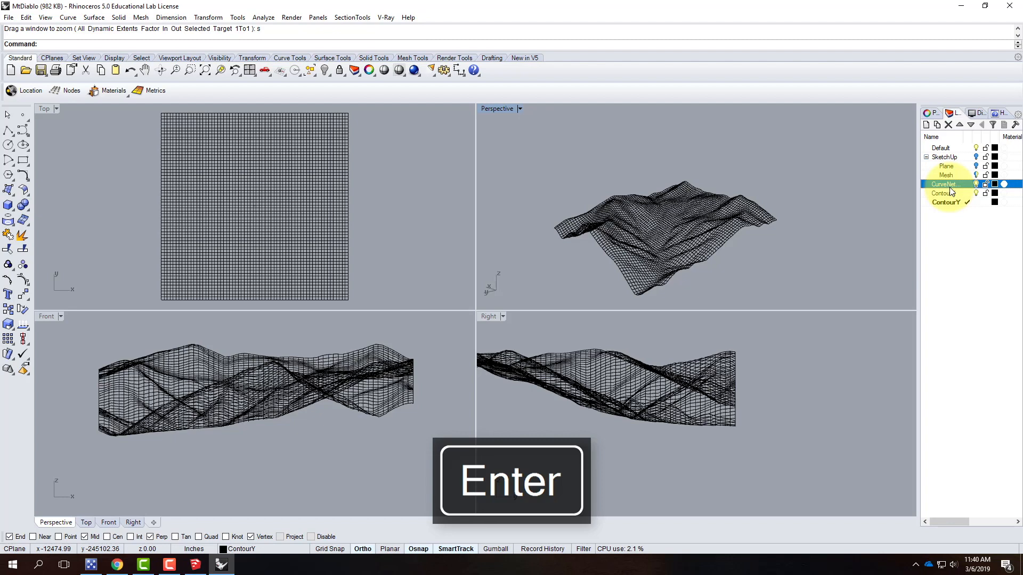
left_click(967, 184)
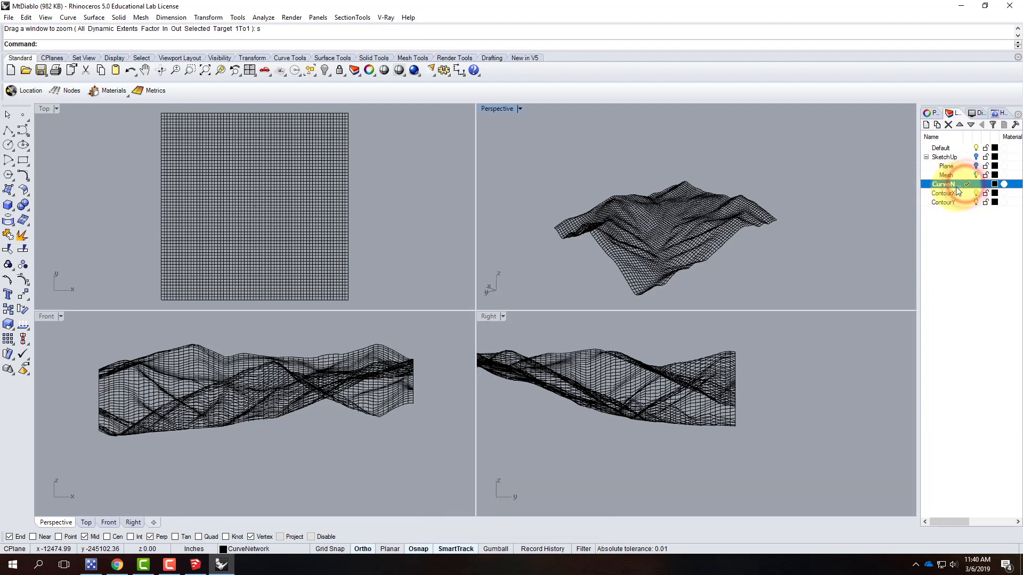
left_click(548, 155)
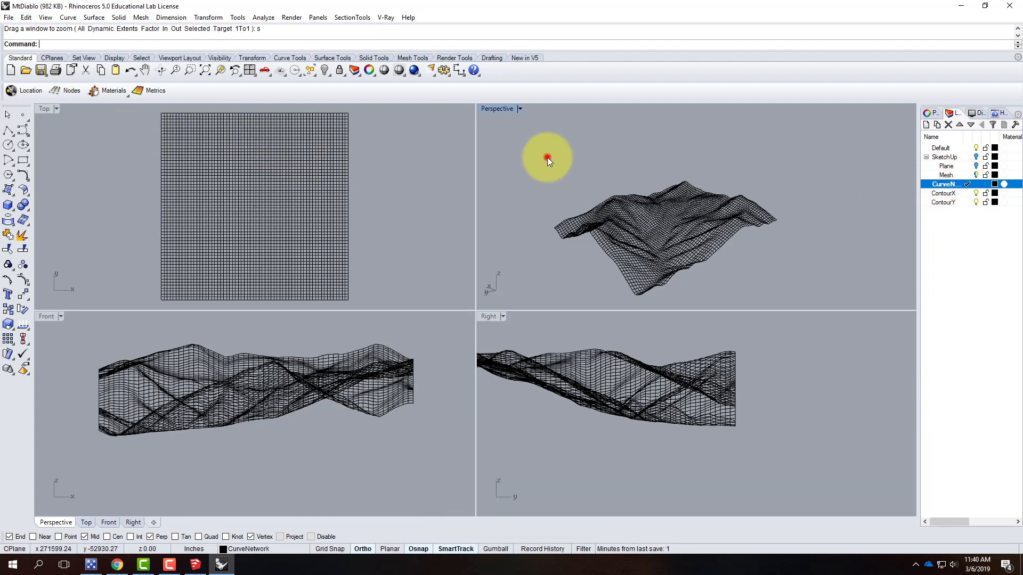
left_click(94, 18)
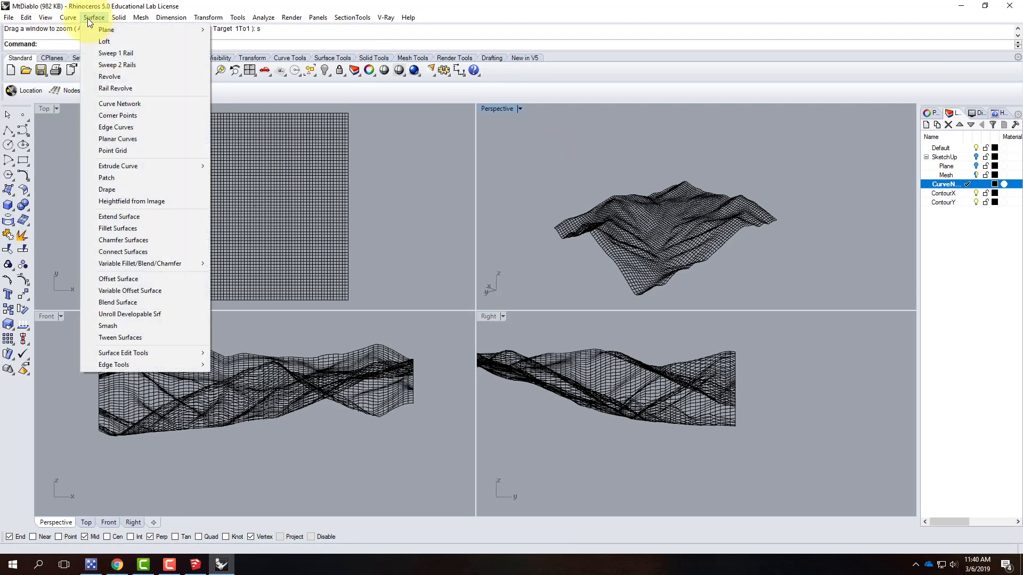
left_click(101, 105)
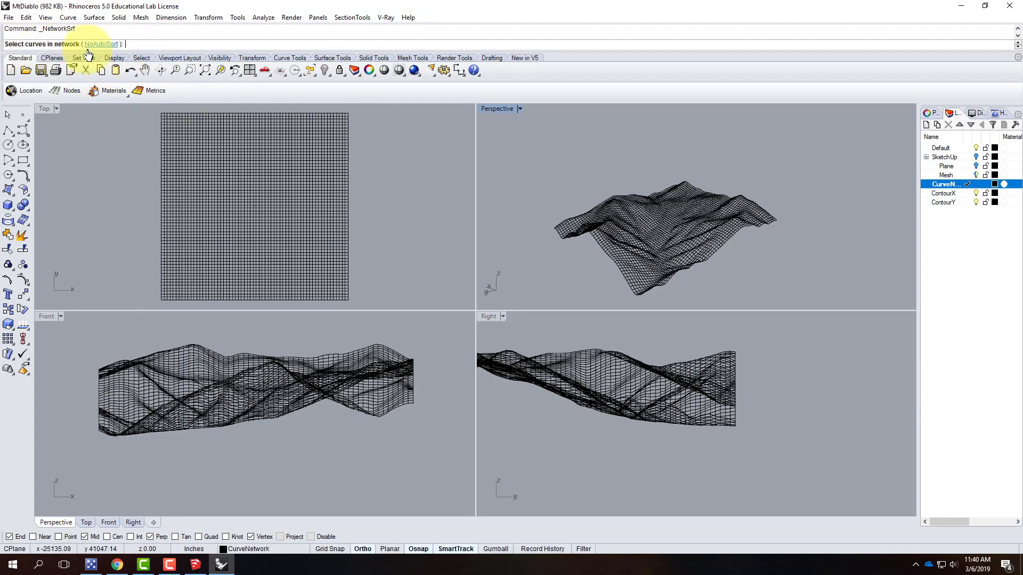
left_click_drag(532, 143, 817, 308)
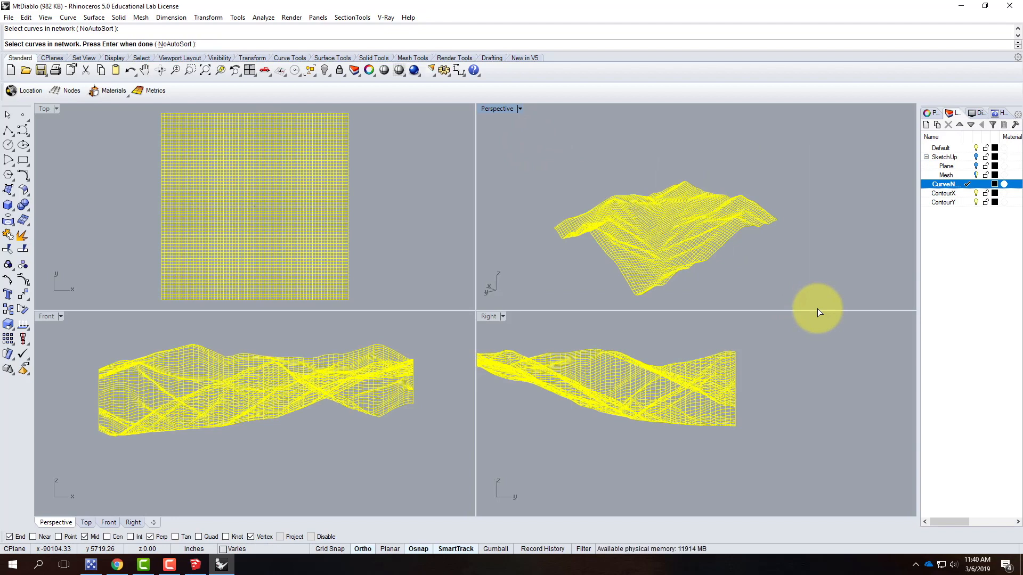
key("Return")
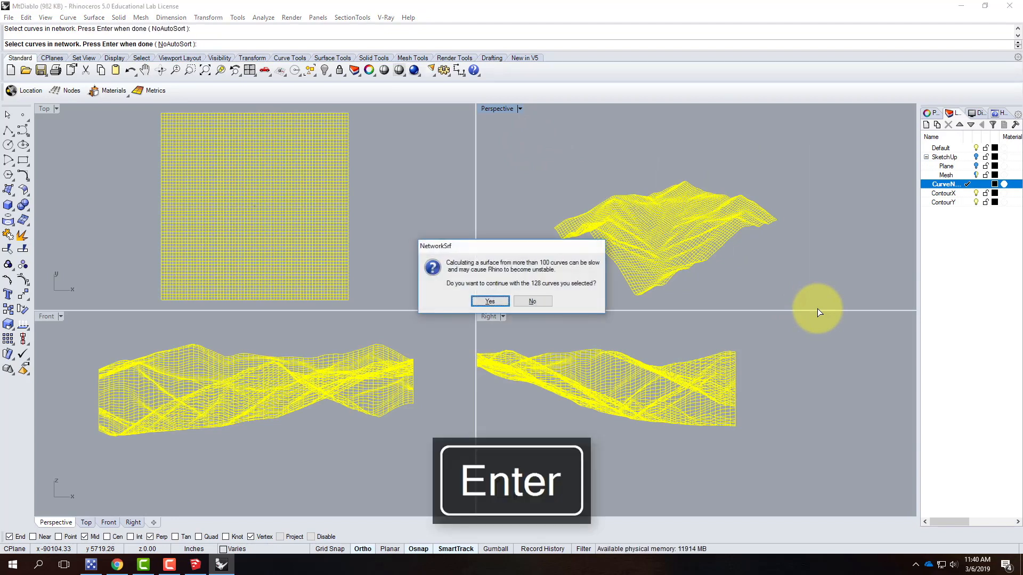
left_click_drag(472, 244, 344, 187)
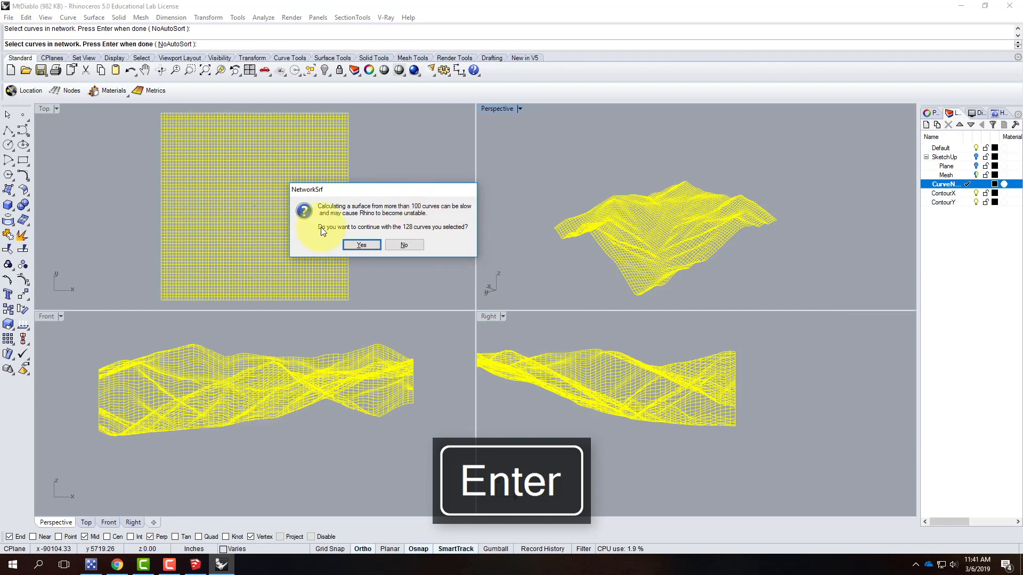
left_click(359, 243)
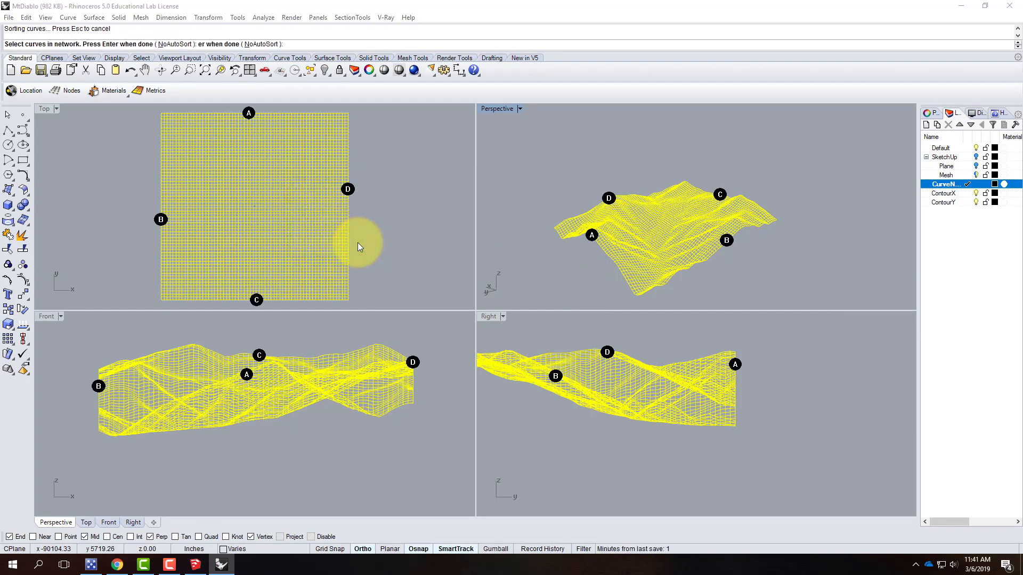
left_click_drag(503, 196, 412, 115)
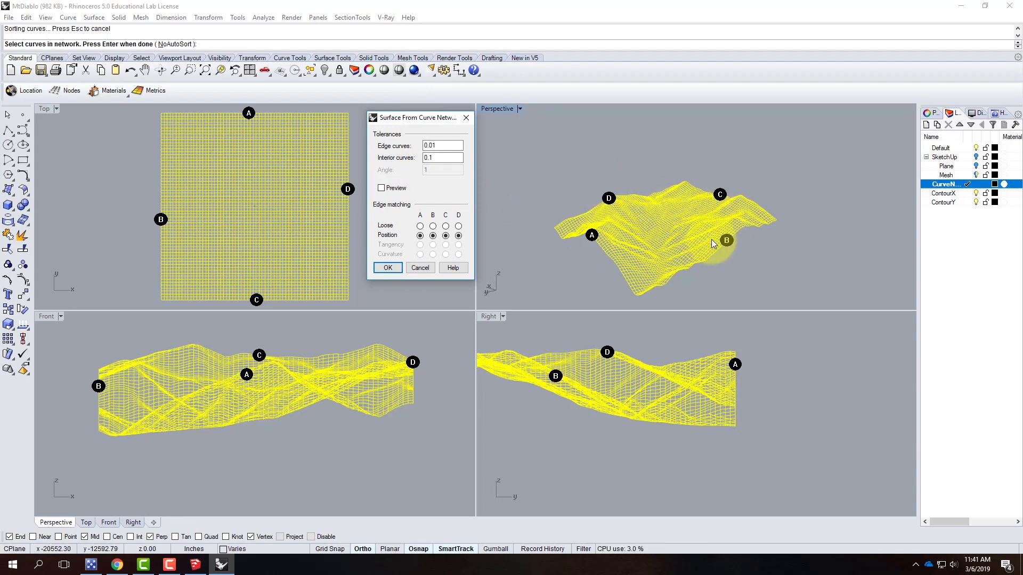
left_click(430, 267)
Copy one of the edge contour curves in place
scroll(677, 285, "up", 5)
left_click(575, 241)
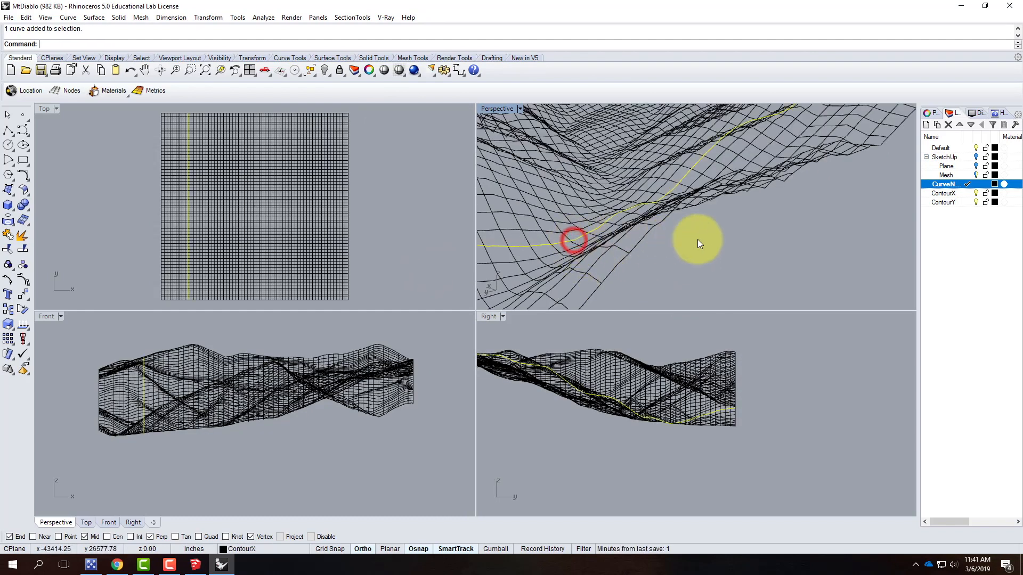
scroll(698, 239, "down", 5)
key("Escape")
left_click(650, 267)
type("copy")
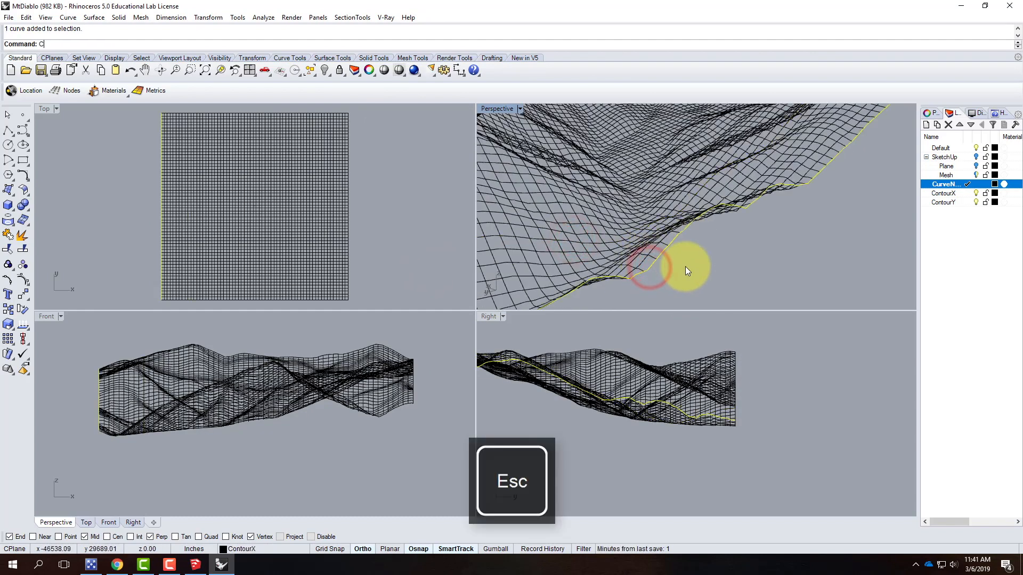
key("Return")
type("i")
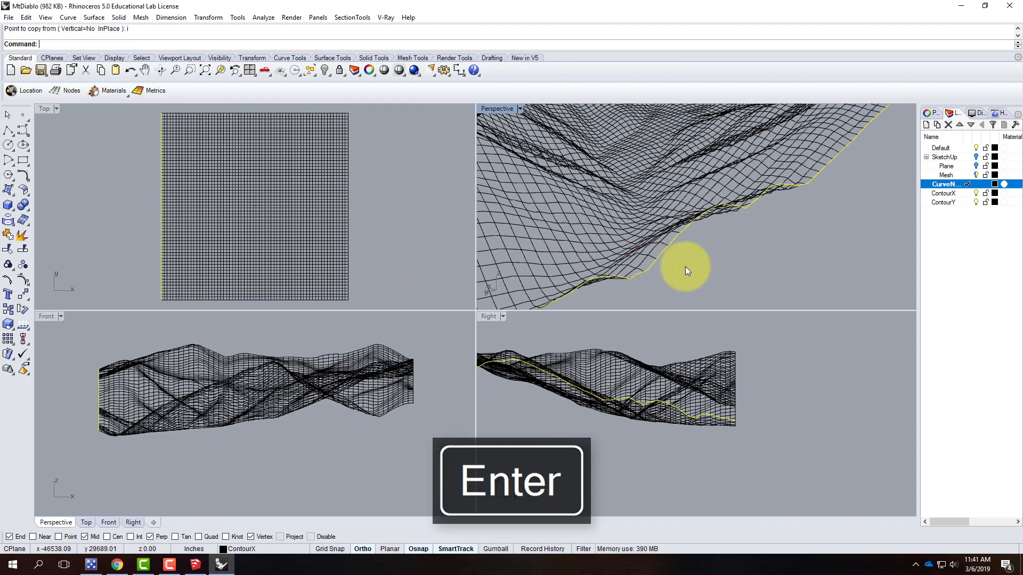
key("Return")
Try to create a network surface from all the contour curves with NetworkSrf
scroll(726, 266, "down", 5)
scroll(725, 271, "down", 1)
left_click_drag(531, 133, 857, 300)
type("networksrf")
key("Return")
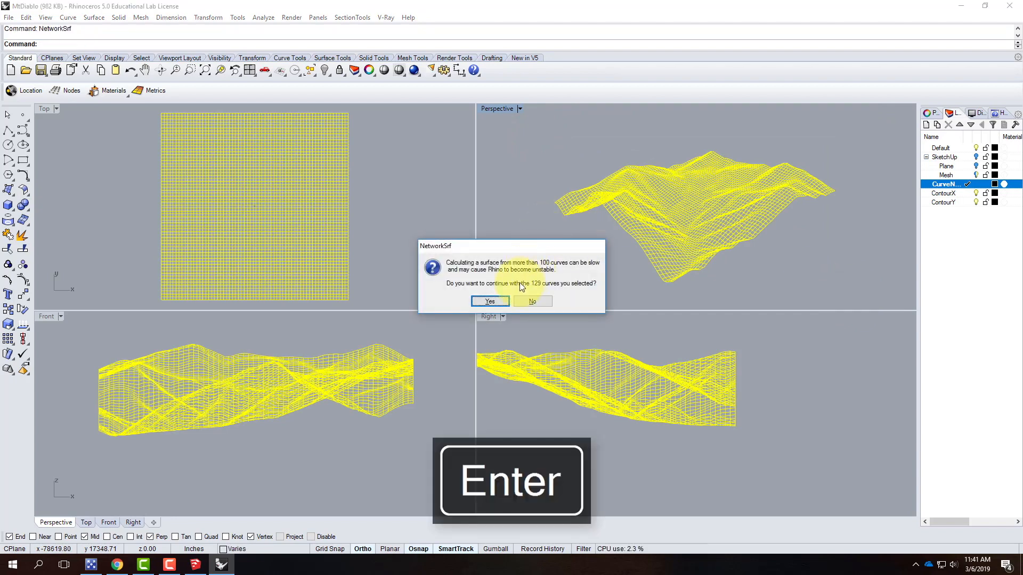
left_click(494, 301)
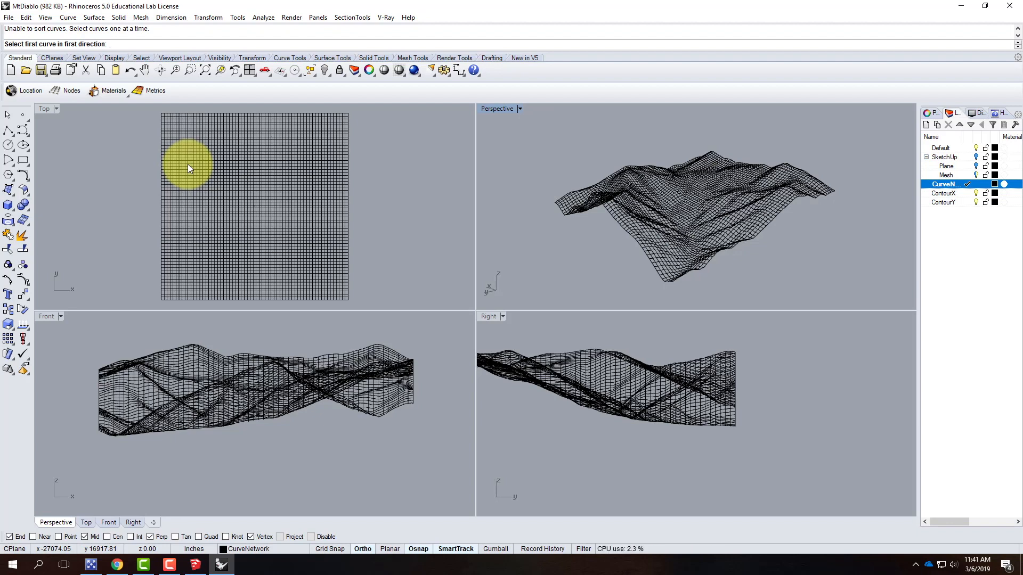
key("Escape")
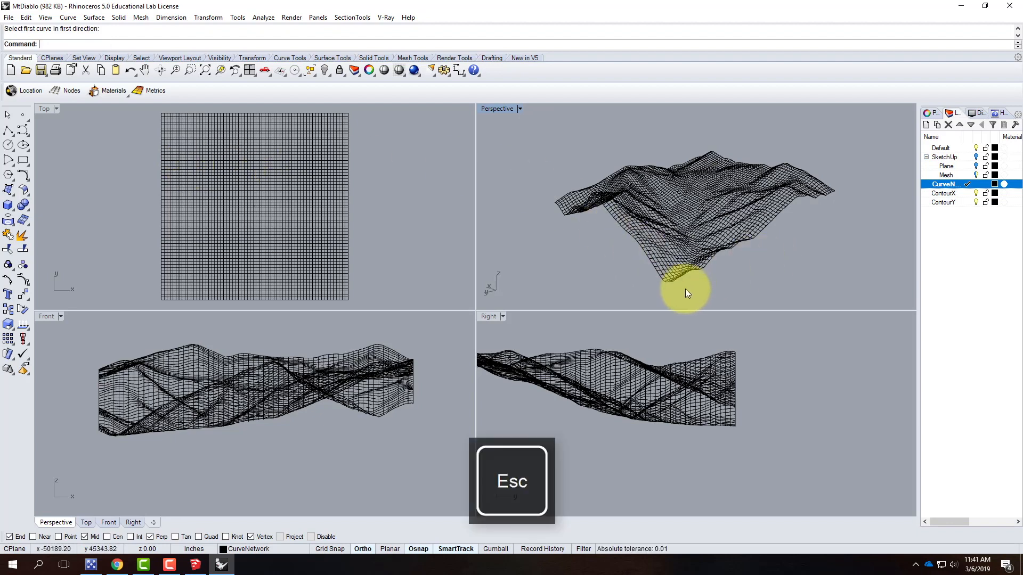
Select the duplicated edge contour curve and delete it
scroll(703, 267, "up", 3)
left_click(726, 245)
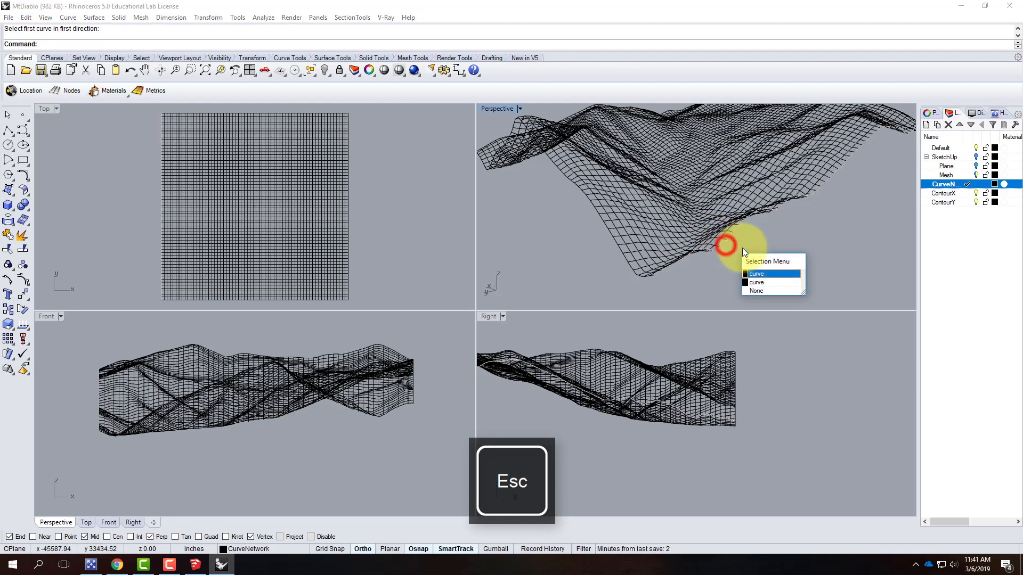
left_click(758, 276)
key("Delete")
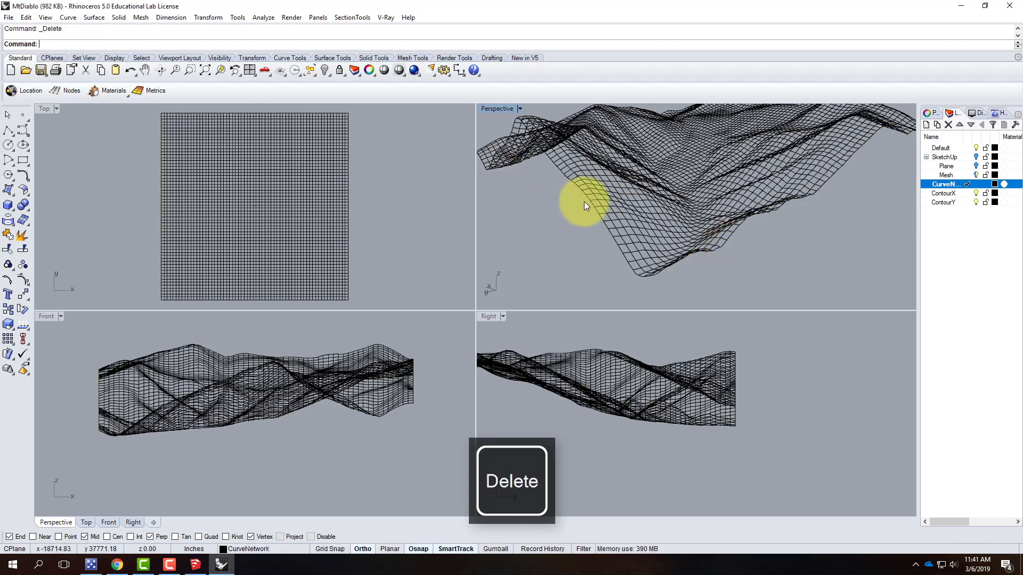
Orbit the Perspective view and select overlapping contour curves to check for duplicates
scroll(584, 201, "down", 3)
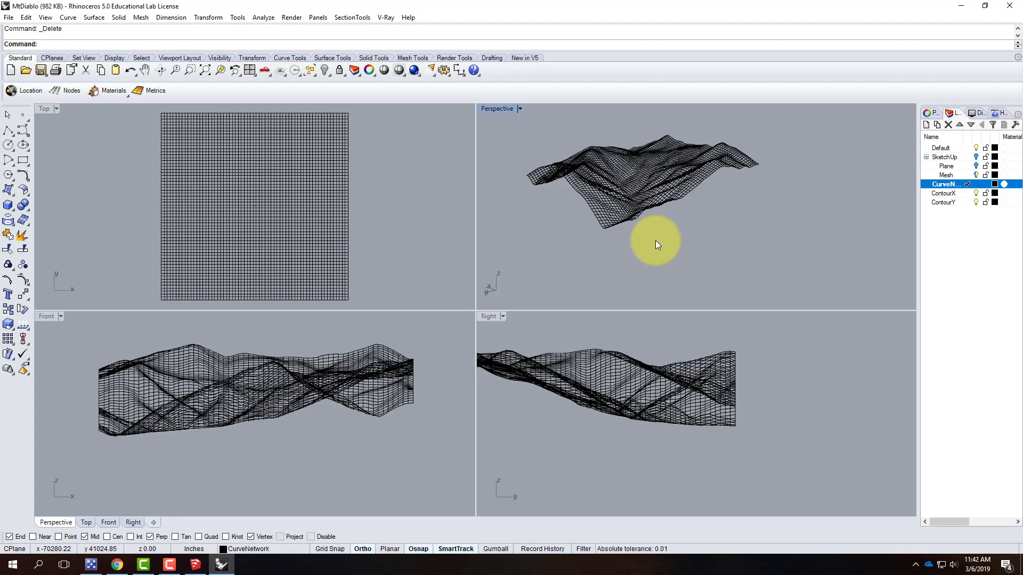
scroll(655, 241, "down", 4)
scroll(623, 210, "up", 6)
right_click_drag(597, 169, 682, 194)
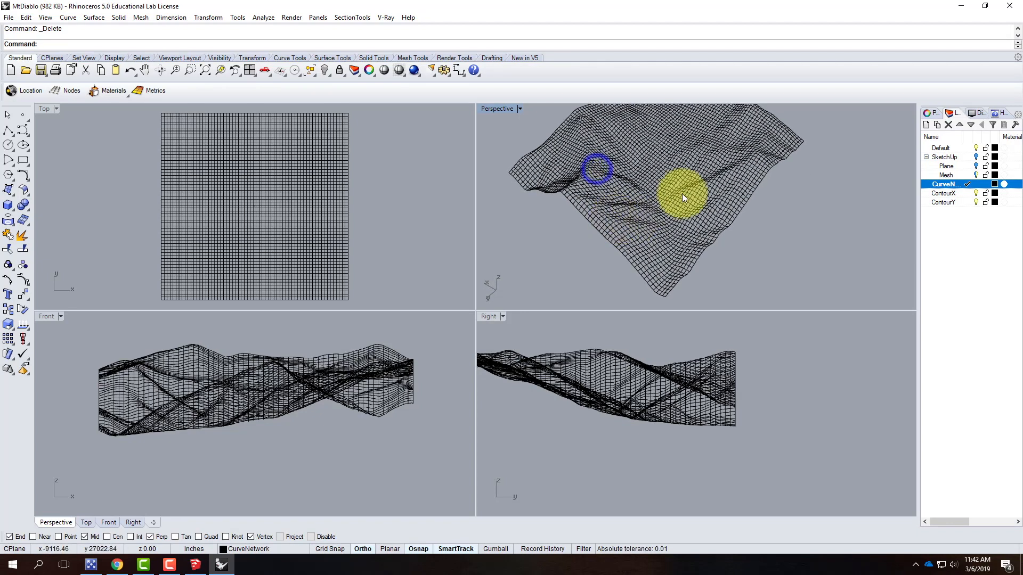
left_click(647, 162)
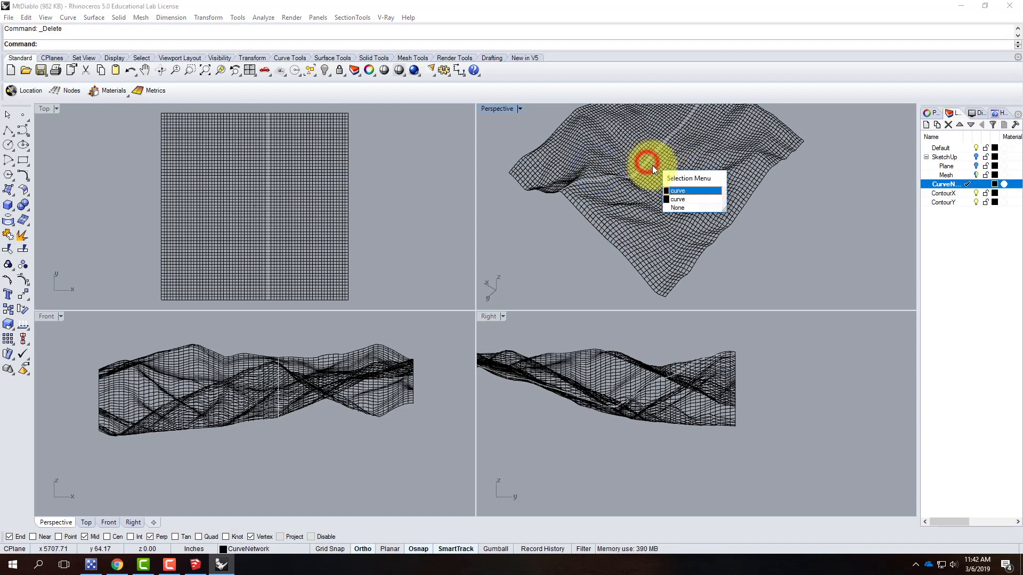
left_click(677, 192)
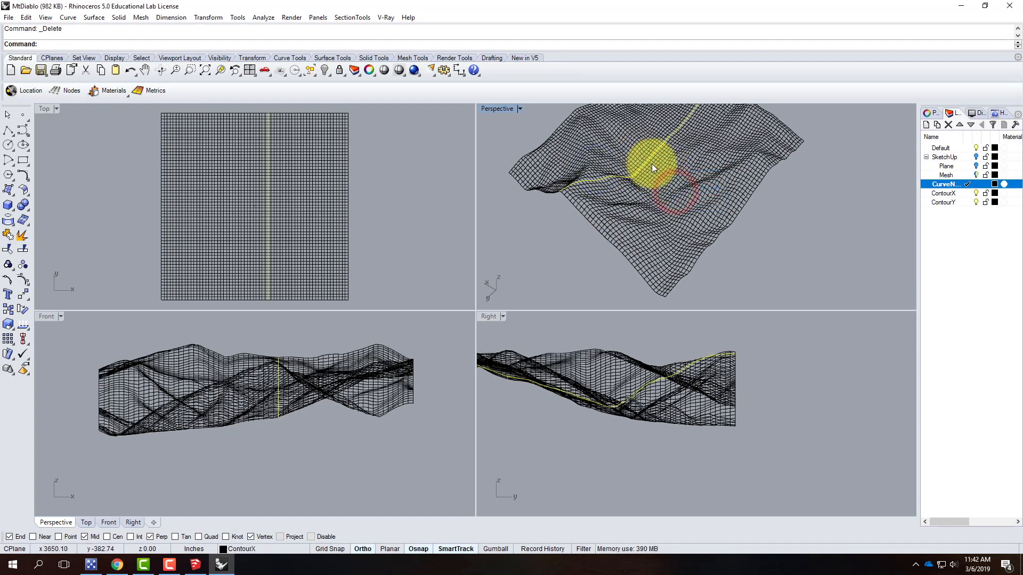
left_click(651, 164, "shift")
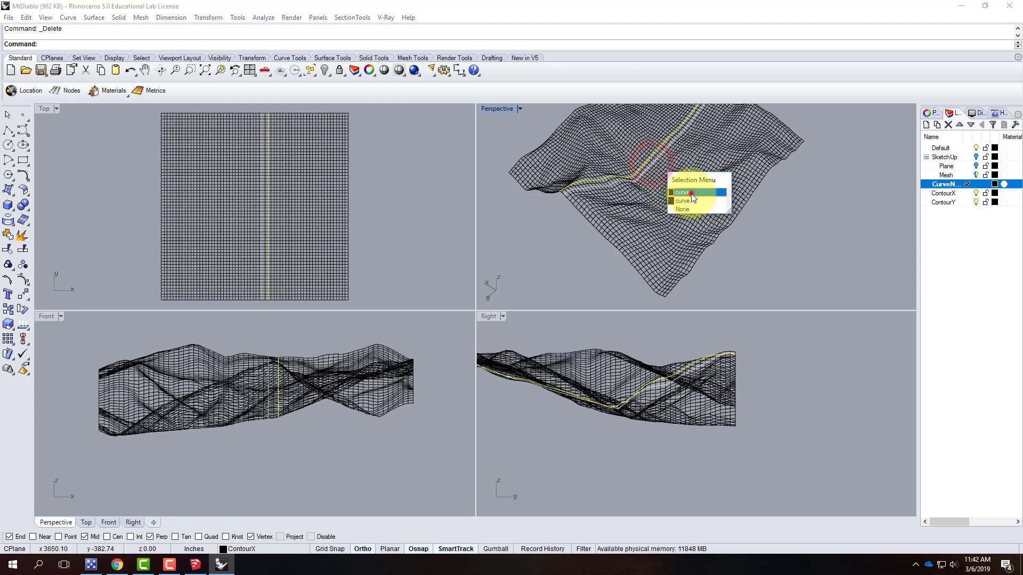
left_click(691, 194)
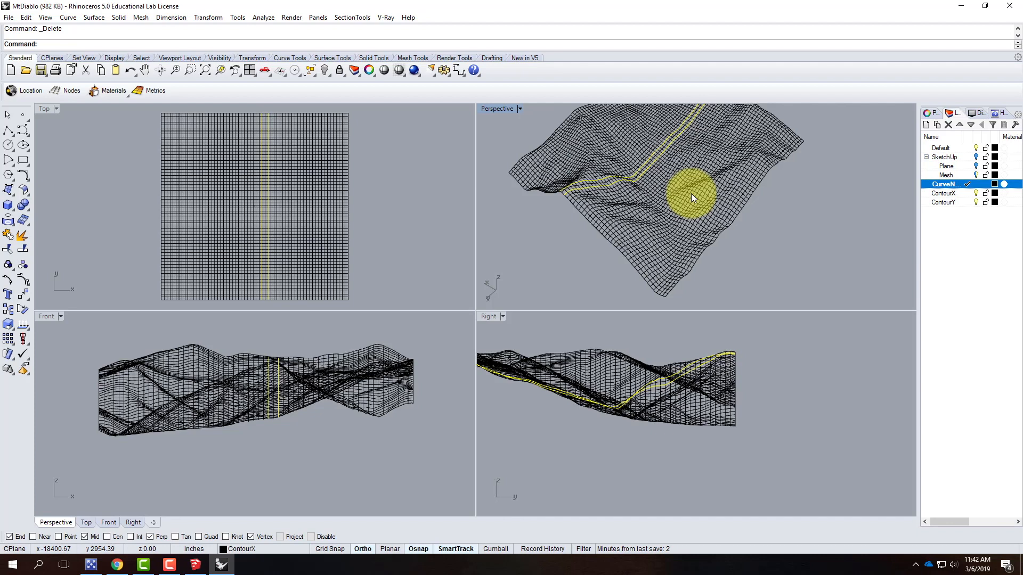
key("Escape")
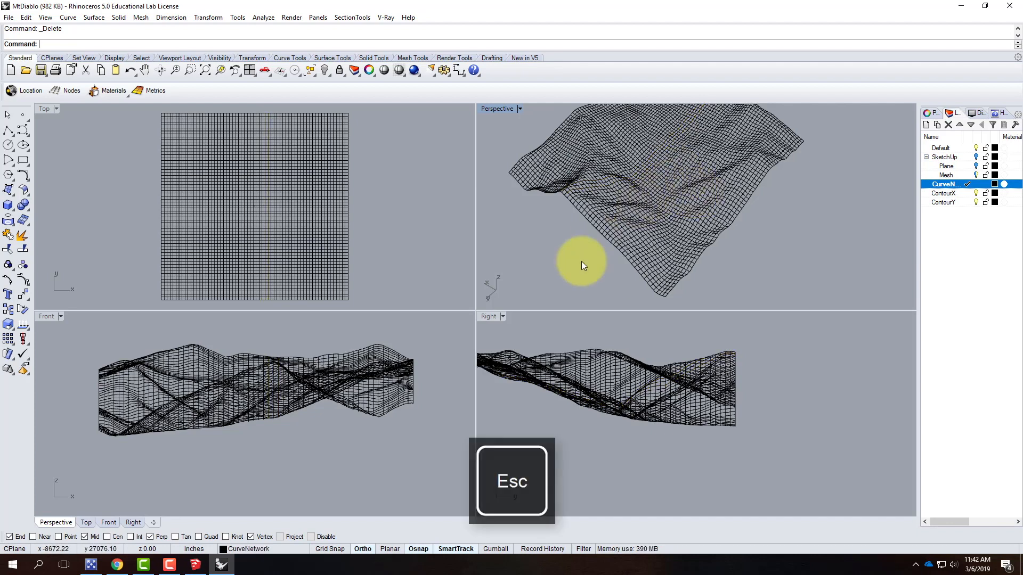
Select all the contour curves and create a Curve Network surface with 0.01 edge and 0.1 interior tolerances
scroll(581, 261, "down", 4)
left_click_drag(520, 137, 720, 315)
left_click(94, 18)
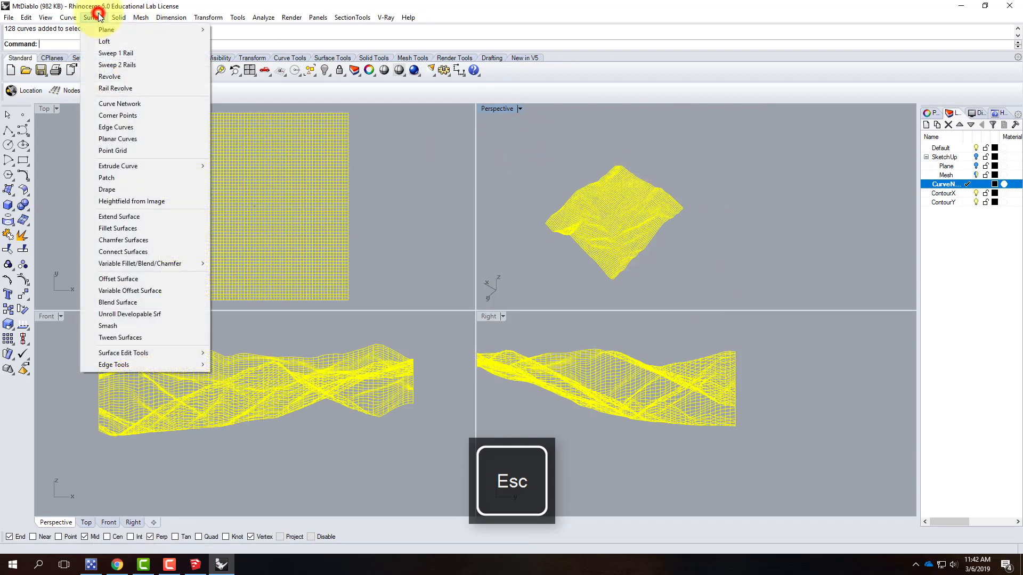
left_click(228, 18)
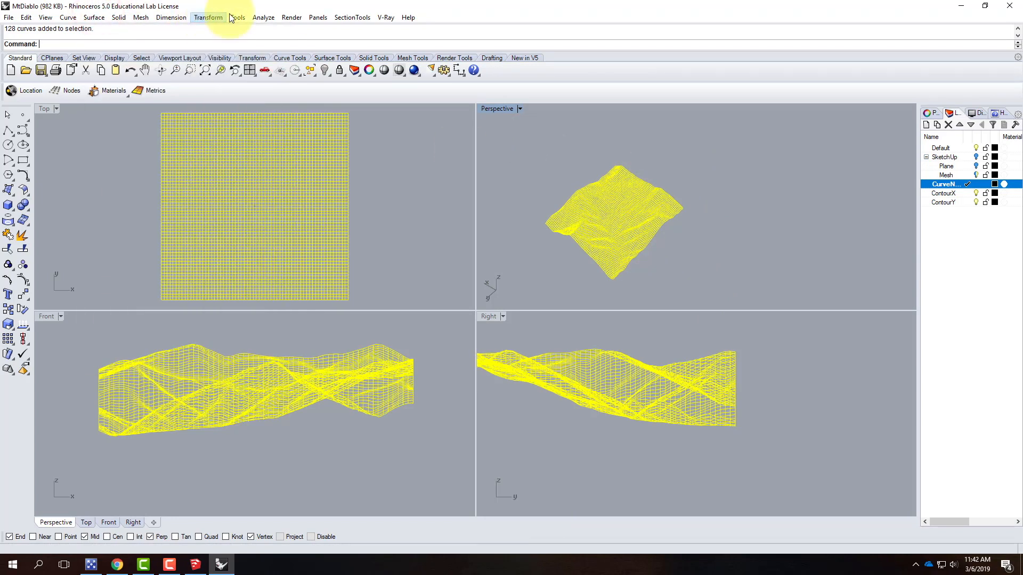
left_click(94, 18)
left_click(129, 104)
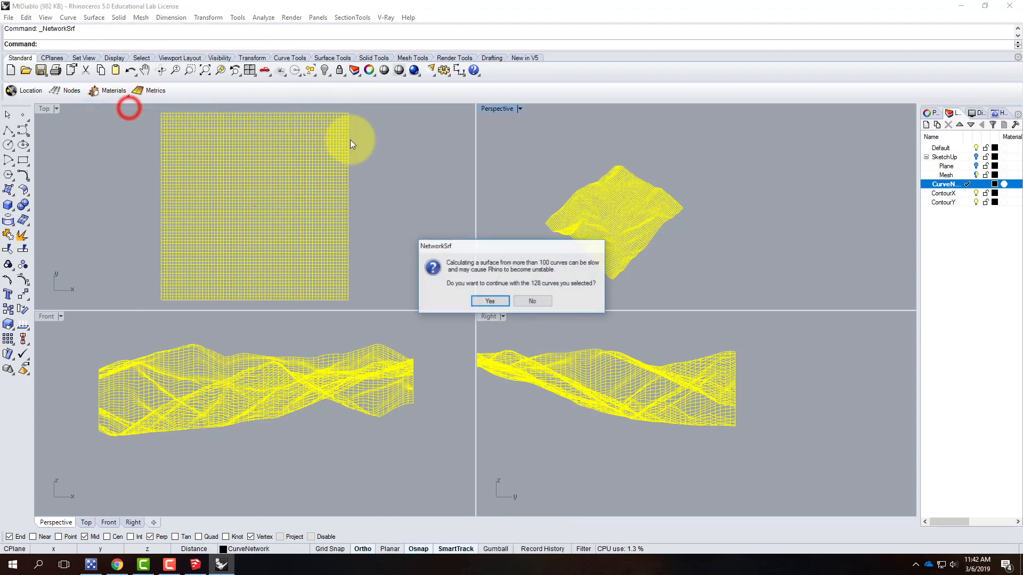
left_click(491, 301)
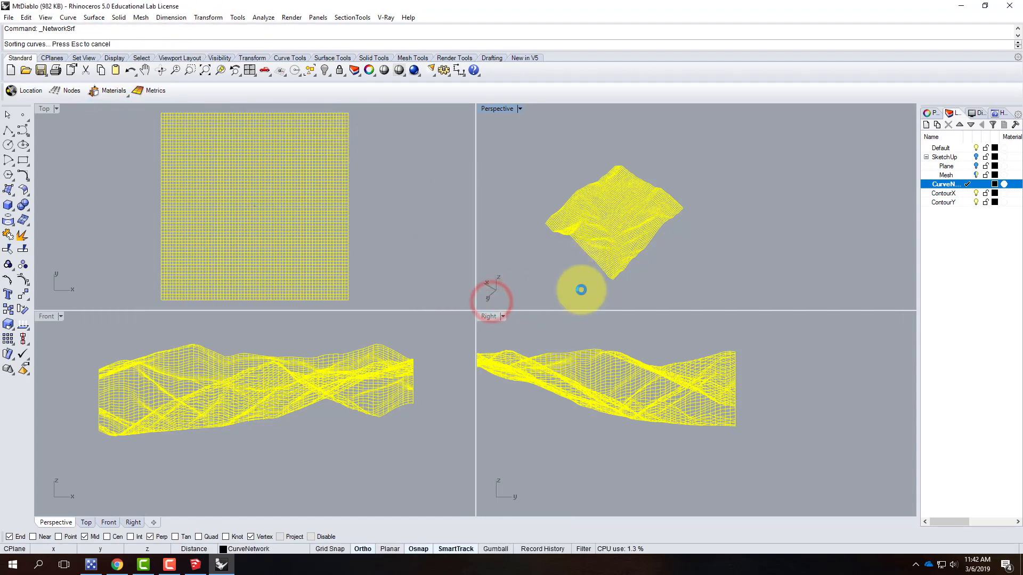
left_click_drag(421, 118, 341, 109)
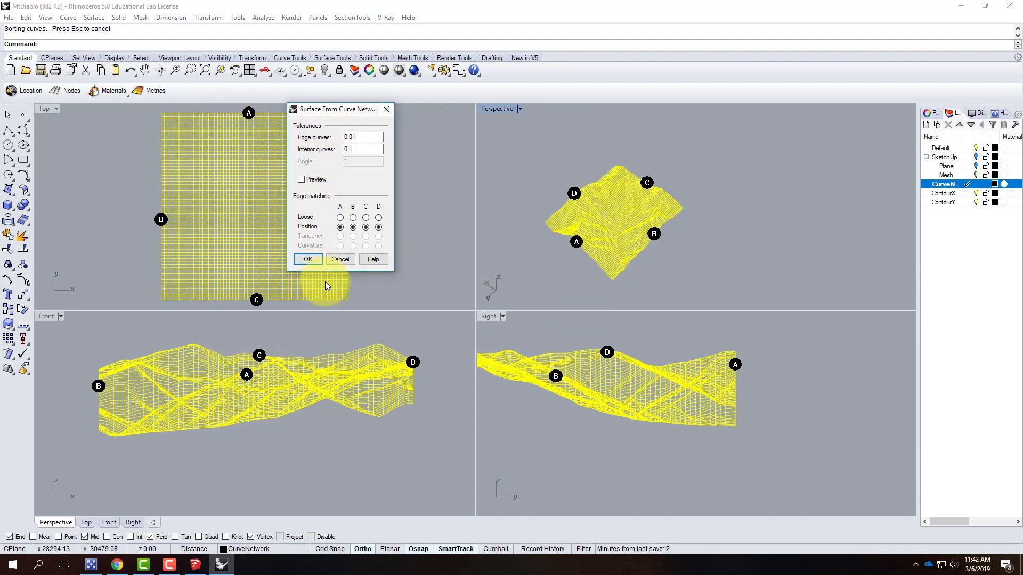
left_click(308, 259)
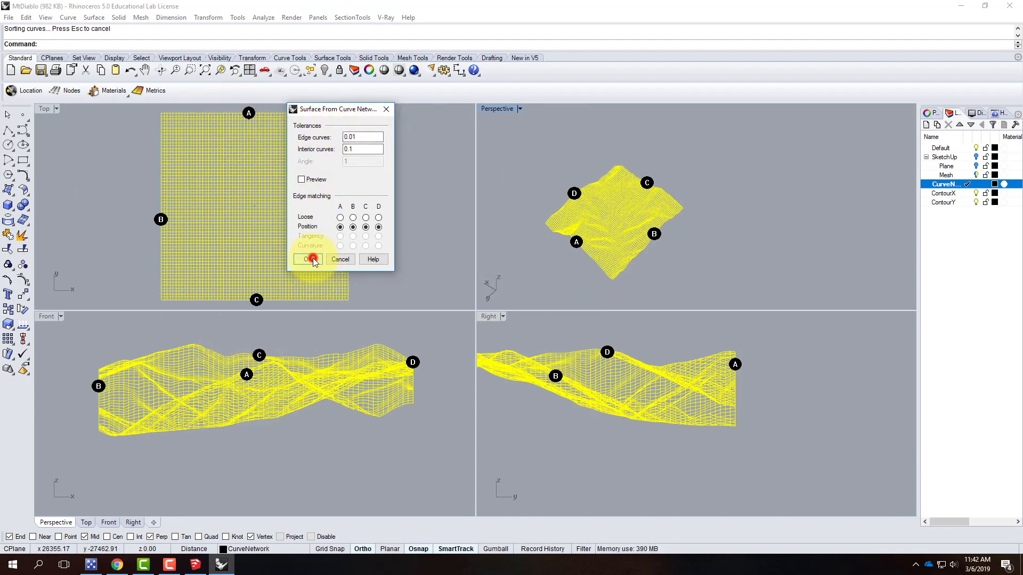
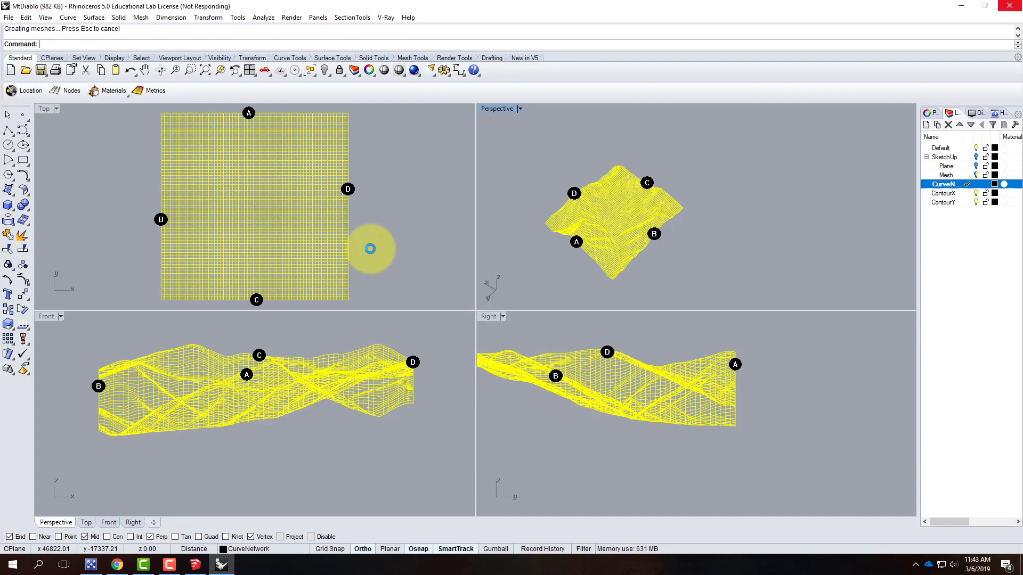
left_click(170, 565)
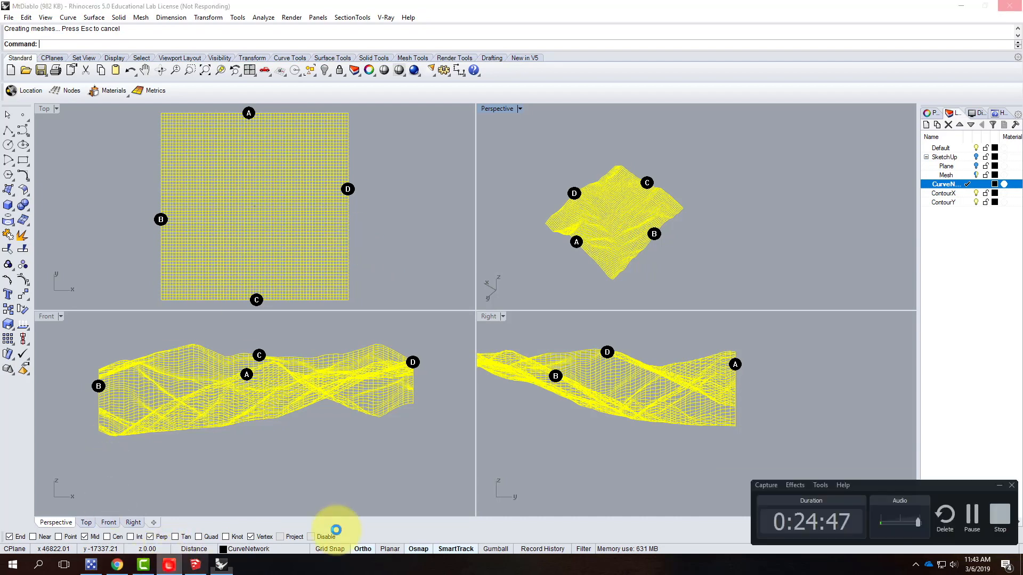
left_click(973, 513)
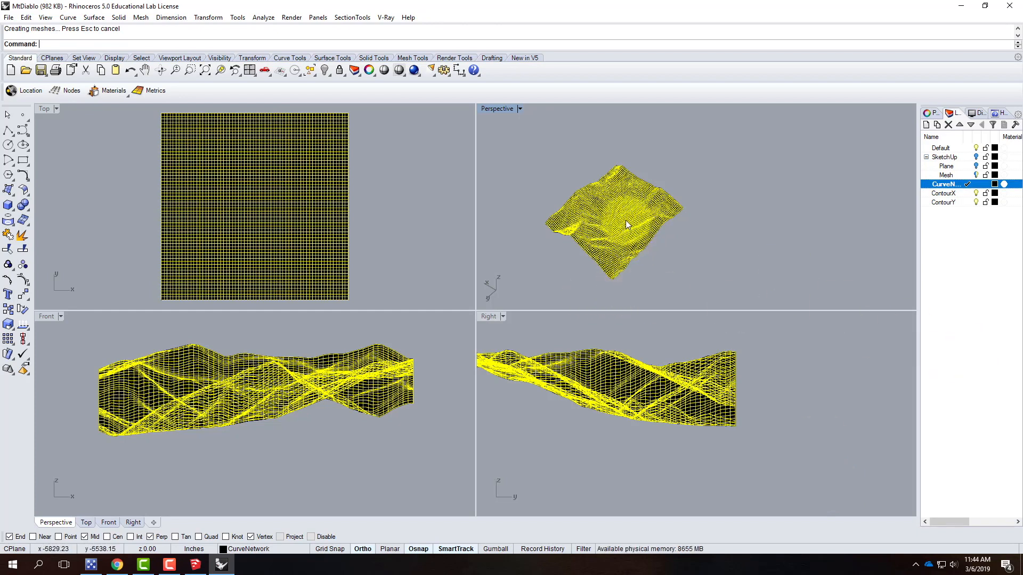
Rebuild the network surface with a point count of 200 in U and 200 in V
scroll(626, 220, "up", 1)
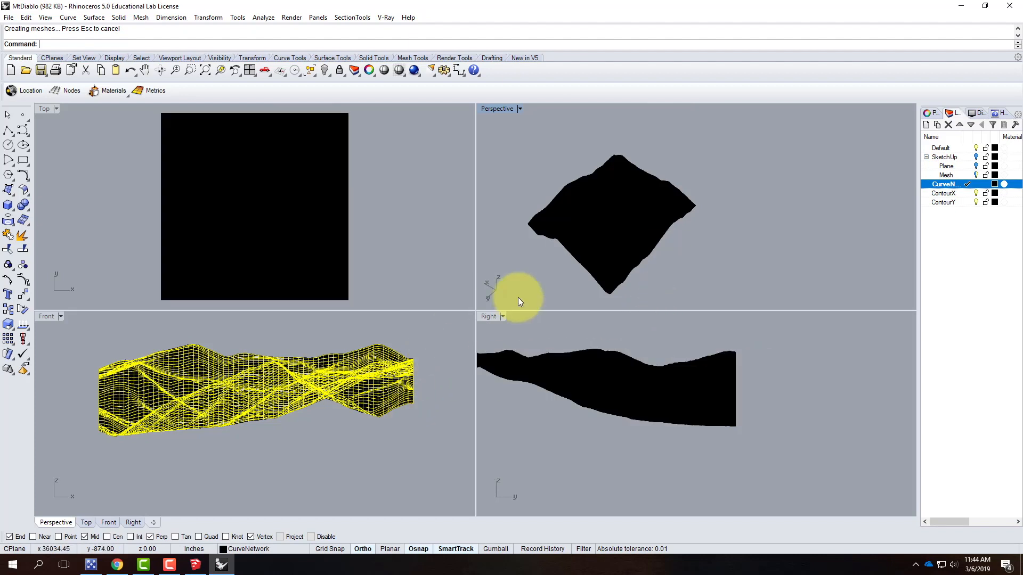
left_click(615, 211)
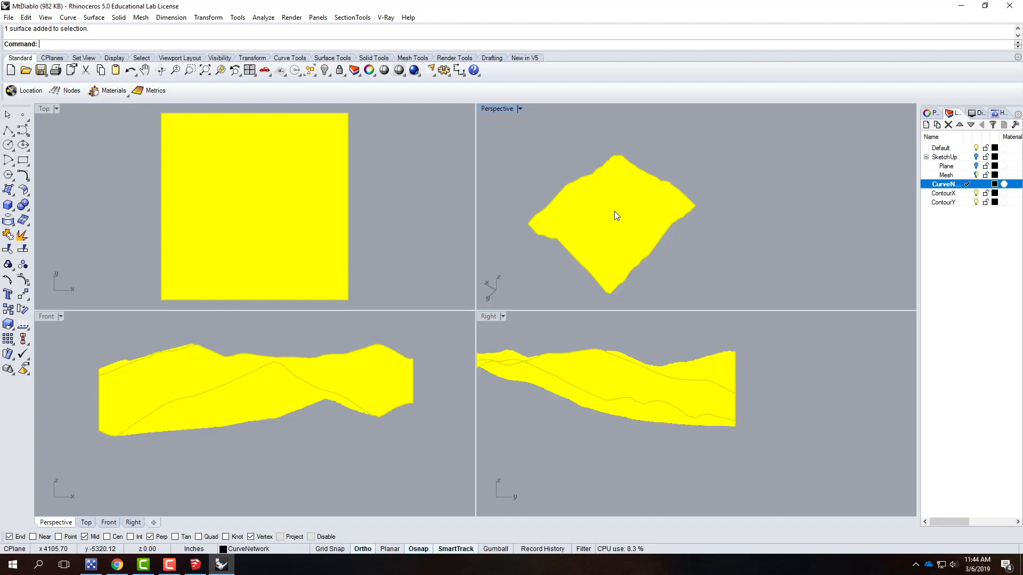
left_click(25, 17)
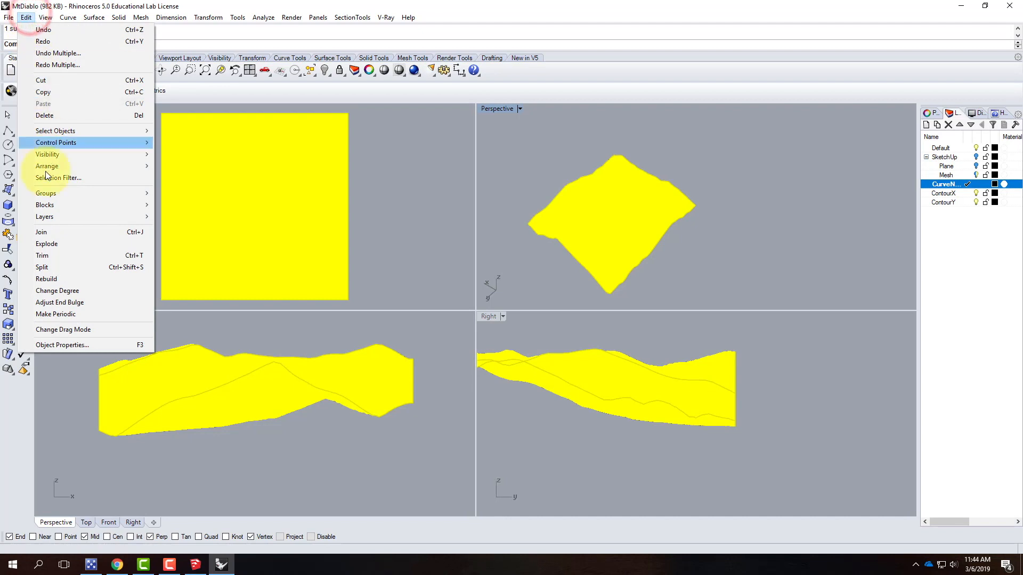
left_click(73, 282)
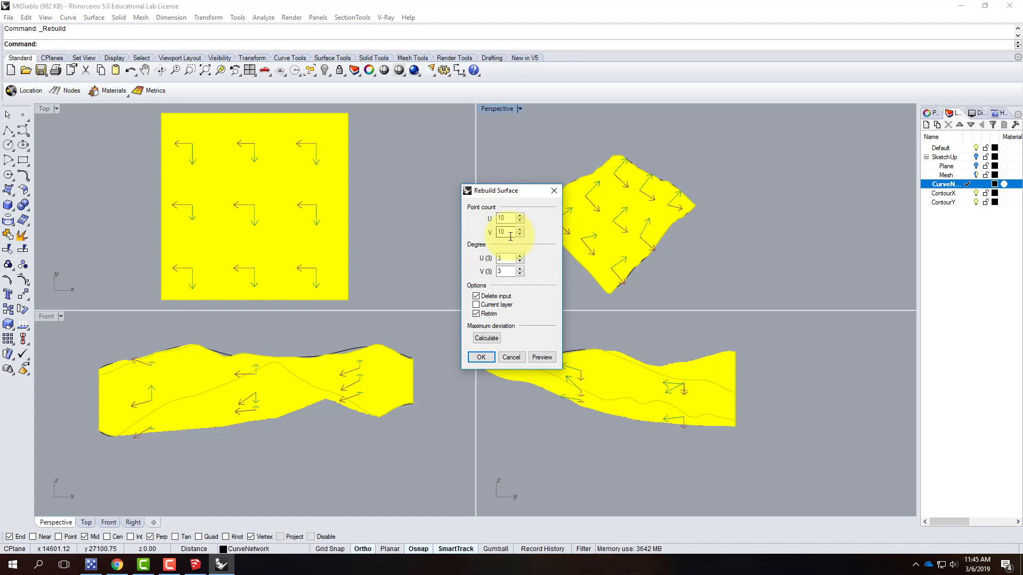
left_click(508, 216)
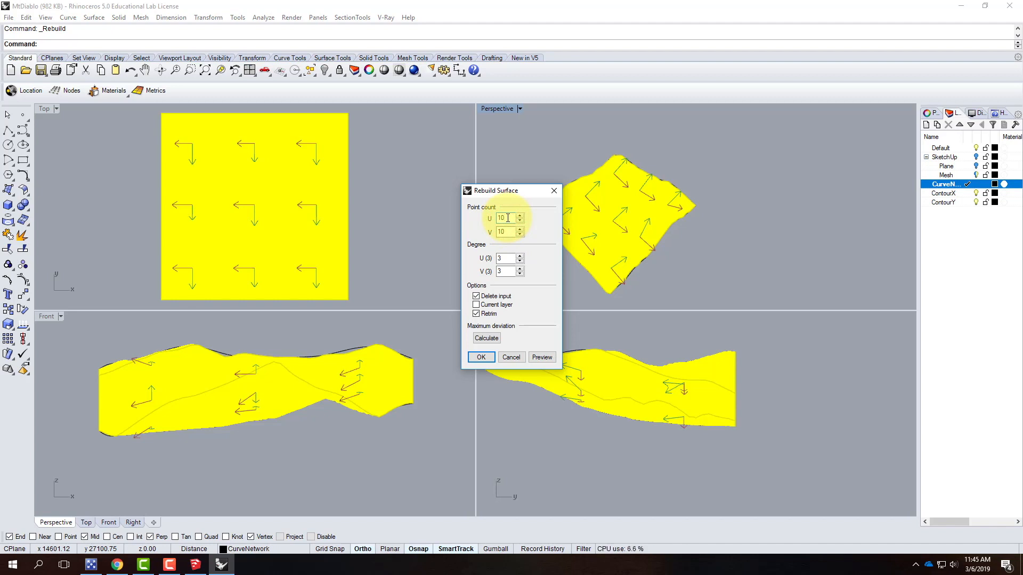
double_click(508, 217)
type("200")
key("Return")
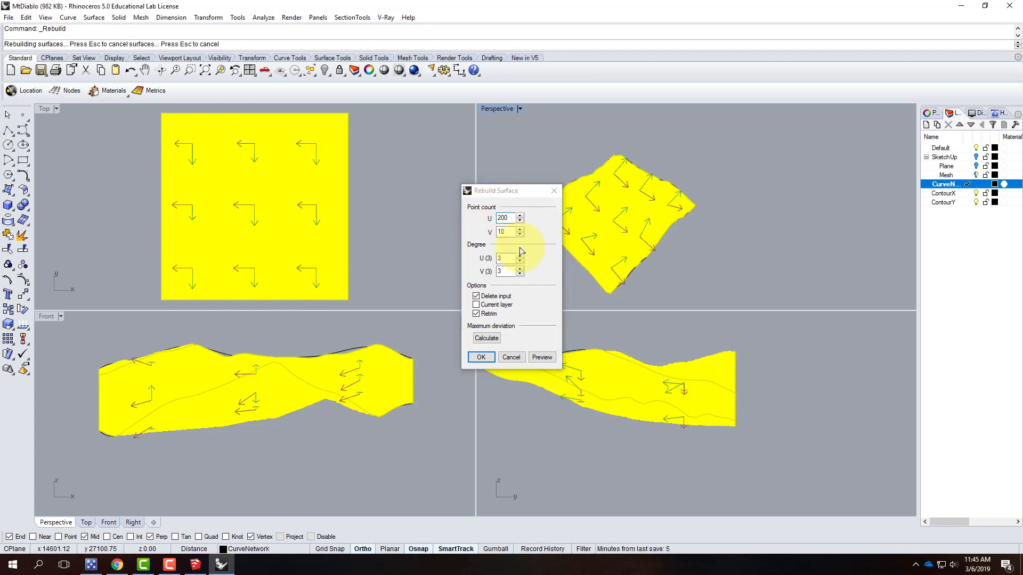
double_click(504, 231)
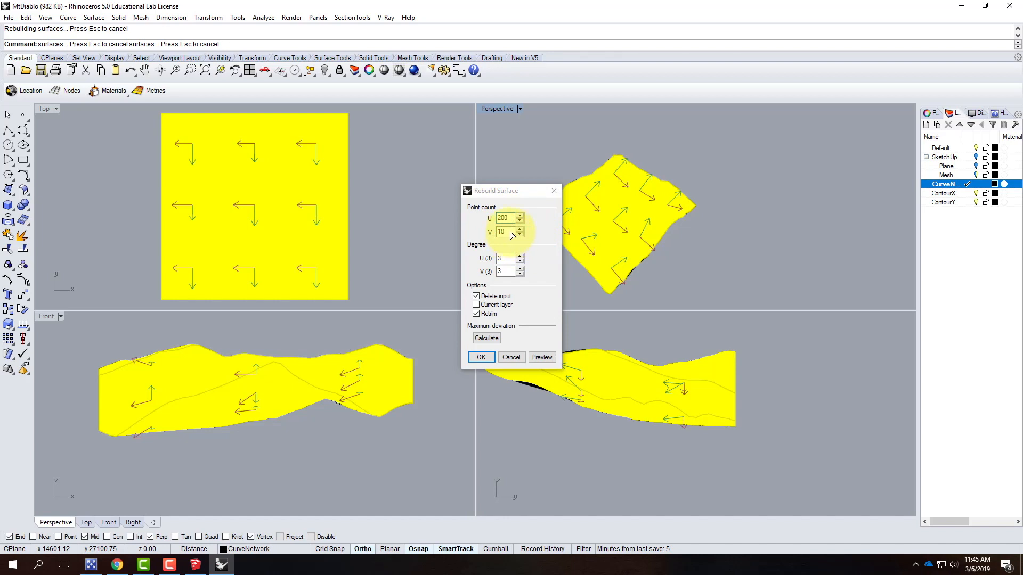
left_click_drag(507, 231, 496, 231)
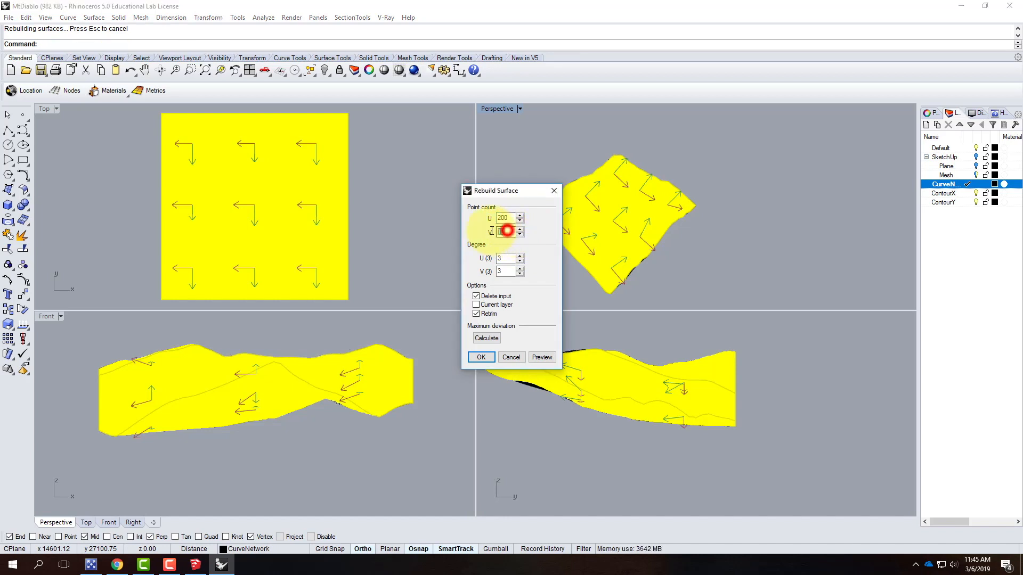
type("200")
left_click(501, 219)
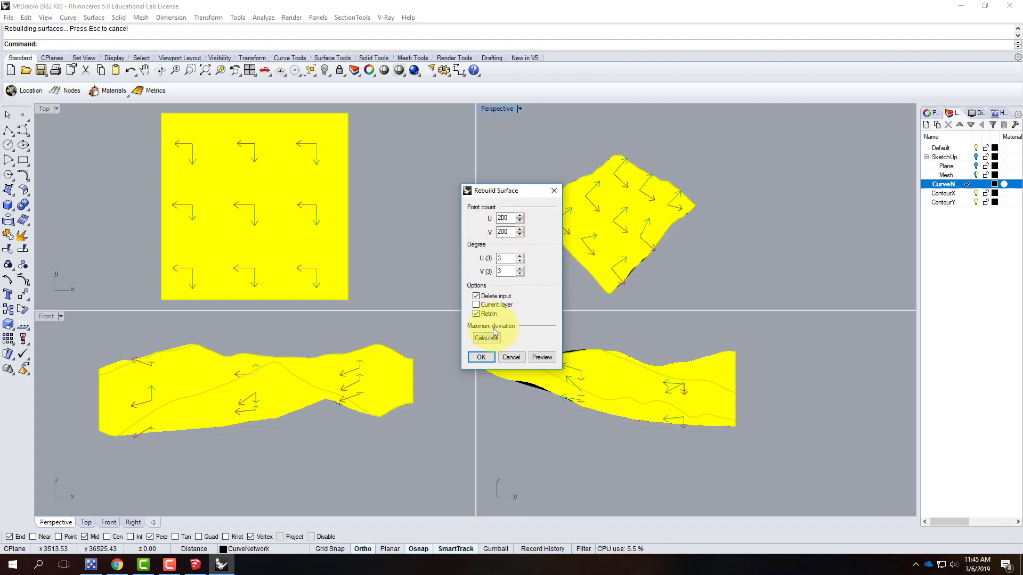
left_click(481, 359)
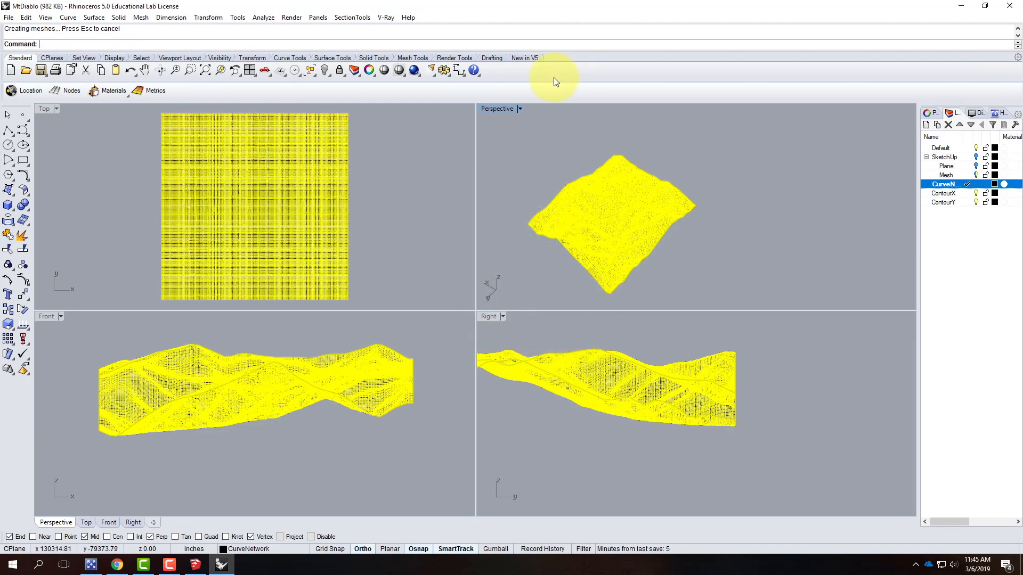
Inspect the rebuilt terrain surface by orbiting and zooming in the maximized Perspective view
left_click(535, 146)
scroll(648, 202, "up", 4)
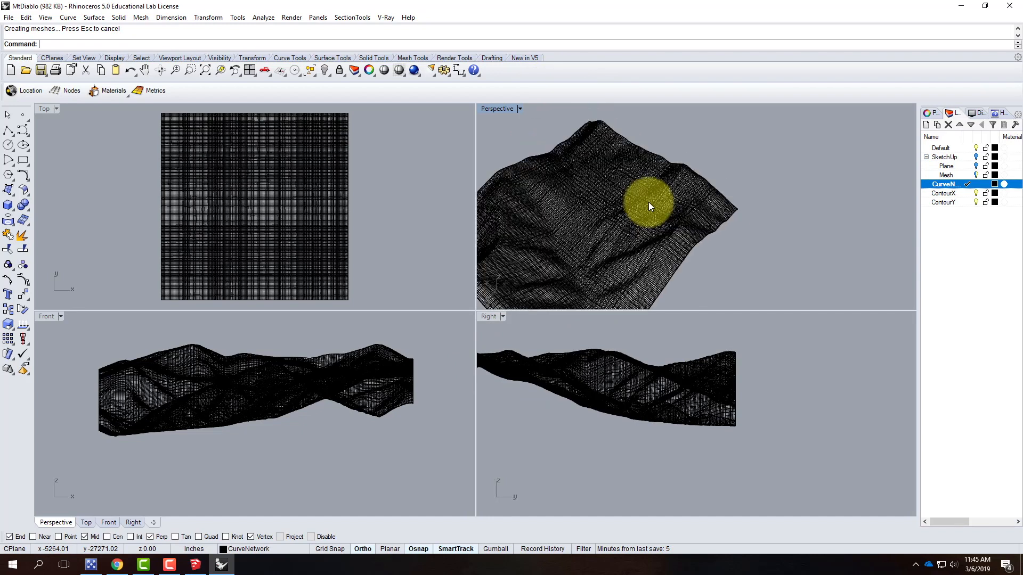
left_click(977, 193)
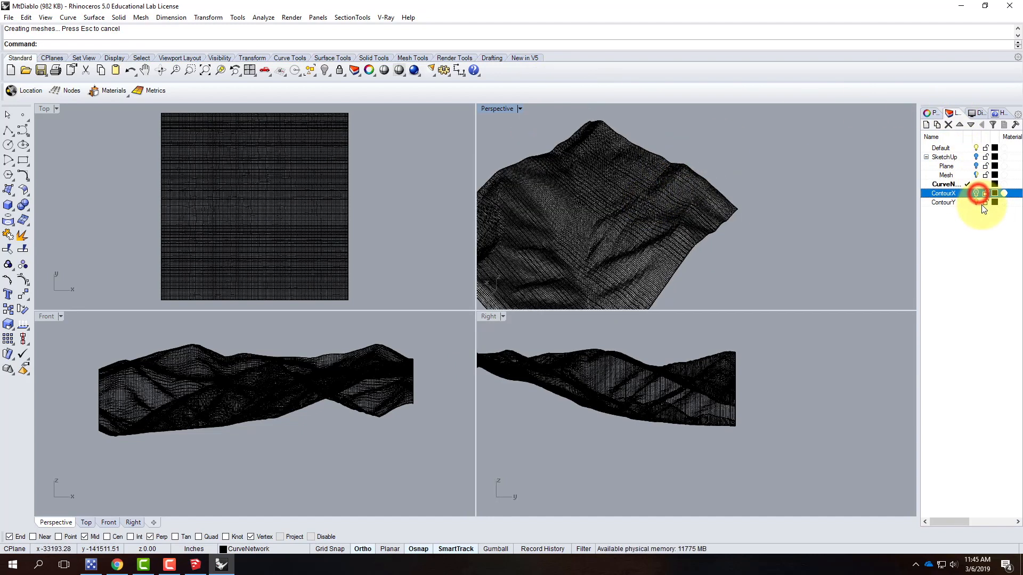
left_click(977, 203)
scroll(827, 165, "down", 2)
scroll(628, 245, "up", 2)
scroll(634, 240, "up", 4)
left_click(710, 227)
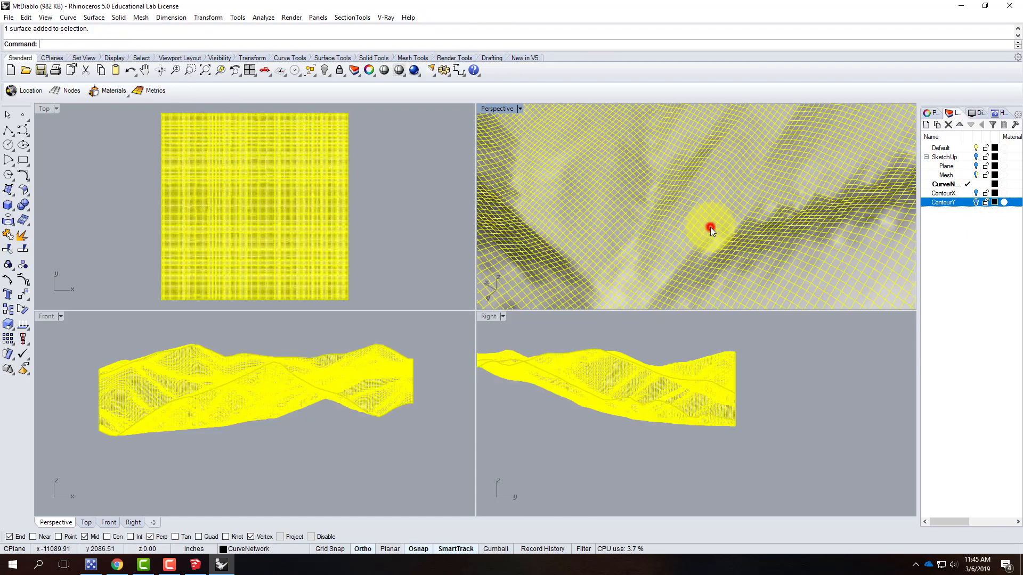
right_click_drag(663, 233, 760, 217)
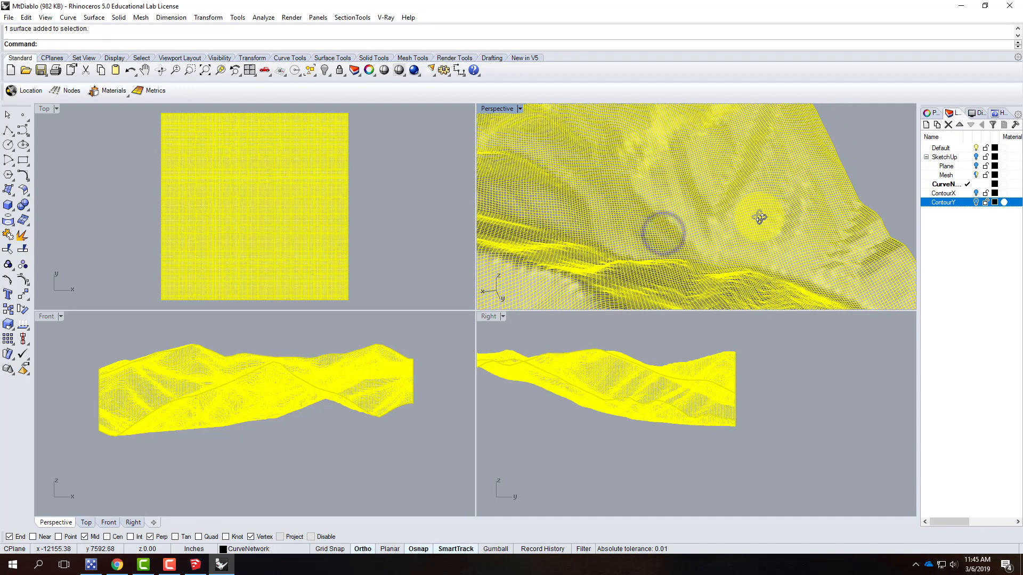
left_click(863, 153)
scroll(749, 179, "up", 3)
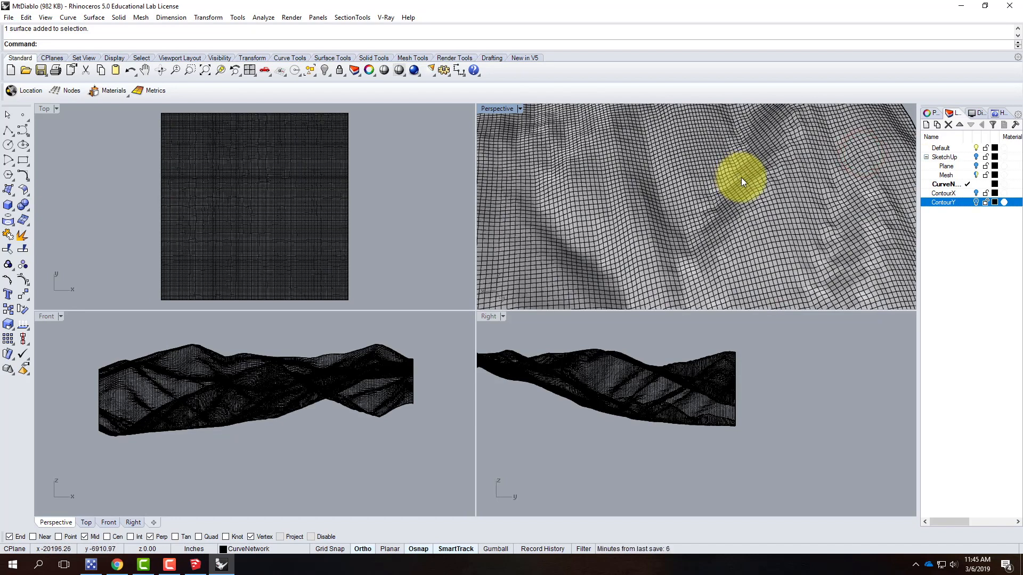
right_click_drag(712, 235, 735, 165)
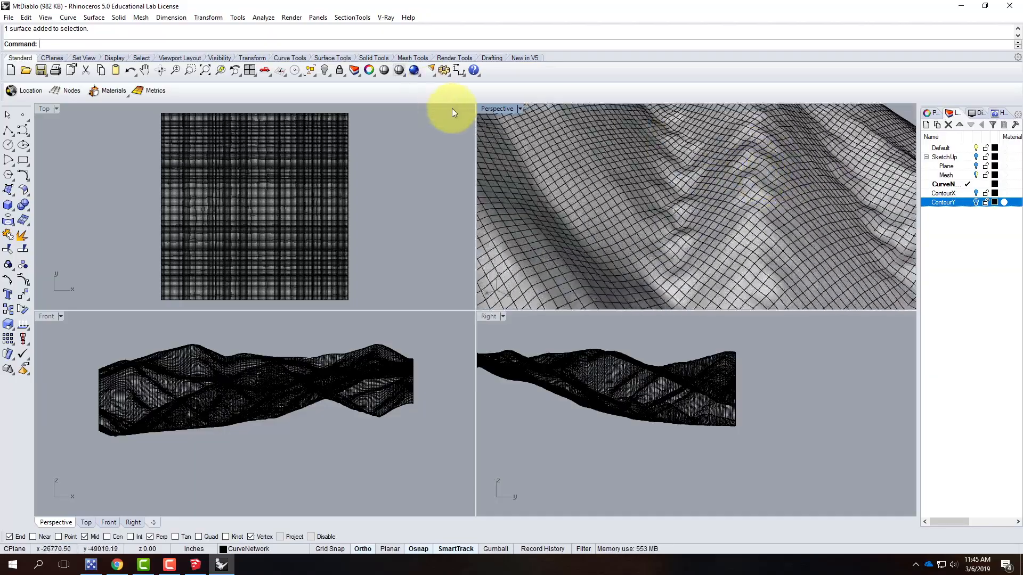
double_click(498, 106)
right_click_drag(551, 255, 543, 219)
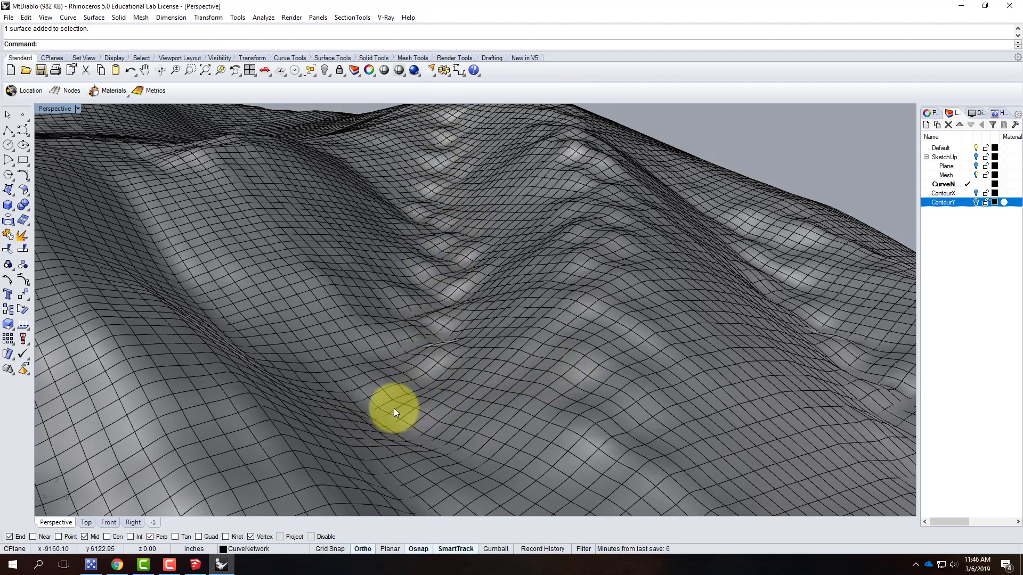
right_click_drag(335, 271, 340, 270)
right_click_drag(516, 272, 402, 274)
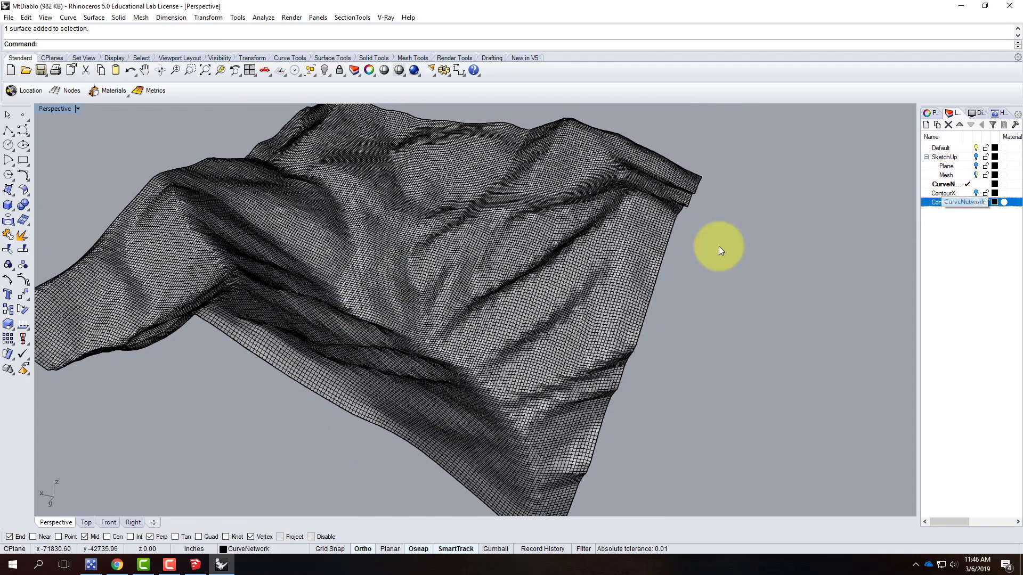
Select the surface and copy it in place onto a new layer named 200
left_click(464, 285)
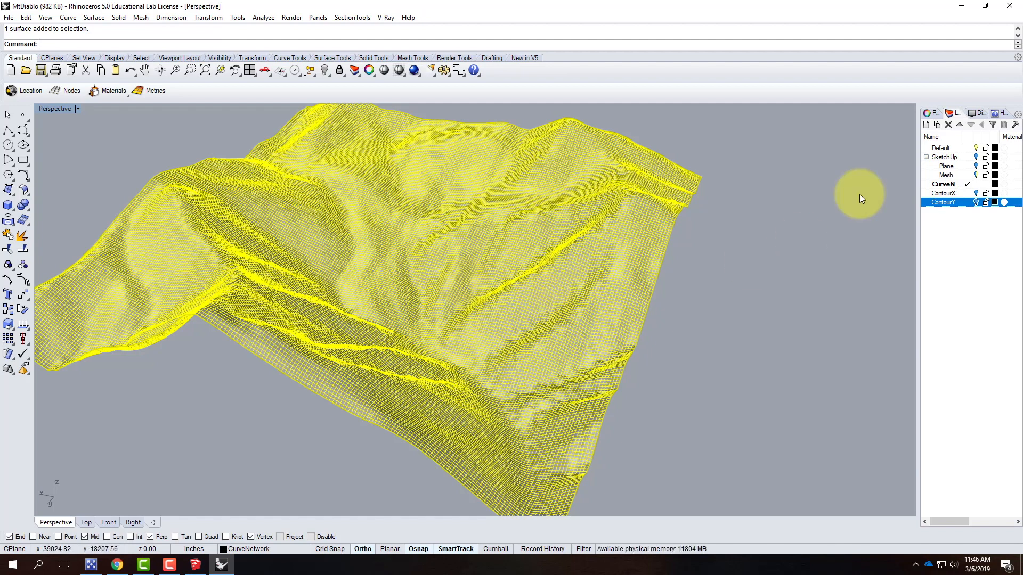
left_click(926, 125)
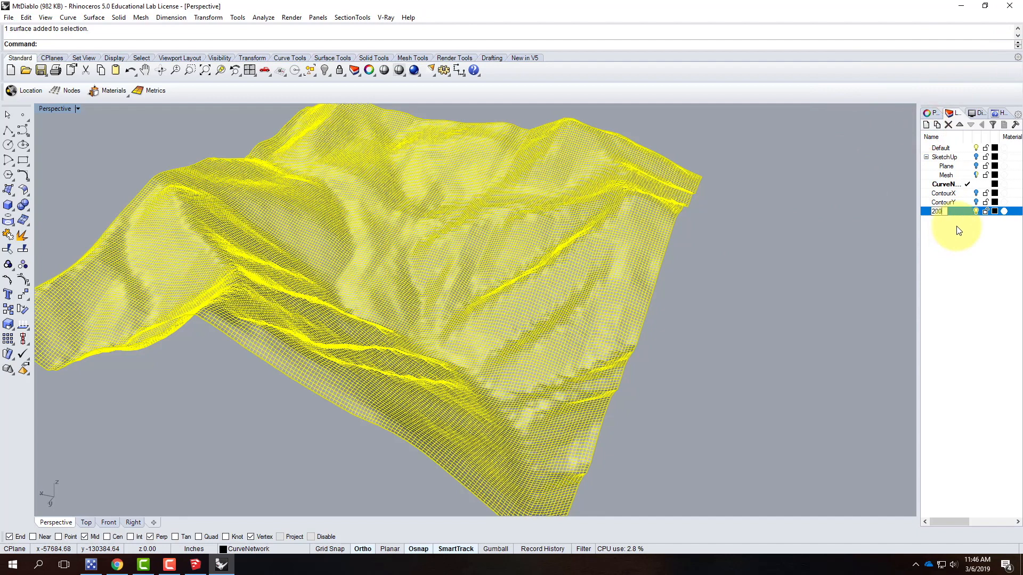
key("Return")
type("Copy")
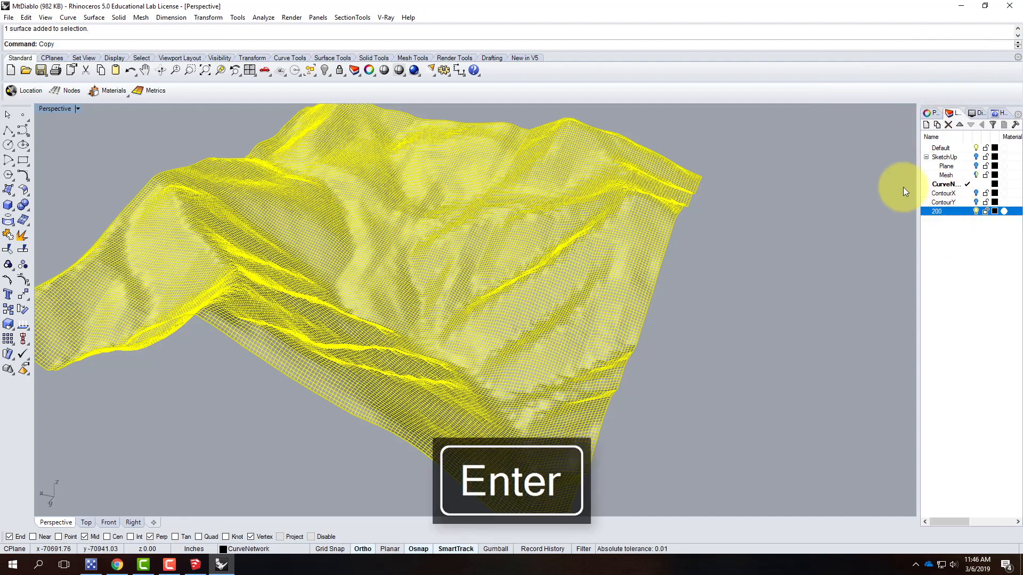
key("Return")
type("i")
key("Return")
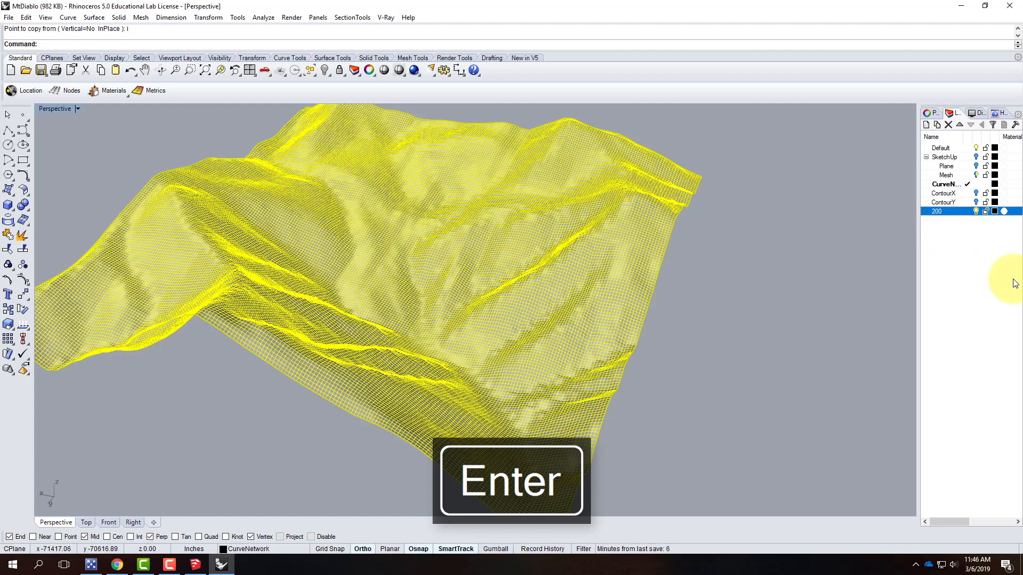
right_click(953, 210)
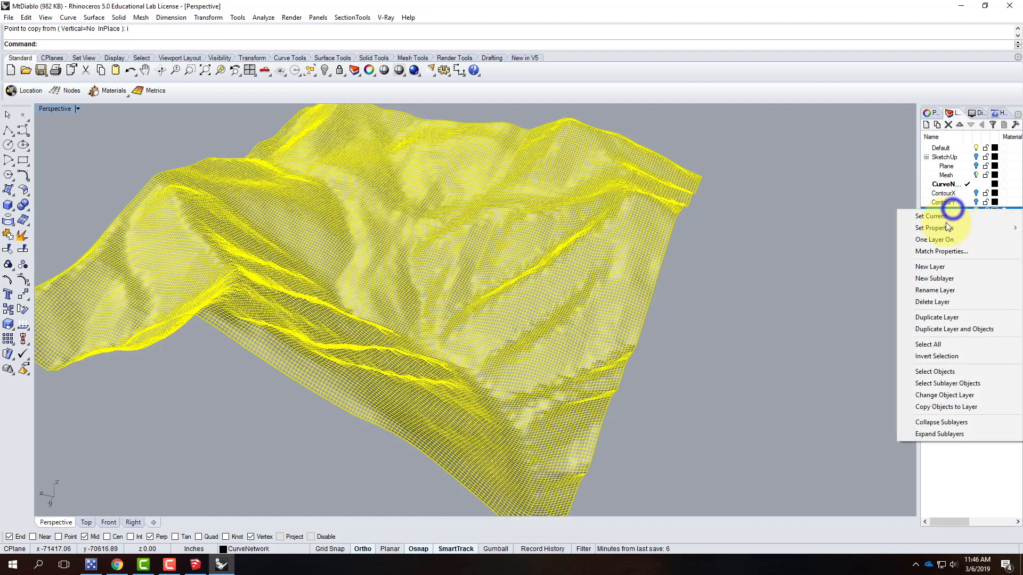
left_click(941, 395)
Copy the surface in place onto a new layer named 150
left_click(926, 124)
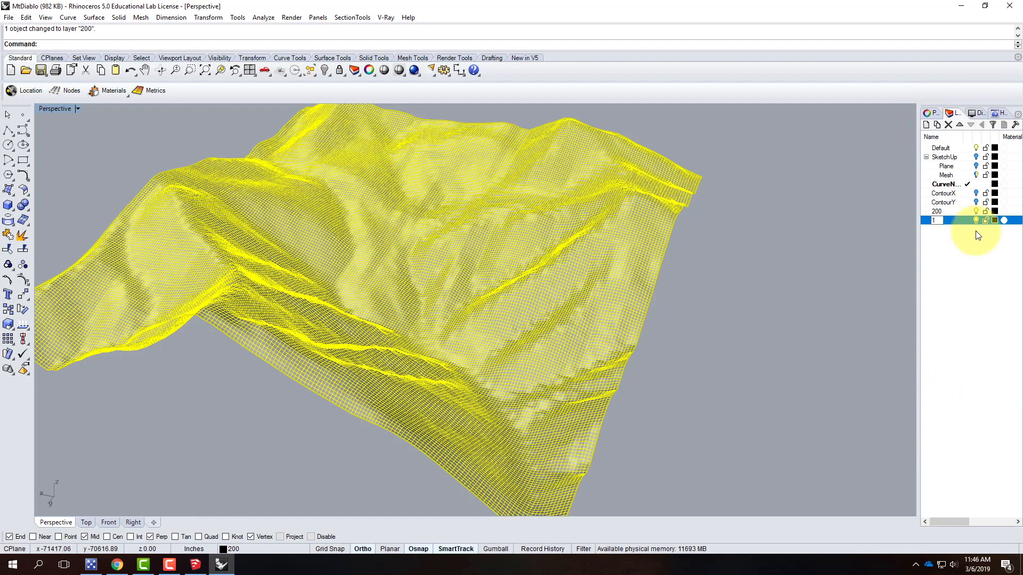
type("150")
left_click(960, 220)
type("copy")
key("Return")
type("i")
key("Return")
right_click(962, 220)
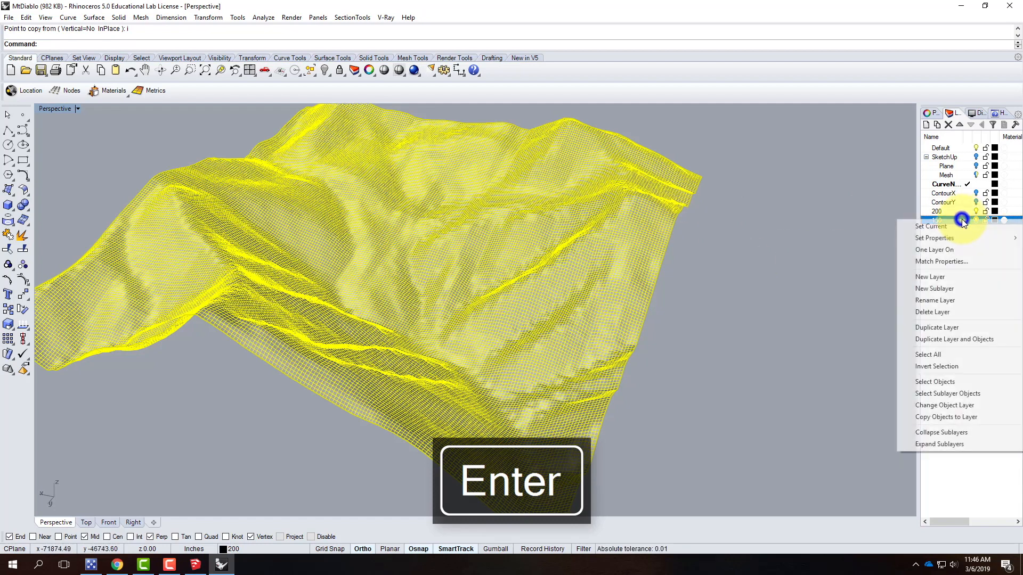
left_click(958, 405)
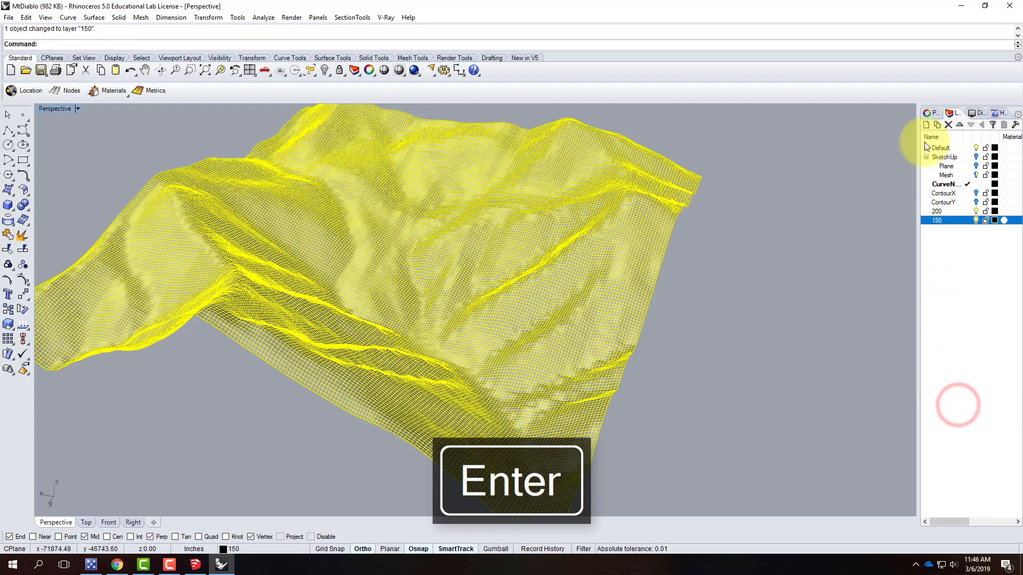
Copy the surface in place onto a new layer named 100
left_click(926, 124)
type("10")
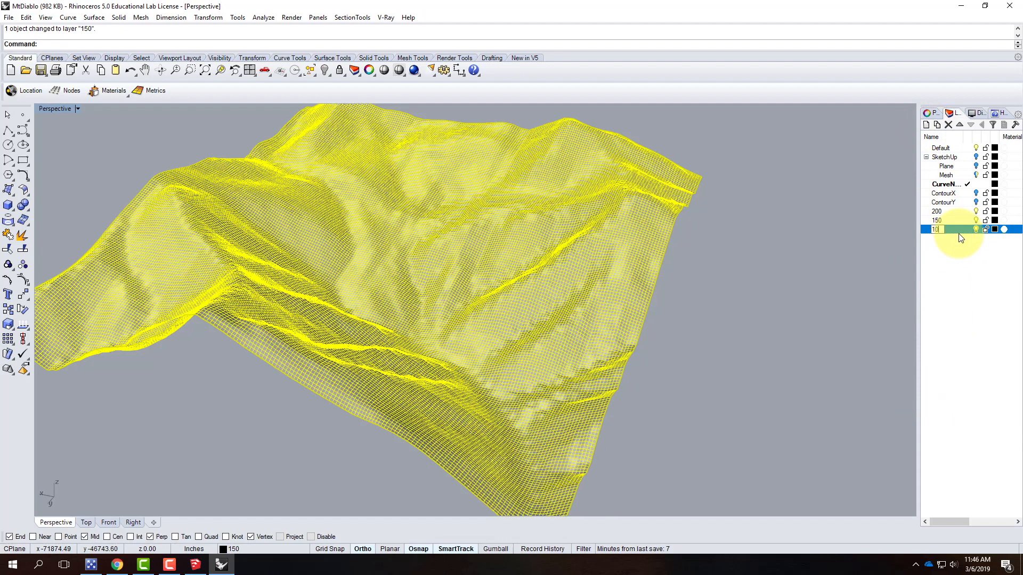
type("0")
left_click(959, 229)
key("Return")
type("i")
key("Return")
right_click(959, 229)
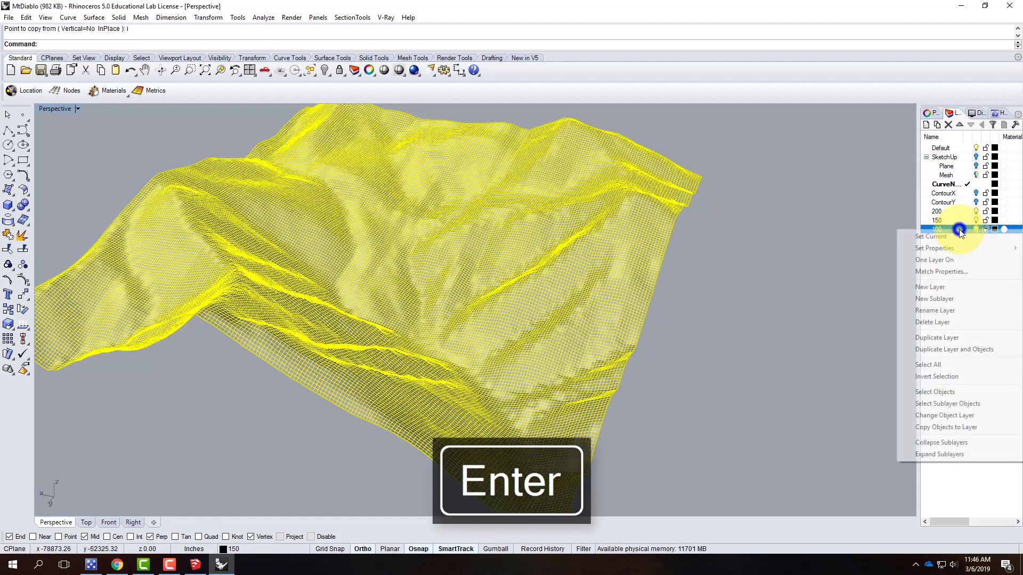
left_click(950, 422)
Copy the surface in place onto a new layer named 50
left_click(926, 126)
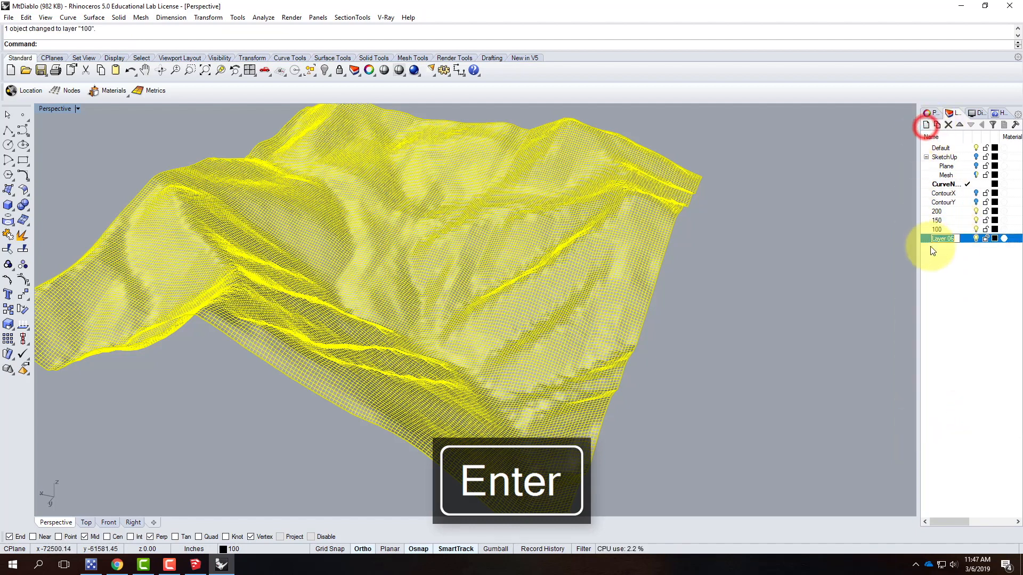
type("50")
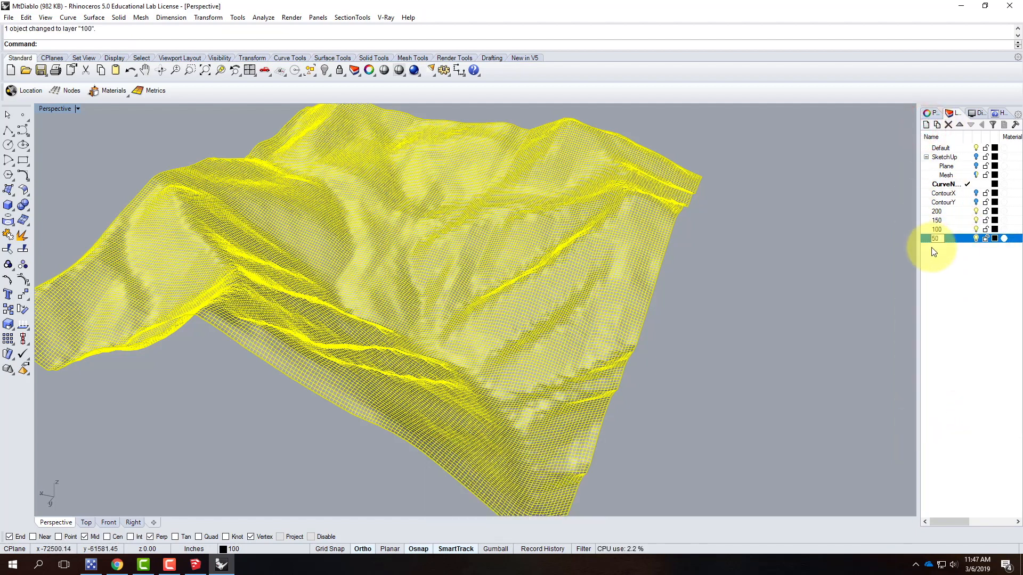
key("Return")
type("Copy")
key("Return")
type("i")
key("Return")
right_click(953, 248)
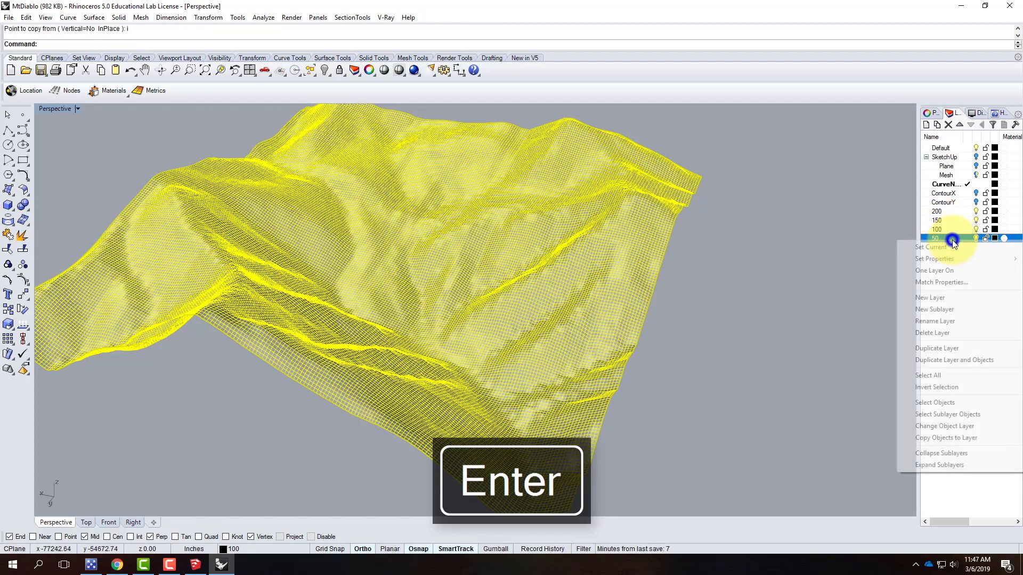
left_click(933, 429)
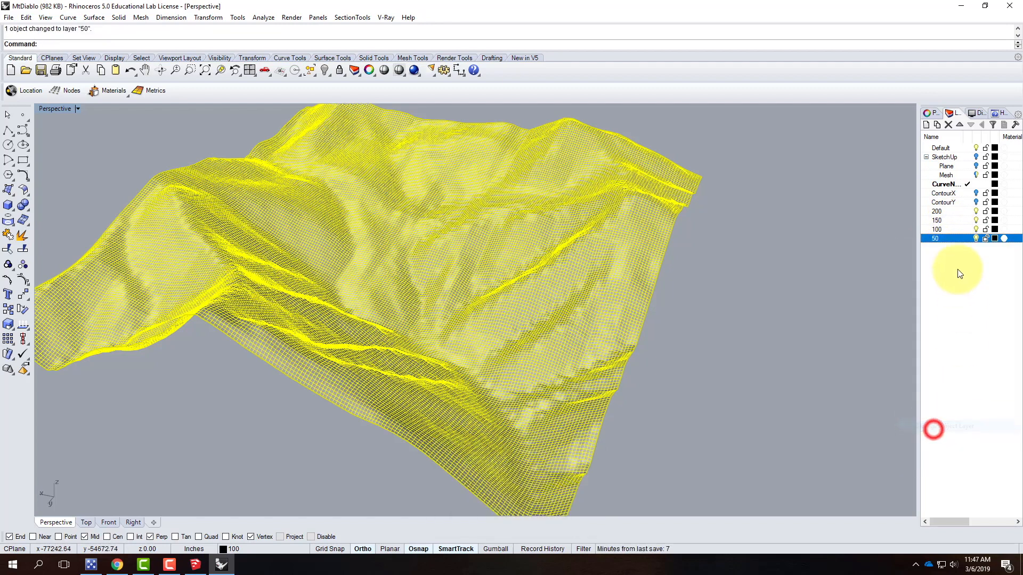
Copy the surface in place onto a new layer named 10
left_click(926, 125)
key("Return")
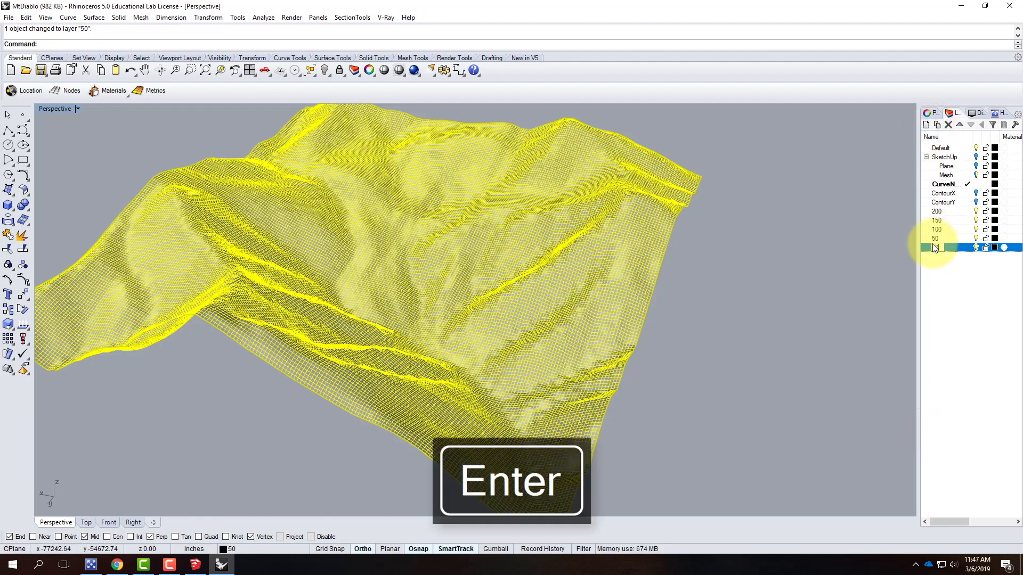
key("Return")
key("Return")
right_click(957, 246)
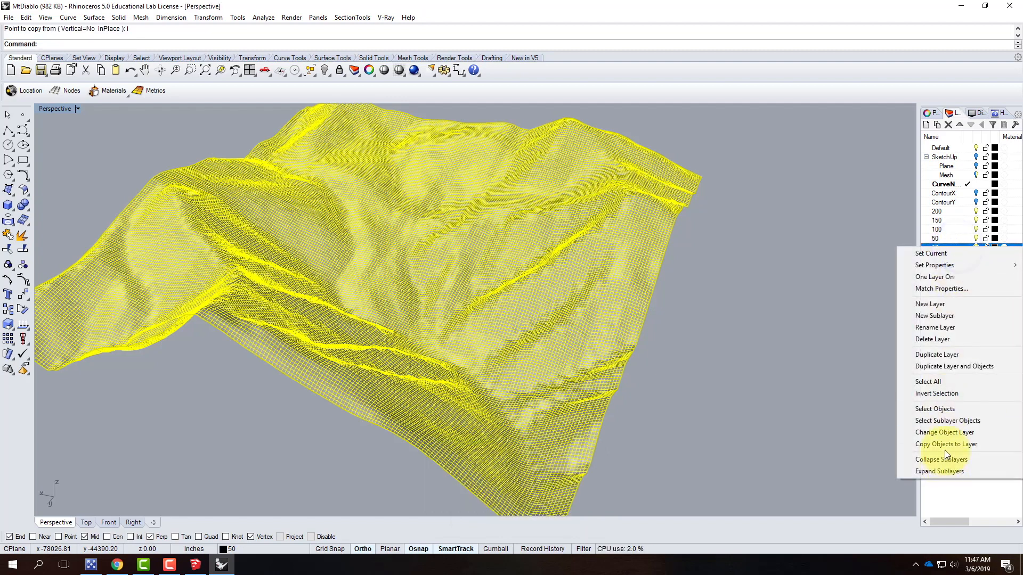
left_click(946, 433)
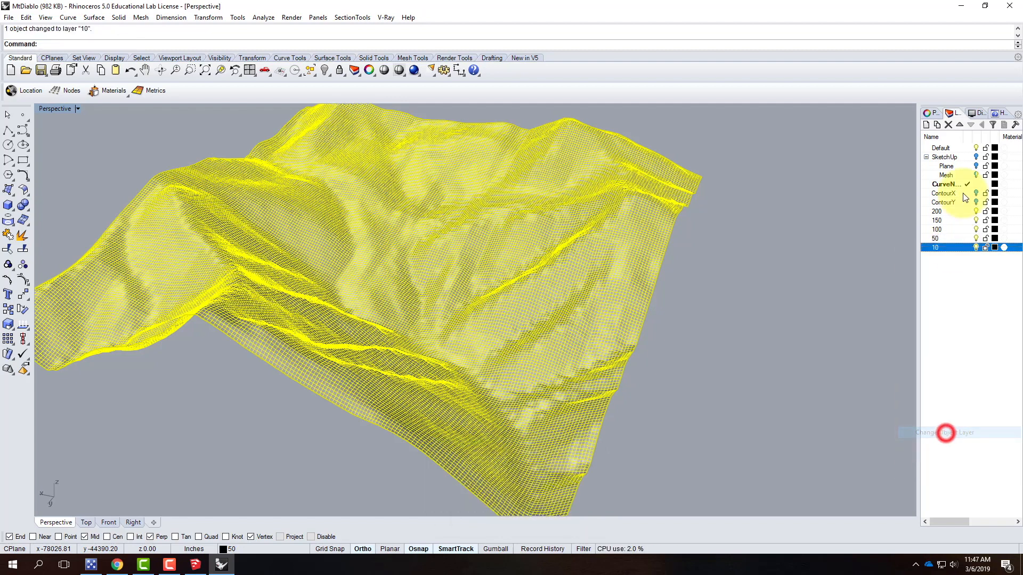
Adjust layer visibility and make layer 150 the current layer
left_click(977, 230)
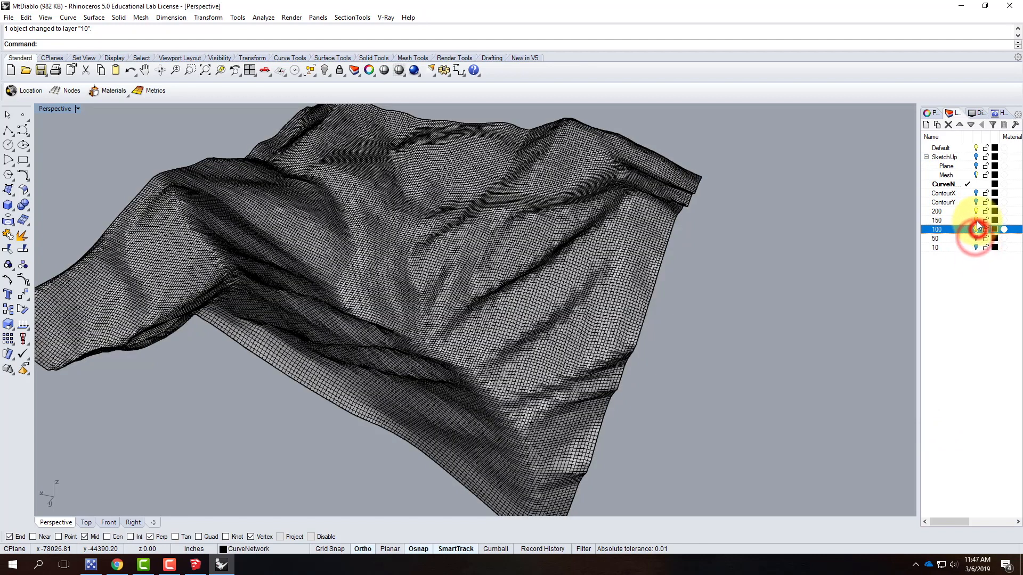
left_click(967, 212)
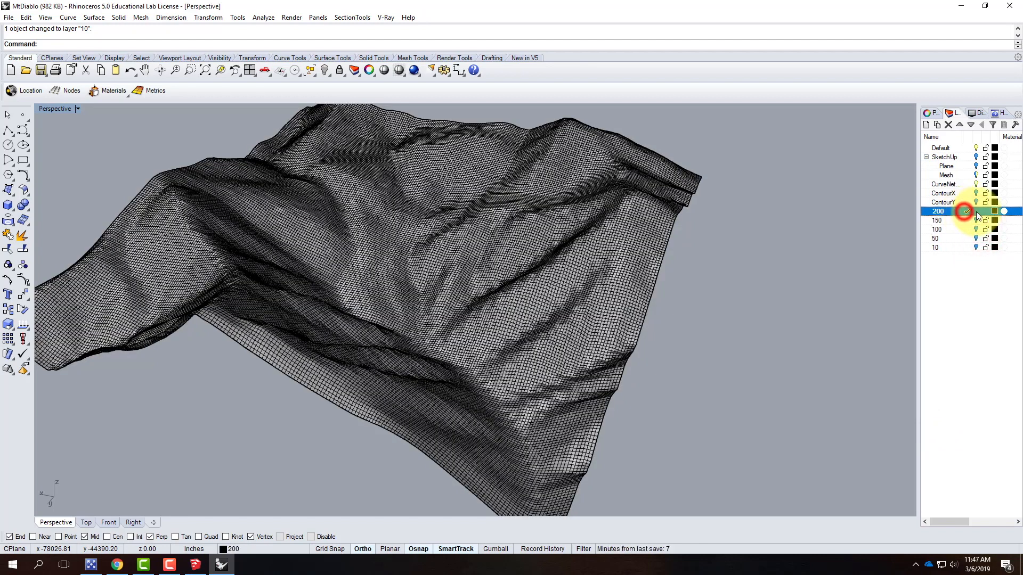
left_click(979, 184)
left_click(708, 278)
left_click(596, 280)
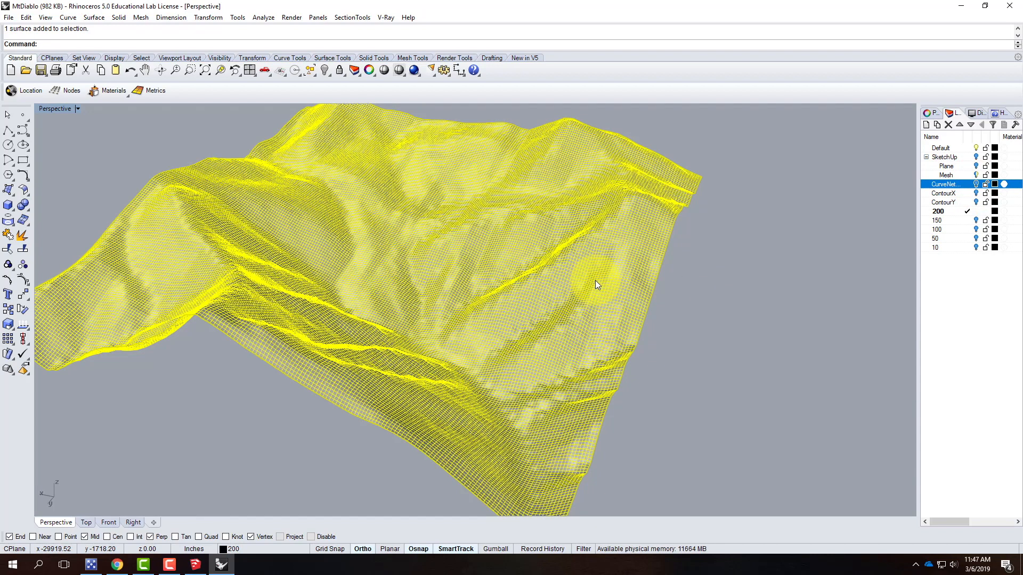
left_click(782, 303)
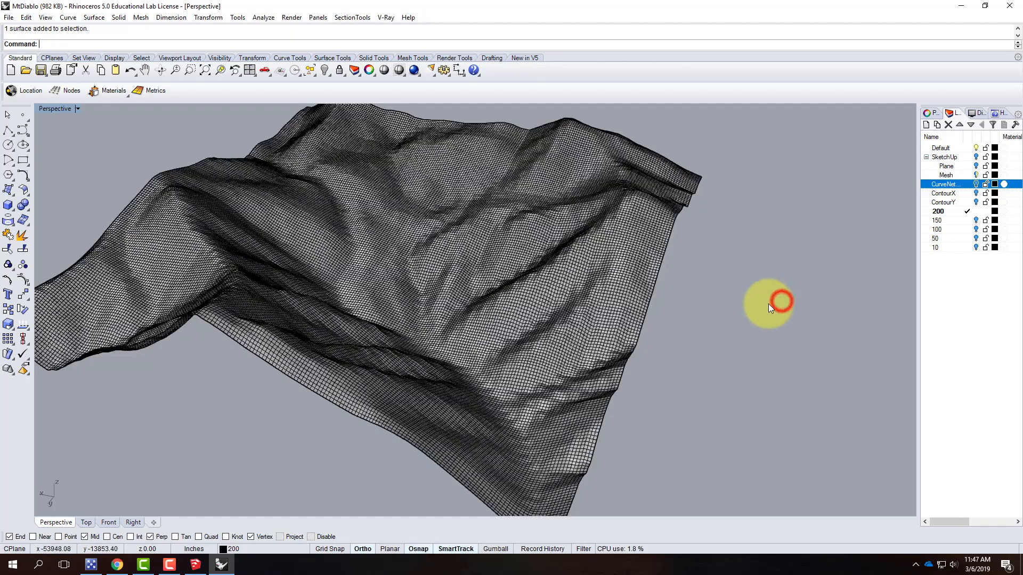
right_click_drag(659, 309, 623, 293)
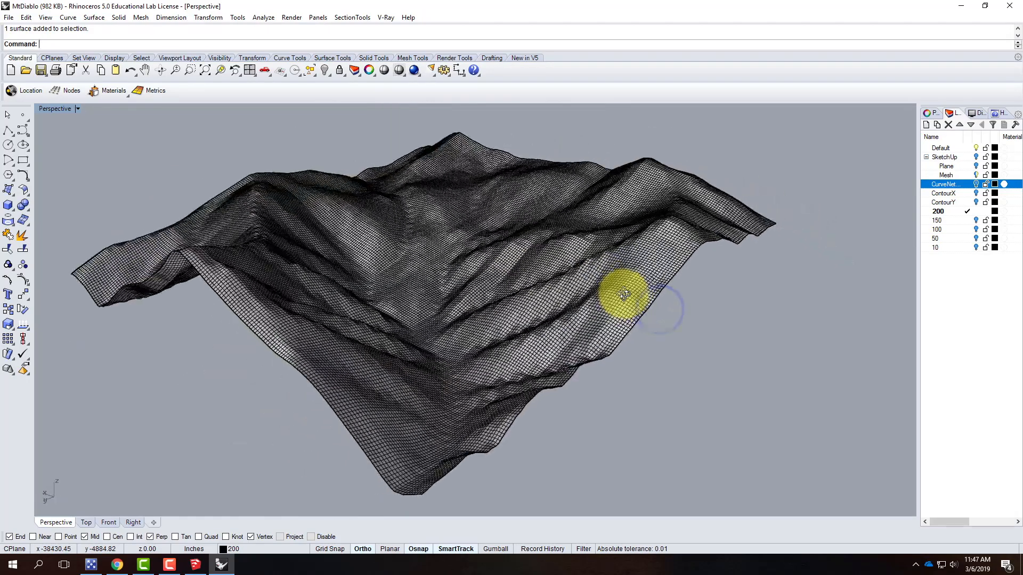
left_click(948, 221)
double_click(952, 223)
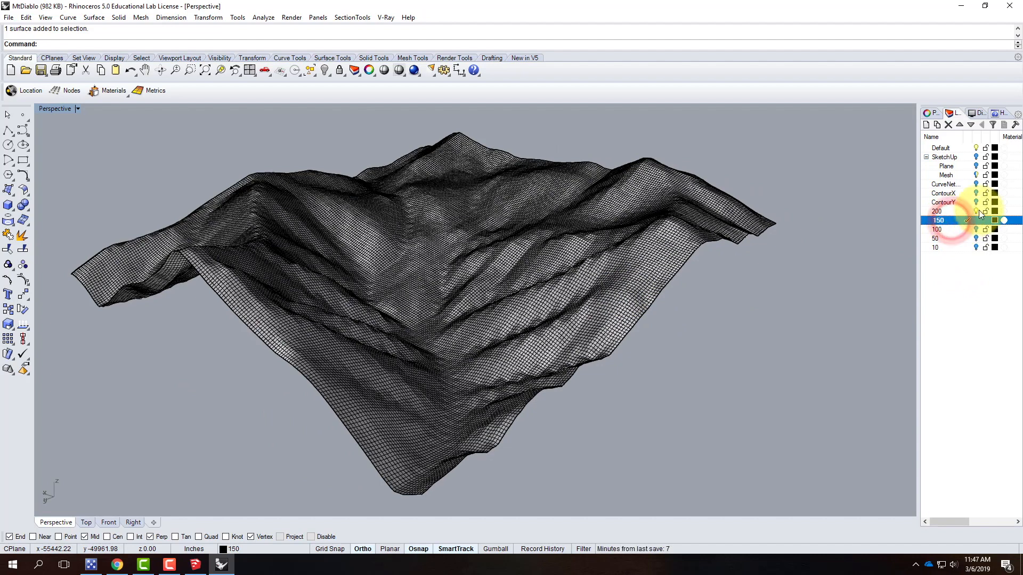
Rebuild the surface on layer 200 with a point count of 150 in both U and V
left_click(589, 230)
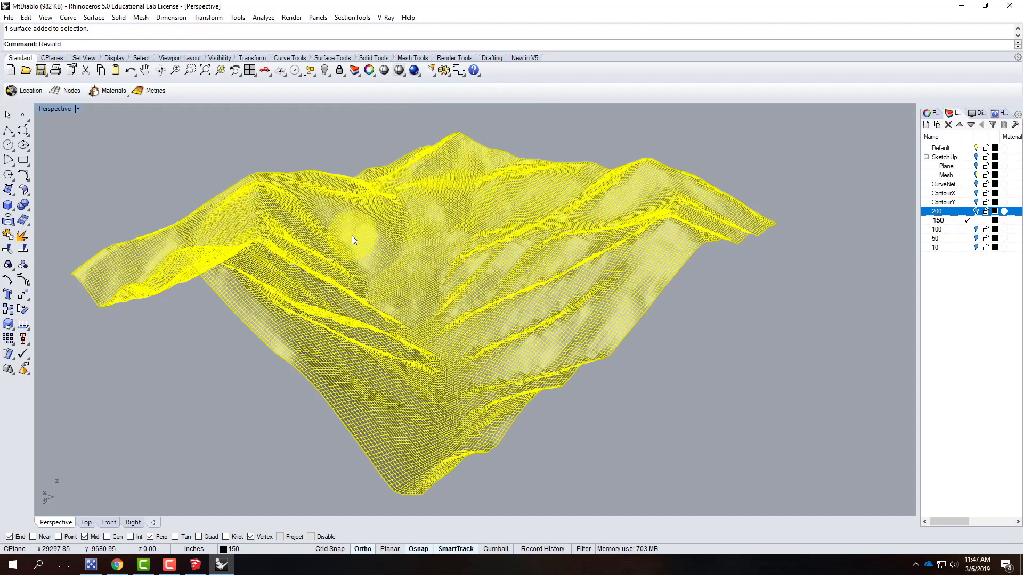
key("BackSpace")
key("BackSpace")
key("BackSpace")
key("BackSpace")
type("build")
key("Return")
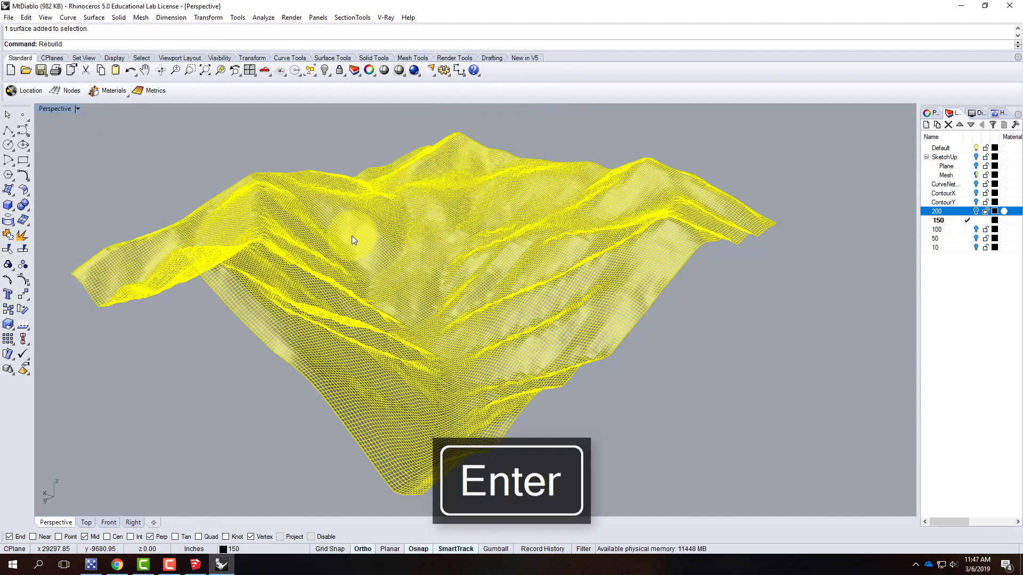
left_click_drag(504, 219, 484, 218)
type("15")
left_click_drag(504, 233, 487, 225)
type("150")
left_click(478, 357)
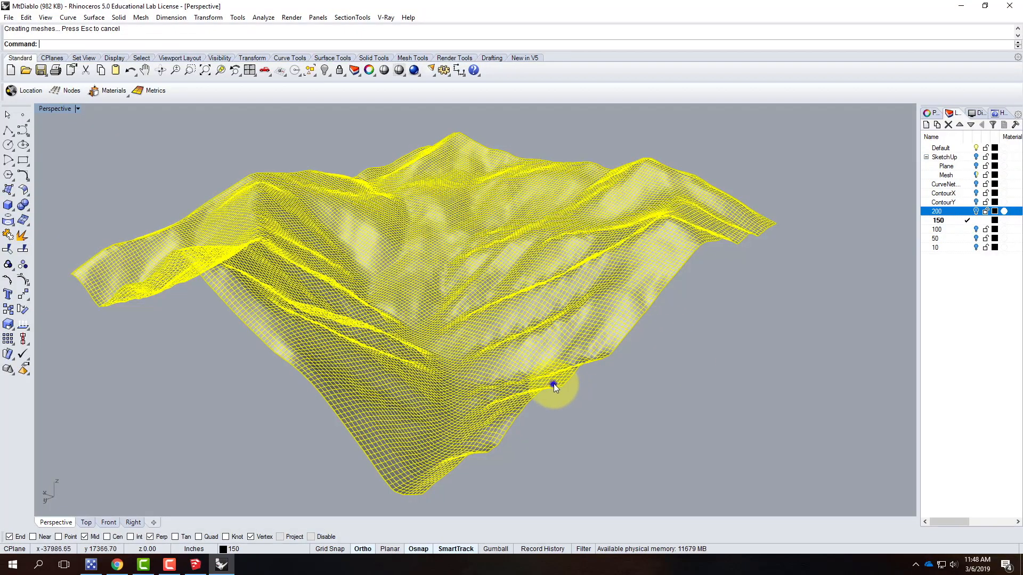
Set the colour of layer 200 to red
right_click_drag(554, 385, 622, 385)
left_click(642, 402)
scroll(510, 304, "up", 6)
right_click_drag(481, 339, 636, 345)
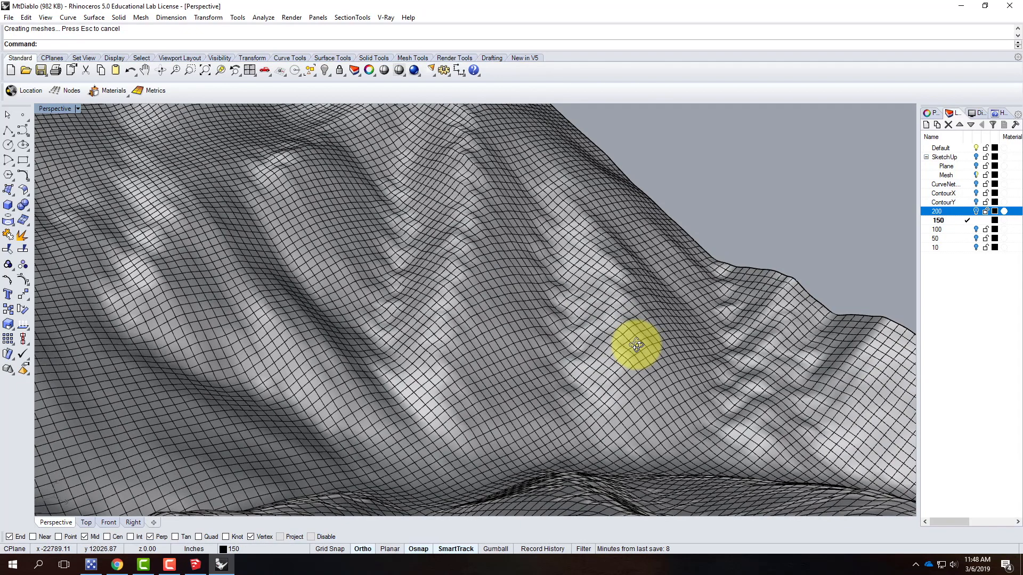
left_click(977, 212)
right_click_drag(720, 296, 643, 275)
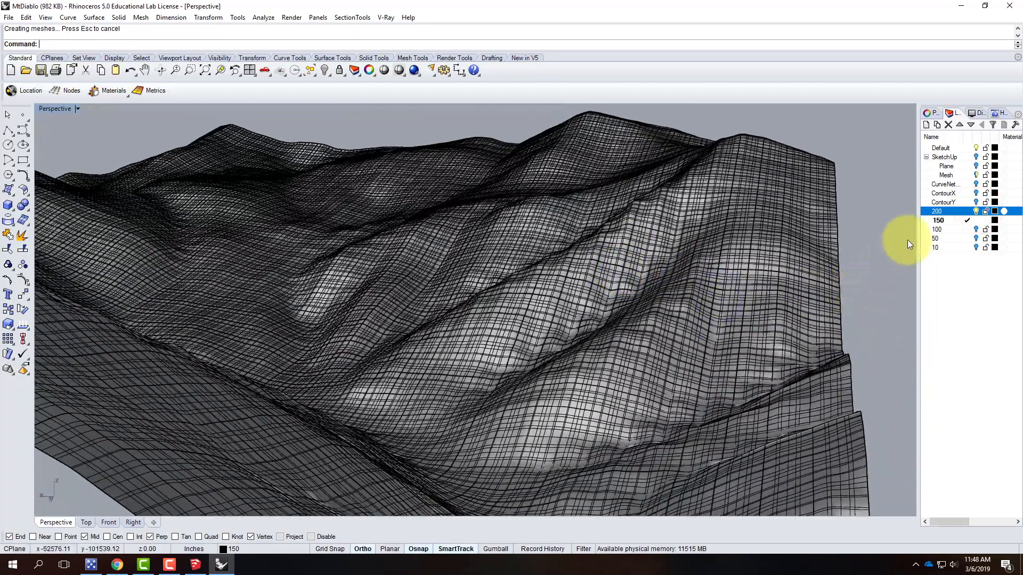
left_click(994, 211)
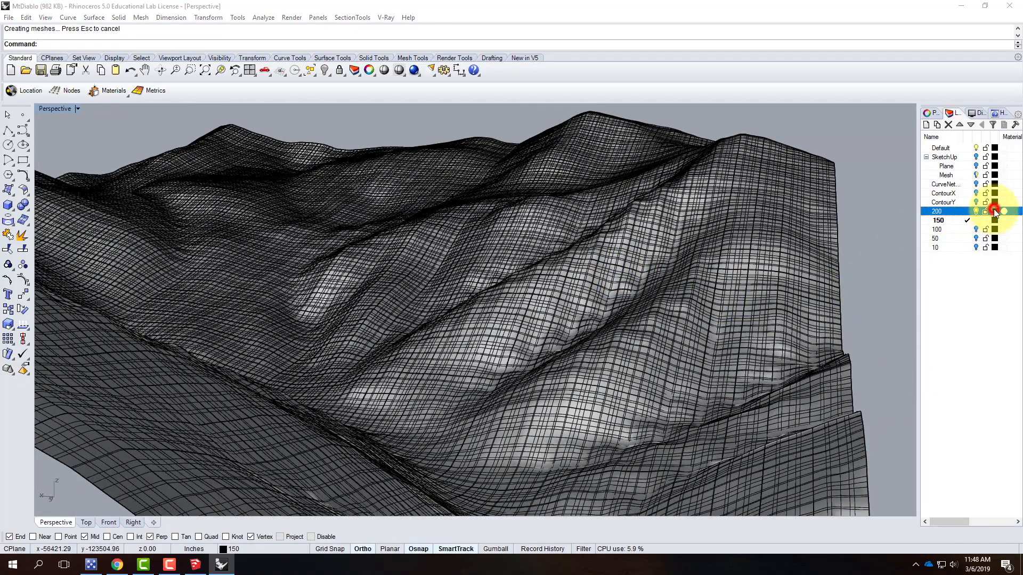
left_click(421, 232)
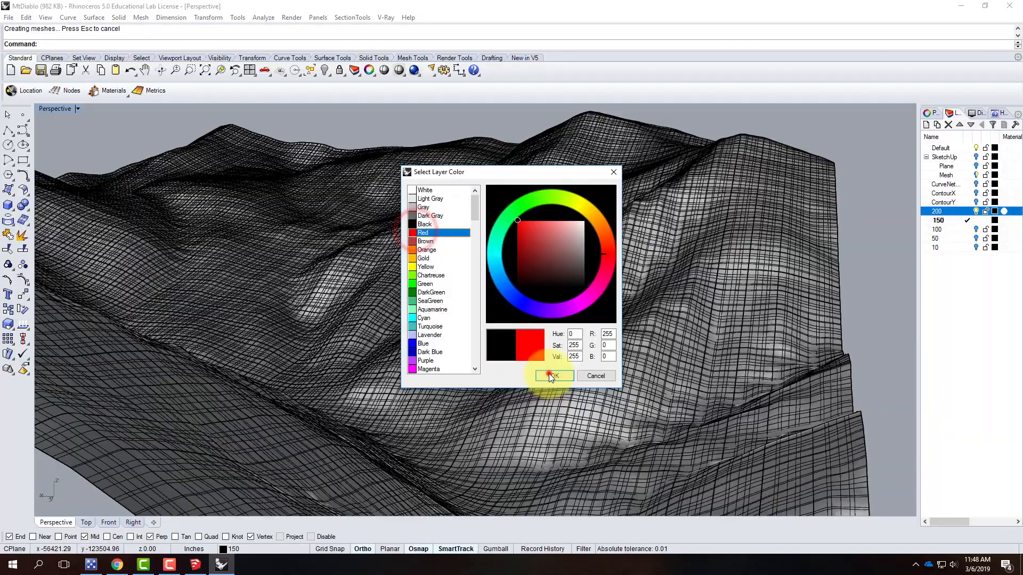
left_click(553, 376)
Make layer 100 the current layer and toggle layer 150's visibility
right_click_drag(638, 342, 496, 269)
scroll(433, 255, "up", 4)
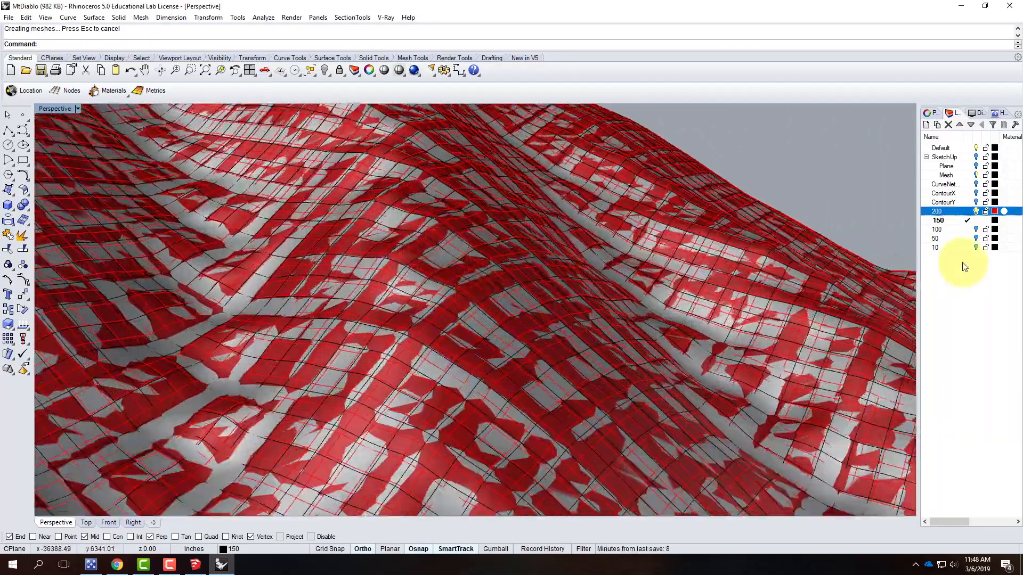
right_click_drag(555, 426, 472, 269)
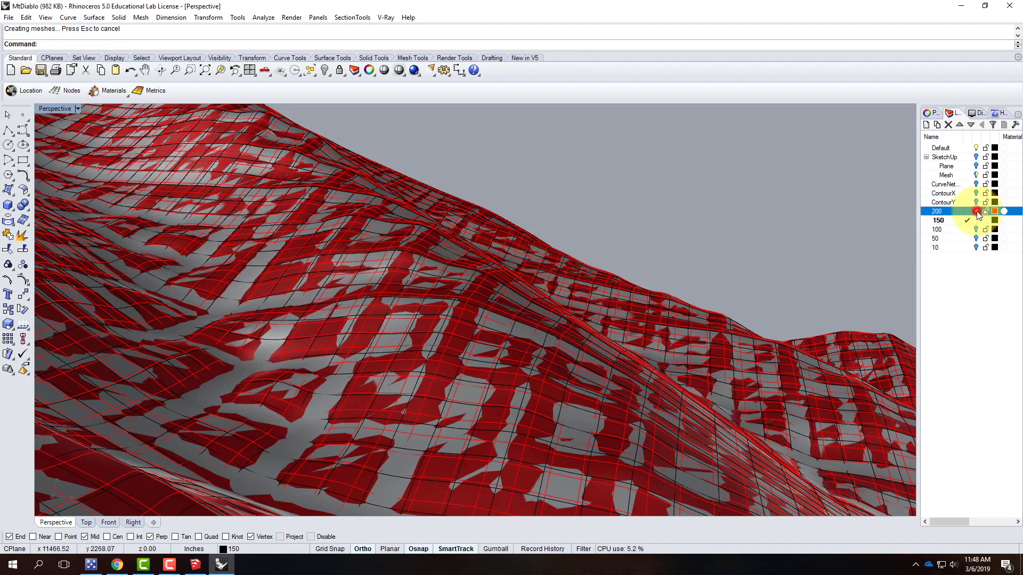
left_click(947, 230)
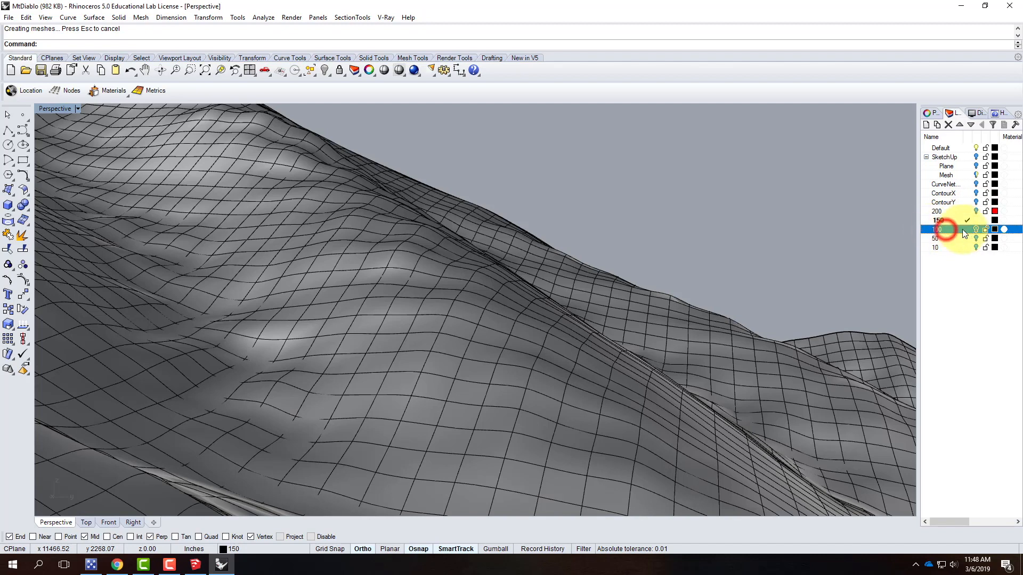
left_click(965, 229)
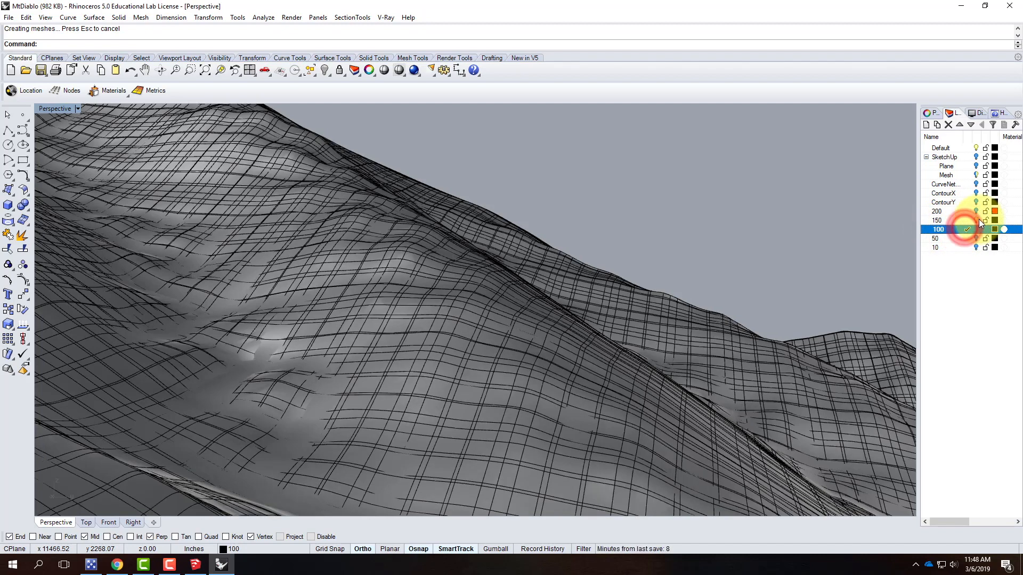
left_click(980, 219)
Rebuild the surface on layer 150 with a point count of 100 in both U and V
left_click(487, 315)
type("Rebuild")
key("Return")
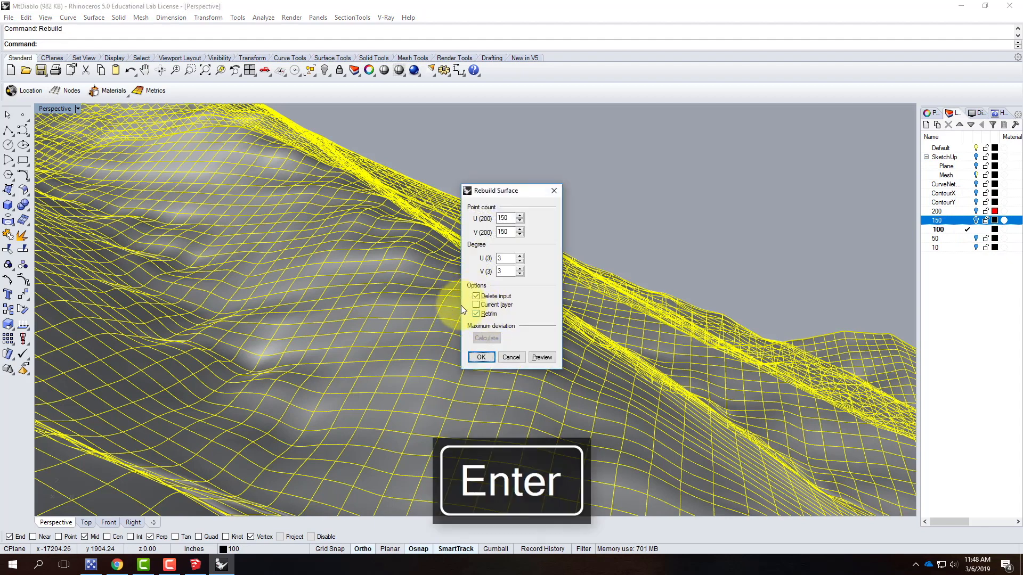
double_click(507, 218)
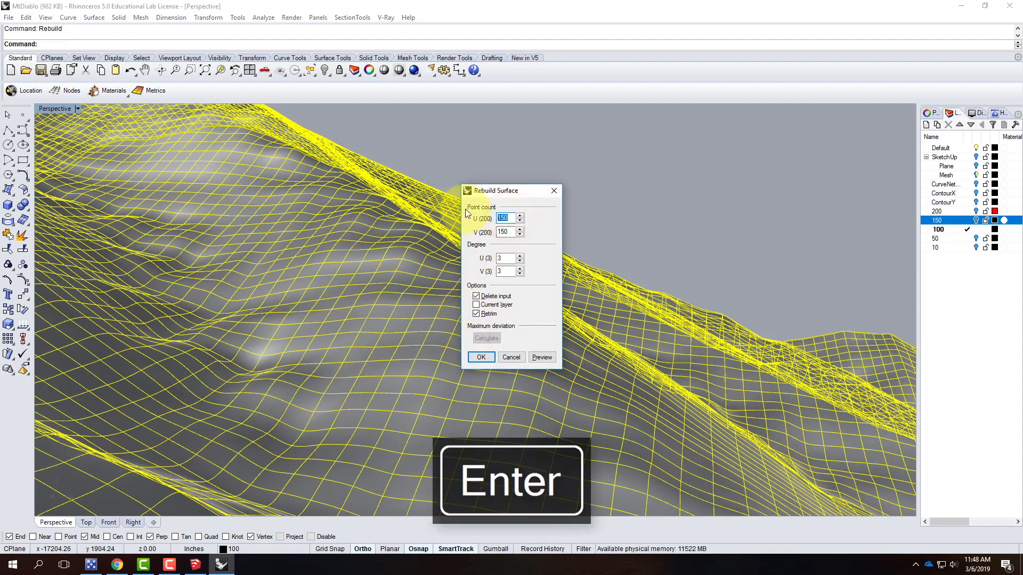
type("100")
key("Tab")
type("100")
left_click(481, 357)
Inspect the rebuilt surfaces by orbiting and switching layer 200 on and off
left_click(642, 214)
right_click_drag(635, 331, 599, 305)
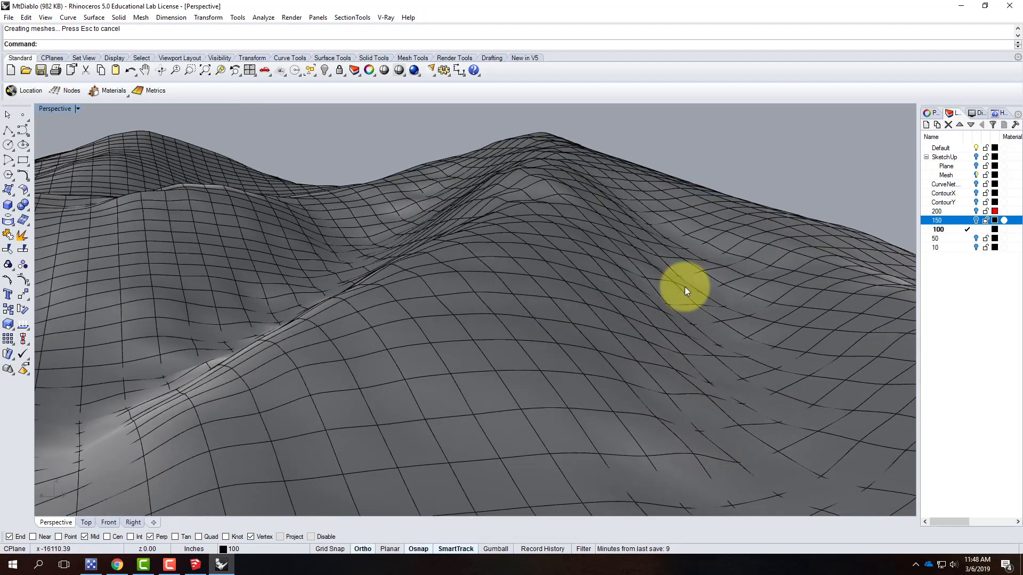
left_click(976, 211)
right_click_drag(563, 260, 430, 342)
scroll(471, 332, "down", 8)
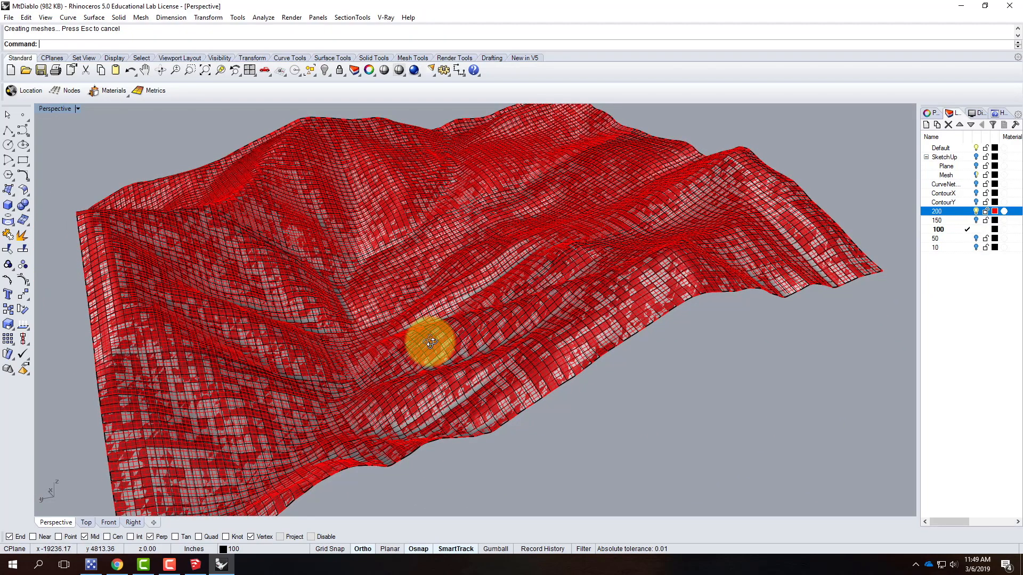
scroll(360, 320, "up", 4)
right_click_drag(360, 321, 475, 331)
scroll(475, 330, "up", 5)
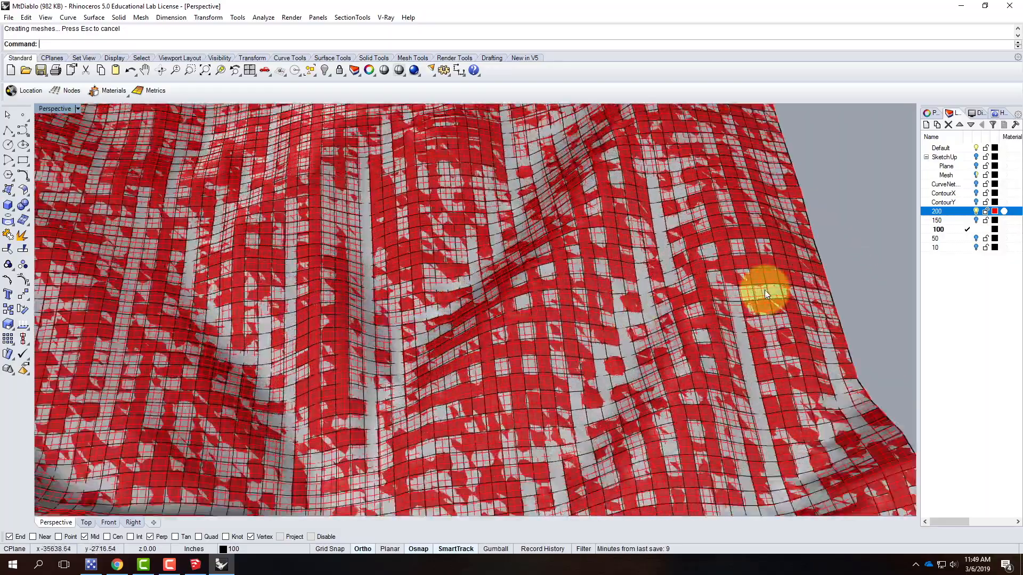
left_click(976, 211)
right_click_drag(517, 345, 553, 309)
scroll(514, 291, "up", 4)
right_click_drag(513, 302, 487, 293)
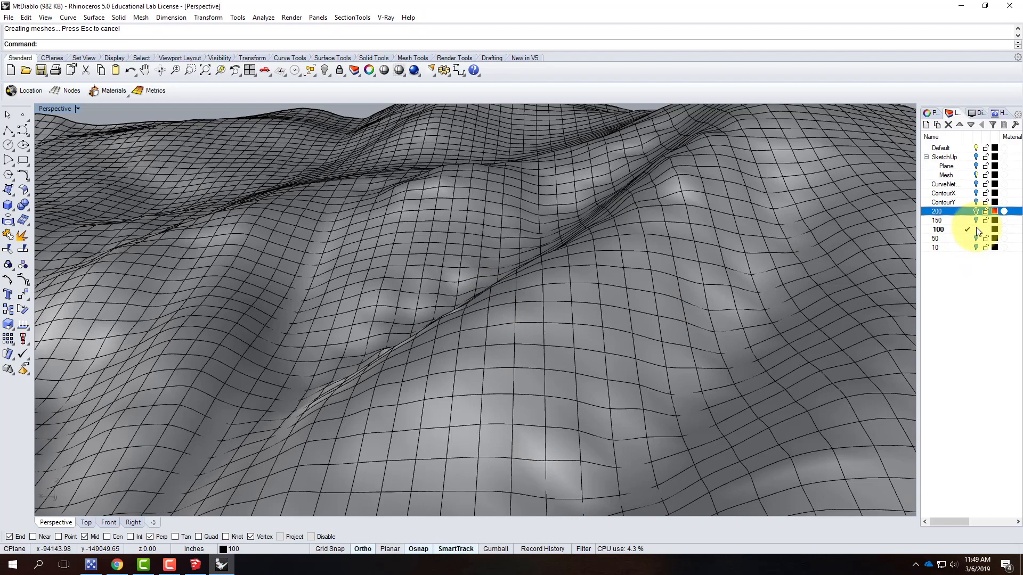
Make layer 50 current and rebuild the surface on layer 100 with 50 points in U and V
left_click(966, 241)
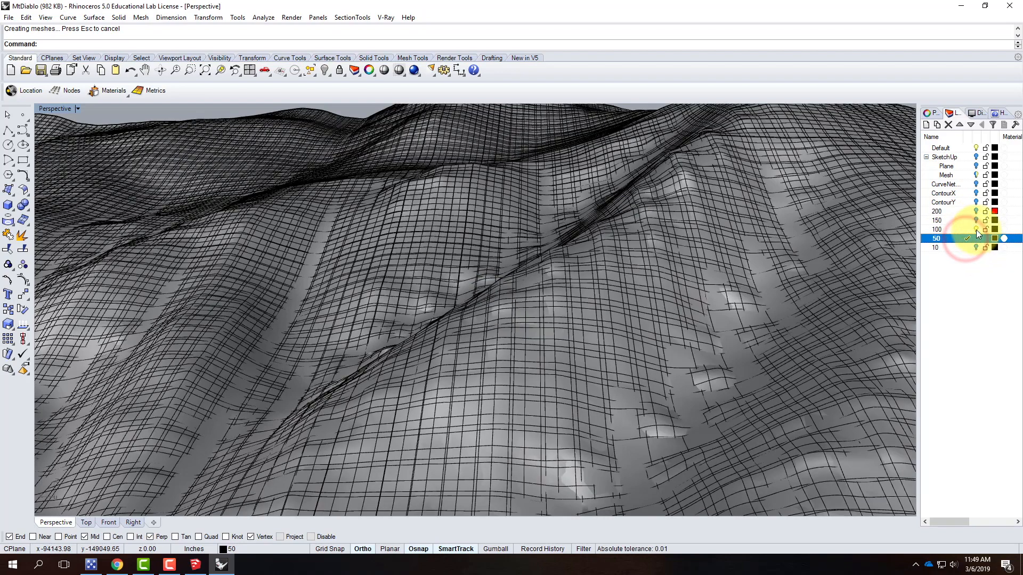
left_click(976, 229)
left_click(753, 250)
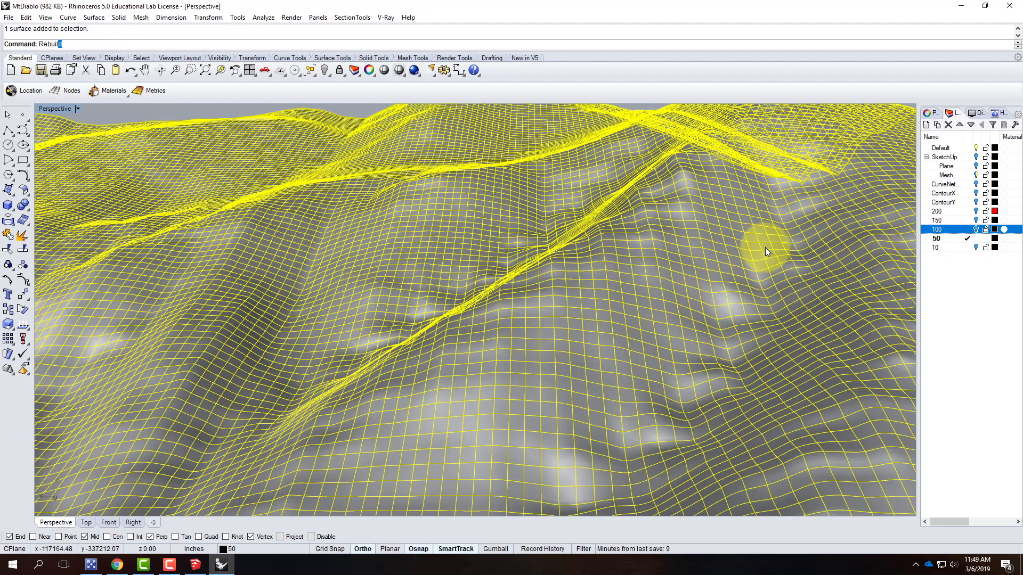
key("Return")
type("50")
key("Tab")
type("50")
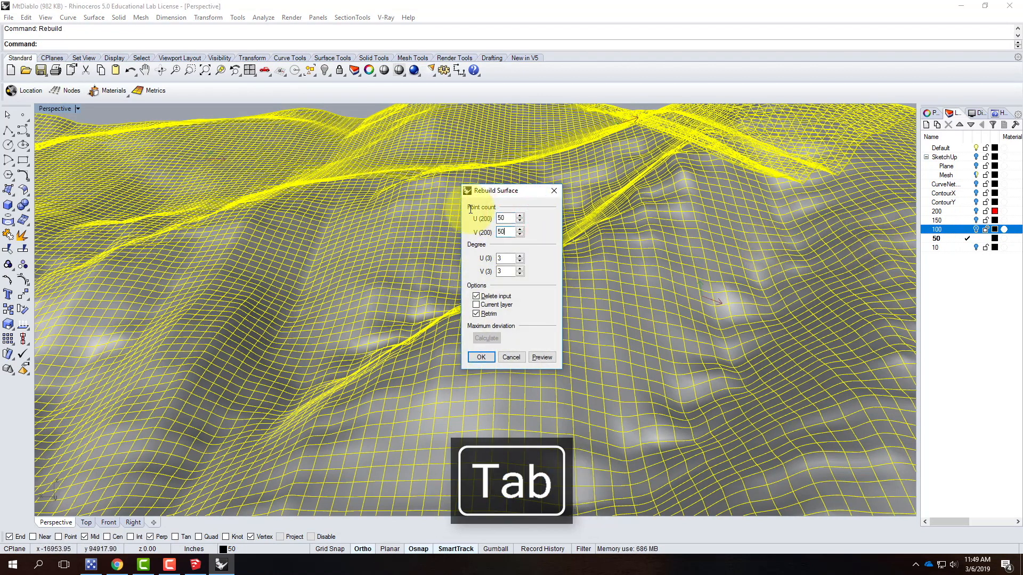
left_click(482, 358)
Compare the surfaces from several angles while toggling the red layer 200
right_click_drag(488, 361, 839, 312)
left_click(829, 293)
right_click_drag(377, 300, 678, 301)
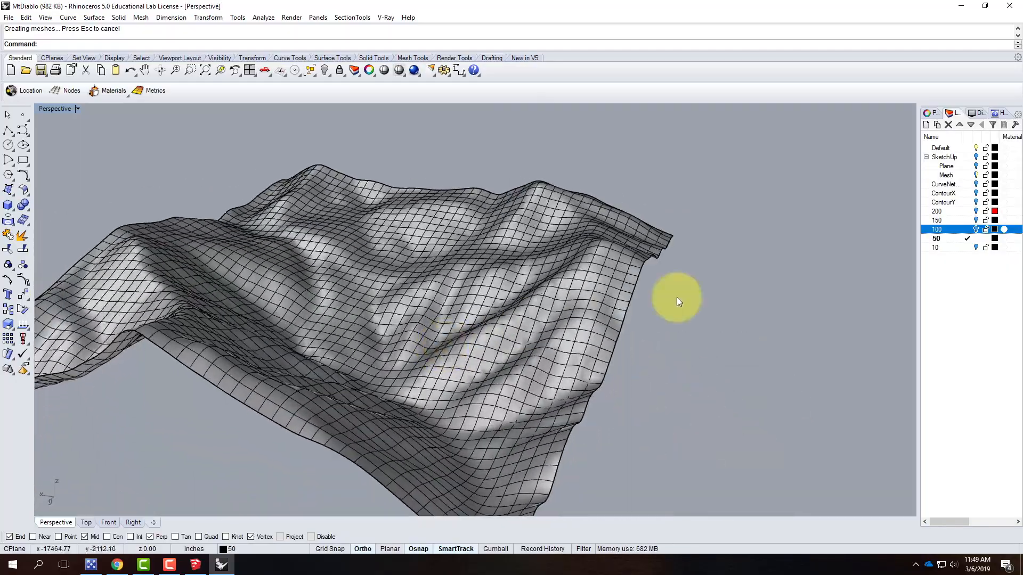
left_click(976, 211)
mouse_move(741, 335)
right_mouse_down()
mouse_move(652, 359)
mouse_move(534, 342)
mouse_move(529, 288)
mouse_move(605, 357)
mouse_move(737, 349)
right_mouse_up()
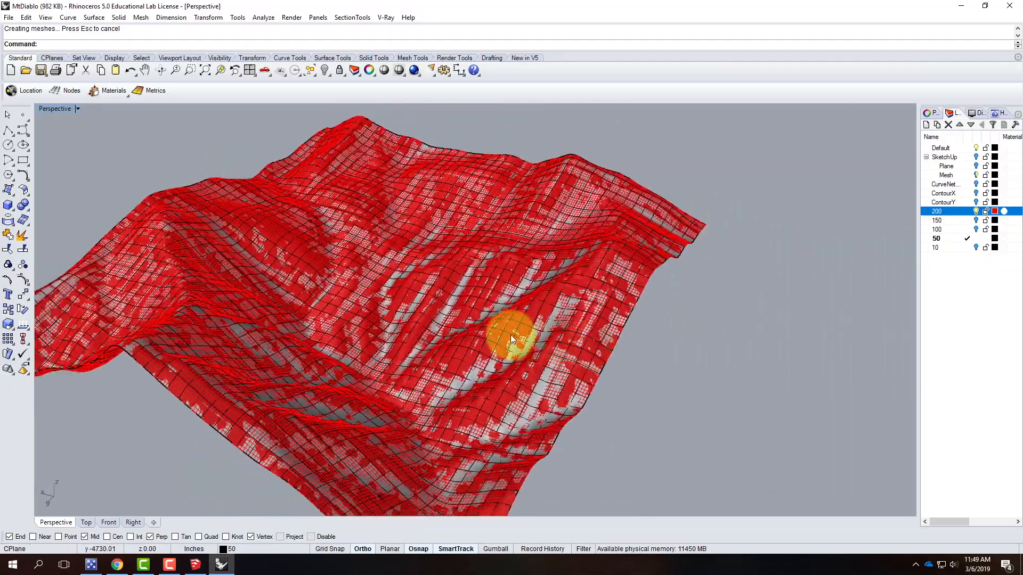
scroll(511, 335, "up", 5)
right_click_drag(501, 333, 615, 329)
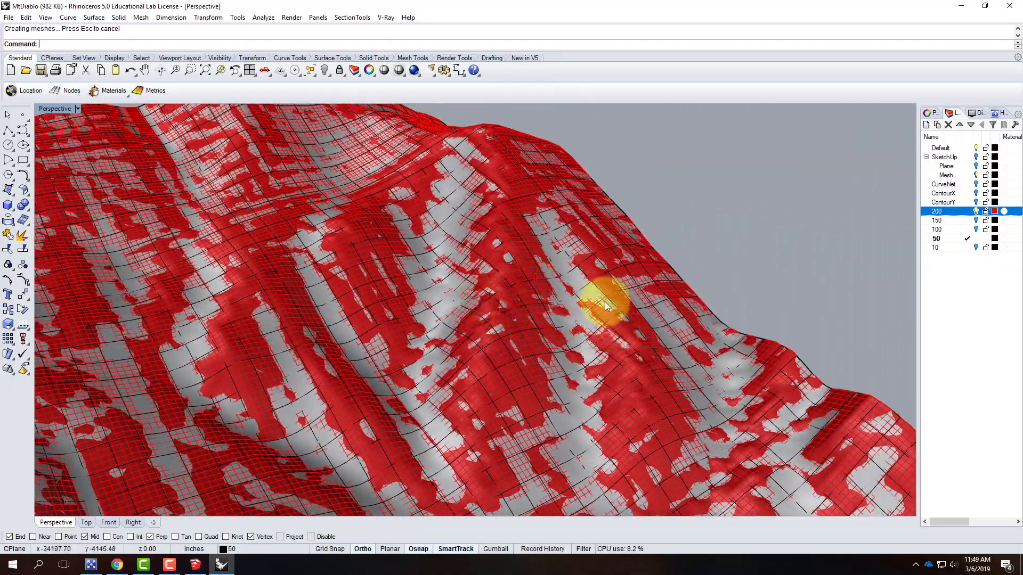
scroll(469, 306, "up", 3)
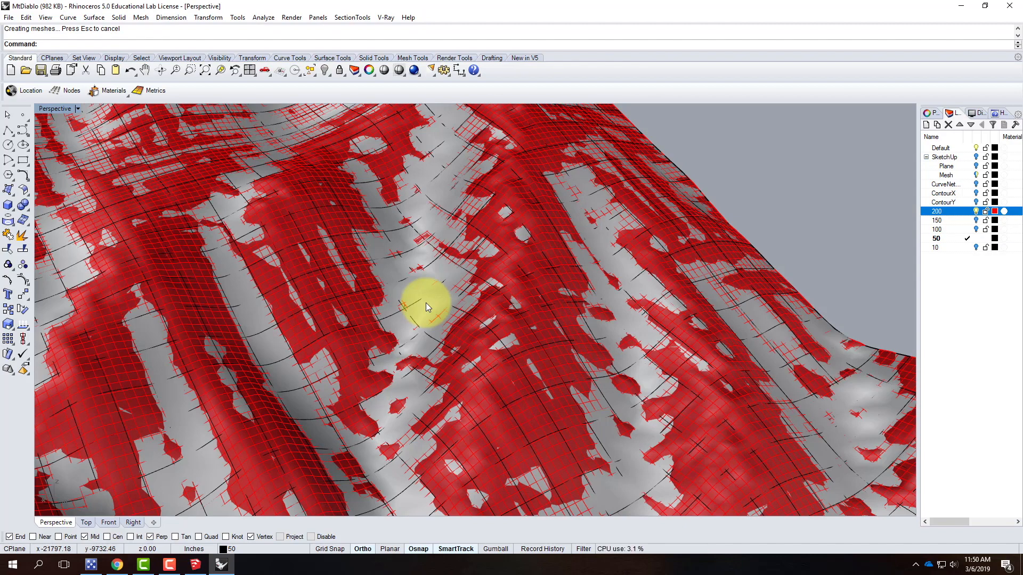
left_click(976, 212)
Make layer 10 current and rebuild the surface on layer 50 with 10 points in both U and V
left_click(967, 248)
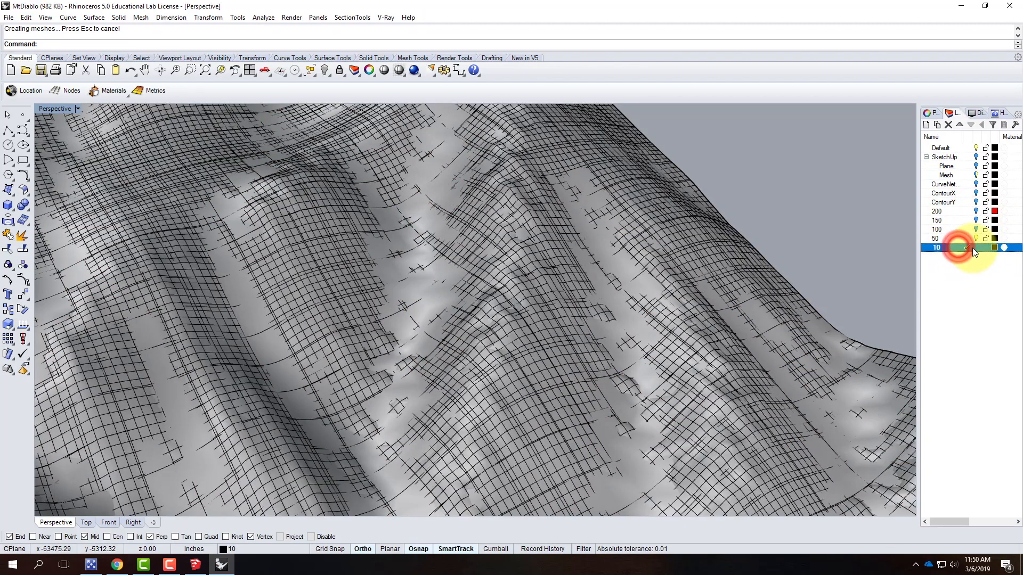
left_click(976, 238)
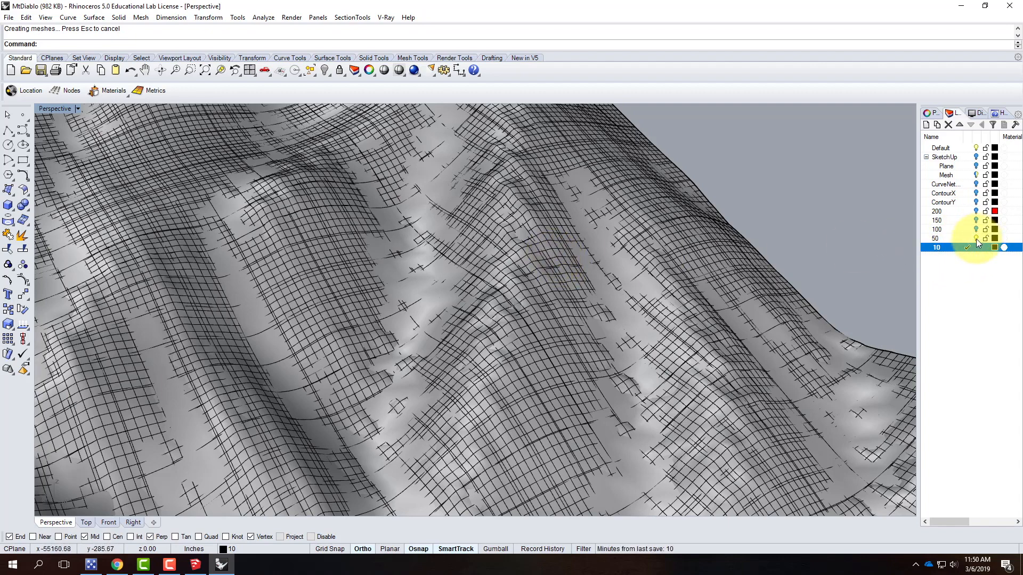
left_click(538, 246)
type("rebuild")
key("Return")
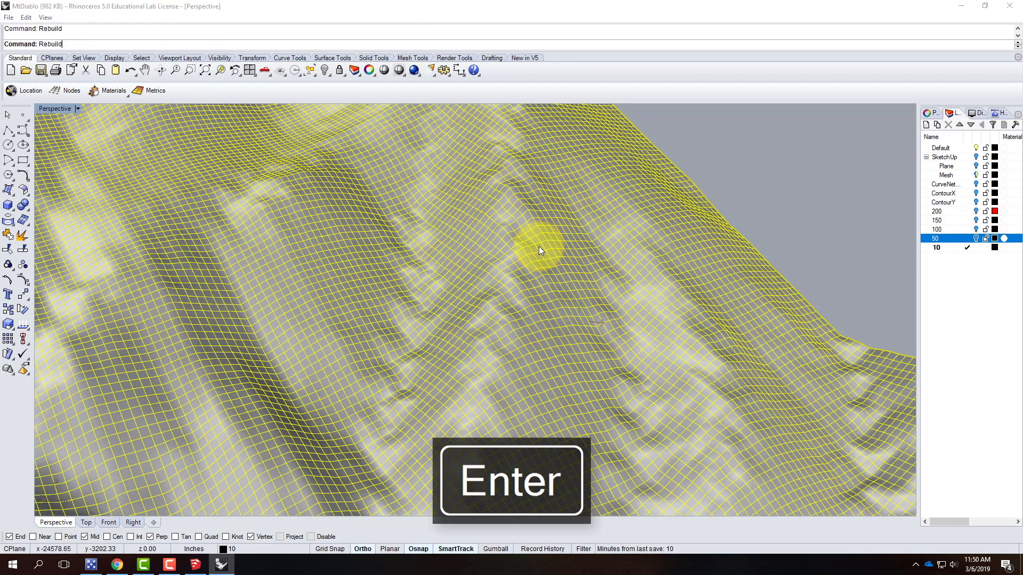
left_click_drag(511, 219, 455, 211)
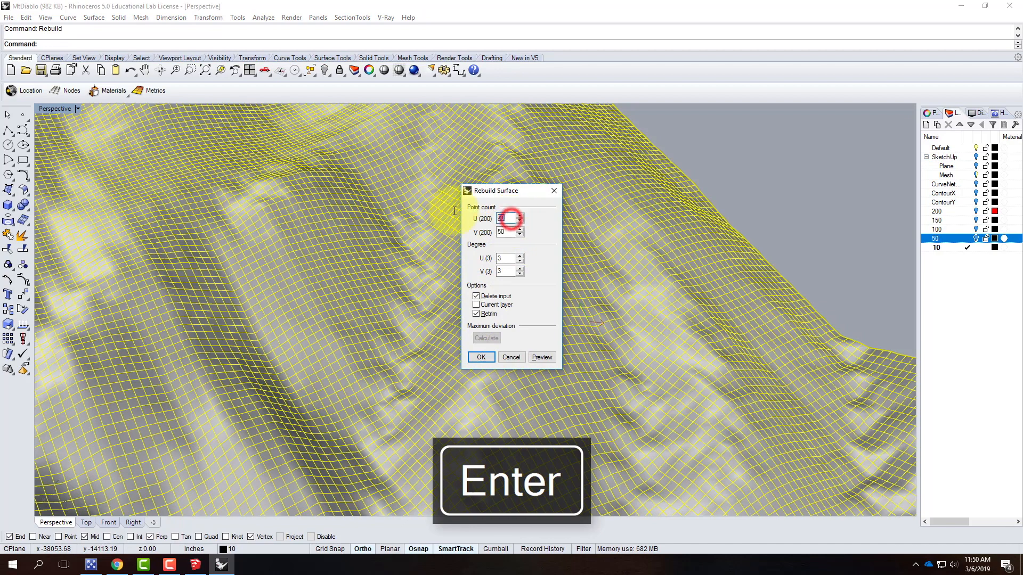
type("10")
key("Tab")
type("10")
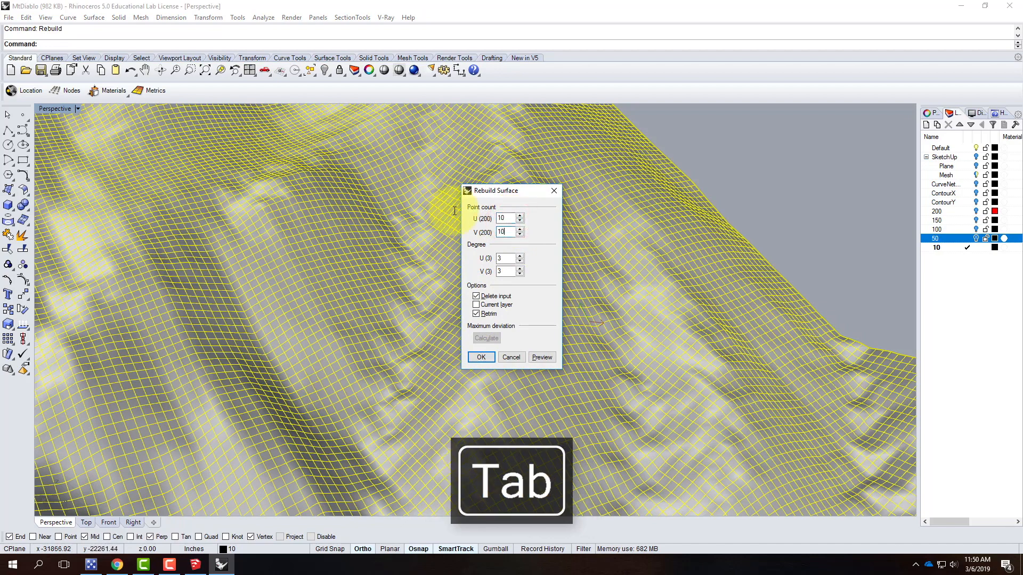
left_click(488, 360)
Inspect the rebuilt surface from several angles while switching the red layer 200 on and off
scroll(769, 224, "down", 5)
left_click(775, 201)
right_click_drag(772, 333, 642, 315)
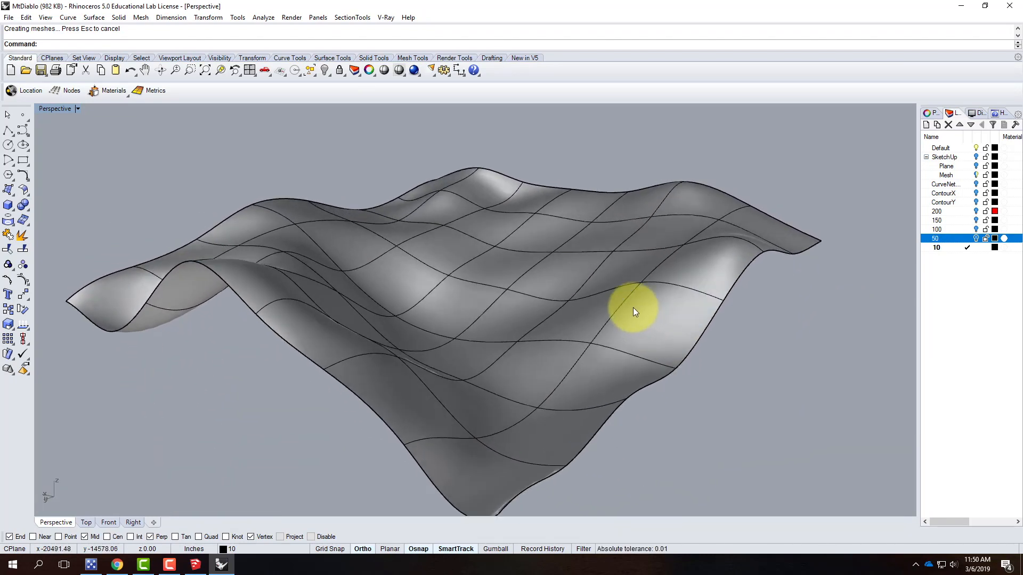
scroll(634, 307, "down", 3)
mouse_move(661, 335)
right_mouse_down()
mouse_move(577, 362)
mouse_move(584, 330)
right_mouse_up()
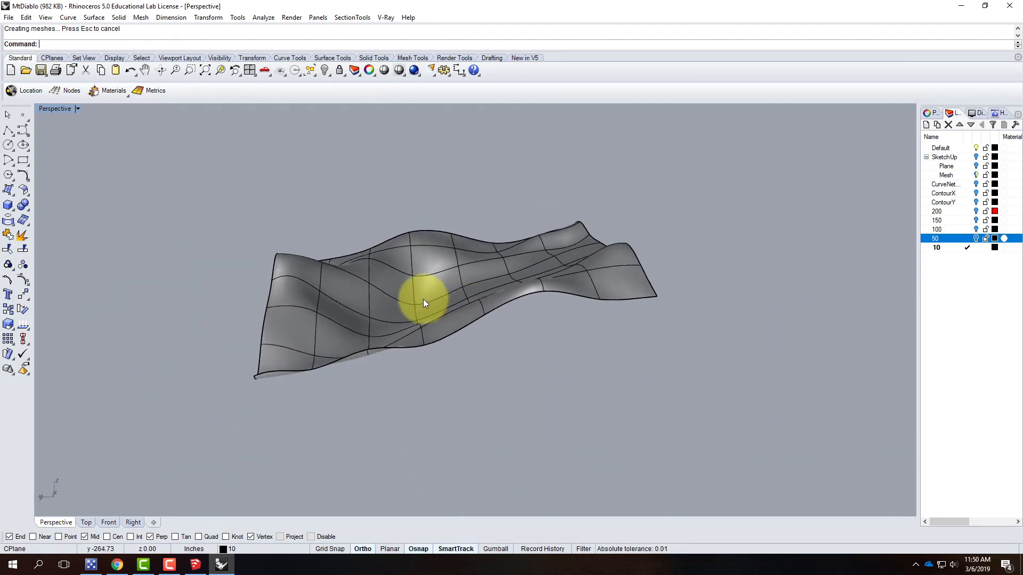
scroll(383, 290, "up", 5)
mouse_move(373, 289)
right_mouse_down()
mouse_move(505, 289)
mouse_move(381, 298)
right_mouse_up()
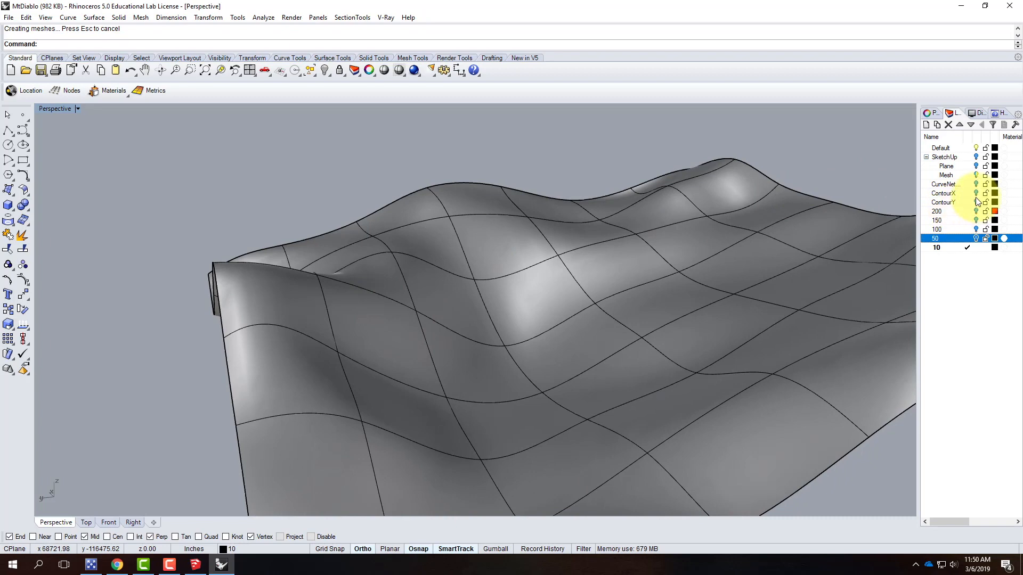
left_click(976, 211)
right_click_drag(766, 234, 686, 315)
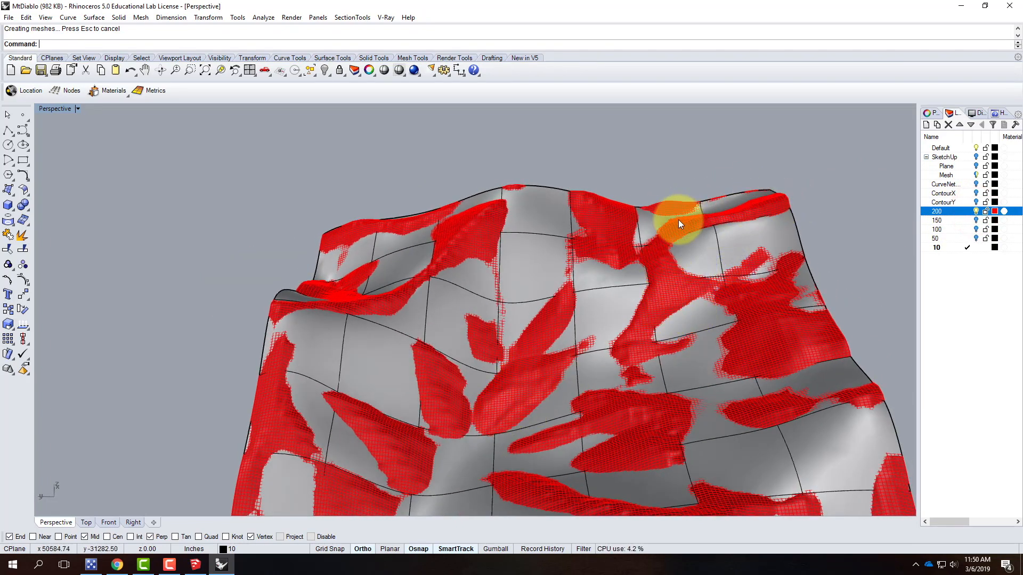
right_click_drag(340, 321, 416, 238)
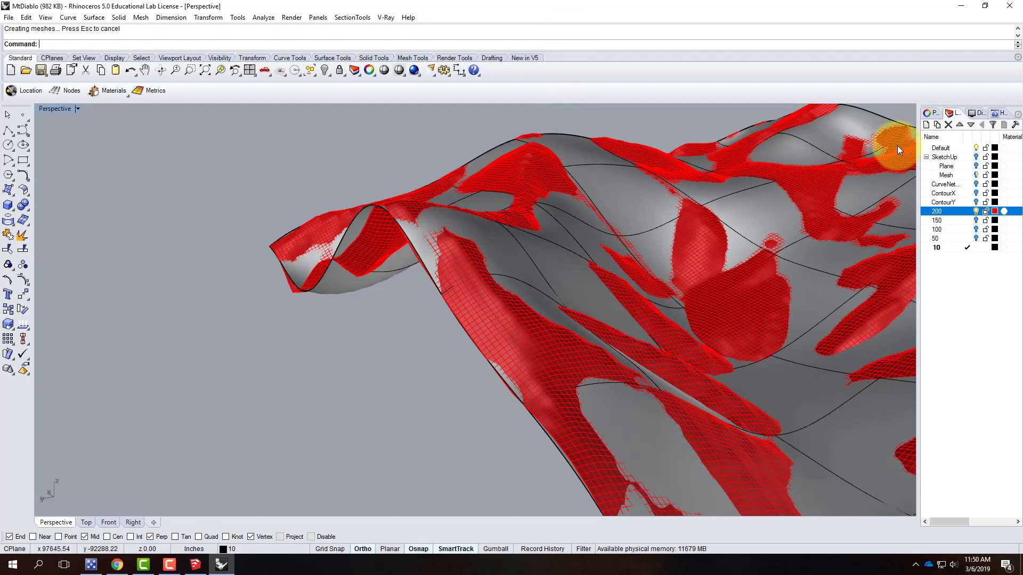
left_click(976, 211)
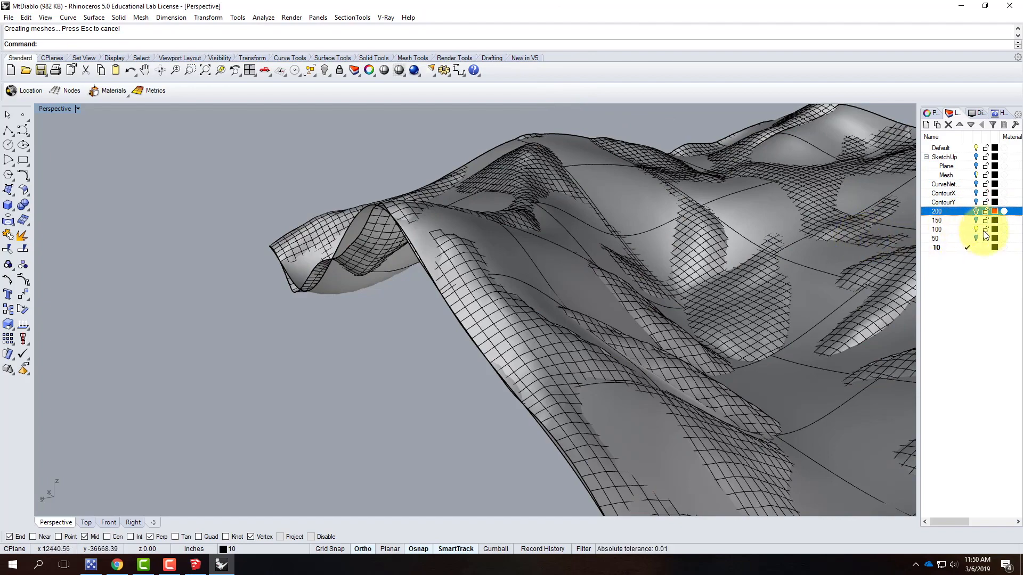
Make layer 100 current and turn on layer 10 to examine its dense surface from several angles
left_click(966, 230)
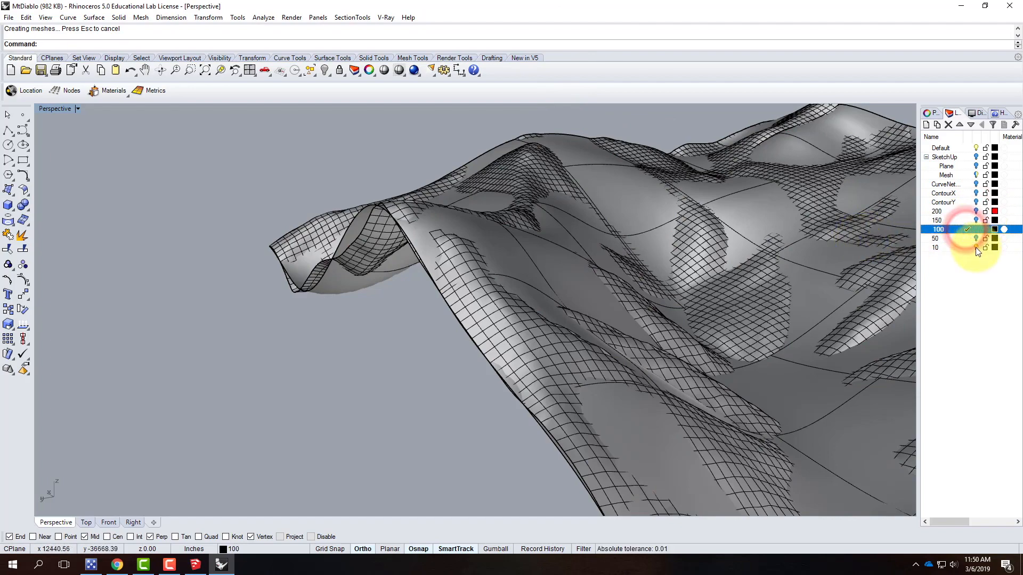
left_click(976, 247)
scroll(626, 249, "down", 4)
right_click_drag(766, 284, 704, 288)
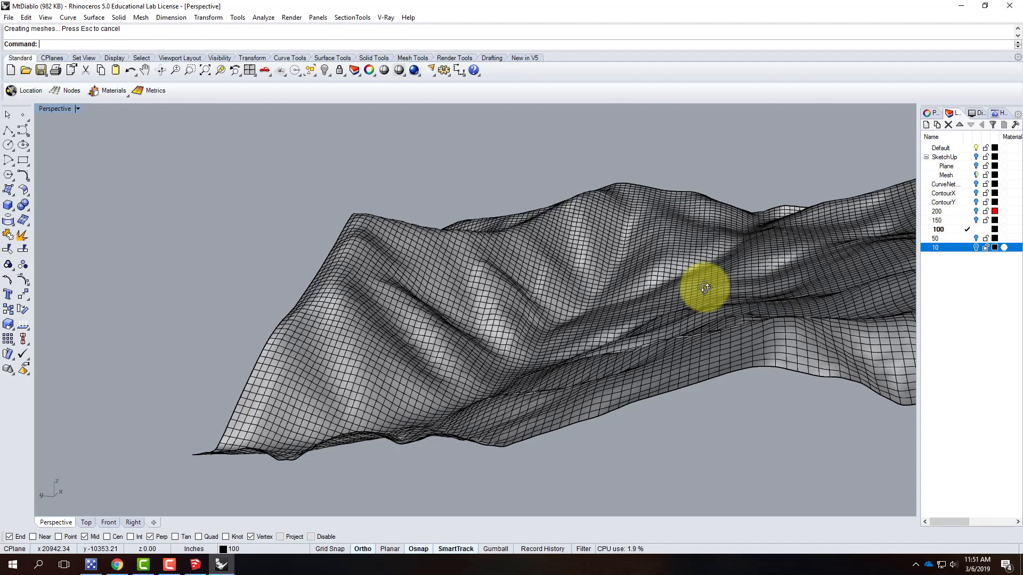
scroll(302, 266, "down", 8)
right_click_drag(300, 269, 393, 305)
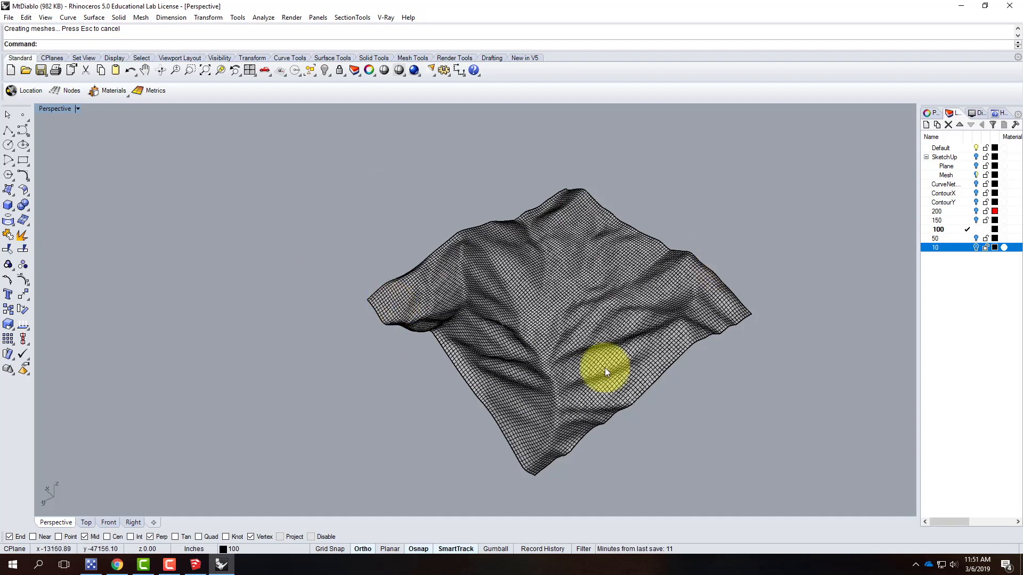
left_click(552, 340)
scroll(743, 386, "up", 5)
right_click_drag(726, 398, 754, 366)
left_click(753, 368)
right_click_drag(406, 349, 412, 370)
right_click_drag(454, 341, 507, 344)
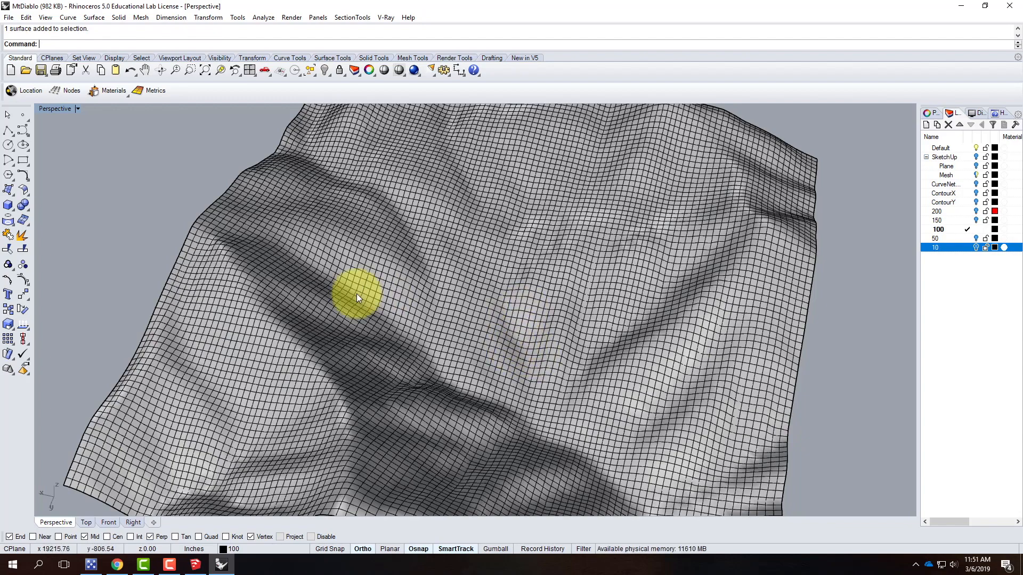
scroll(357, 293, "down", 3)
right_click_drag(610, 426, 344, 316)
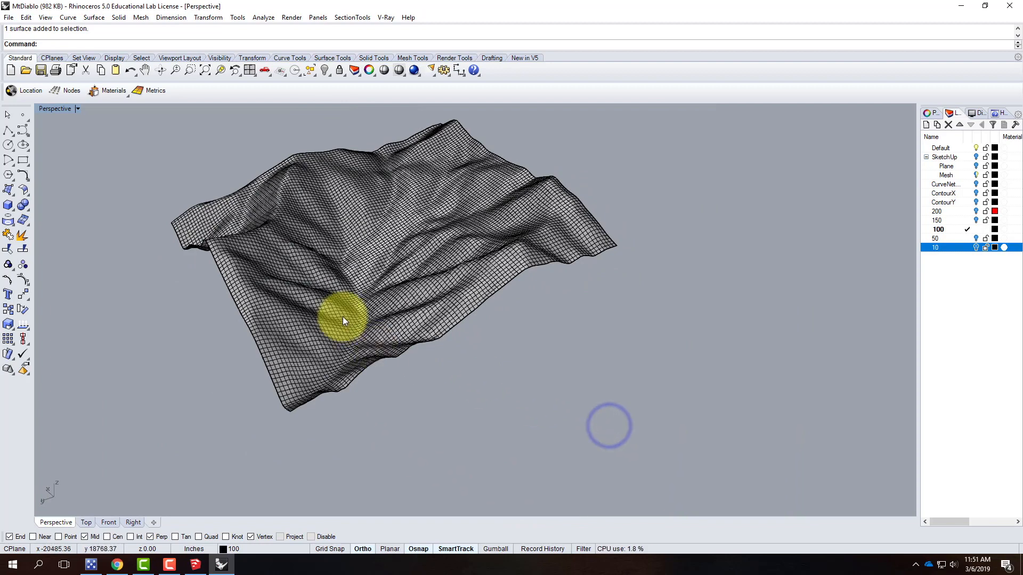
Create a new layer named TopoLines and make it the current layer
left_click(343, 318)
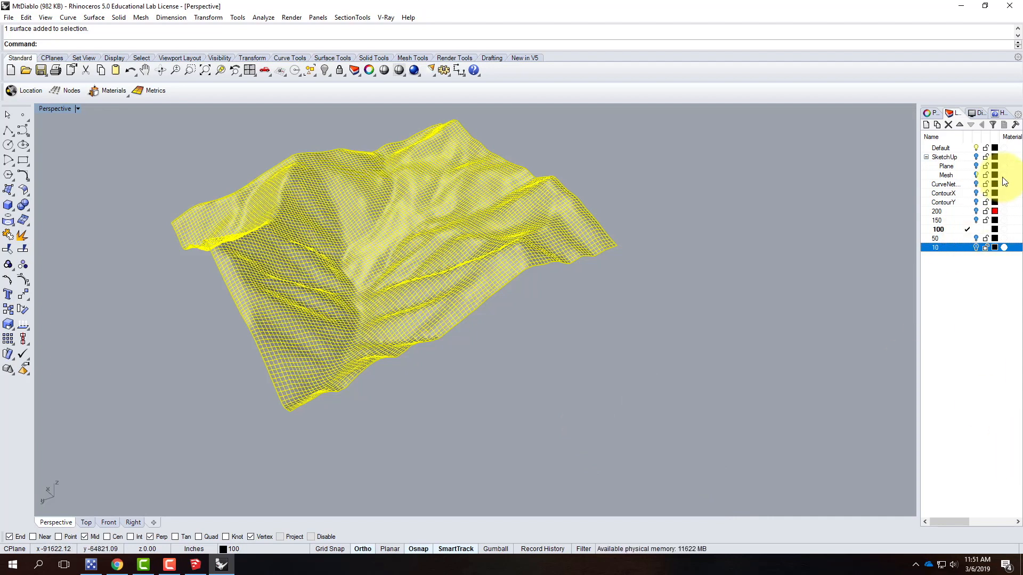
left_click(928, 124)
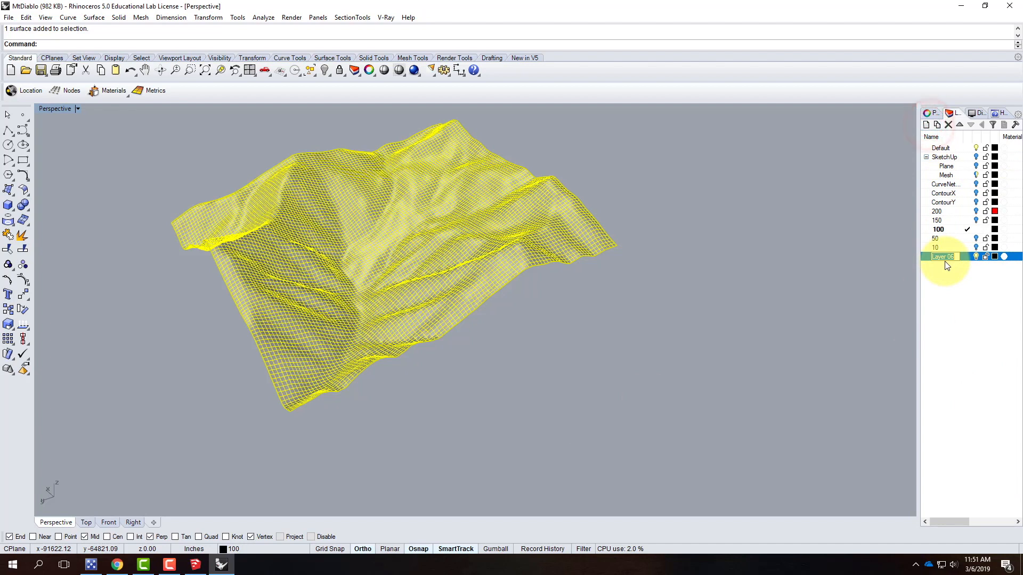
type("TopoLines")
left_click(965, 258)
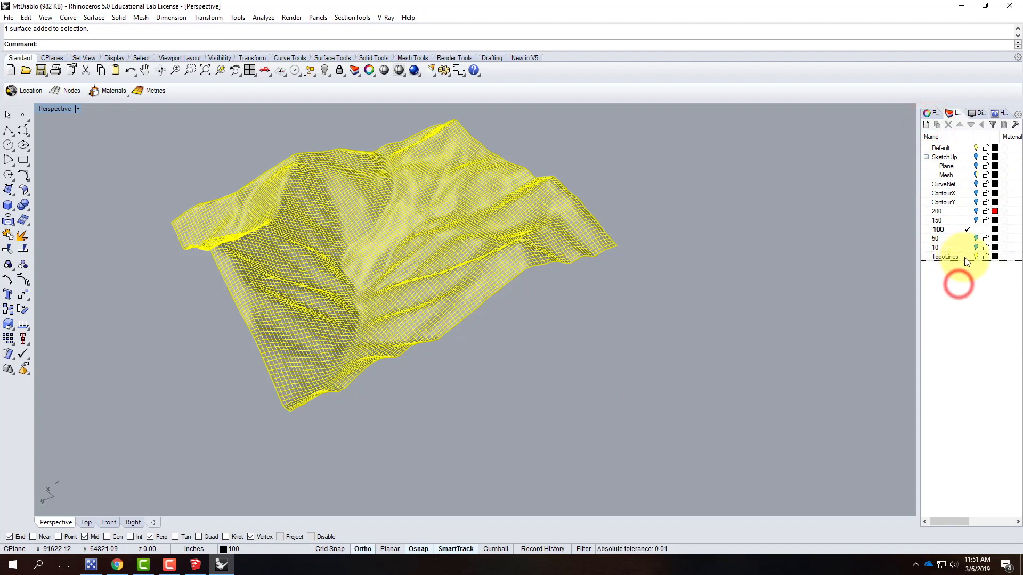
left_click(969, 257)
left_click(724, 330)
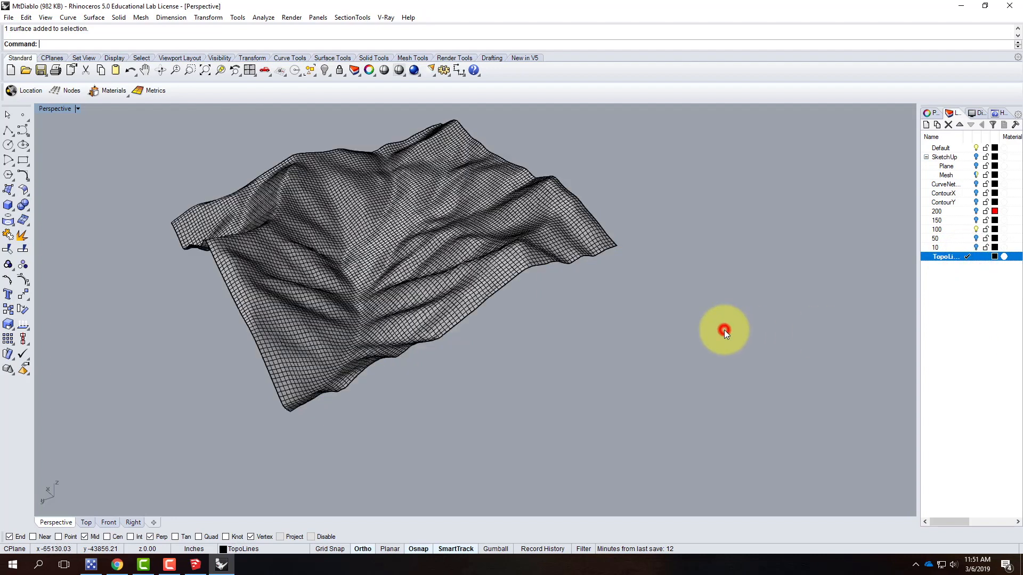
Contour the dense surface with vertical-direction planes from its lowest corner, spacing the contours 40 inches apart
left_click(67, 19)
mouse_move(97, 351)
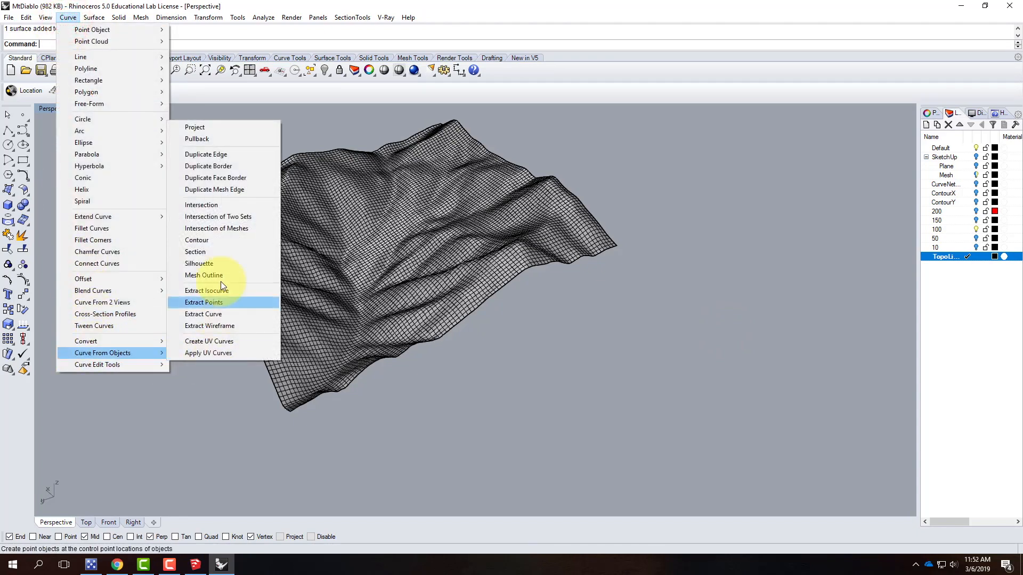
left_click(224, 242)
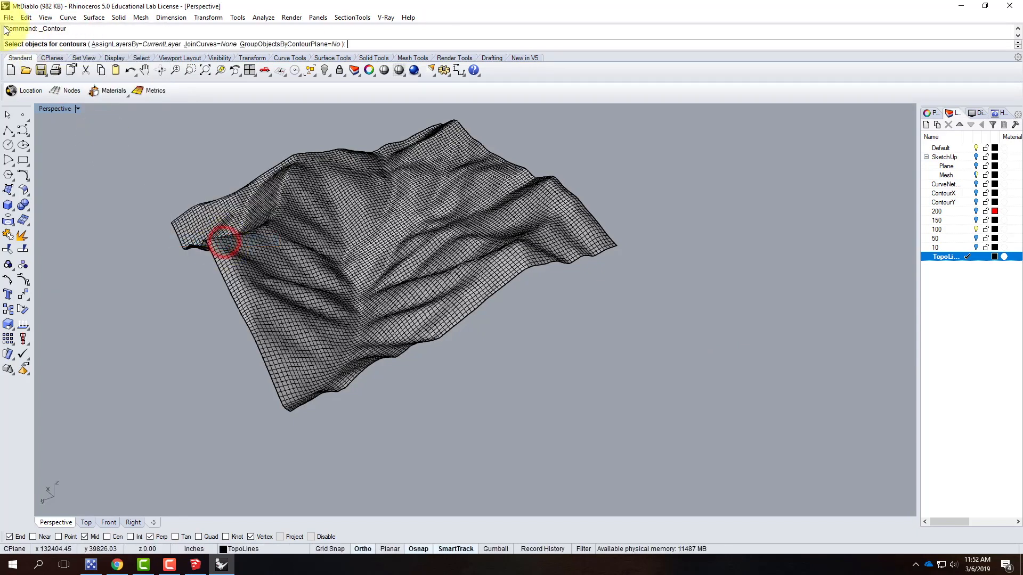
left_click(334, 267)
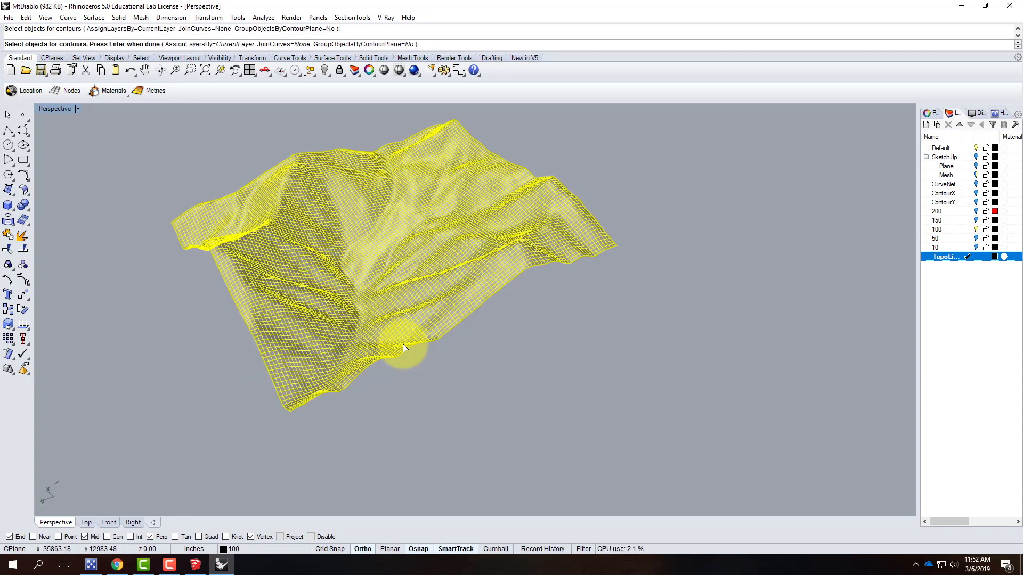
key("Return")
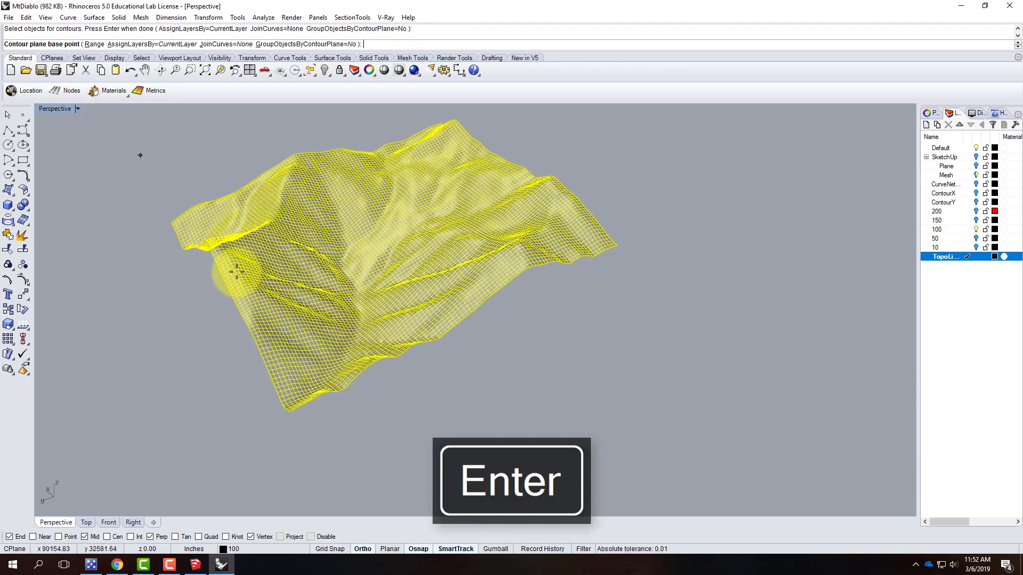
right_click_drag(542, 329, 375, 359)
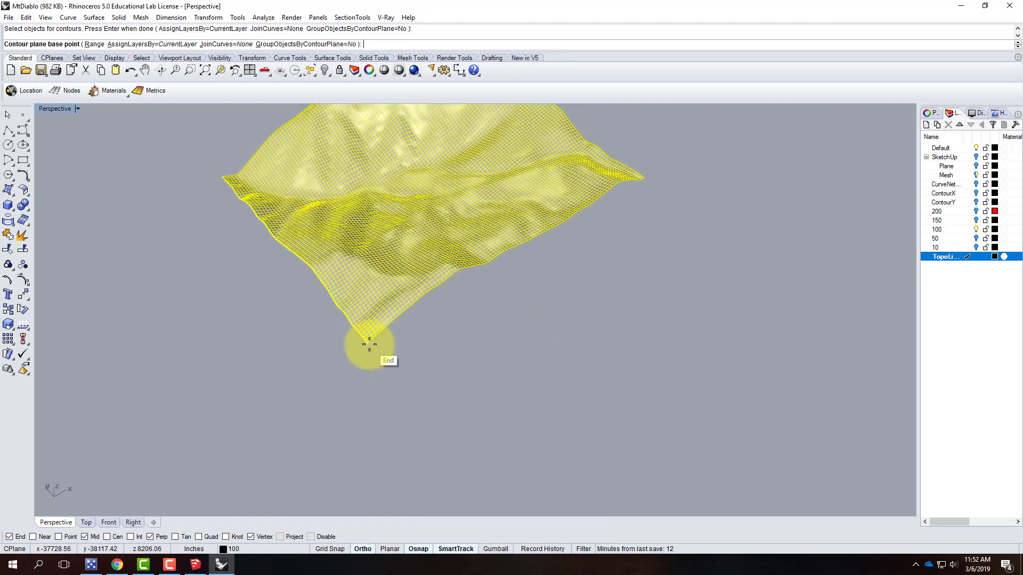
left_click(369, 344)
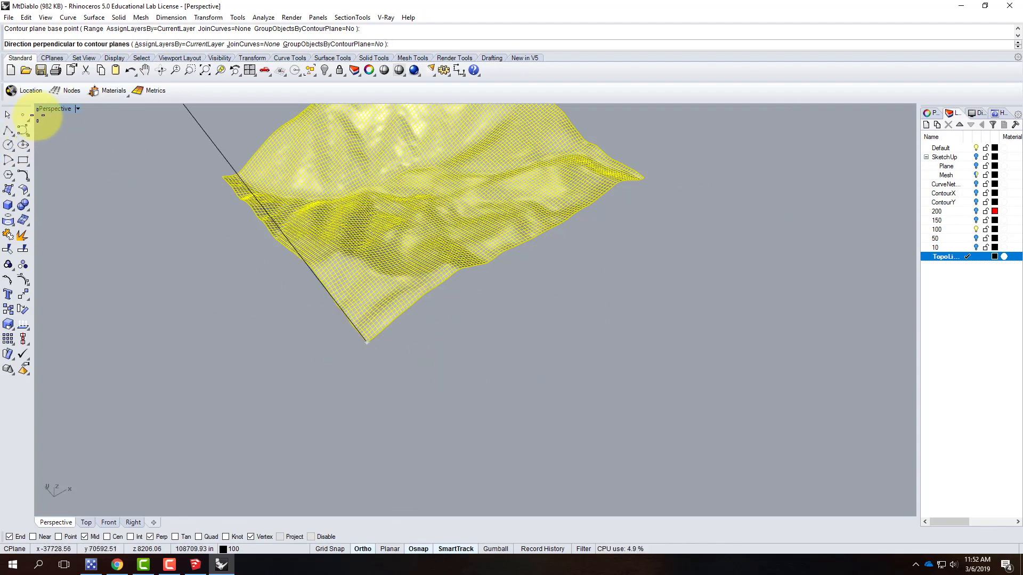
double_click(53, 109)
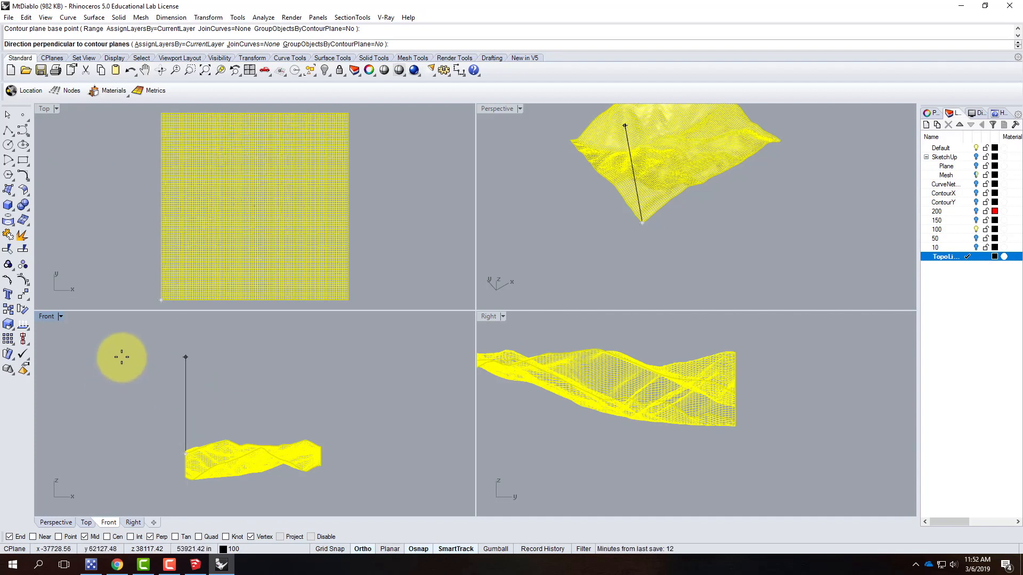
scroll(658, 416, "down", 5)
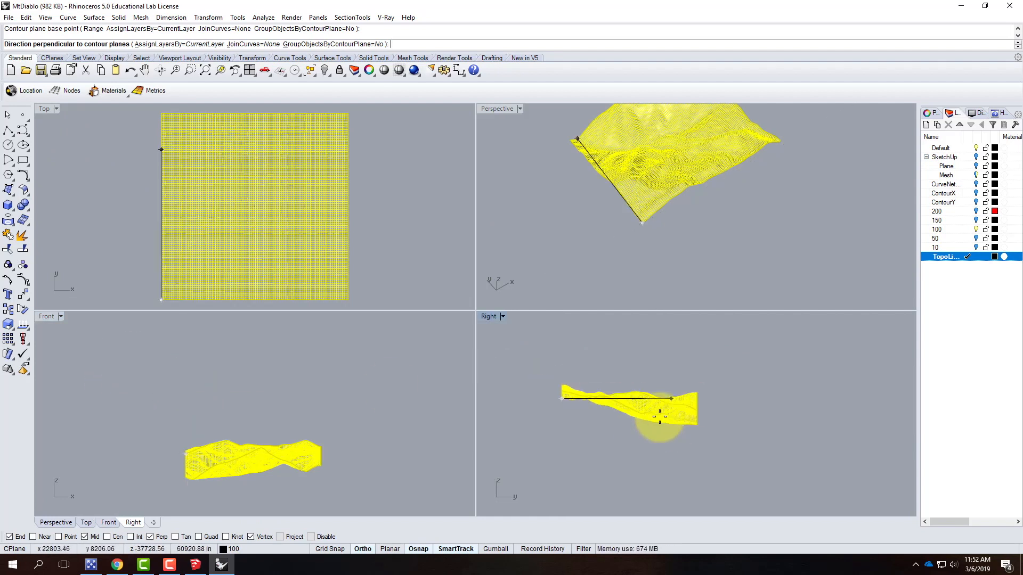
left_click(609, 335)
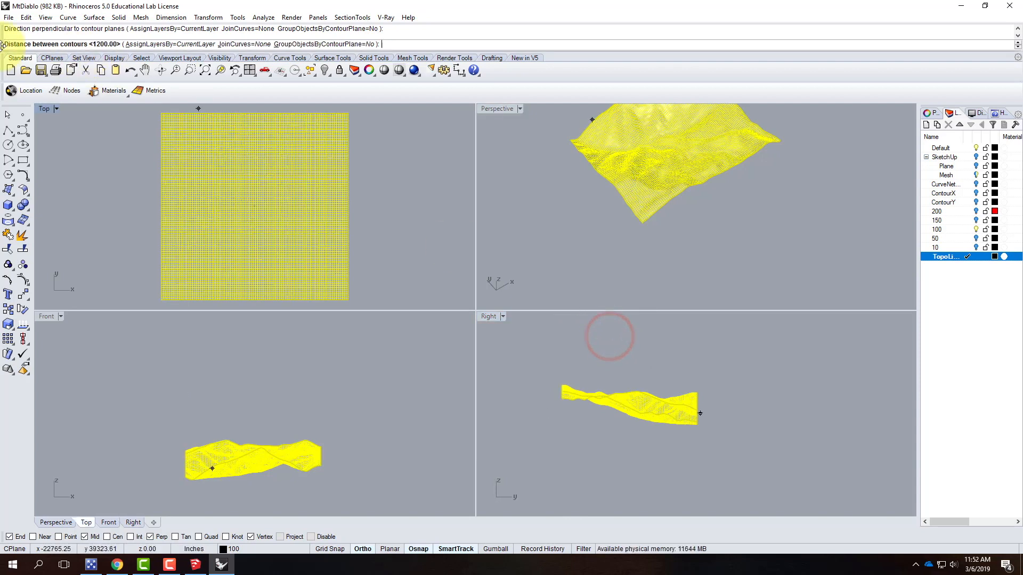
right_click_drag(490, 117, 664, 291)
scroll(664, 291, "up", 6)
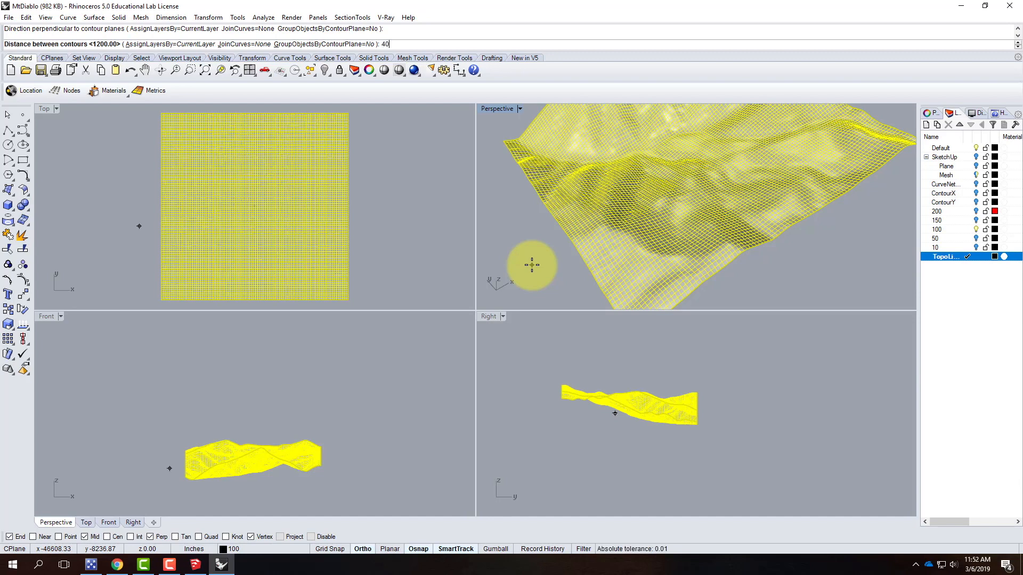
key("Return")
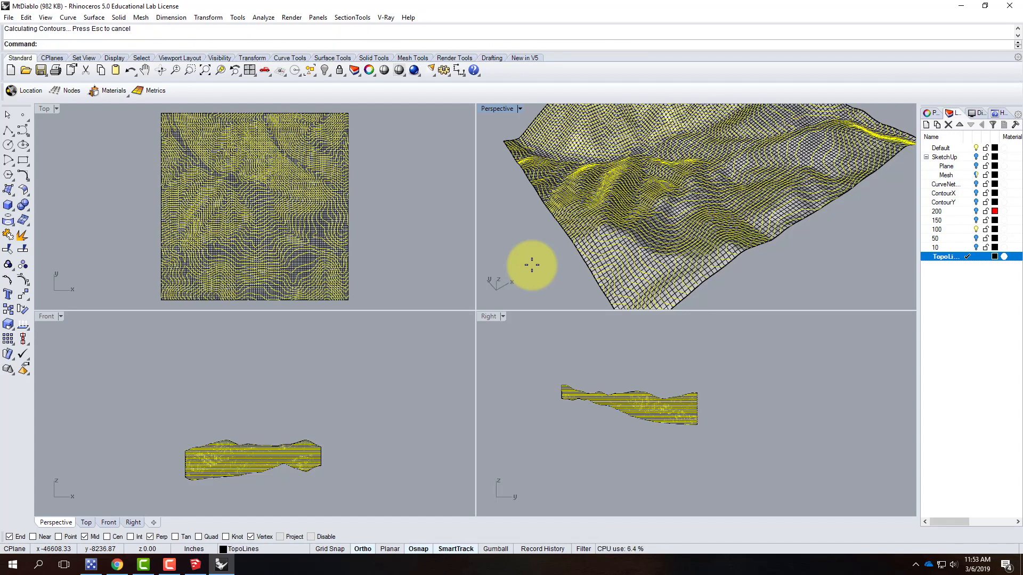
Create another new layer named TopoFlat
double_click(497, 110)
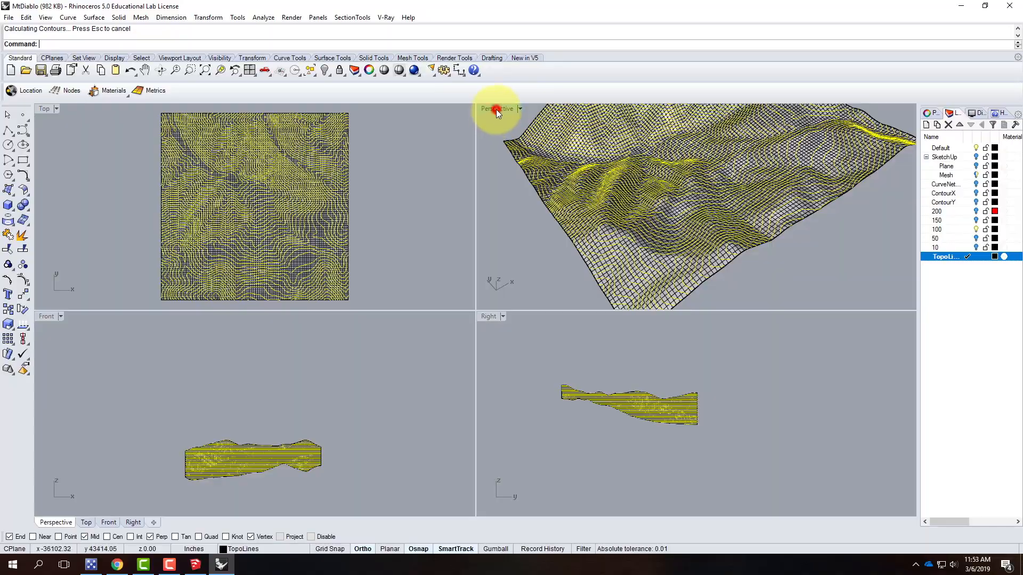
right_click_drag(486, 263, 680, 212)
scroll(680, 212, "down", 8)
right_click_drag(698, 279, 632, 303)
right_click_drag(535, 263, 521, 228)
right_click_drag(644, 309, 616, 318)
right_click_drag(479, 250, 531, 399)
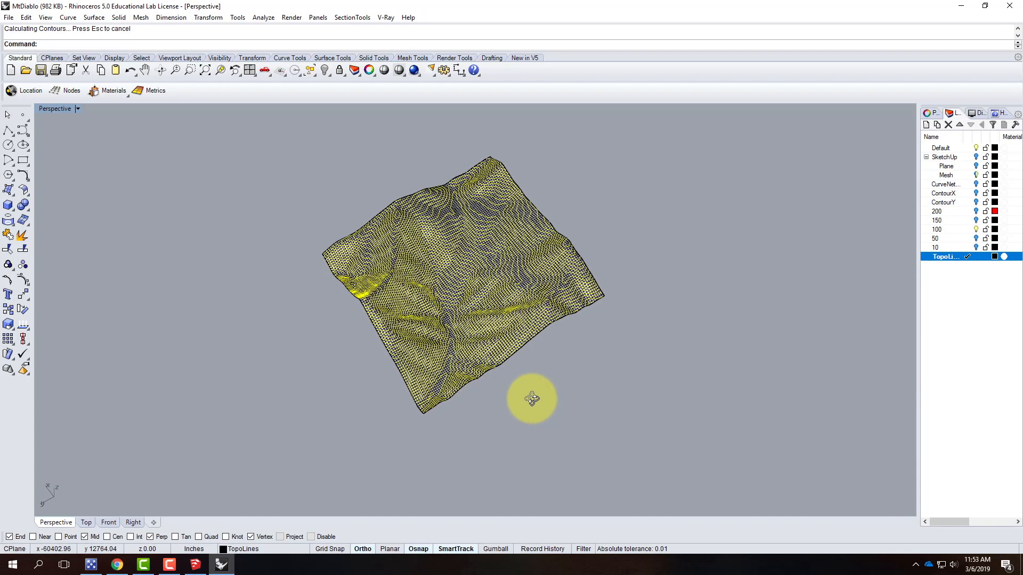
left_click(927, 125)
left_click(963, 264)
left_click(945, 267)
left_click(953, 266)
type("TopoFla")
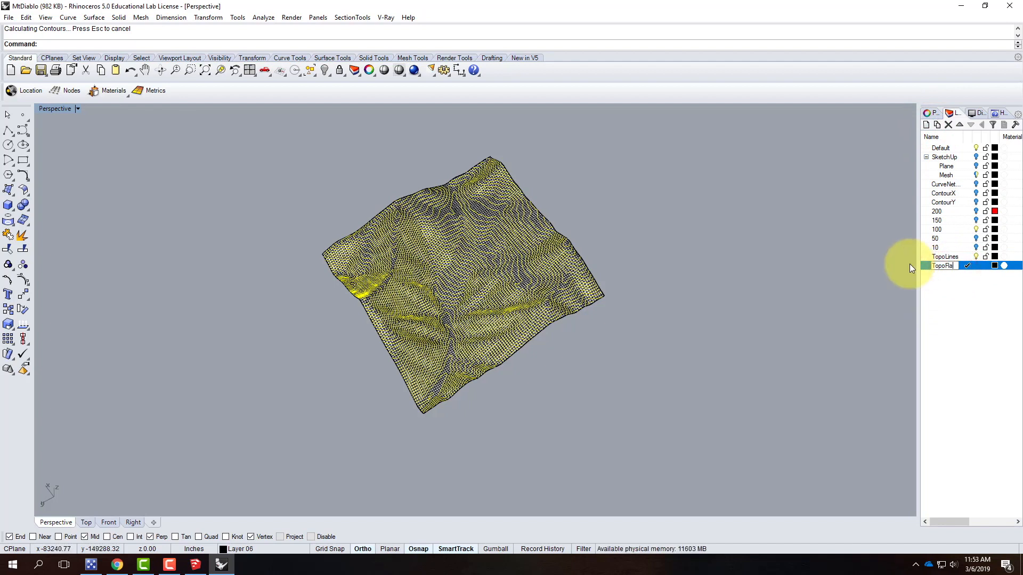
type("t")
key("Return")
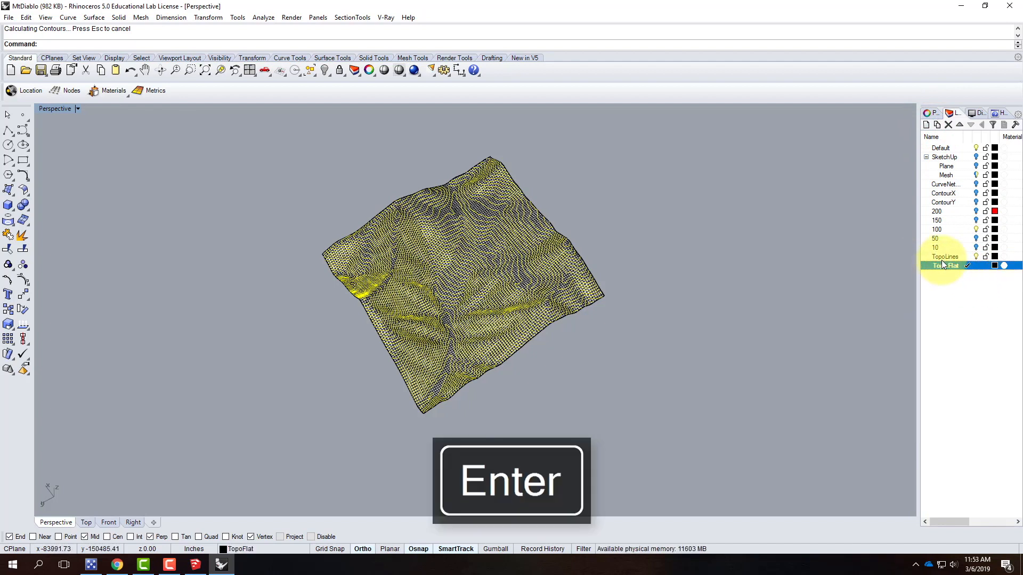
Draw a flat corner-to-corner plane on layer TopoFlat, larger than the terrain and lying beneath it
right_click_drag(410, 222, 562, 228)
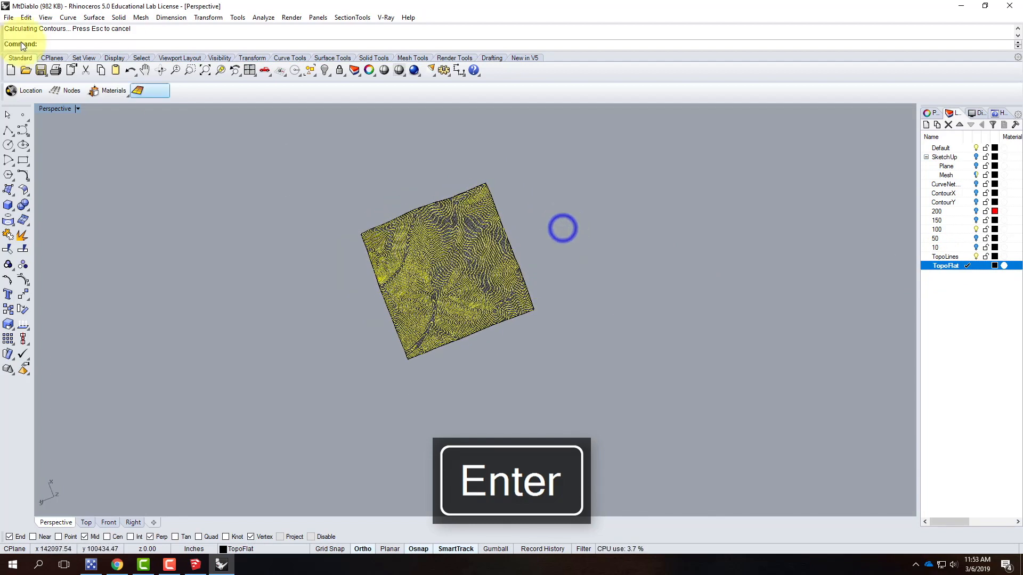
left_click(8, 190)
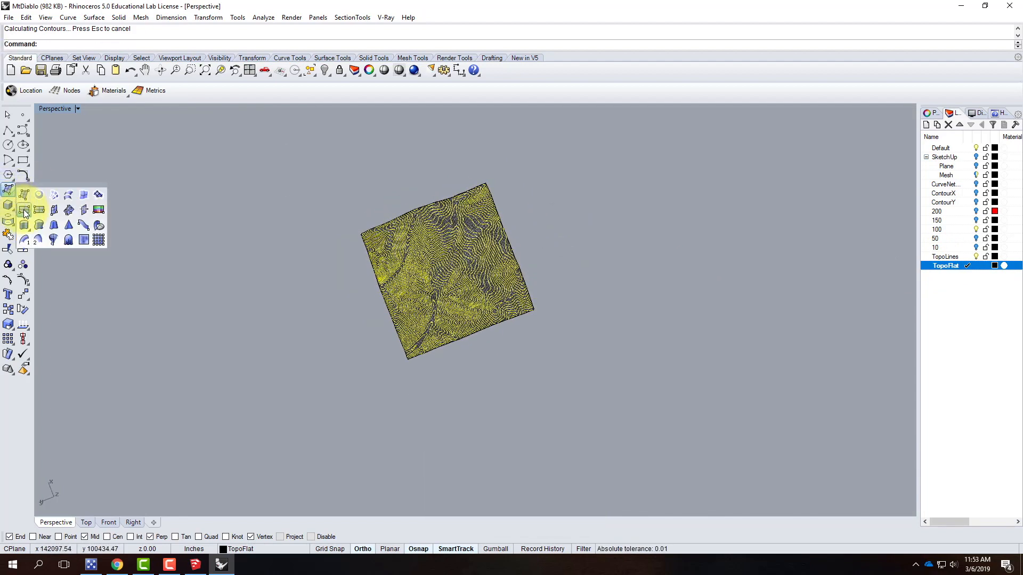
left_click(24, 214)
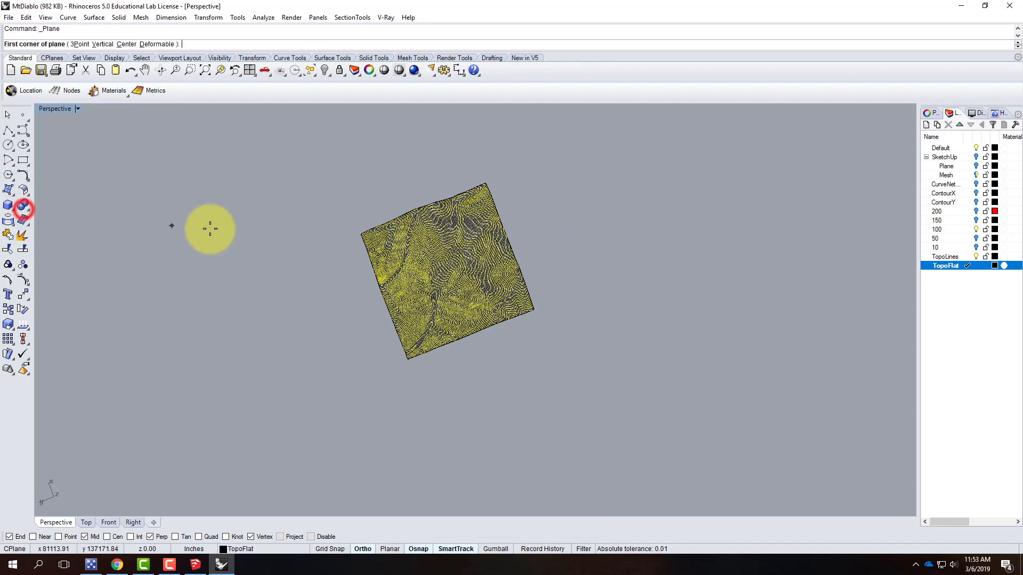
left_click(312, 214)
left_click(602, 336)
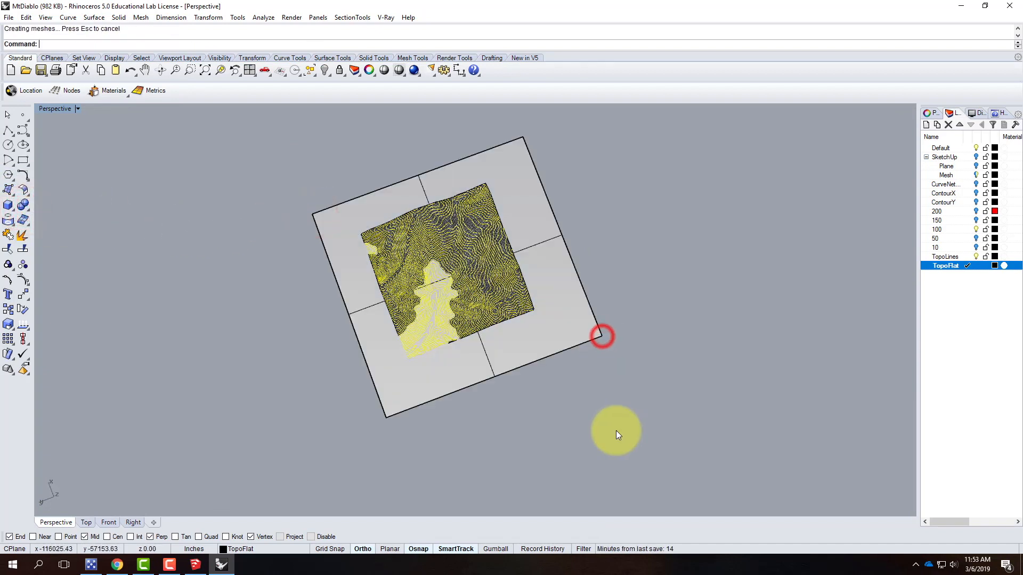
Project the contour lines from the Top view onto the flat plane
double_click(46, 110)
double_click(46, 110)
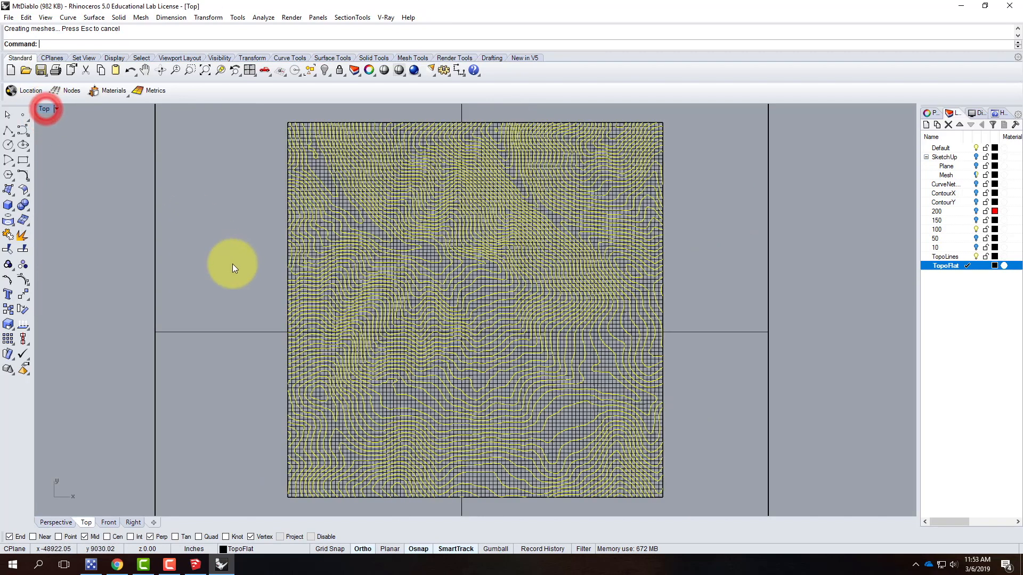
scroll(238, 277, "down", 3)
scroll(368, 269, "up", 2)
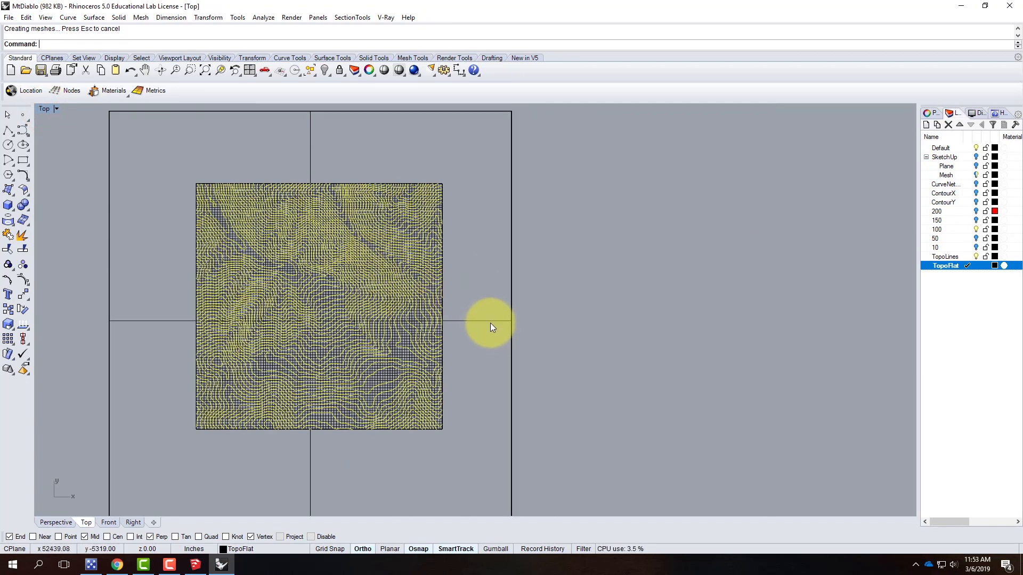
key("Escape")
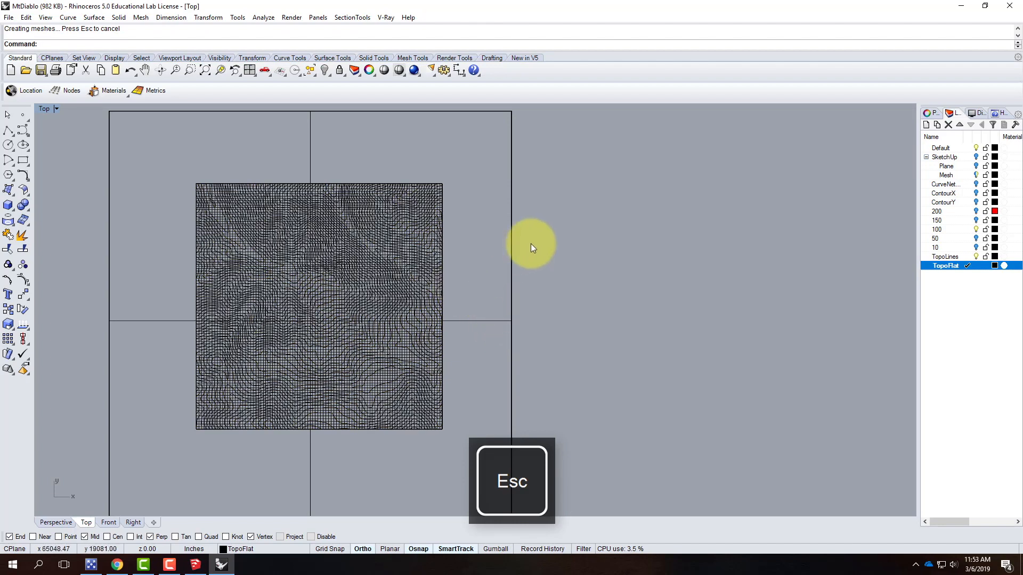
left_click(68, 17)
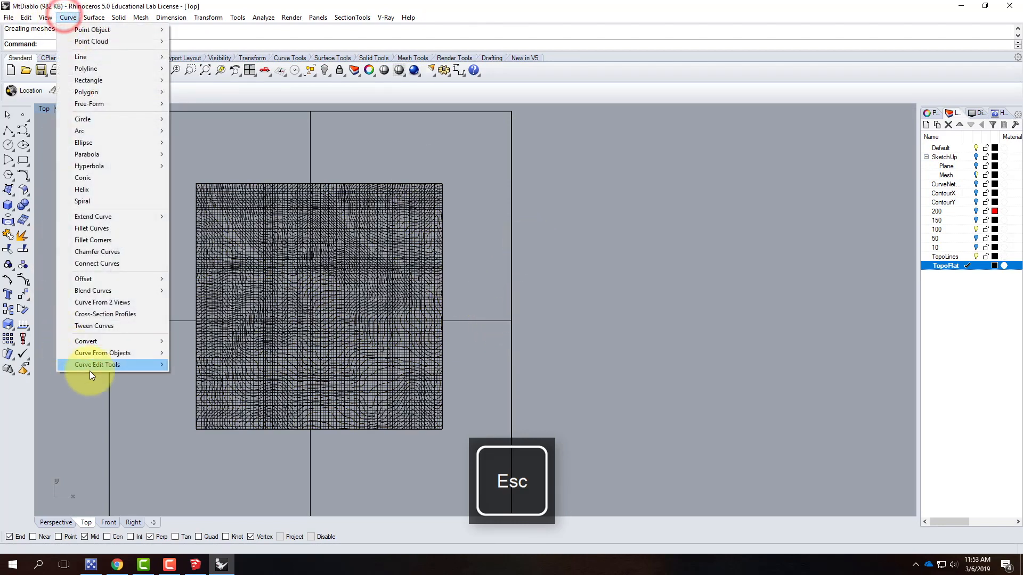
mouse_move(104, 353)
left_click(224, 130)
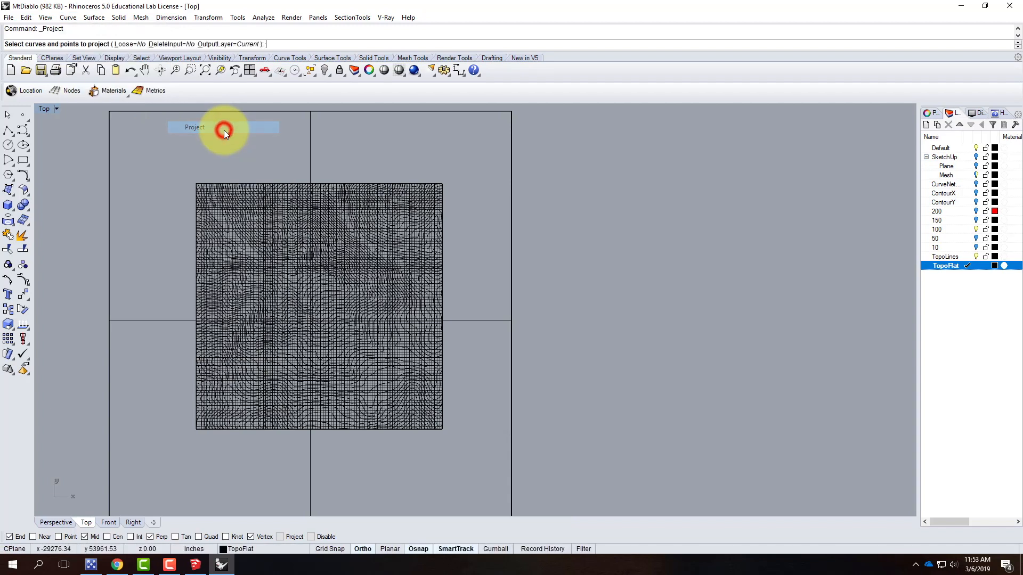
left_click_drag(172, 167, 478, 454)
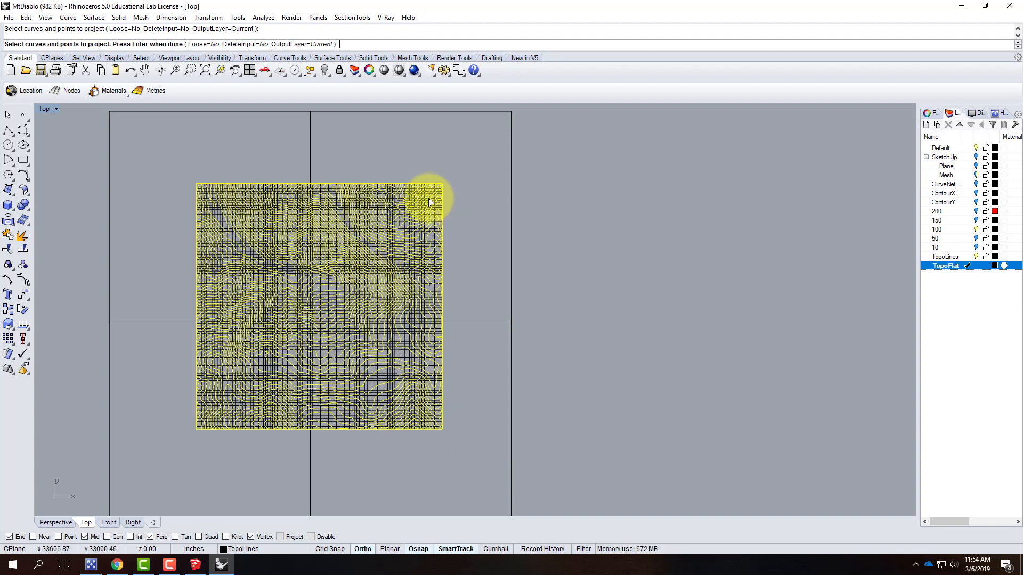
key("Return")
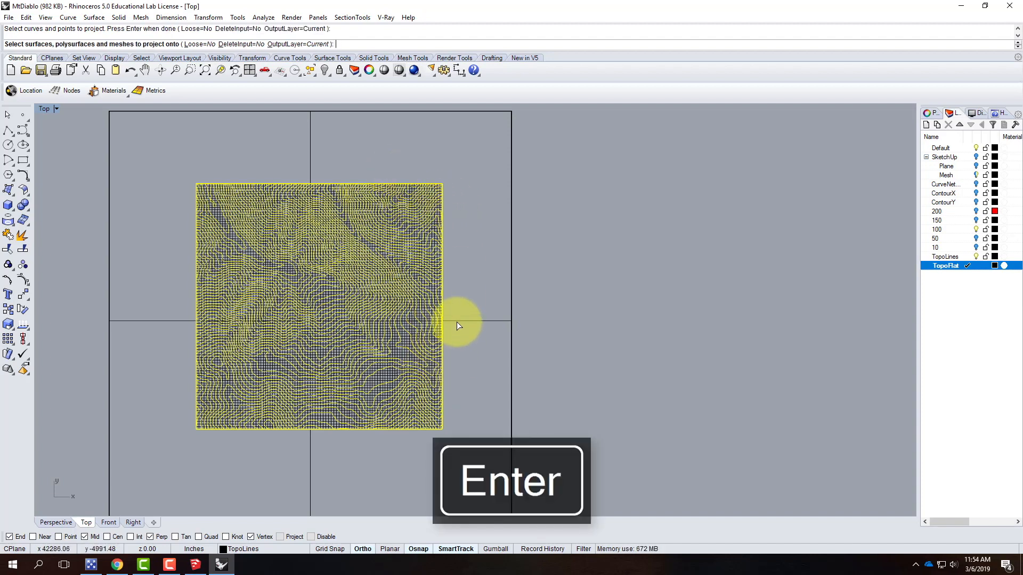
left_click(457, 322)
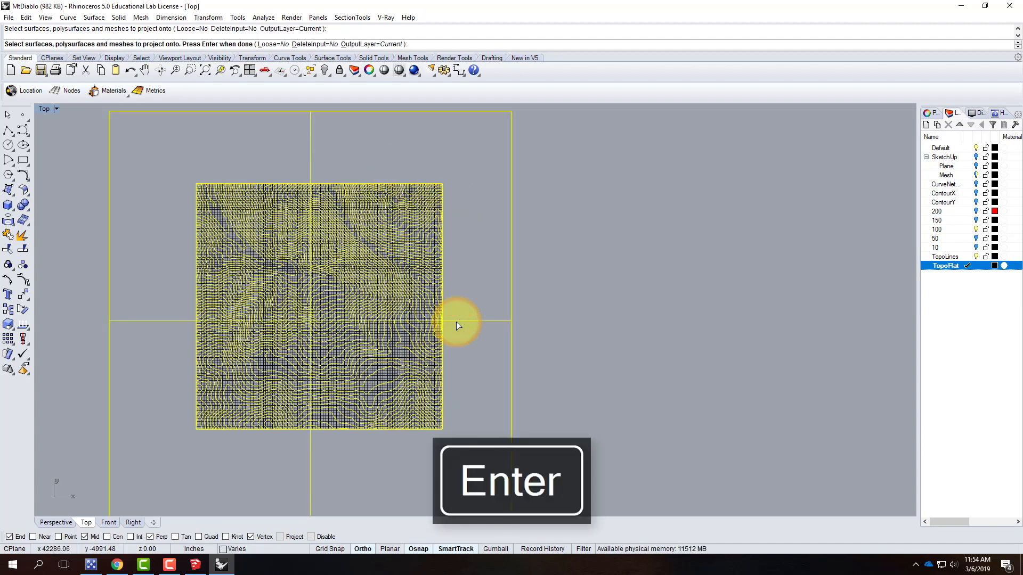
key("Return")
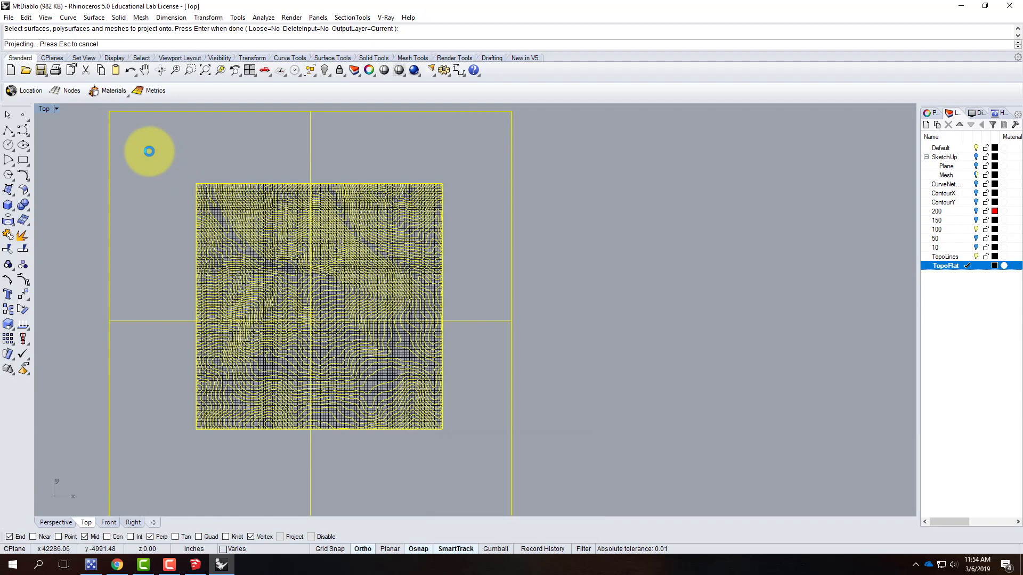
Move the projected flat contours off to the side, away from the terrain and plane
double_click(44, 109)
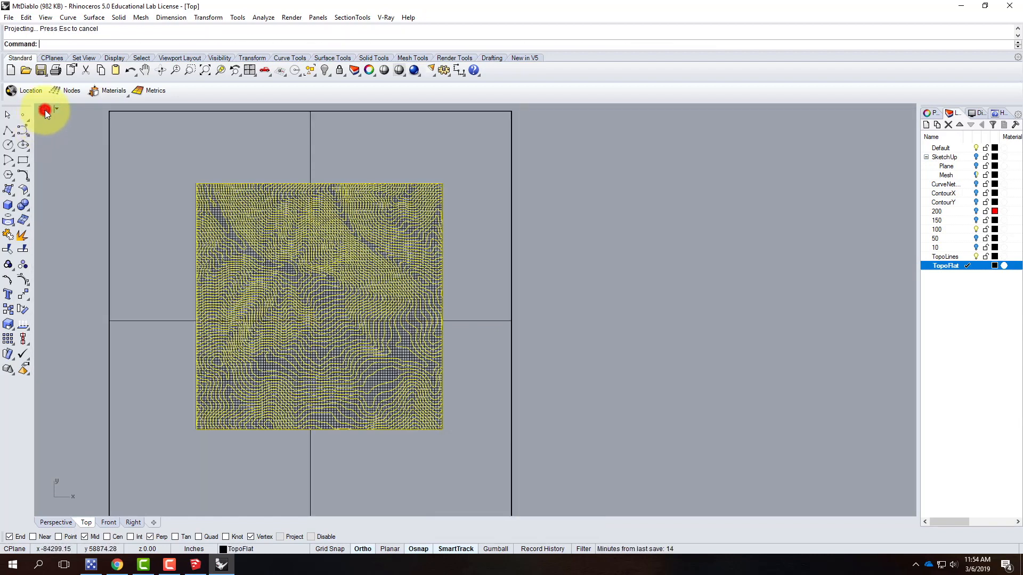
double_click(497, 108)
right_click_drag(674, 365, 547, 233)
scroll(519, 255, "up", 9)
right_click_drag(592, 343, 616, 384)
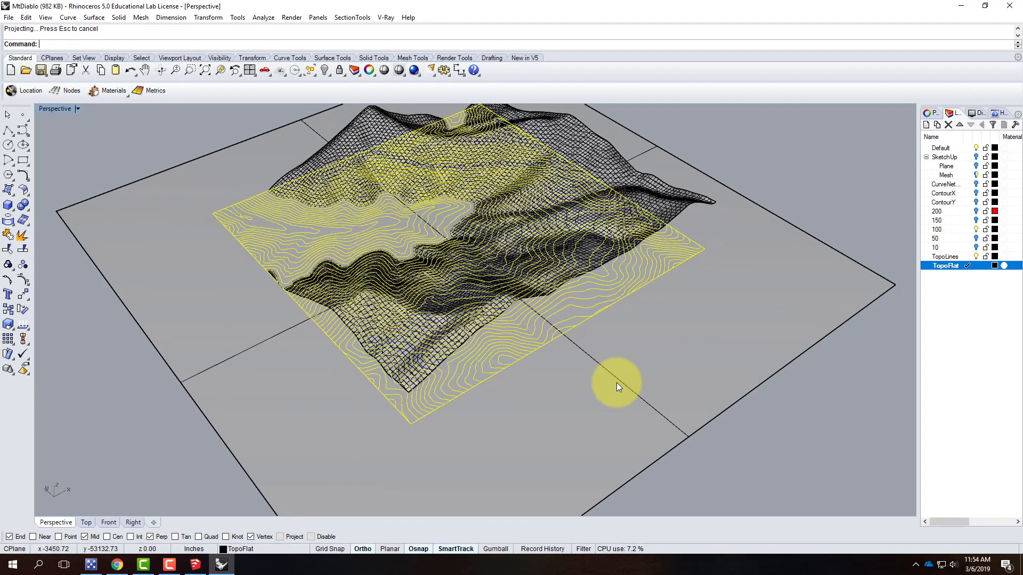
key("Return")
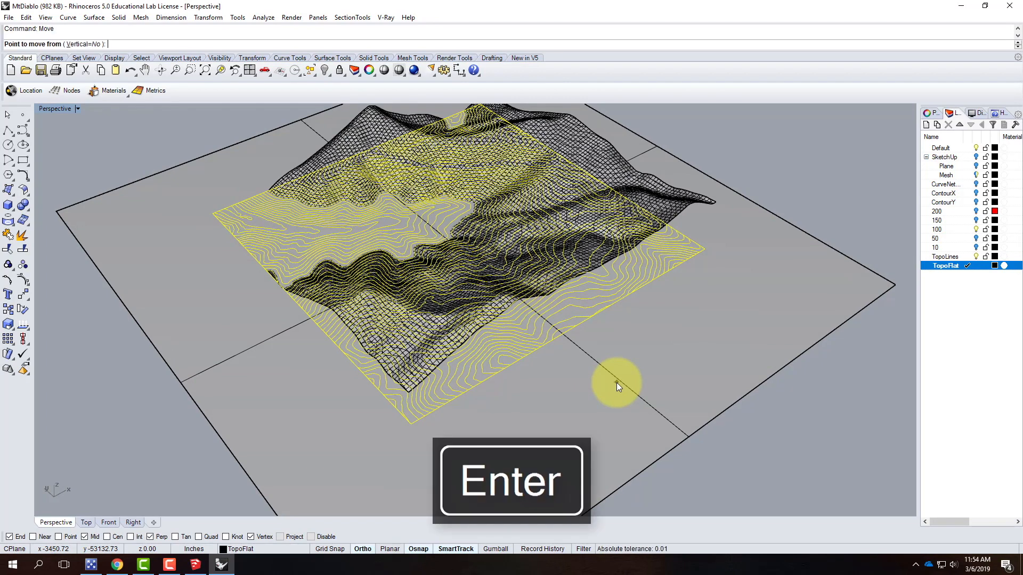
scroll(520, 435, "down", 6)
left_click(520, 435)
scroll(335, 360, "down", 3)
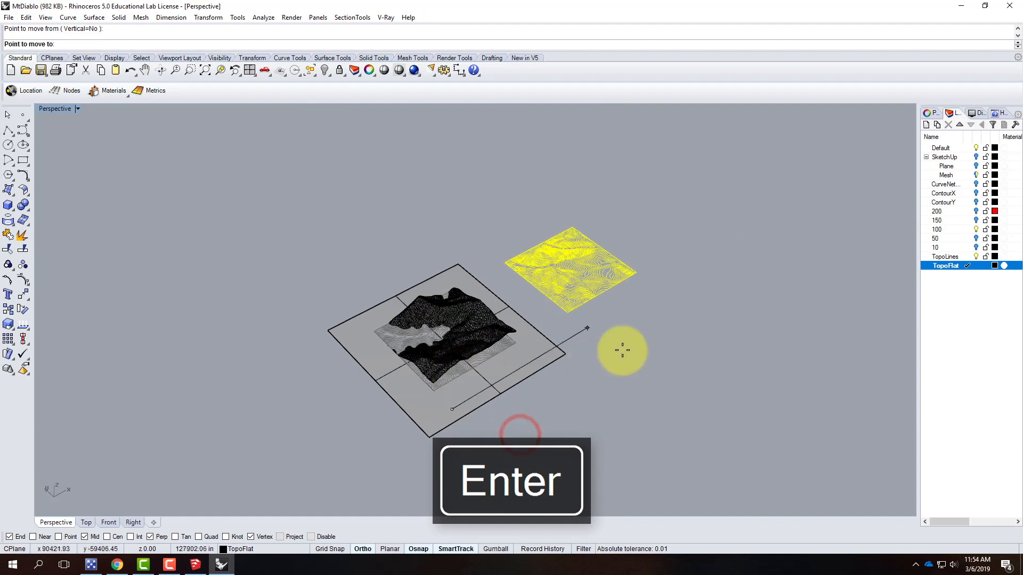
left_click(609, 354)
key("Escape")
Turn off layer 100 and delete the flat projection plane
scroll(536, 344, "up", 6)
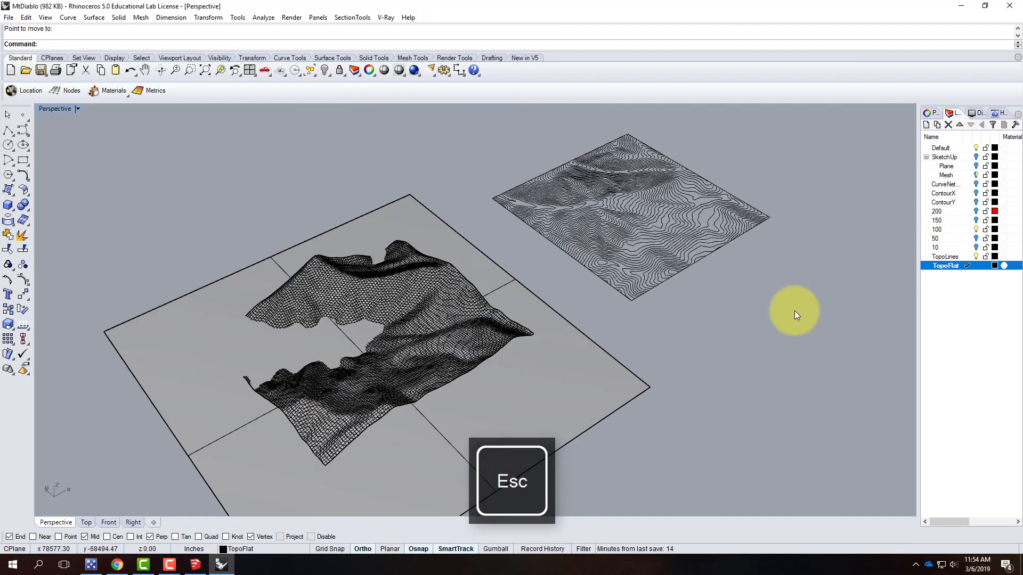
left_click(975, 229)
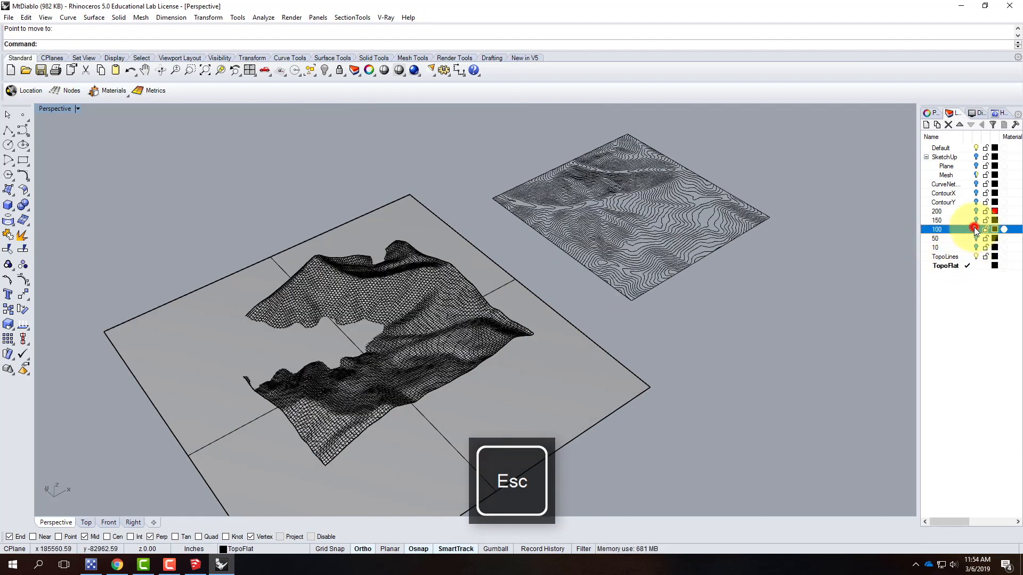
left_click(558, 383)
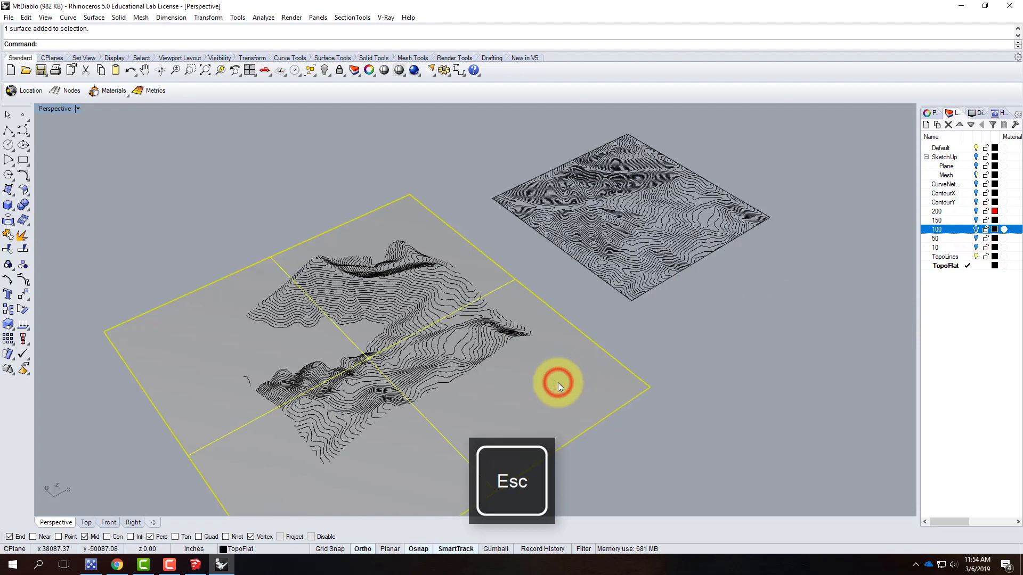
key("Delete")
Select all the flat contours and export the selection as an AutoCAD Drawing (*.dwg)
right_click_drag(504, 328, 423, 260)
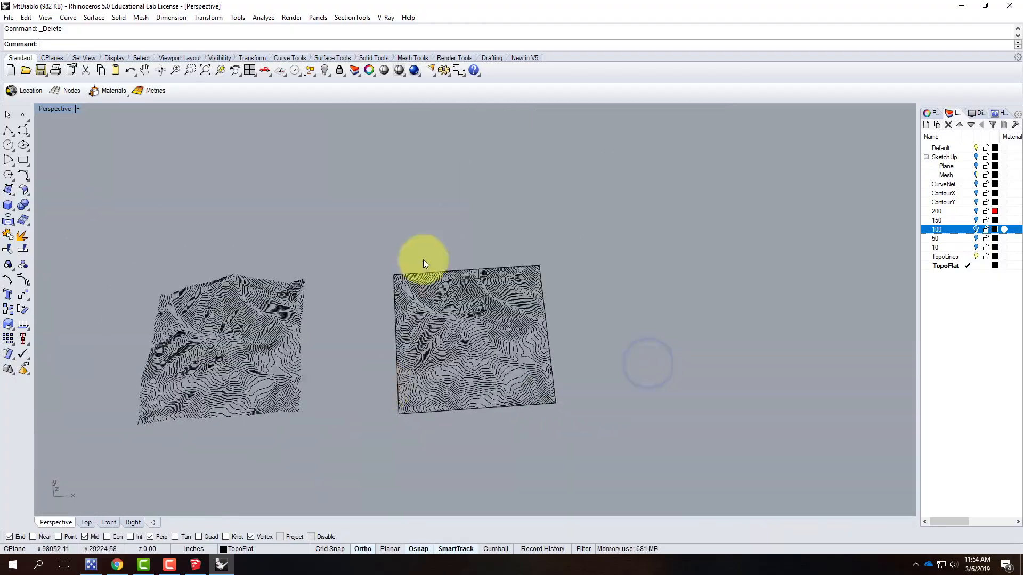
left_click_drag(357, 238, 593, 432)
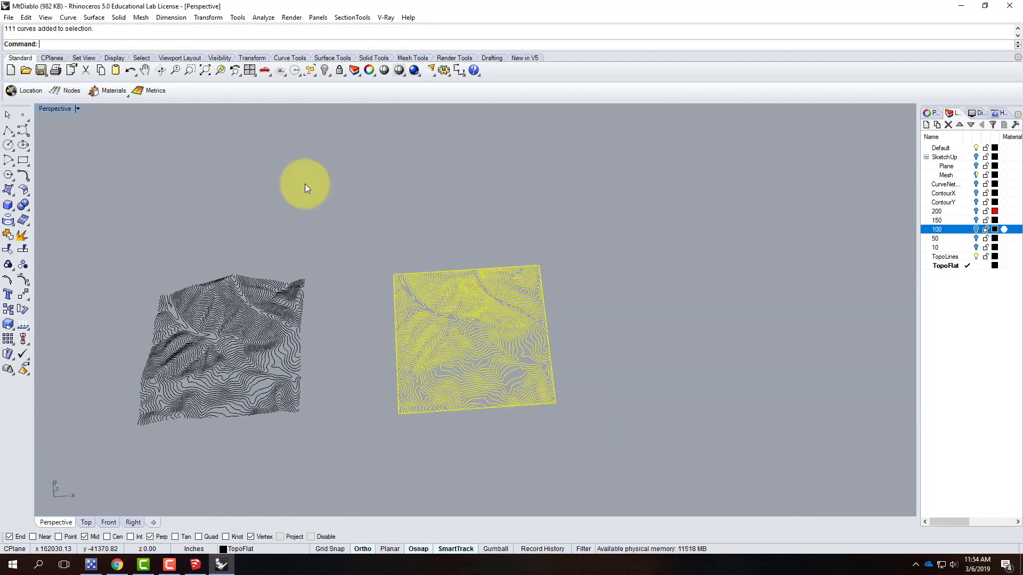
left_click(8, 18)
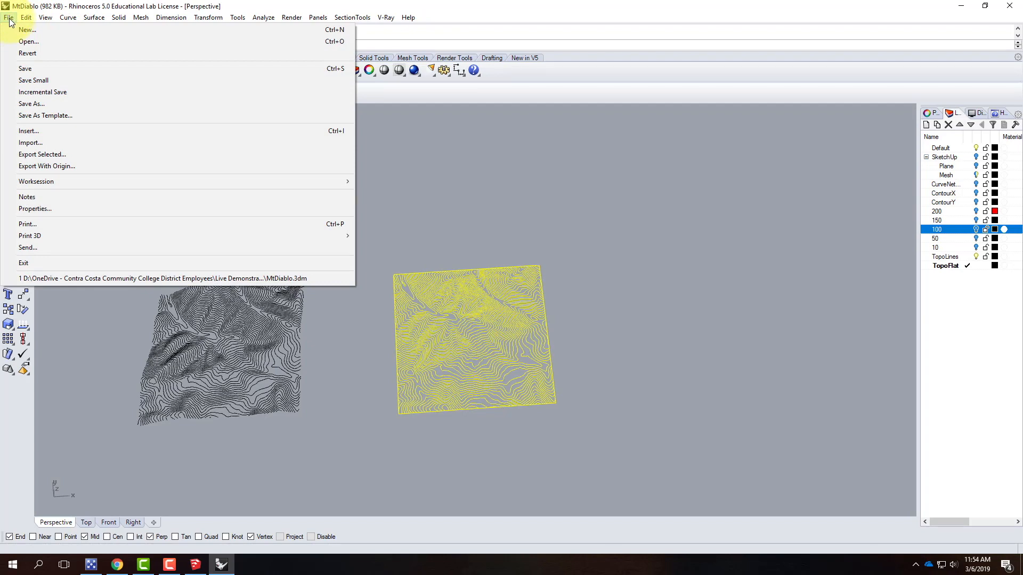
left_click(22, 155)
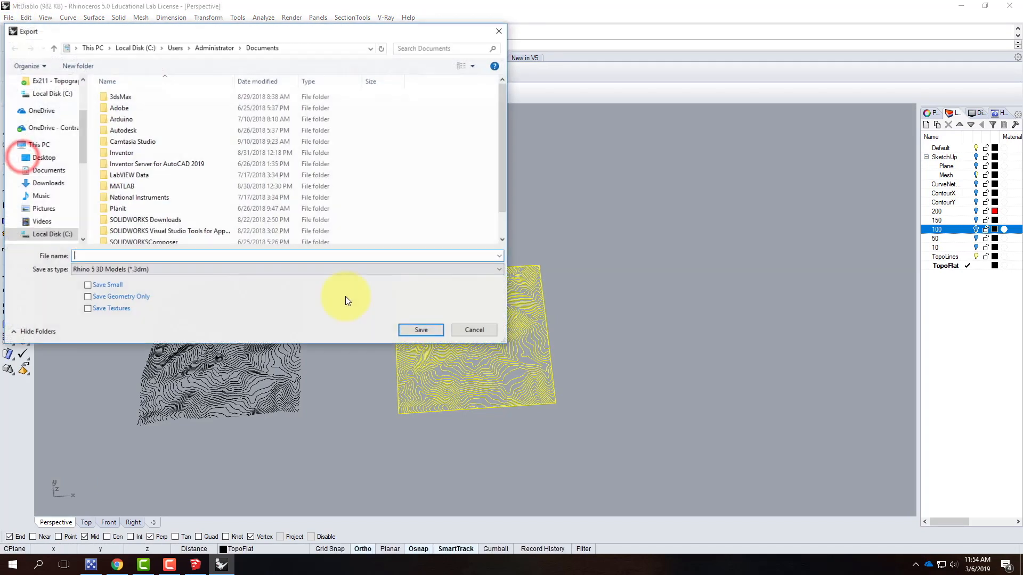
left_click(129, 274)
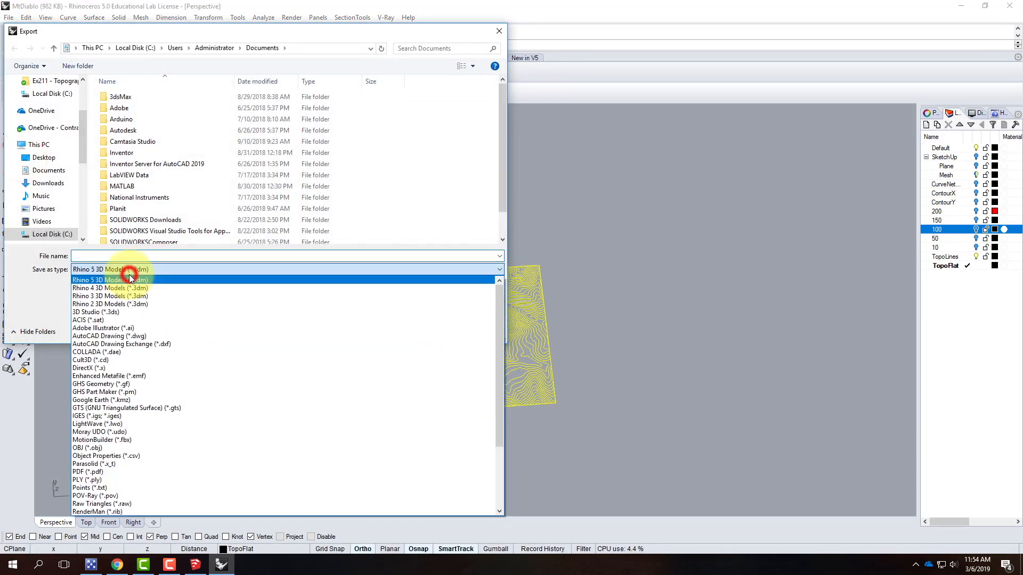
left_click(127, 338)
Browse to the Ex211 - Topography from SketchUp folder under Live Demonstrations > Live - A136 Exercises
left_click(128, 256)
left_click(54, 128)
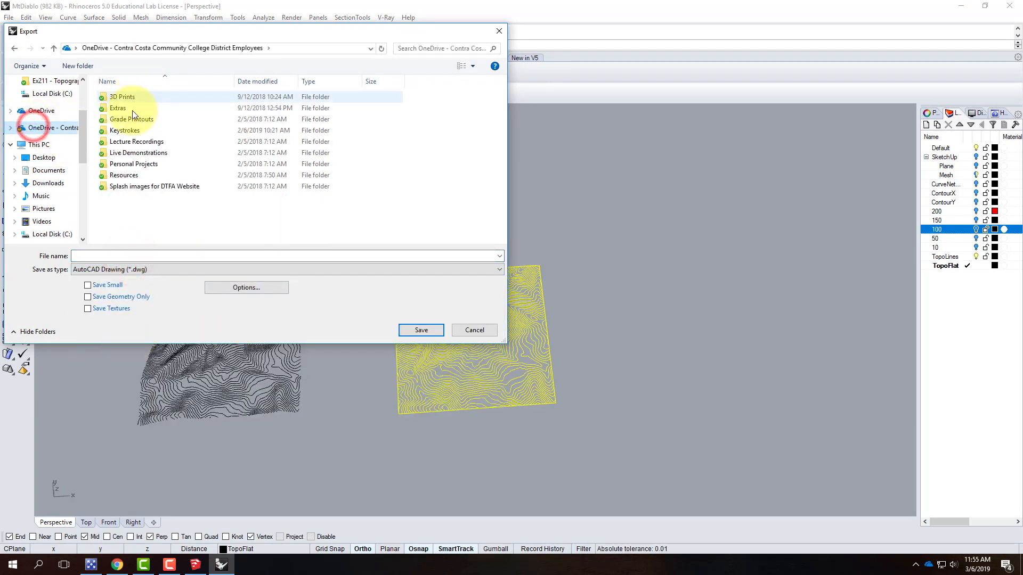
left_click(132, 153)
double_click(132, 153)
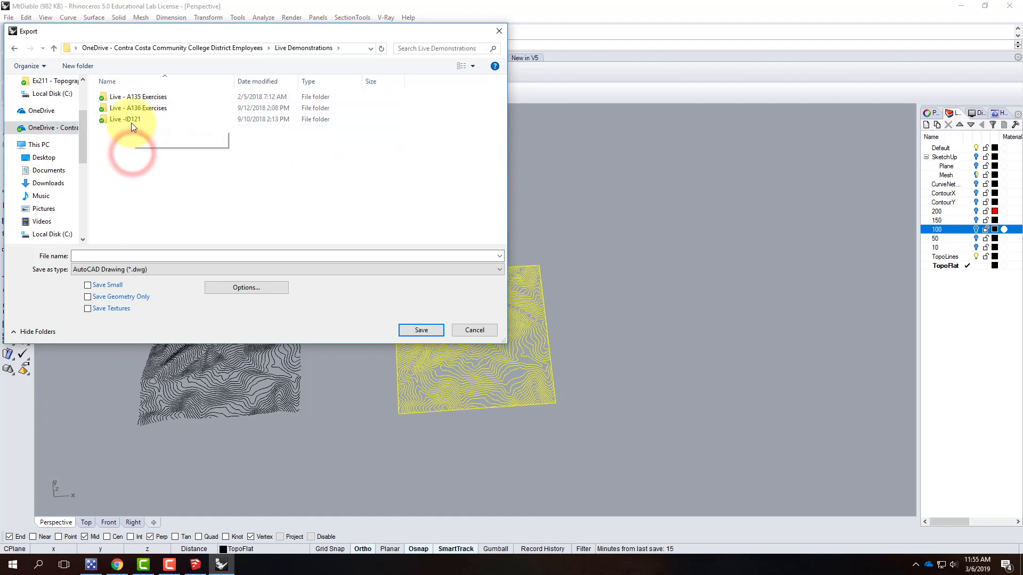
double_click(133, 108)
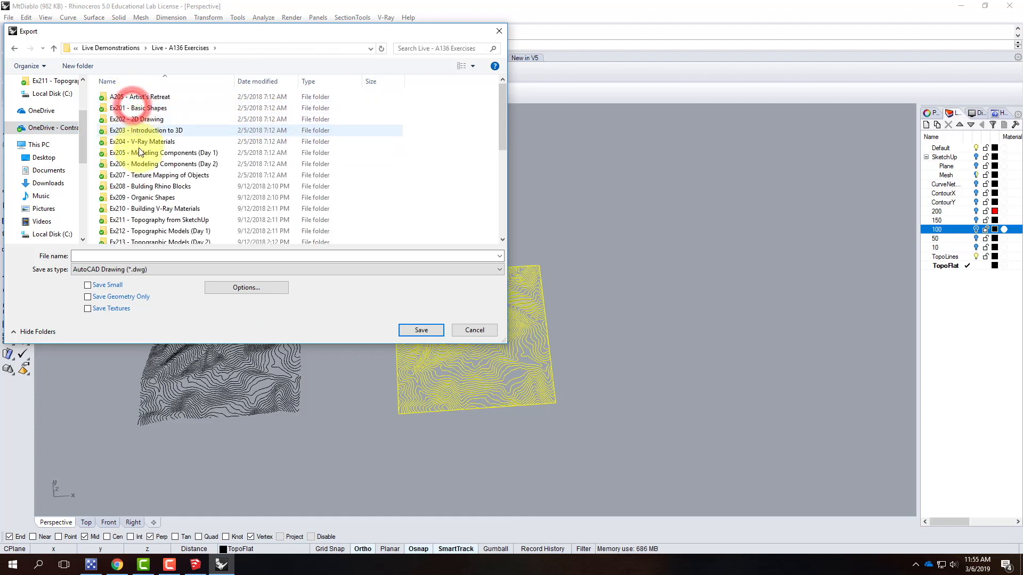
double_click(144, 223)
Save the export as MtDiablo-40ft using the 2004 Polylines export scheme
left_click(116, 252)
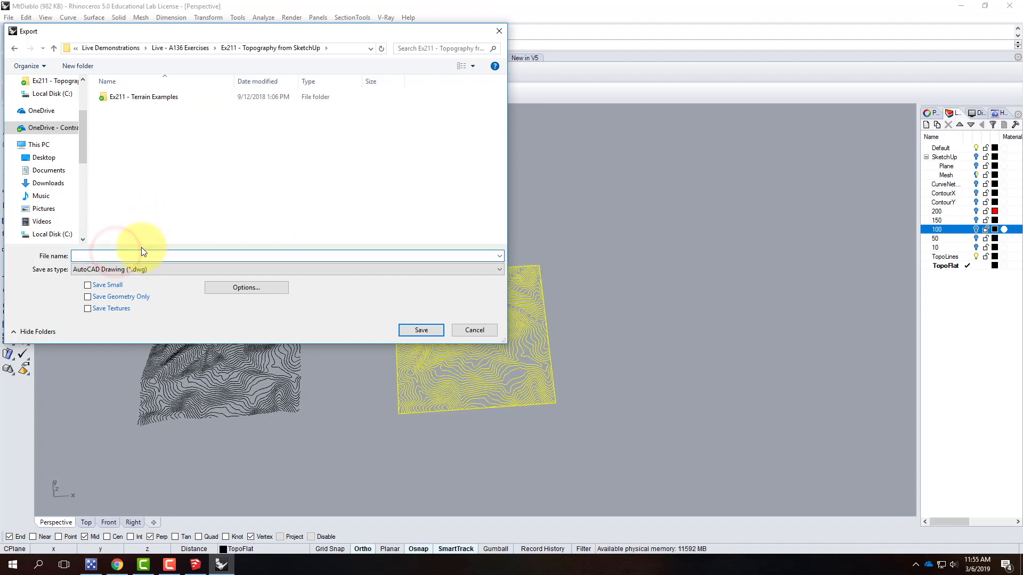
type("MtDiablo")
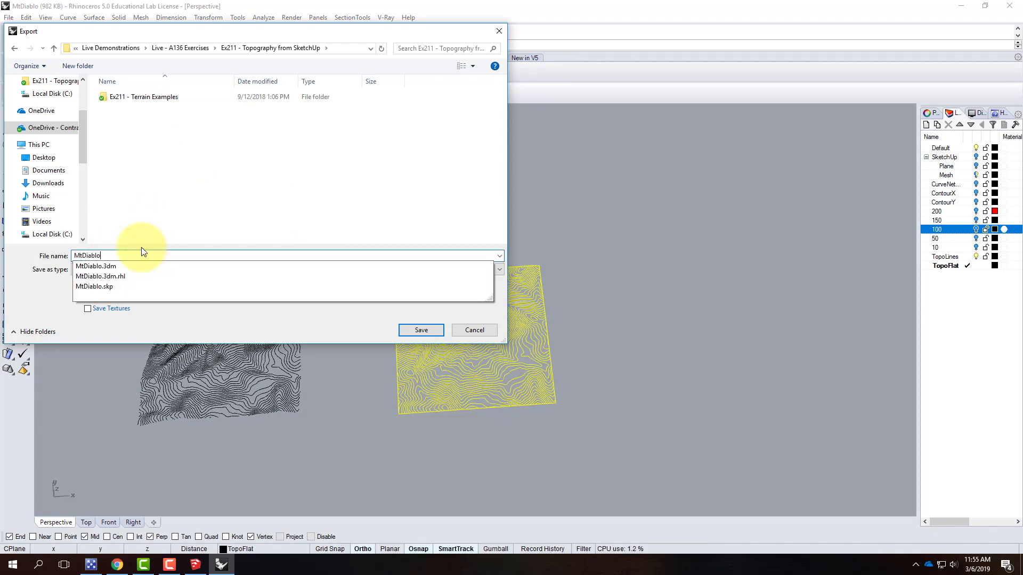
type("-40ft")
left_click(421, 330)
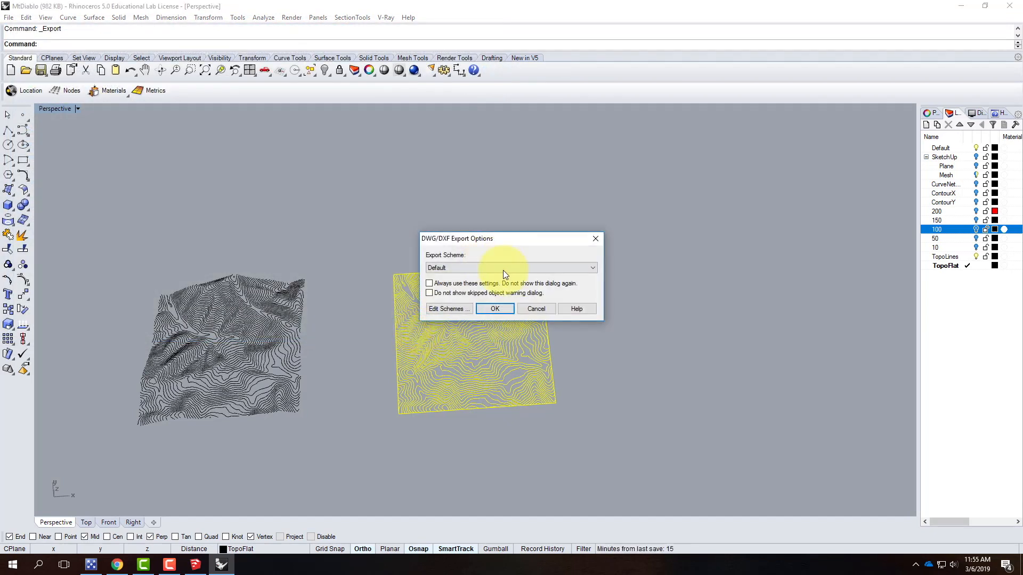
left_click(489, 267)
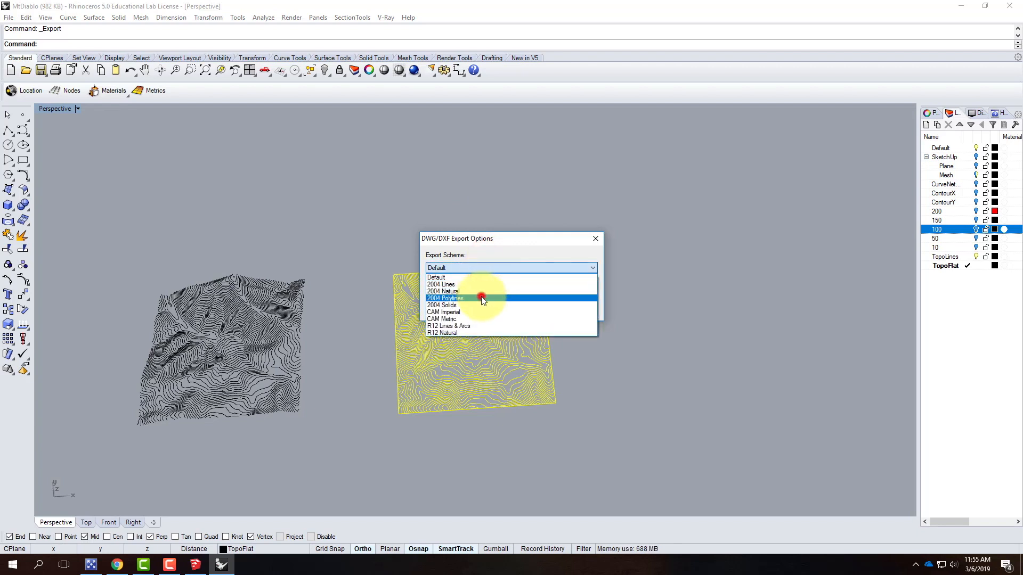
left_click(482, 298)
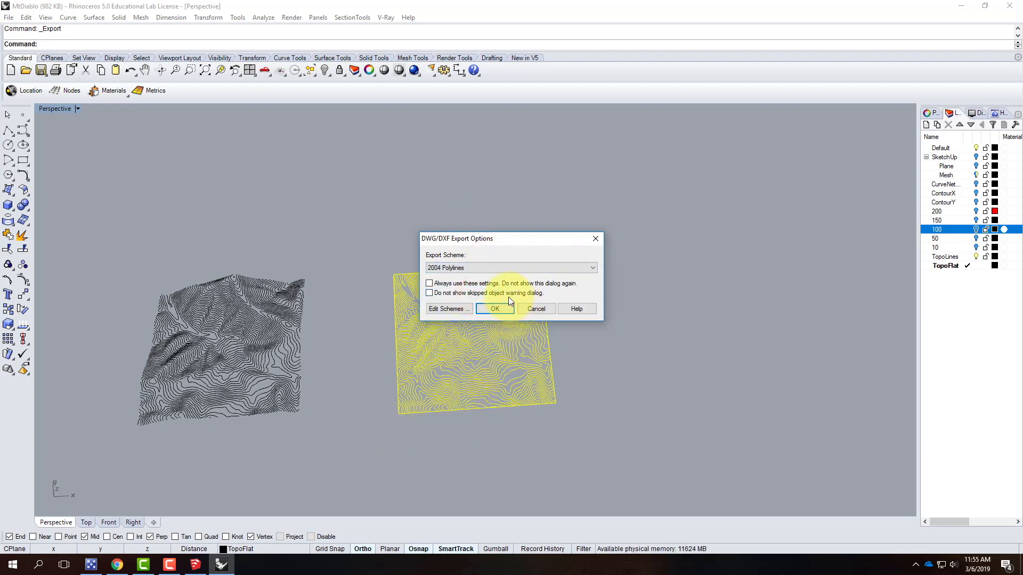
left_click(496, 309)
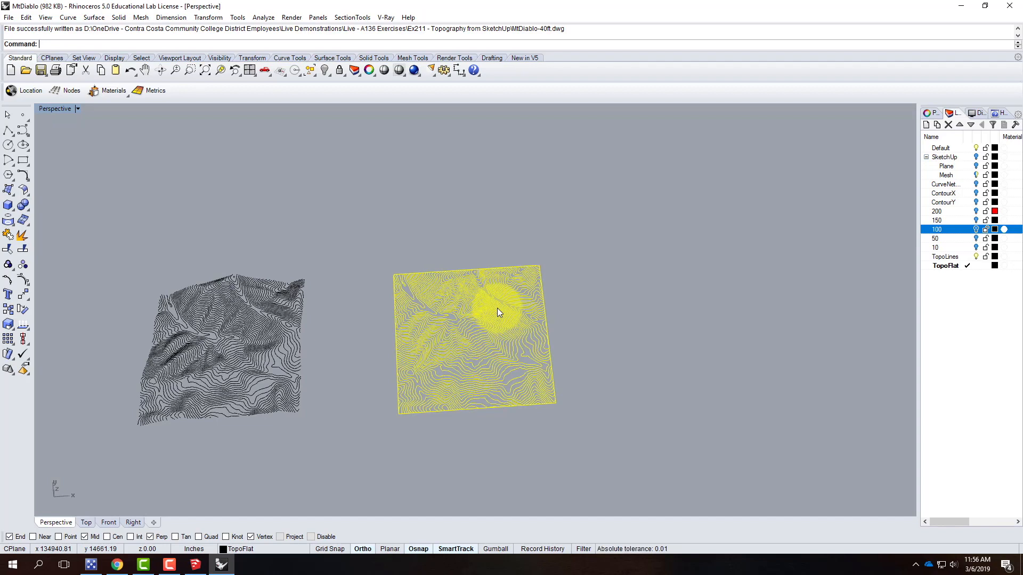
right_click_drag(226, 318, 378, 366)
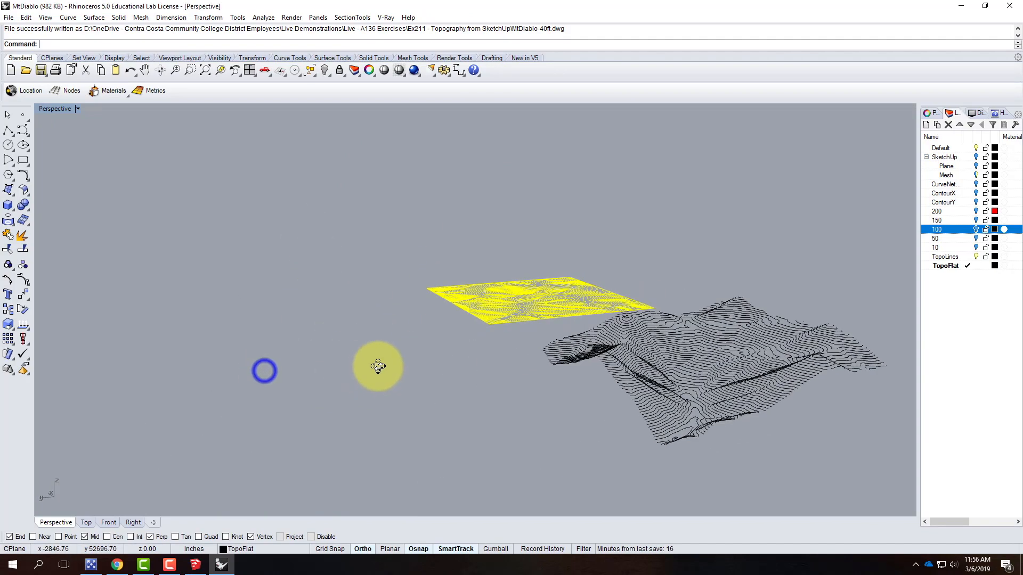
Deselect the flat contours and frame both the flat and terrain contour sets in the perspective view
scroll(341, 352, "down", 3)
right_click_drag(386, 364, 616, 366)
scroll(608, 367, "up", 3)
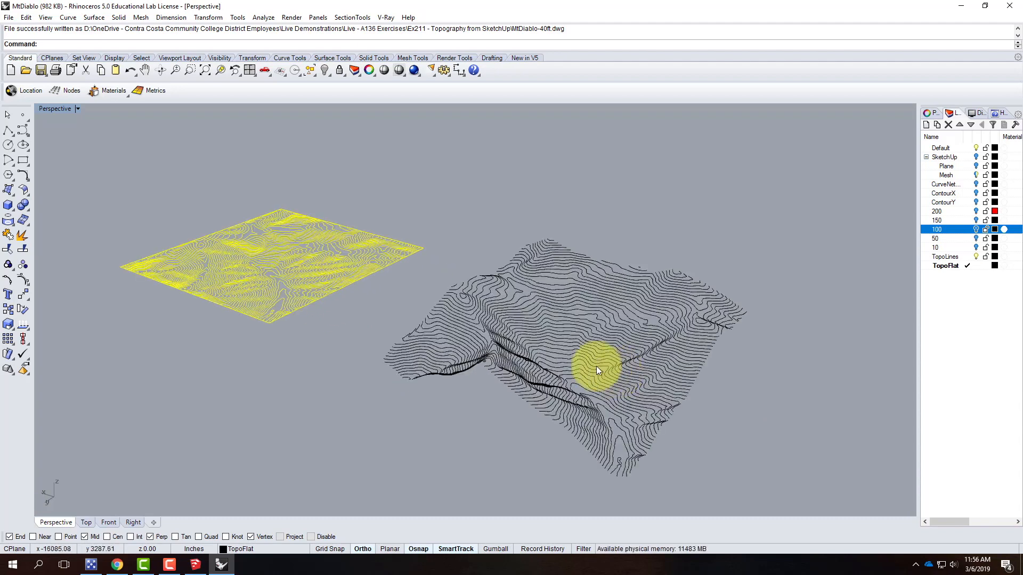
scroll(248, 277, "up", 2)
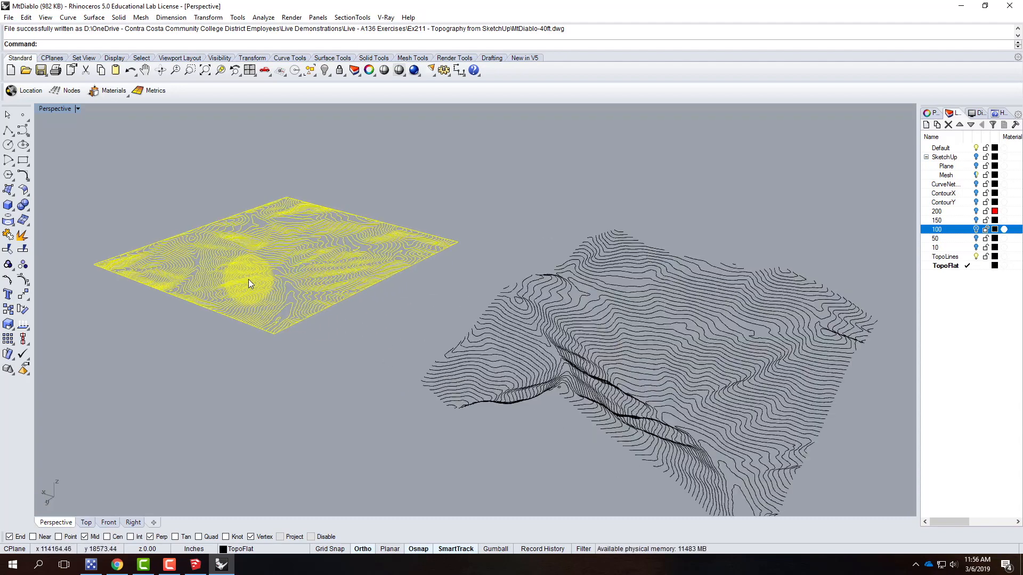
left_click(354, 391)
scroll(423, 389, "down", 2)
scroll(424, 389, "up", 2)
scroll(424, 390, "down", 2)
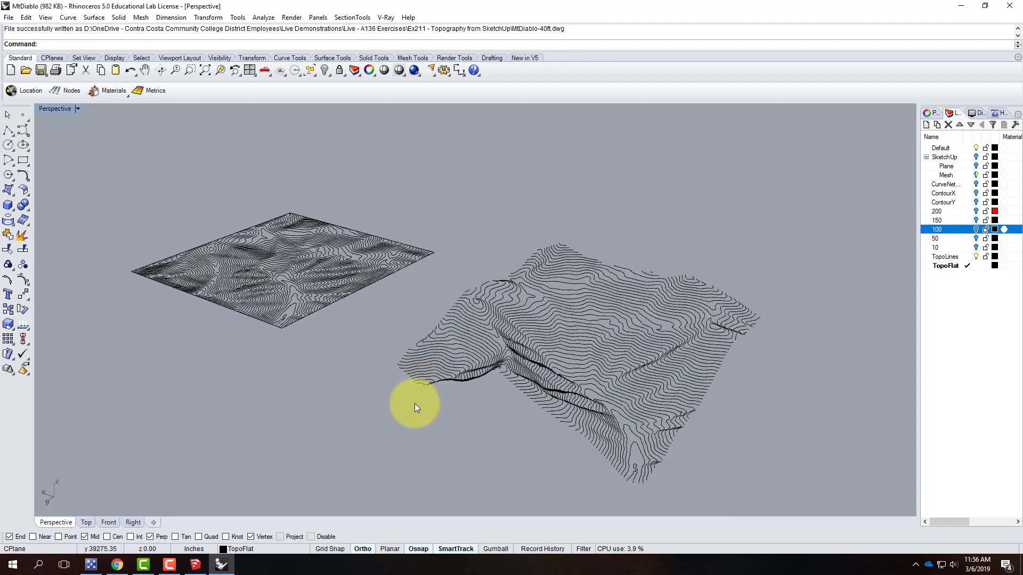
scroll(401, 421, "up", 1)
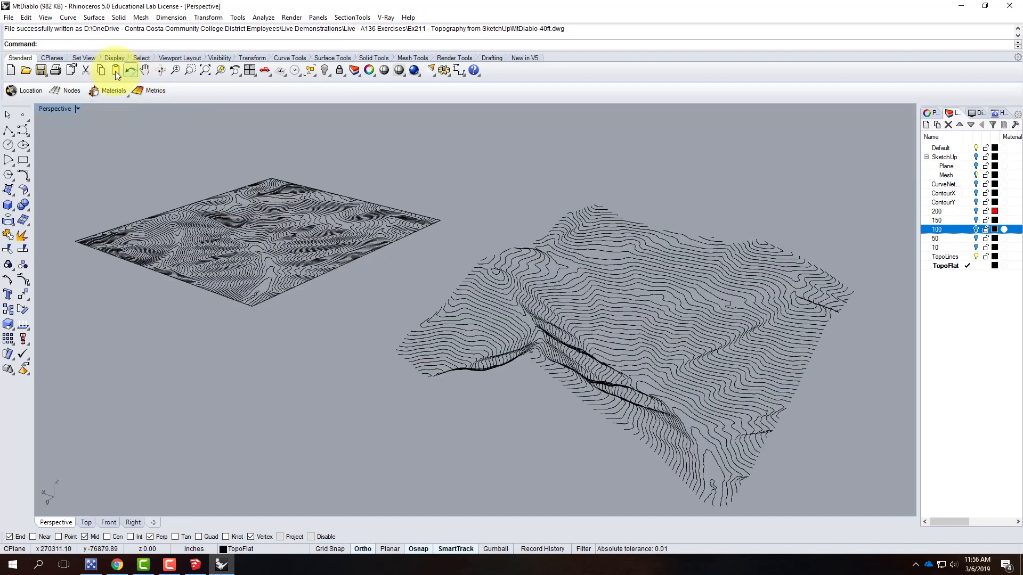
Capture the Perspective viewport to a file, browsing to the Ex211 - Topography from SketchUp folder under Live Demonstrations > Live - A136 Exercises
left_click(78, 110)
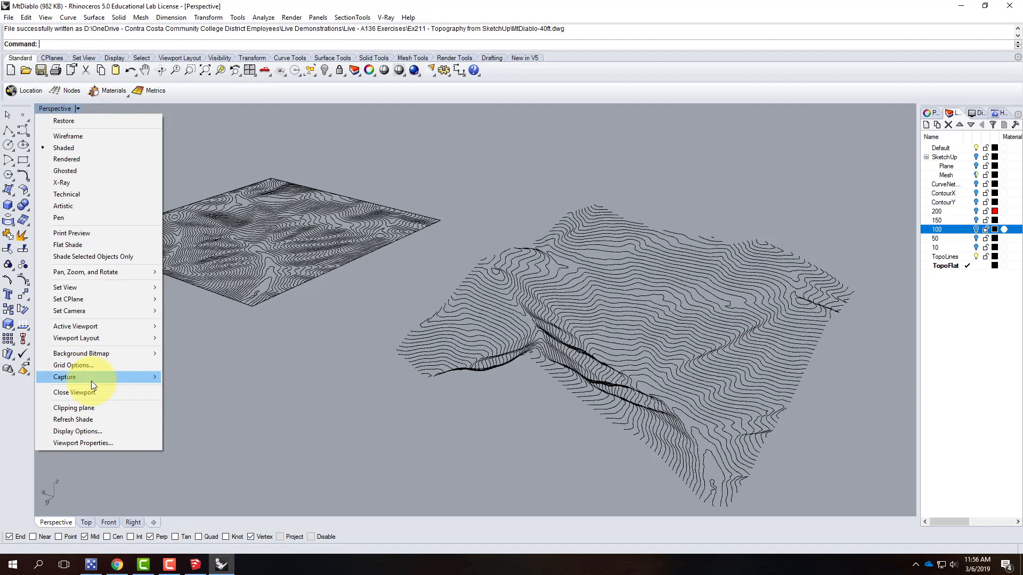
mouse_move(91, 382)
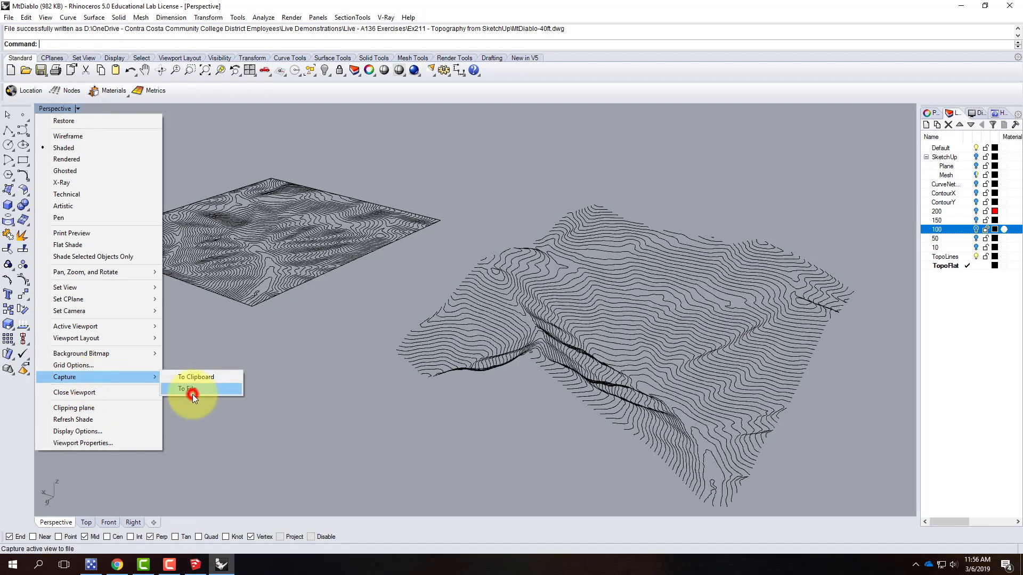
left_click(192, 394)
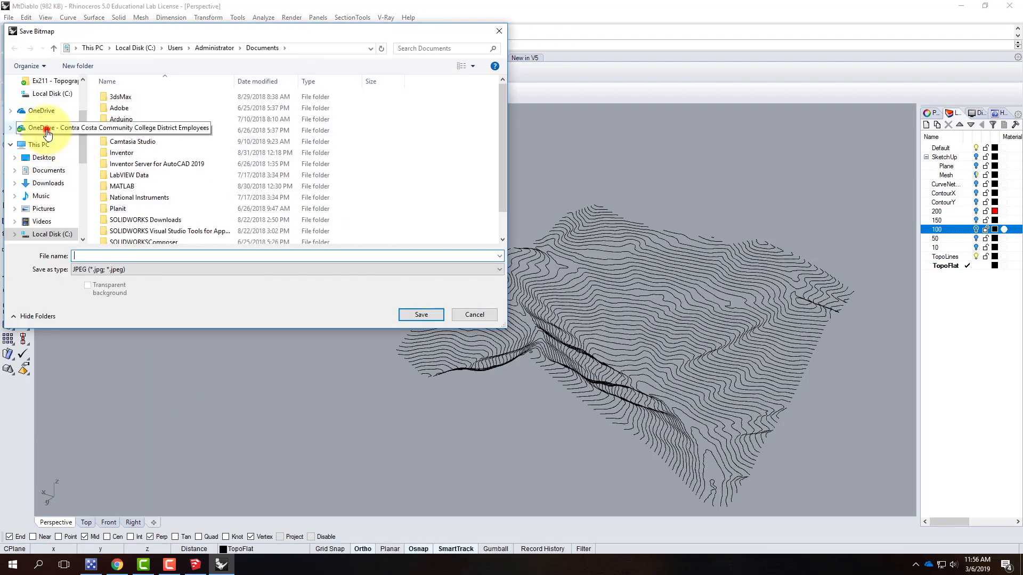
left_click(48, 130)
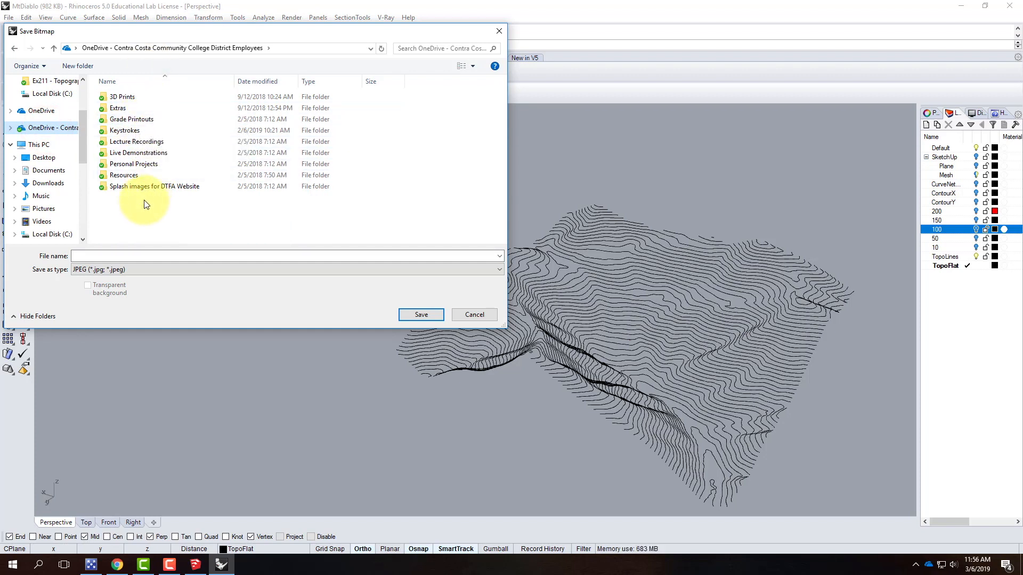
double_click(123, 152)
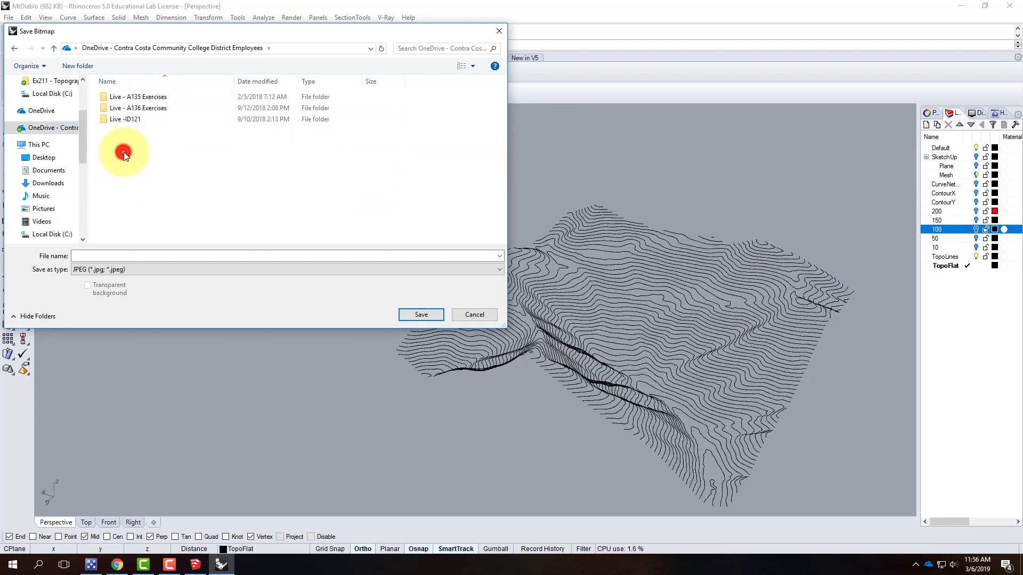
double_click(127, 109)
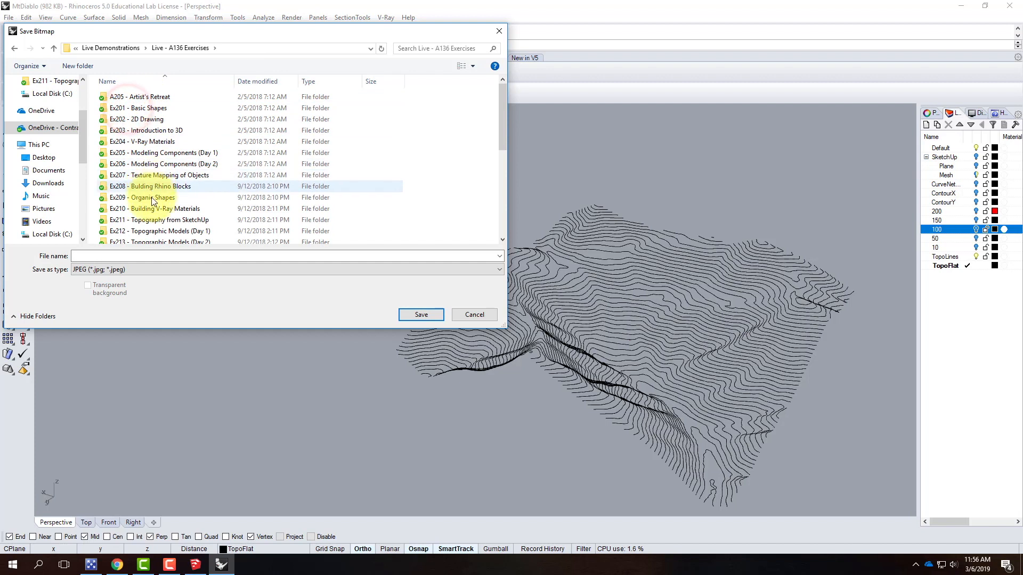
left_click(152, 221)
double_click(152, 219)
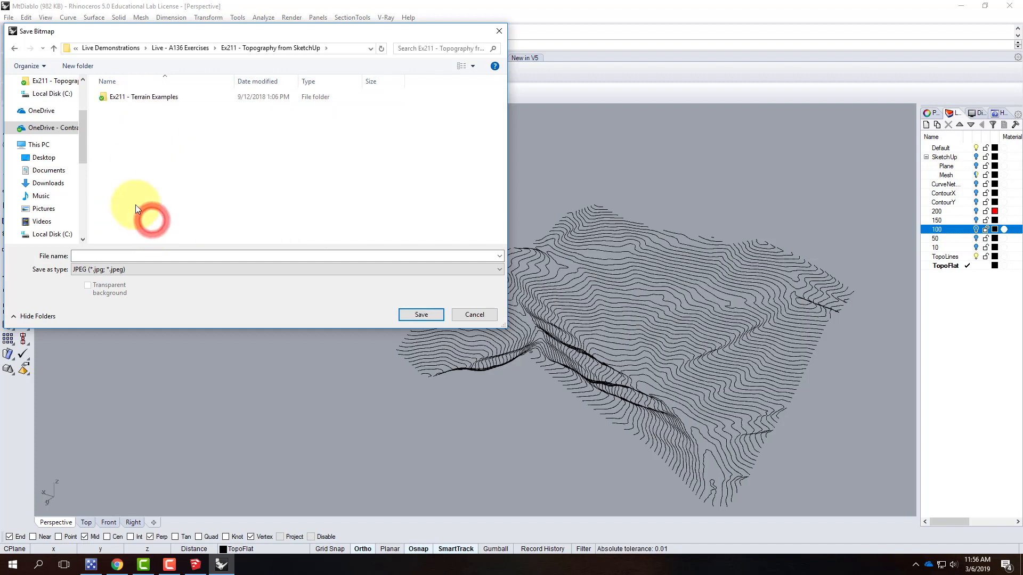
Save the viewport capture as the JPEG image Mt-Diablo
left_click(134, 256)
type("Mt")
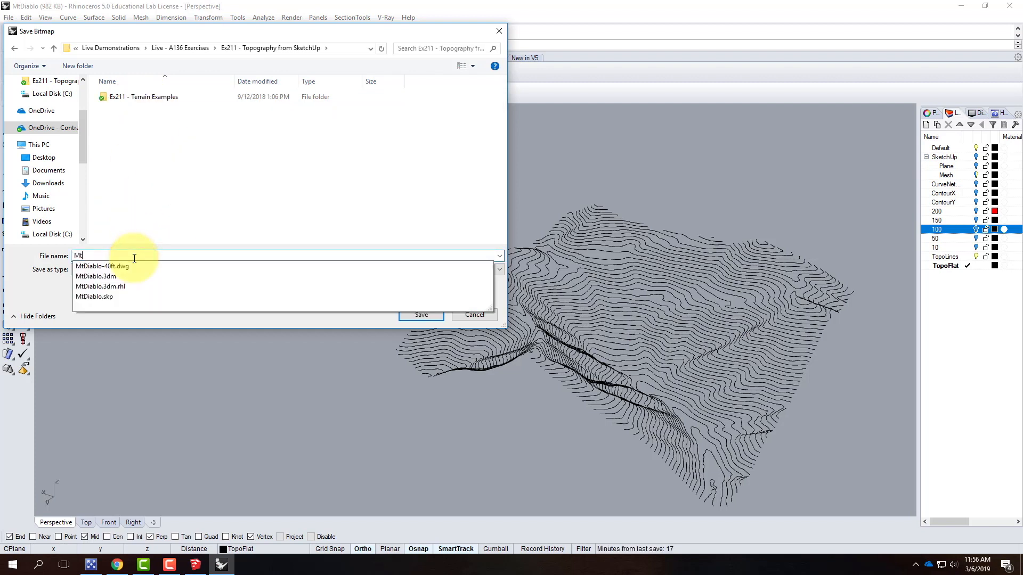
type("-Diablo")
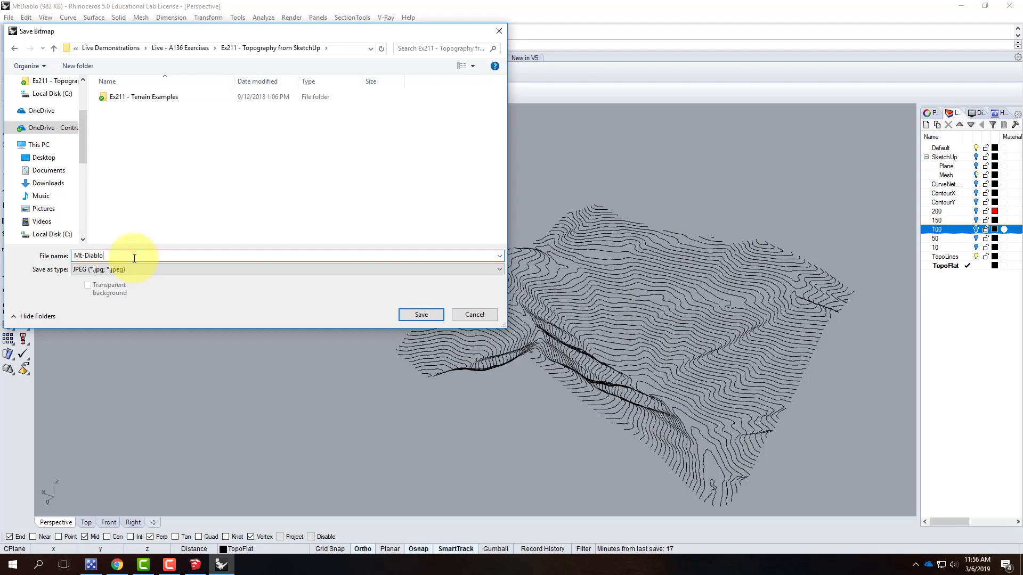
left_click(418, 315)
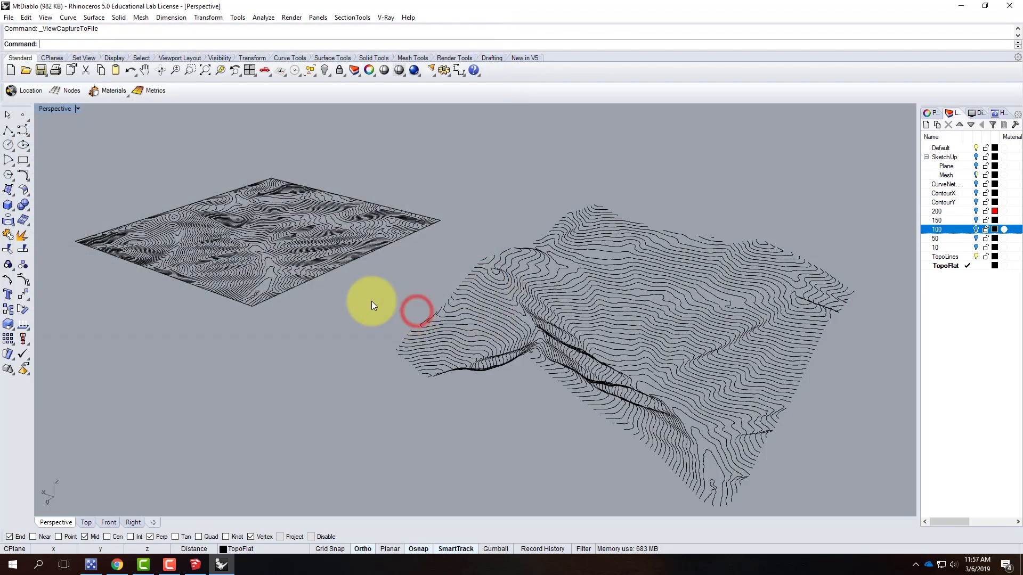